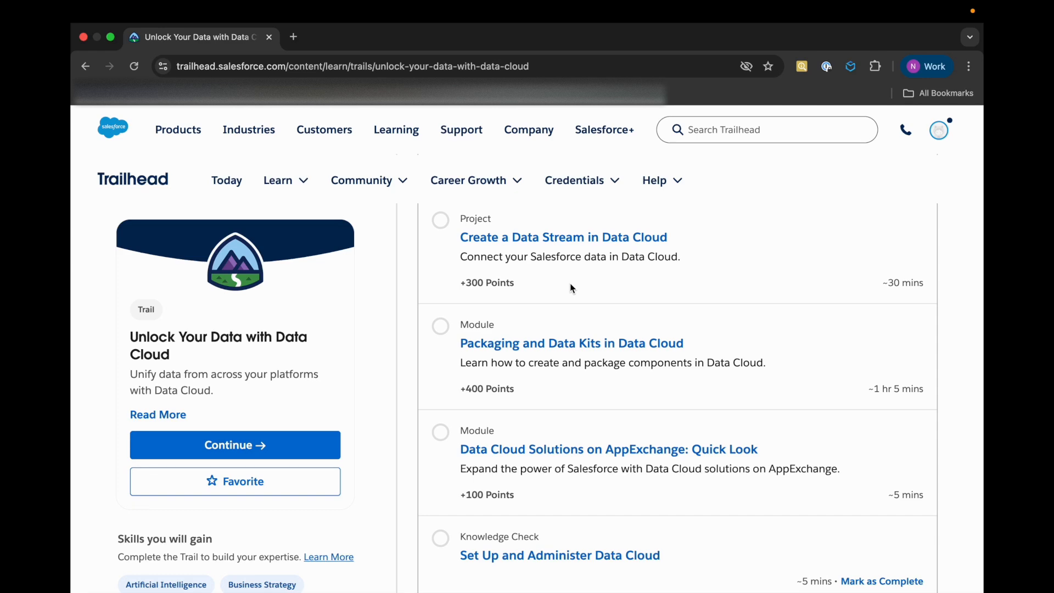
Try to mark the video "Watch: Data Cloud for Admins" as complete in the Set Up and Administer Data Cloud section
{"action": "scroll", "coordinate": [572, 288], "scroll_direction": "up", "scroll_amount": 10}
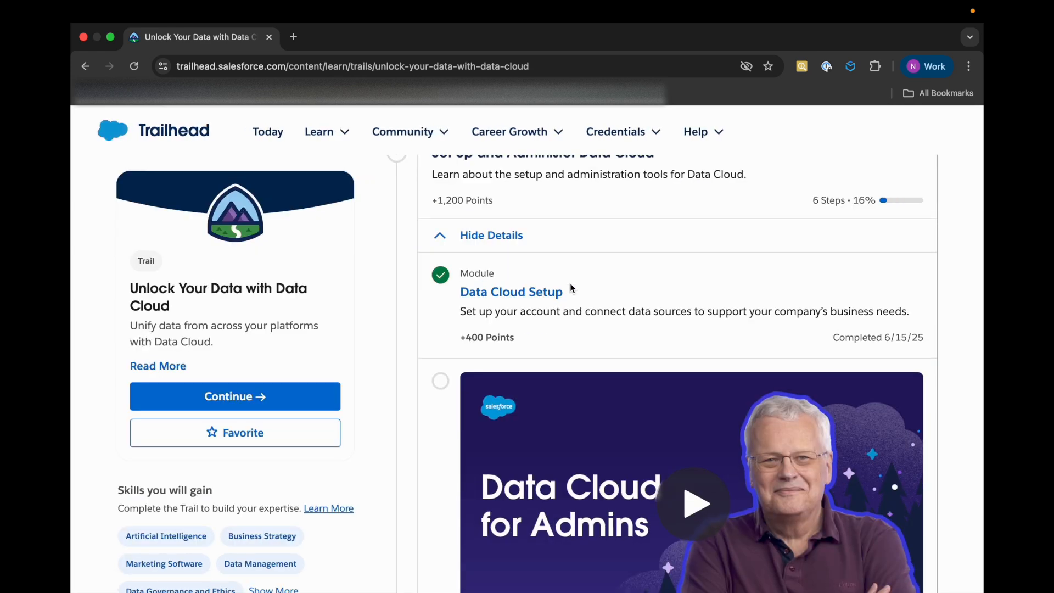
{"action": "left_click_drag", "start_coordinate": [454, 301], "coordinate": [574, 294]}
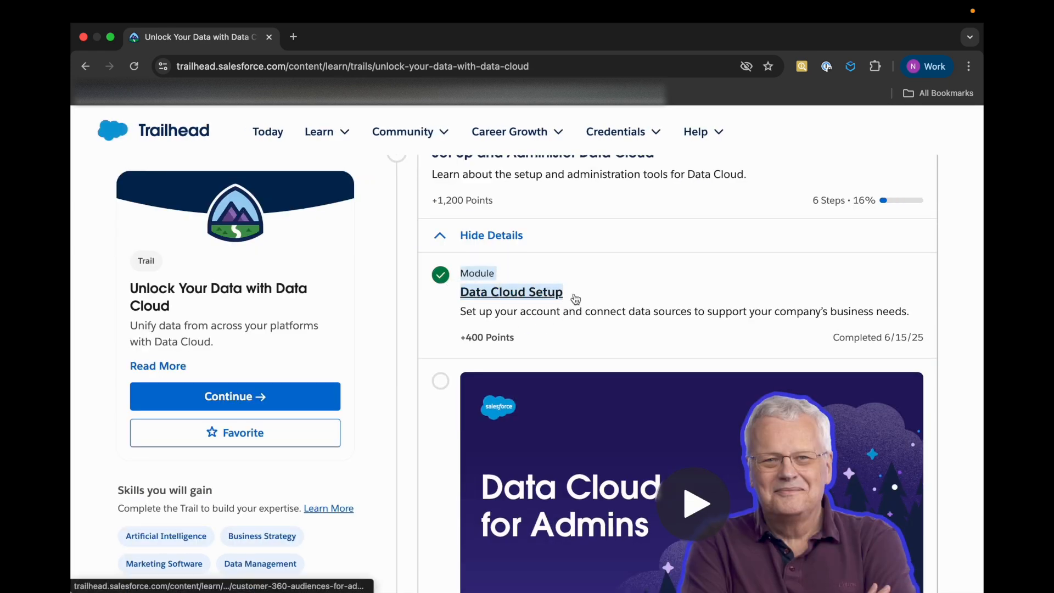
{"action": "left_click", "coordinate": [403, 378]}
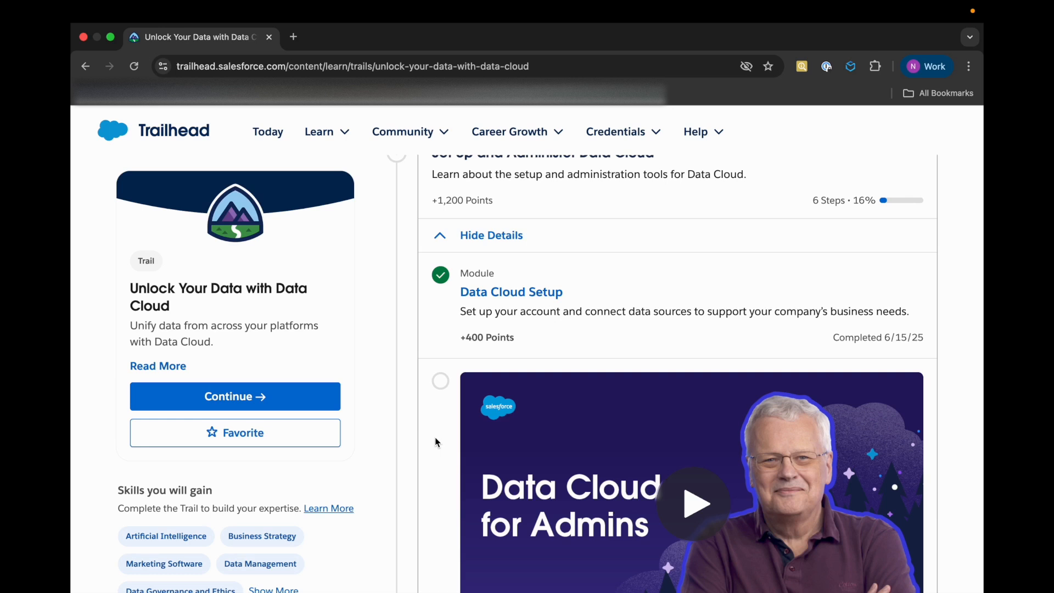
{"action": "scroll", "coordinate": [435, 439], "scroll_direction": "down", "scroll_amount": 3}
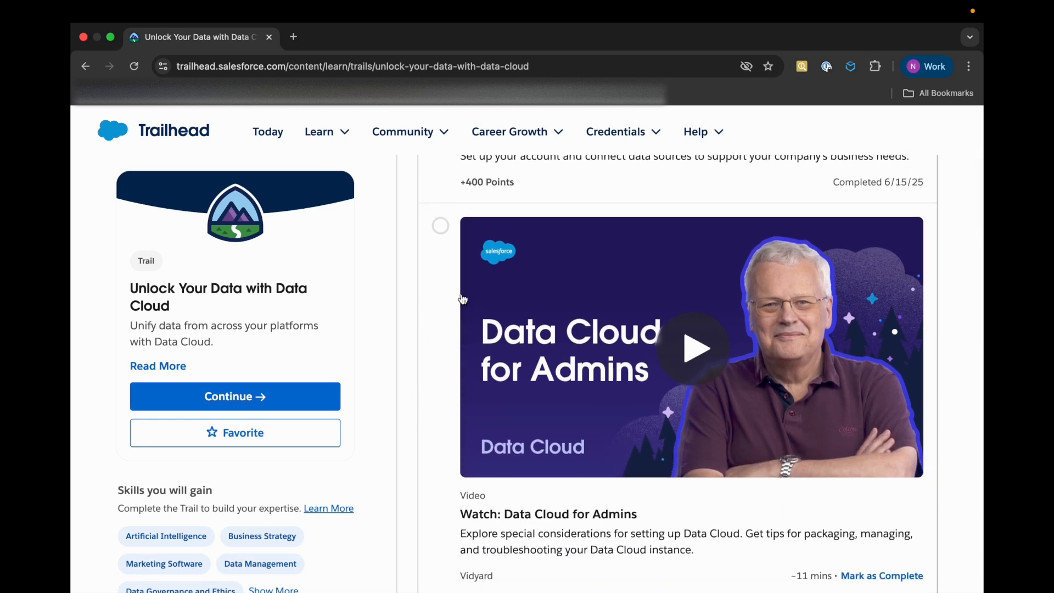
{"action": "scroll", "coordinate": [614, 460], "scroll_direction": "down", "scroll_amount": 1}
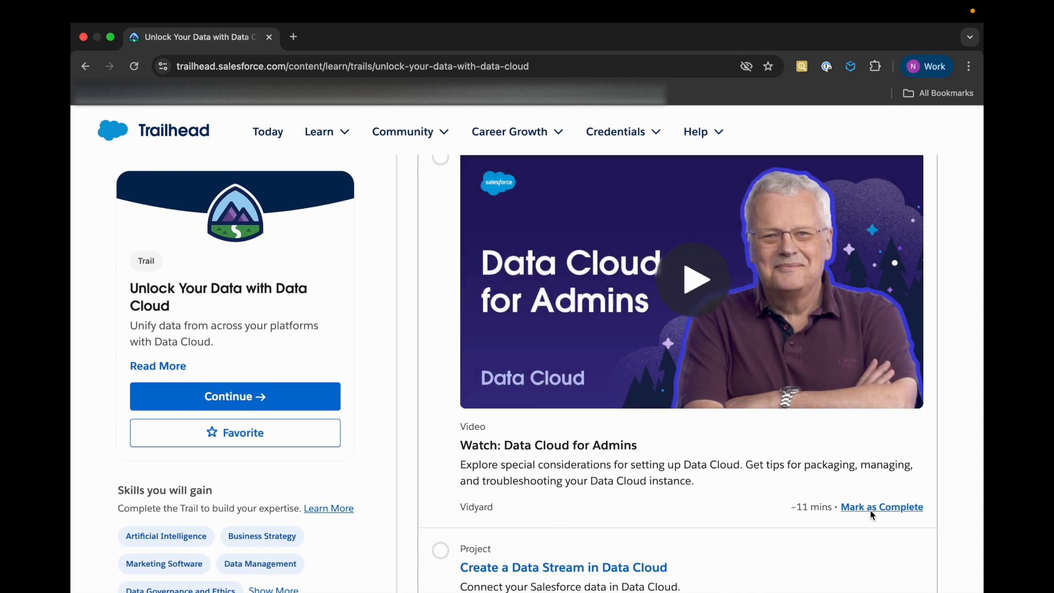
{"action": "left_click", "coordinate": [913, 511]}
{"action": "scroll", "coordinate": [672, 517], "scroll_direction": "down", "scroll_amount": 3}
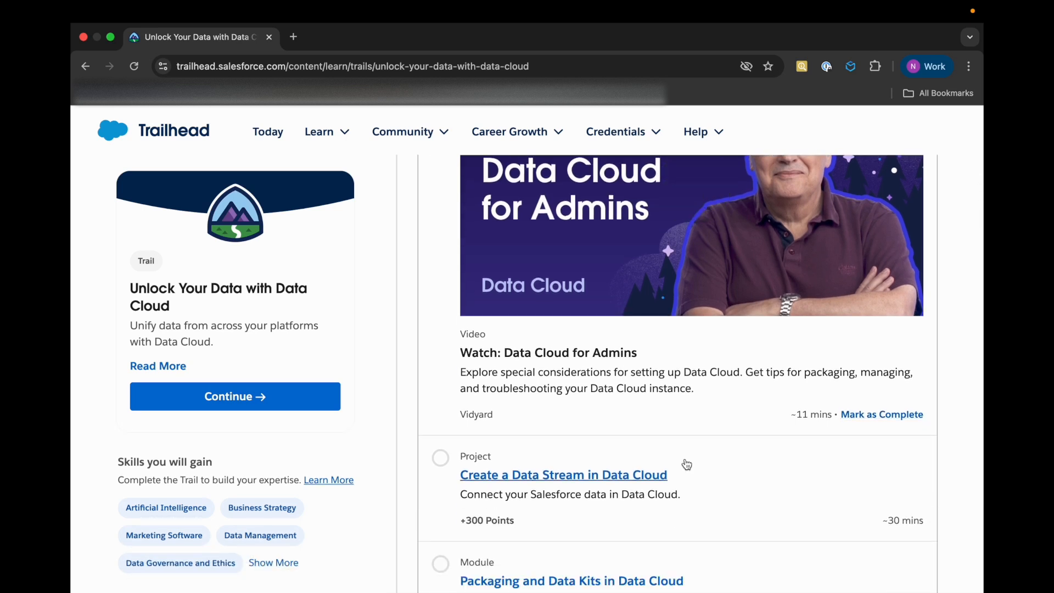
{"action": "left_click", "coordinate": [869, 414]}
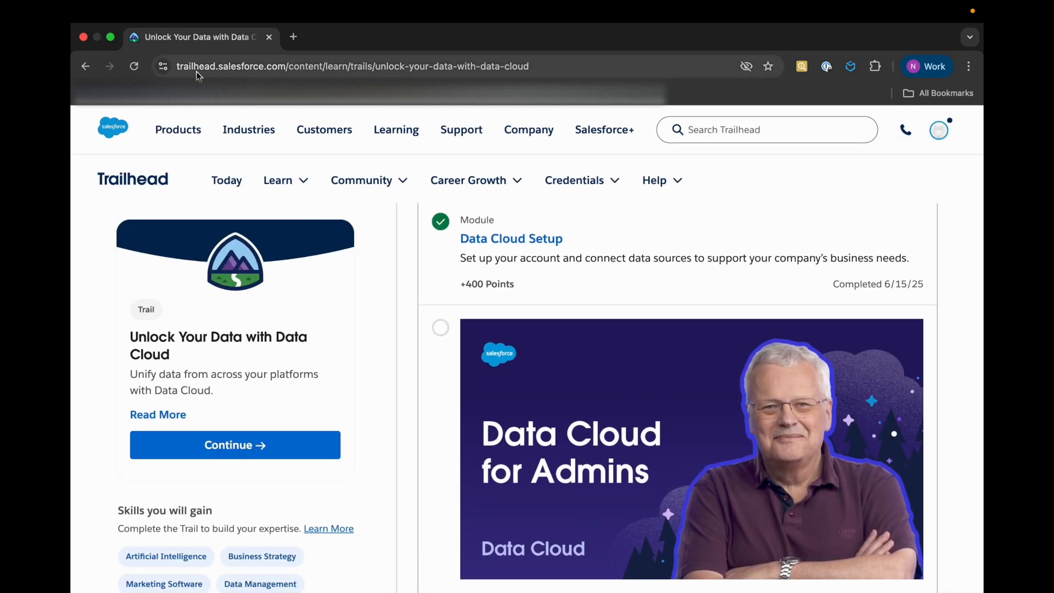
Reload the trail page and mark the video "Watch: Data Cloud for Admins" as complete
{"action": "left_click", "coordinate": [135, 68]}
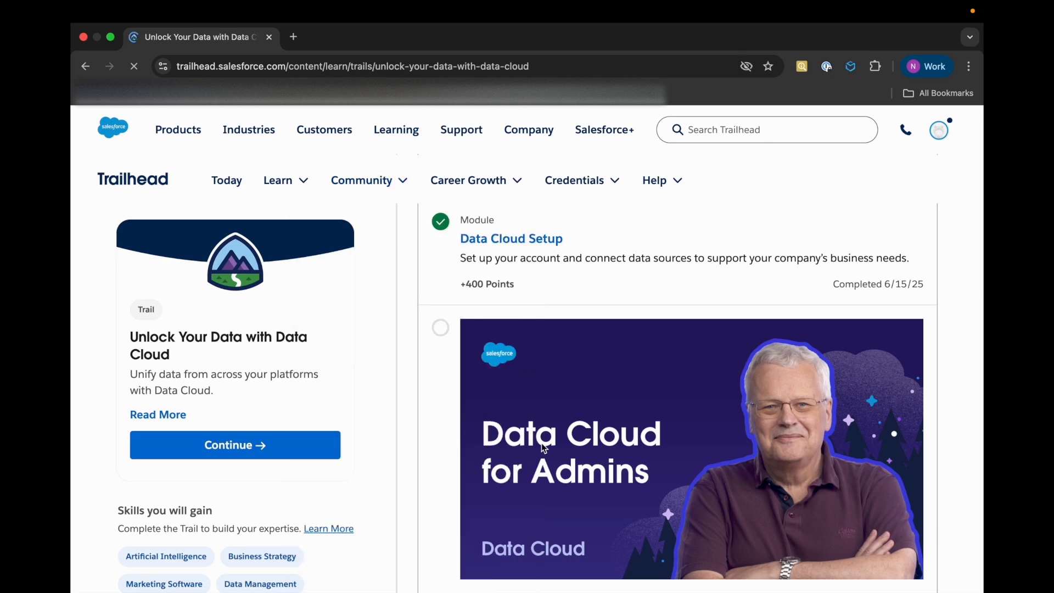
{"action": "scroll", "coordinate": [505, 439], "scroll_direction": "down", "scroll_amount": 5}
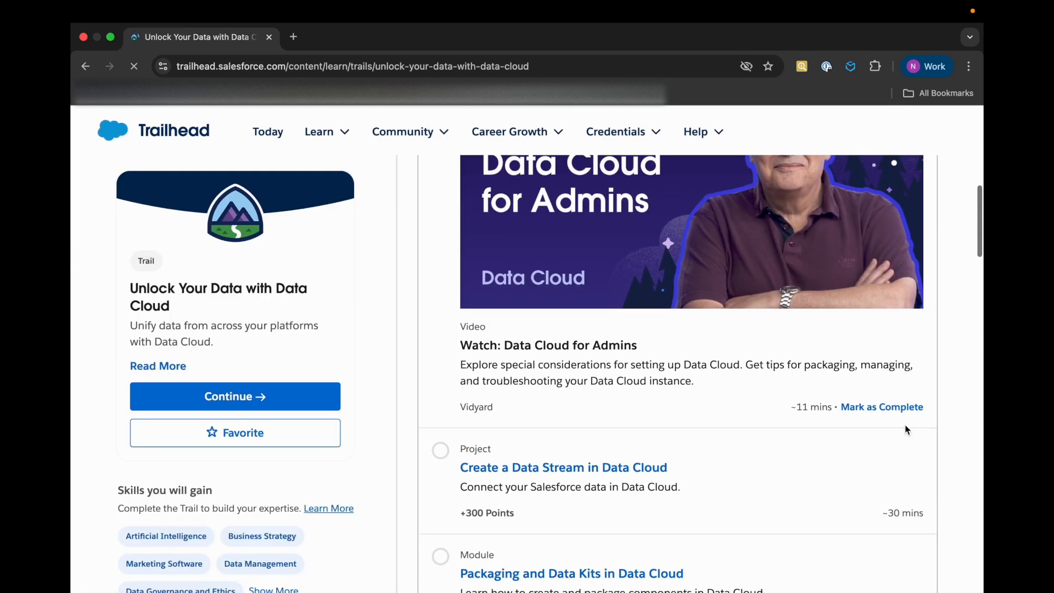
{"action": "left_click", "coordinate": [881, 411]}
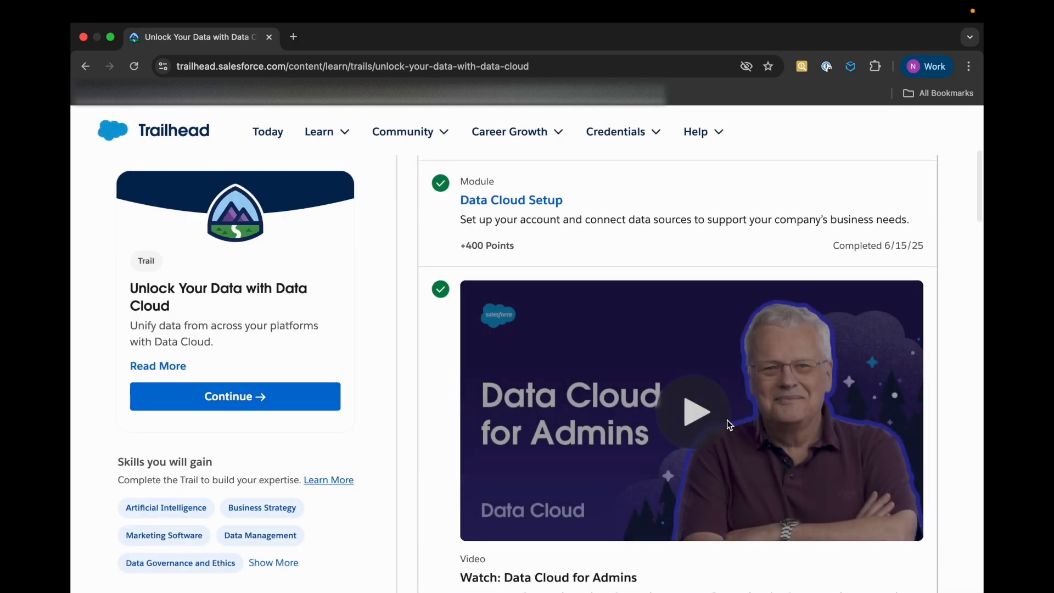
Open the project "Create a Data Stream in Data Cloud" from the trail in a new browser tab
{"action": "scroll", "coordinate": [621, 458], "scroll_direction": "down", "scroll_amount": 5}
{"action": "scroll", "coordinate": [621, 458], "scroll_direction": "down", "scroll_amount": 3}
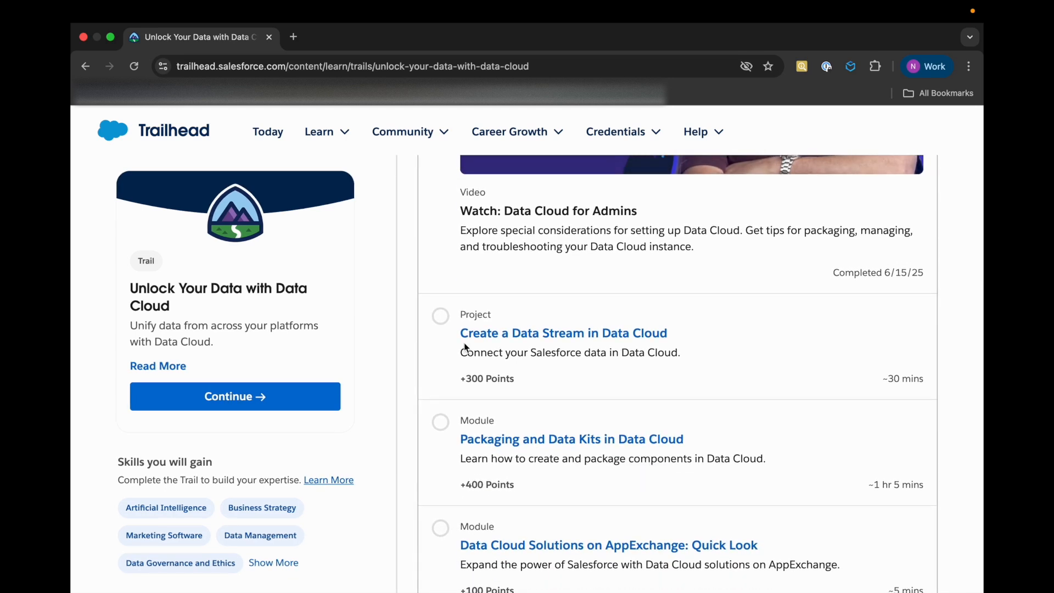
{"action": "left_click_drag", "start_coordinate": [460, 343], "coordinate": [710, 336]}
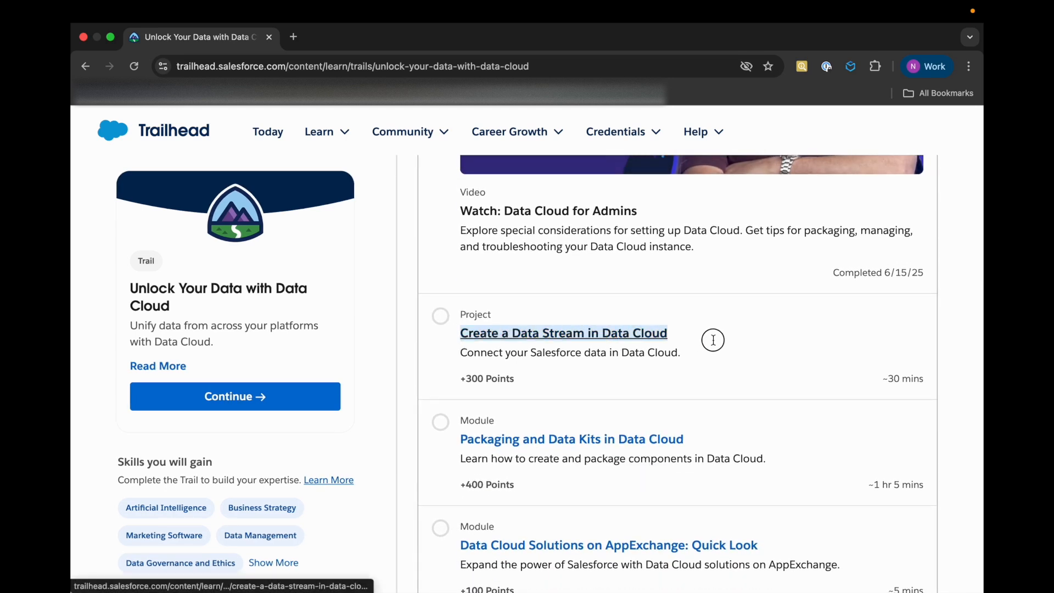
{"action": "left_click", "coordinate": [486, 401]}
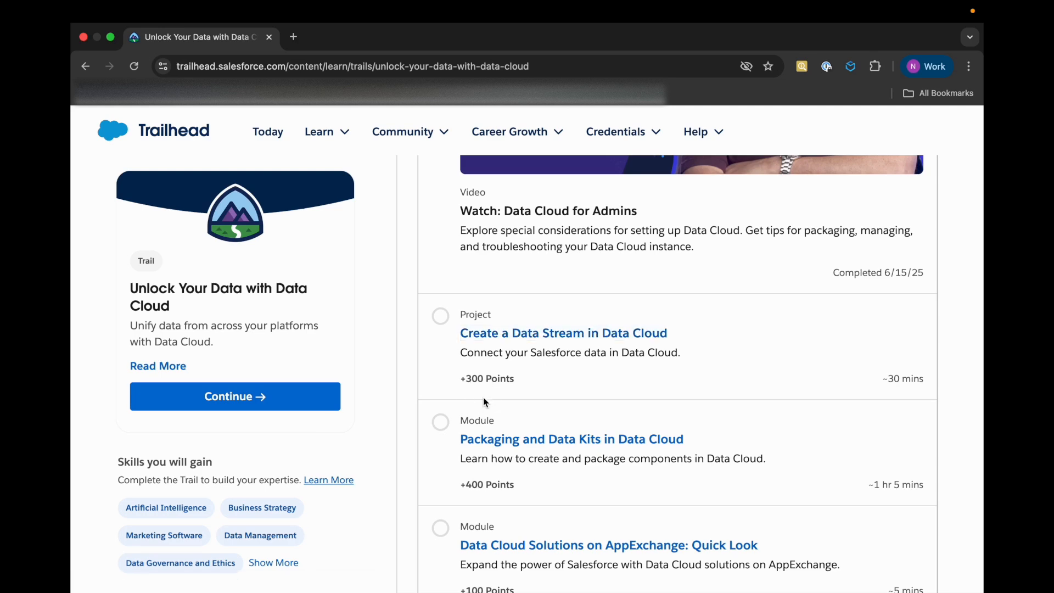
{"action": "right_click", "coordinate": [477, 335]}
{"action": "left_click", "coordinate": [511, 321]}
{"action": "left_click", "coordinate": [348, 36]}
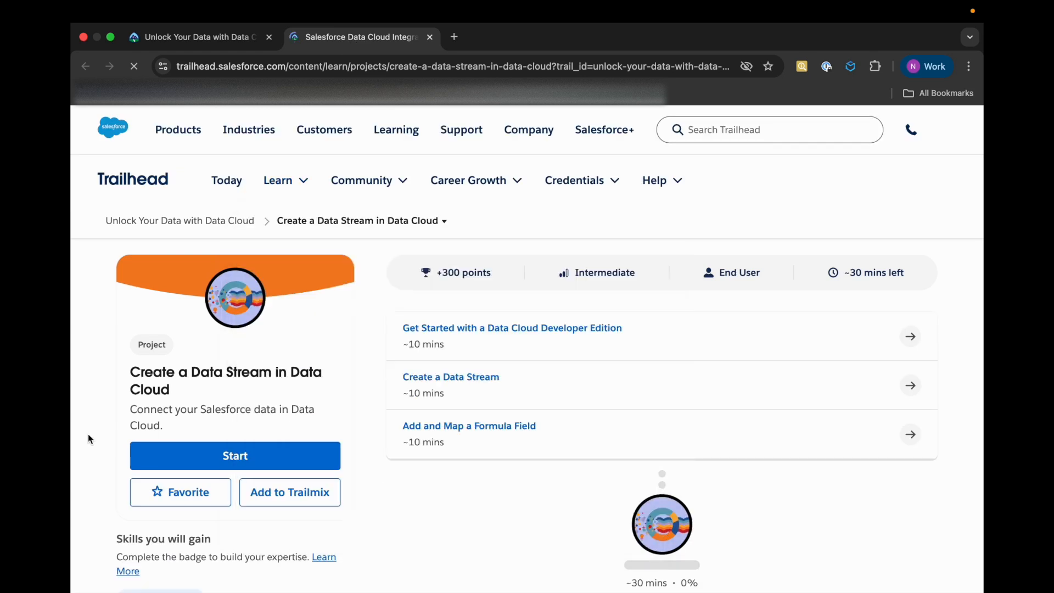
Start the project and create a custom Data Cloud Playground, confirming that the password reset email can be received
{"action": "left_click", "coordinate": [259, 456]}
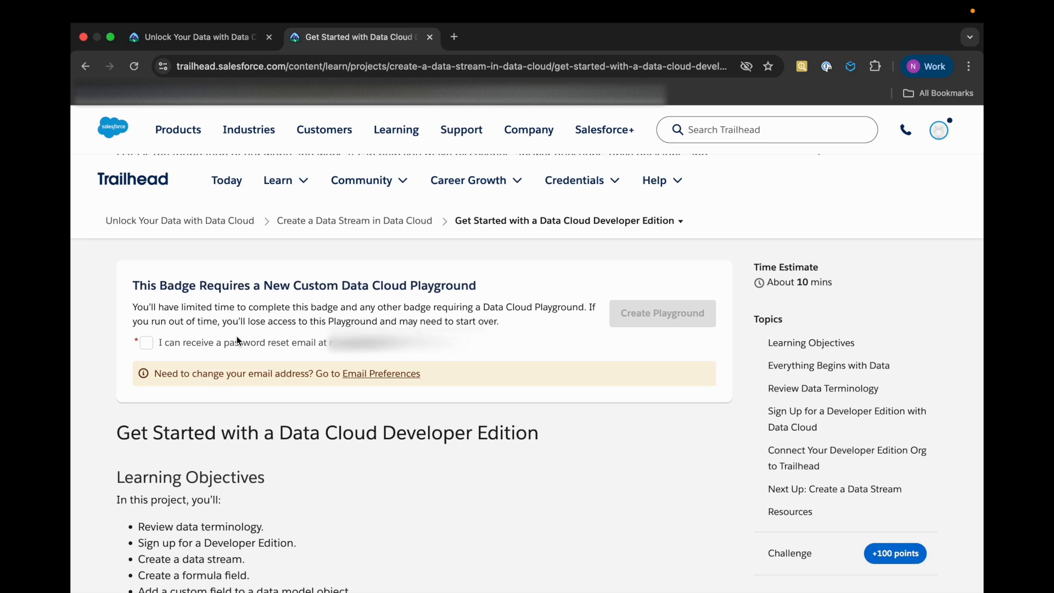
{"action": "left_click", "coordinate": [148, 344]}
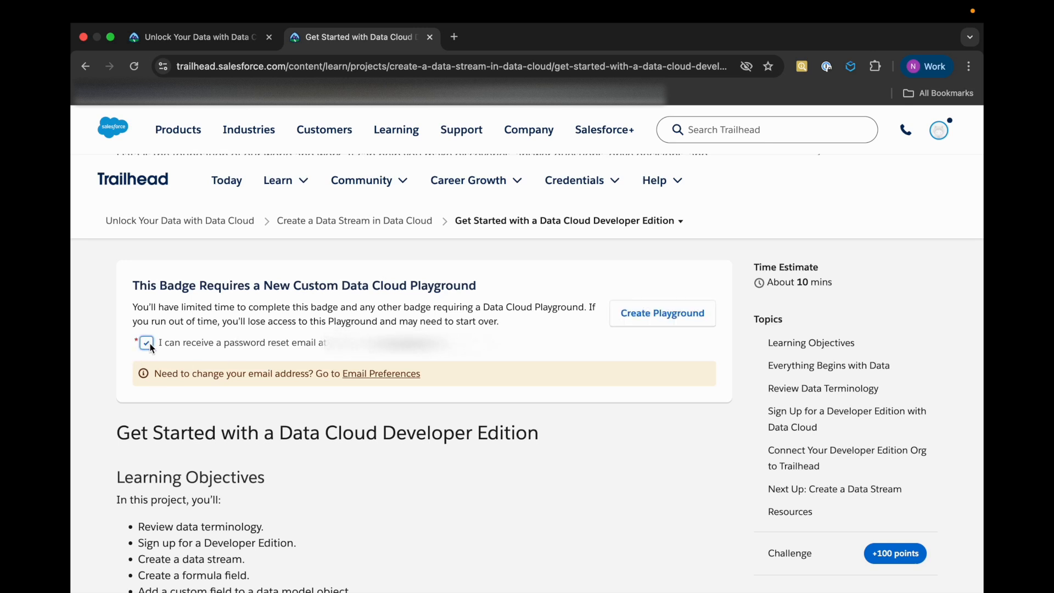
{"action": "left_click", "coordinate": [658, 323]}
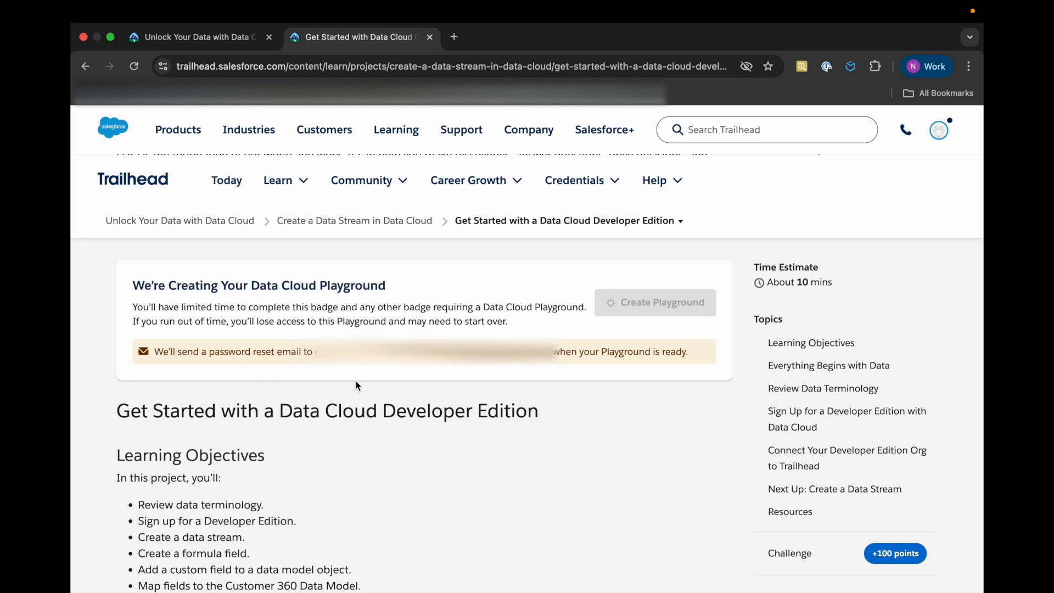
Read the unit's data terminology, the Developer Edition sign-up instructions and the Verify Step requirements
{"action": "scroll", "coordinate": [356, 381], "scroll_direction": "down", "scroll_amount": 5}
{"action": "scroll", "coordinate": [355, 380], "scroll_direction": "down", "scroll_amount": 4}
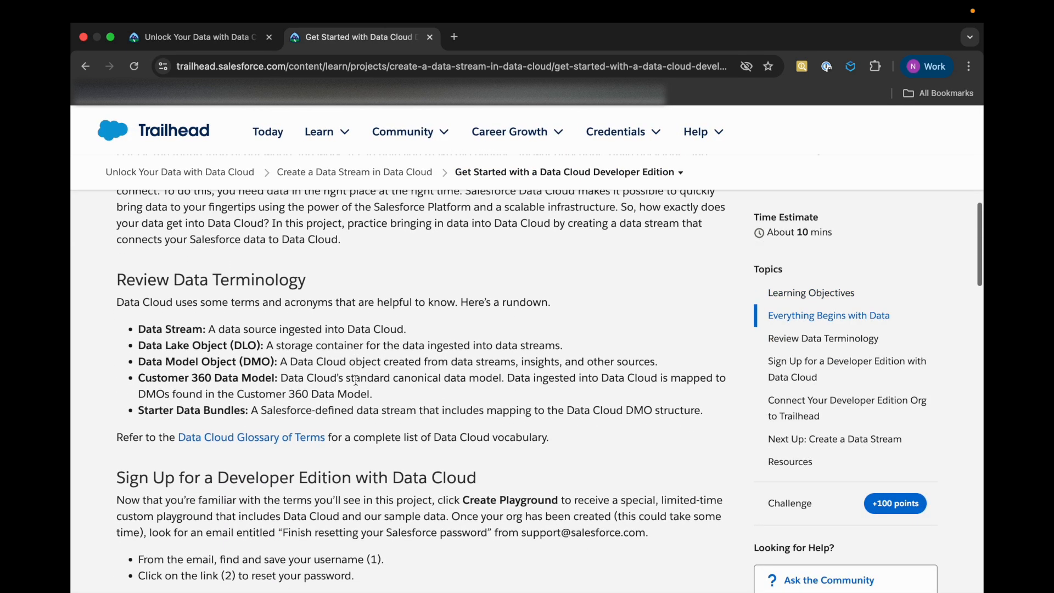
{"action": "scroll", "coordinate": [355, 380], "scroll_direction": "down", "scroll_amount": 1}
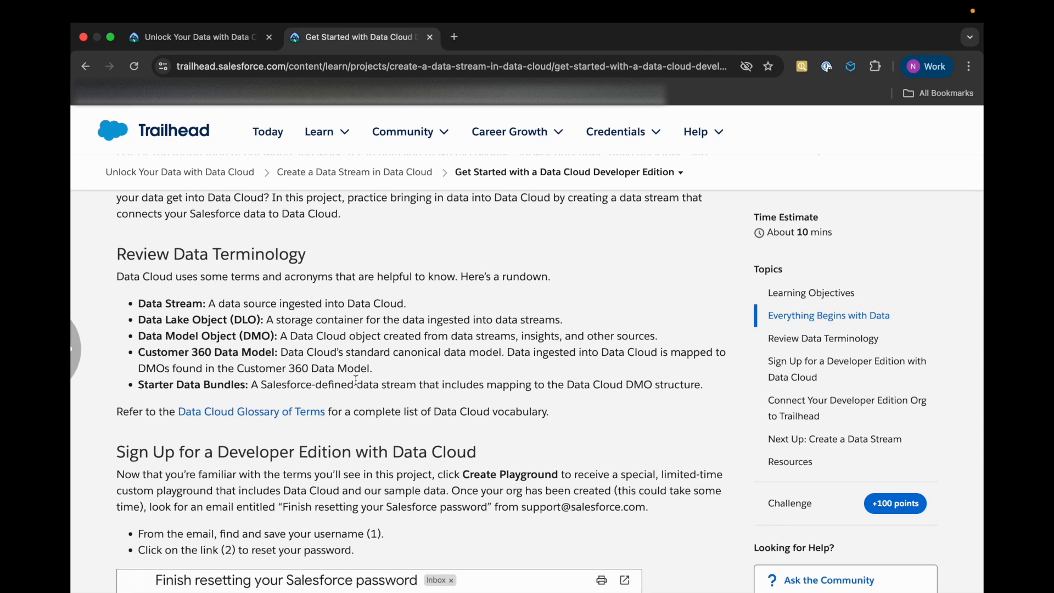
{"action": "scroll", "coordinate": [365, 369], "scroll_direction": "up", "scroll_amount": 1}
{"action": "scroll", "coordinate": [367, 371], "scroll_direction": "up", "scroll_amount": 1}
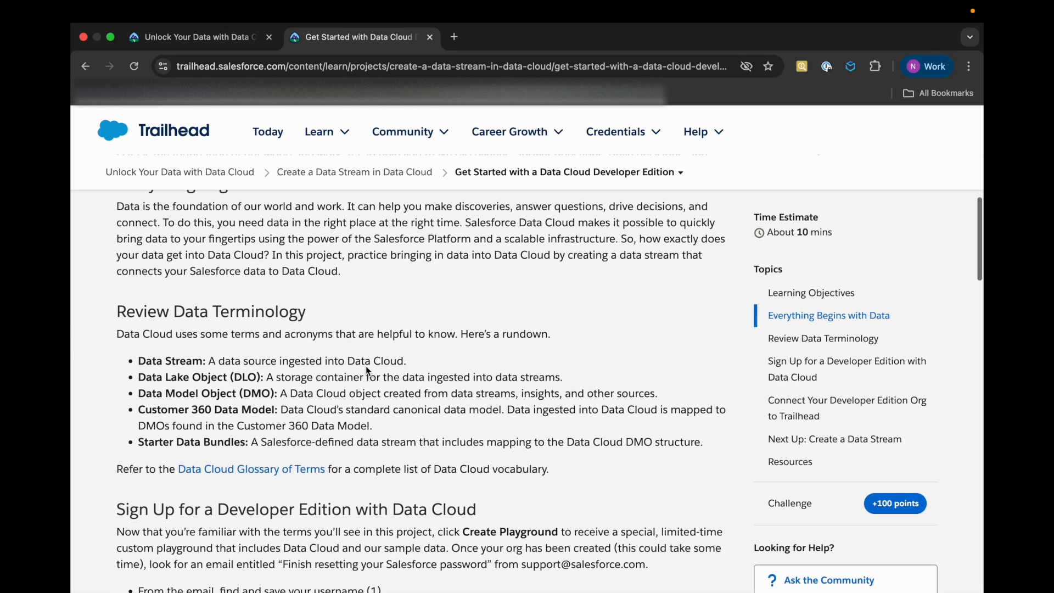
{"action": "scroll", "coordinate": [368, 371], "scroll_direction": "down", "scroll_amount": 1}
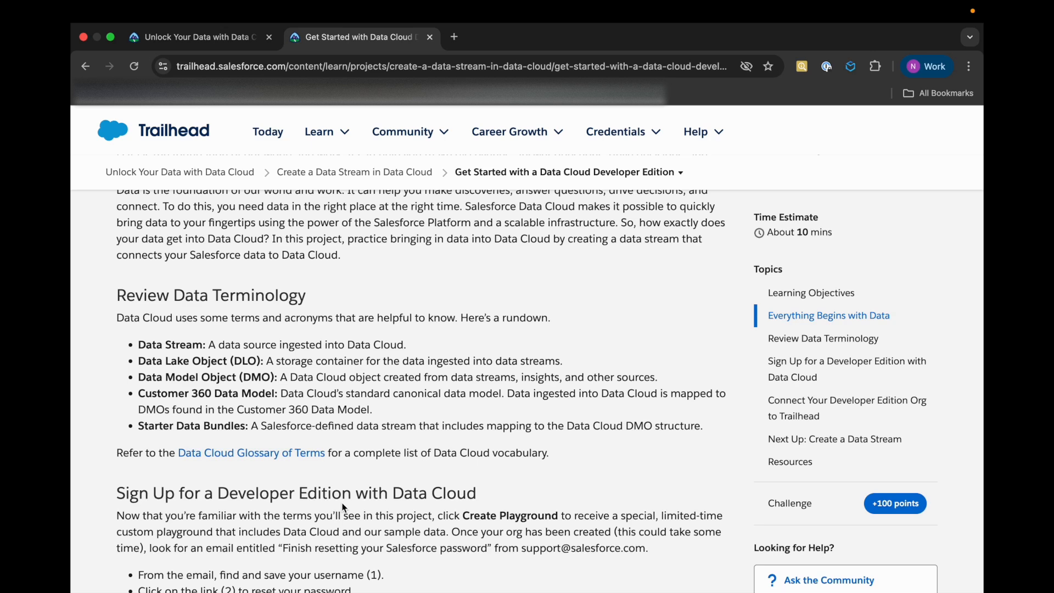
{"action": "scroll", "coordinate": [345, 507], "scroll_direction": "down", "scroll_amount": 3}
{"action": "scroll", "coordinate": [344, 507], "scroll_direction": "down", "scroll_amount": 20}
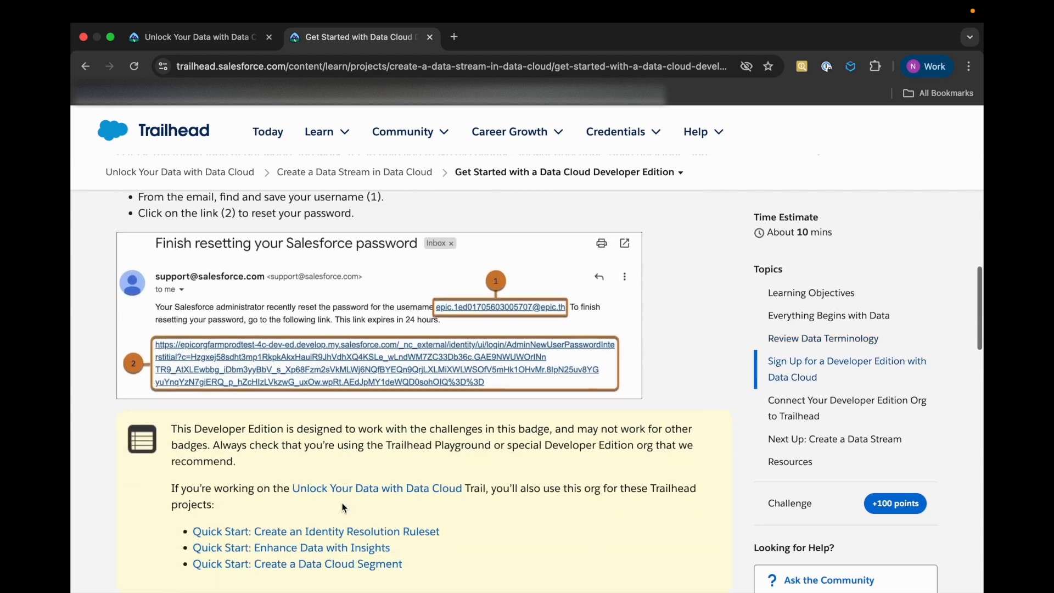
{"action": "scroll", "coordinate": [345, 507], "scroll_direction": "down", "scroll_amount": 8}
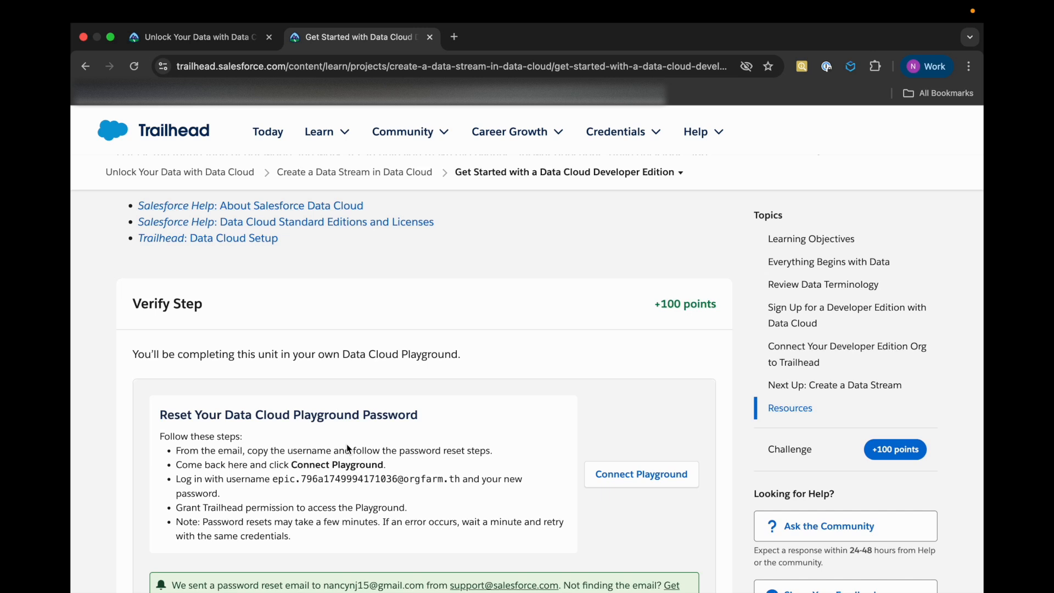
{"action": "scroll", "coordinate": [347, 449], "scroll_direction": "up", "scroll_amount": 1}
Reopen the "Create a Data Stream in Data Cloud" project in another tab and open its "Get Started with a Data Cloud Developer Edition" unit
{"action": "mouse_move", "coordinate": [651, 4]}
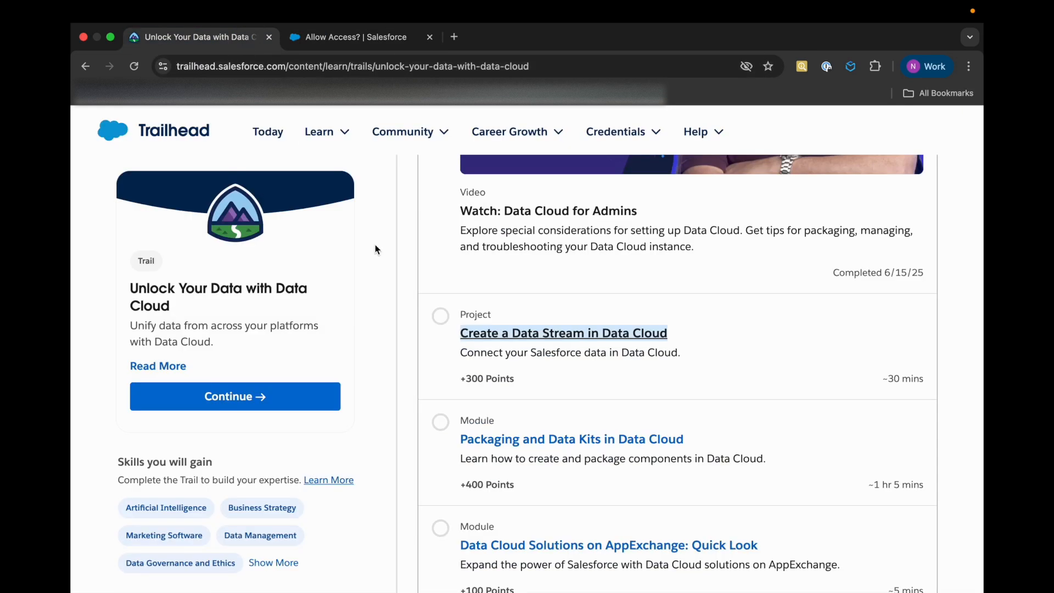
{"action": "right_click", "coordinate": [486, 332]}
{"action": "left_click", "coordinate": [510, 326]}
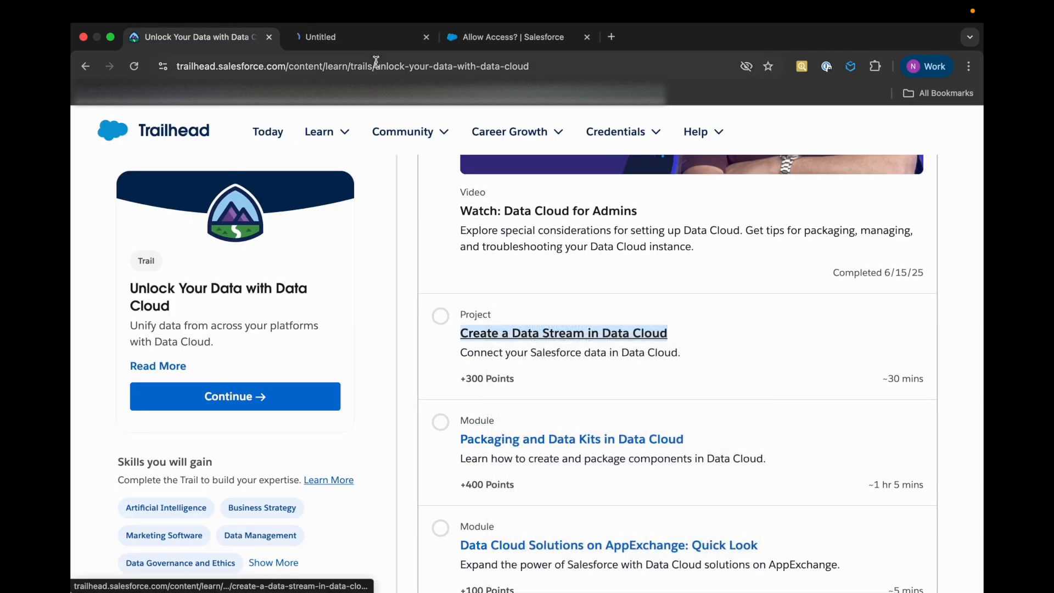
{"action": "left_click", "coordinate": [473, 39]}
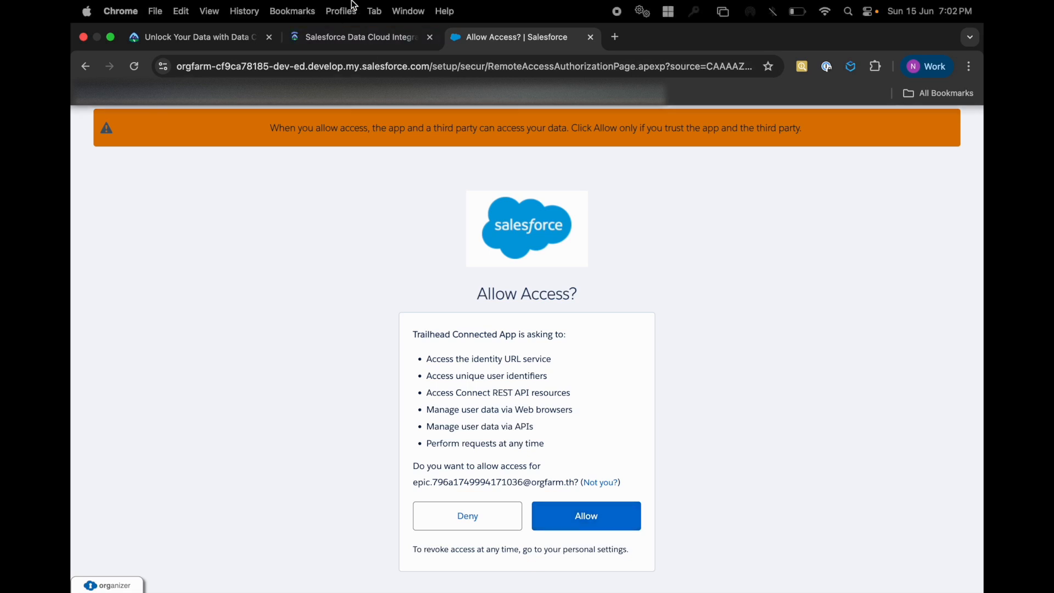
{"action": "left_click", "coordinate": [360, 37]}
{"action": "scroll", "coordinate": [358, 364], "scroll_direction": "down", "scroll_amount": 5}
{"action": "scroll", "coordinate": [576, 385], "scroll_direction": "up", "scroll_amount": 5}
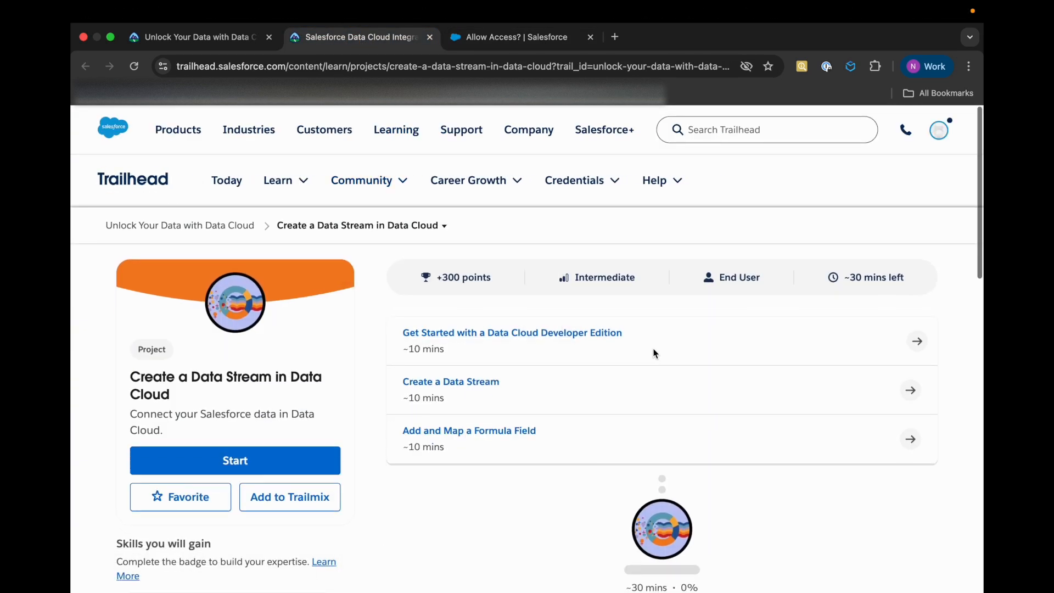
{"action": "left_click", "coordinate": [593, 333]}
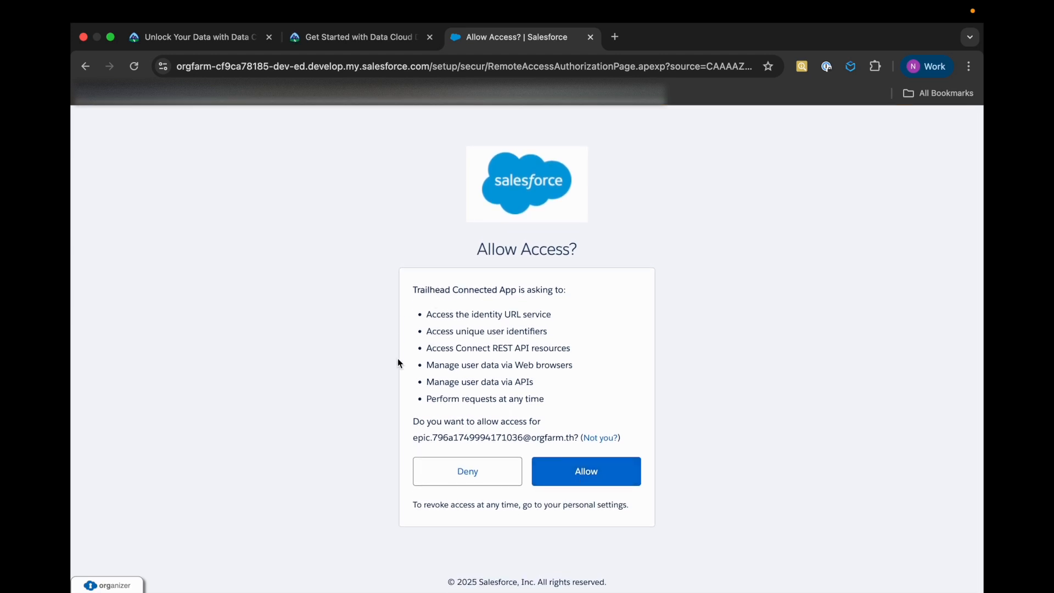
Allow the Trailhead Connected App to access the playground org, and check the unit's Verify Step section
{"action": "left_click", "coordinate": [594, 480]}
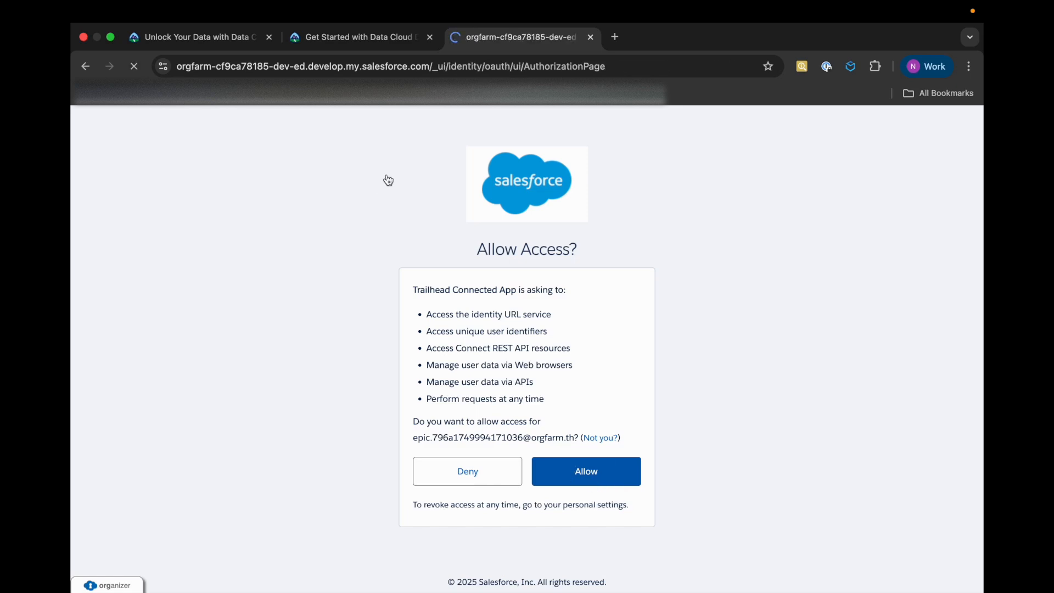
{"action": "left_click", "coordinate": [380, 45]}
{"action": "scroll", "coordinate": [362, 348], "scroll_direction": "down", "scroll_amount": 20}
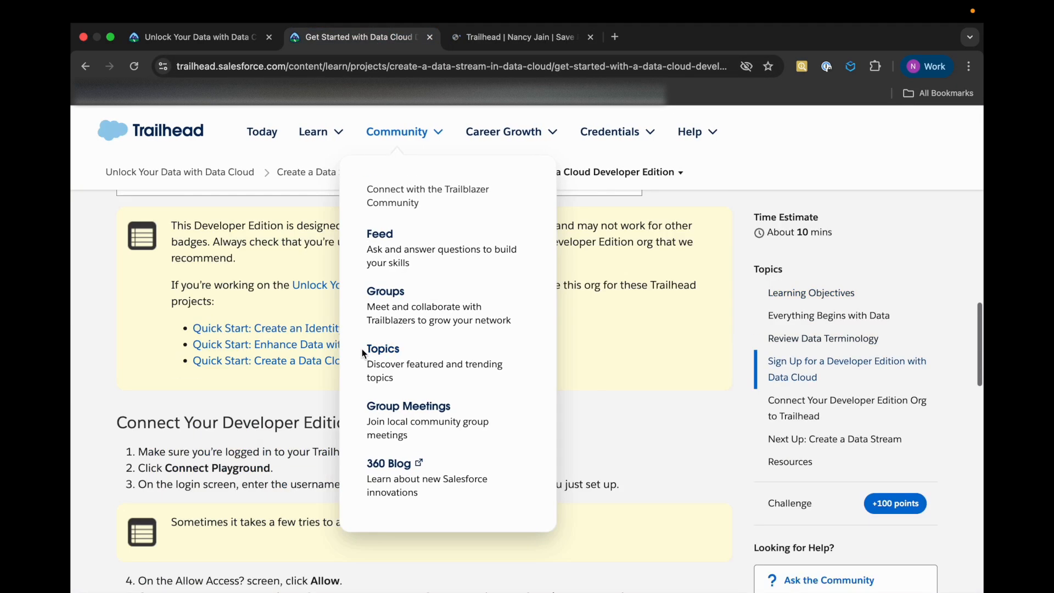
{"action": "scroll", "coordinate": [285, 484], "scroll_direction": "up", "scroll_amount": 6}
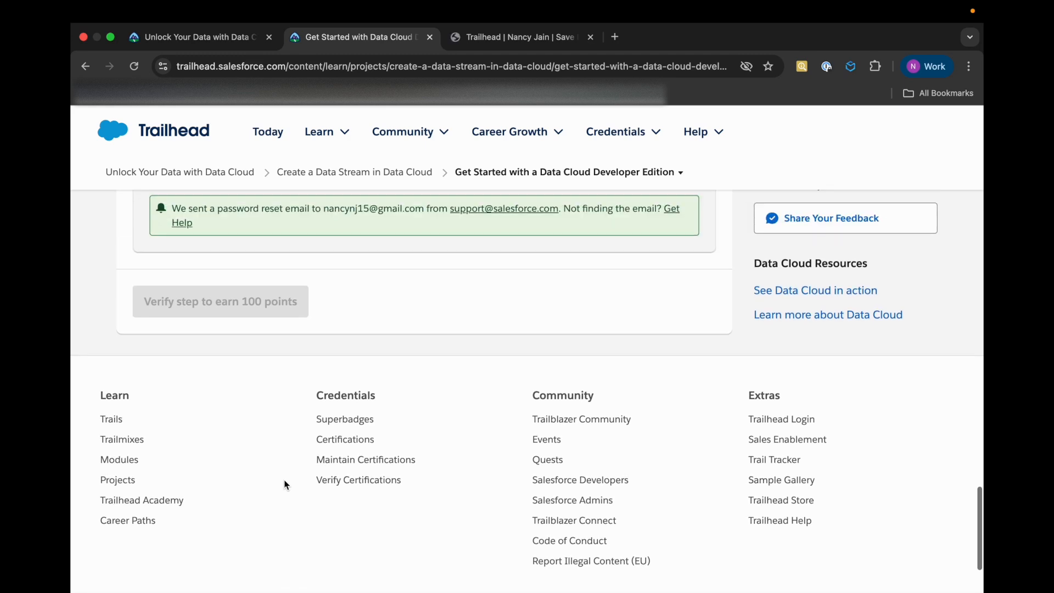
{"action": "scroll", "coordinate": [285, 484], "scroll_direction": "up", "scroll_amount": 3}
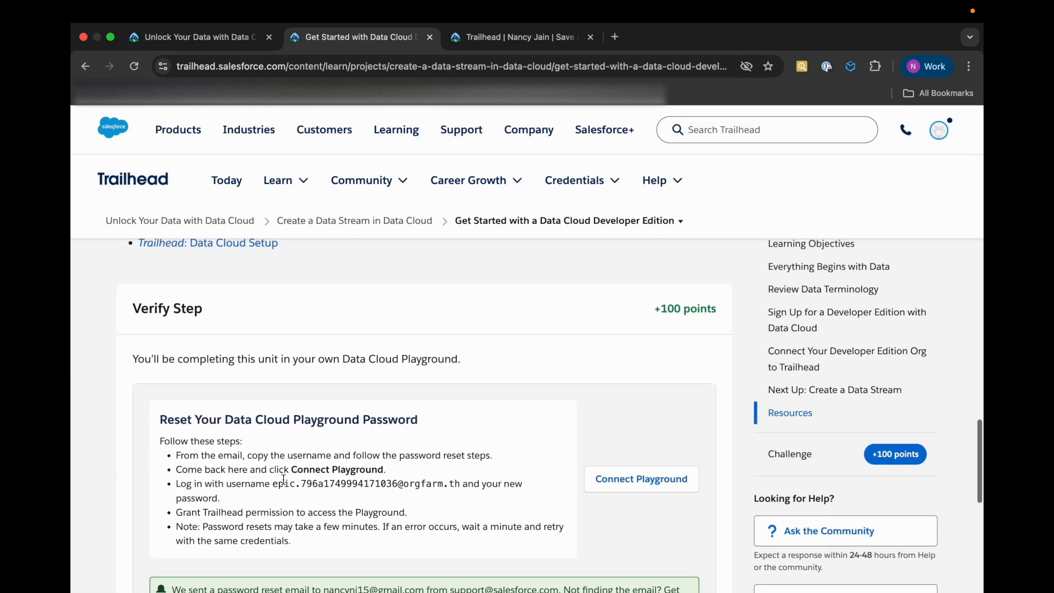
Save the playground org to the Trailhead account for hands-on challenges and close the duplicate unit tab
{"action": "left_click", "coordinate": [565, 40]}
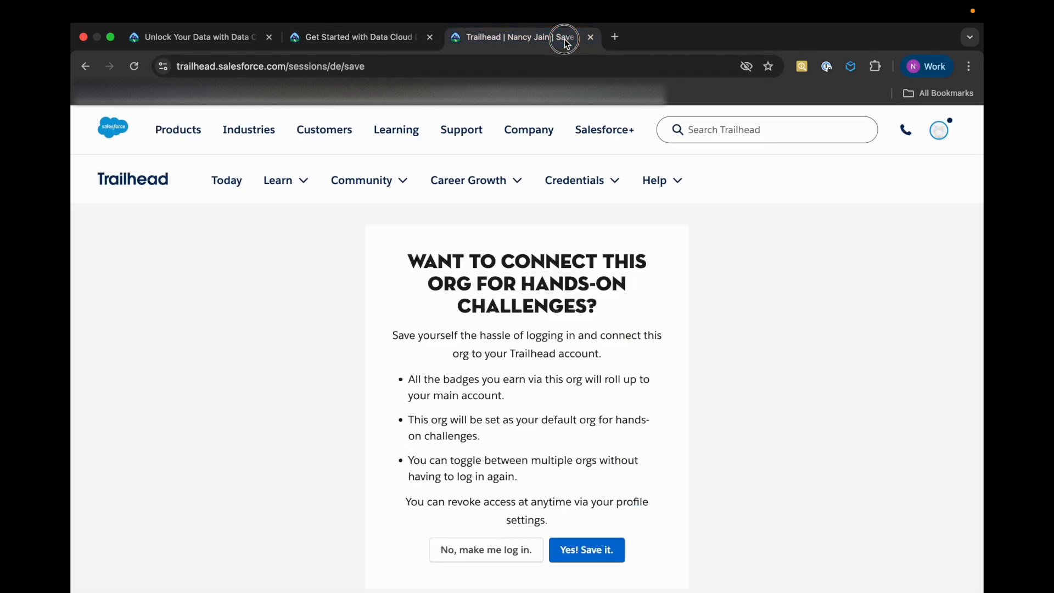
{"action": "left_click", "coordinate": [598, 563]}
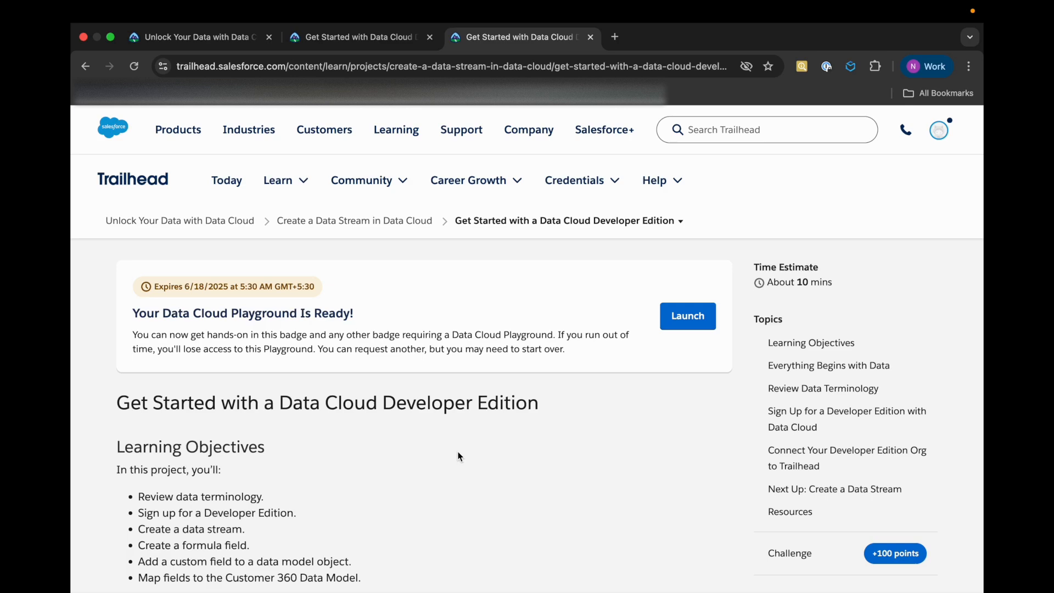
{"action": "left_click", "coordinate": [429, 44]}
{"action": "left_click", "coordinate": [429, 38]}
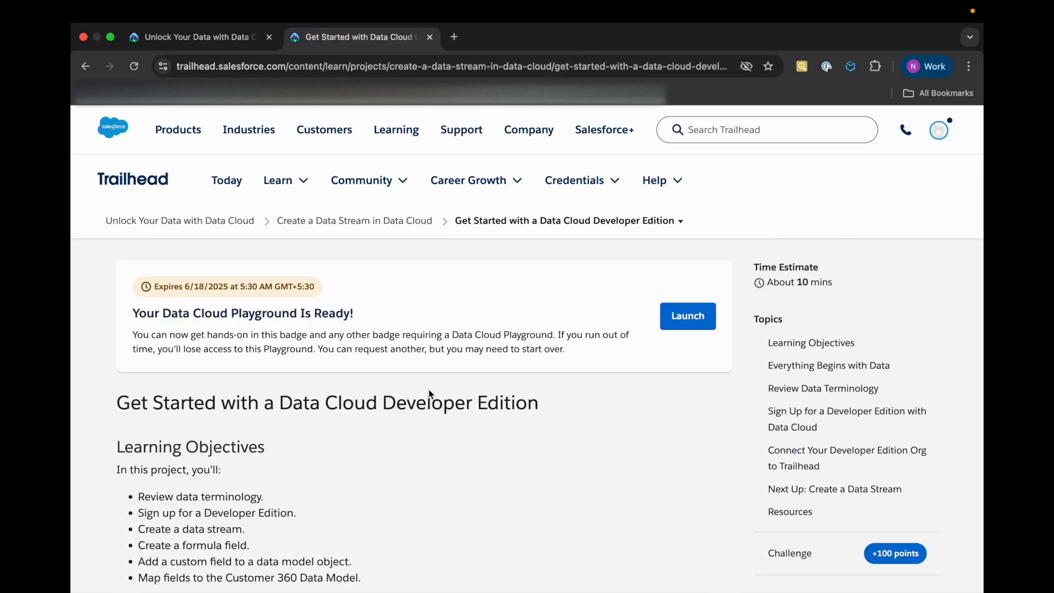
Verify the "Get Started with a Data Cloud Developer Edition" step for 100 points and continue to the "Create a Data Stream" unit
{"action": "scroll", "coordinate": [367, 427], "scroll_direction": "down", "scroll_amount": 20}
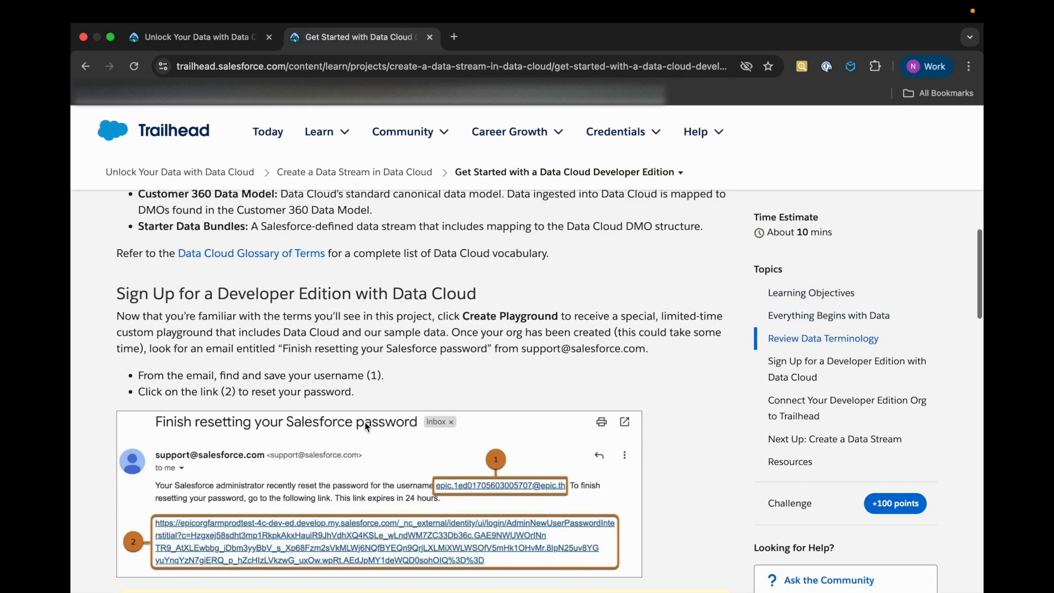
{"action": "scroll", "coordinate": [364, 433], "scroll_direction": "up", "scroll_amount": 3}
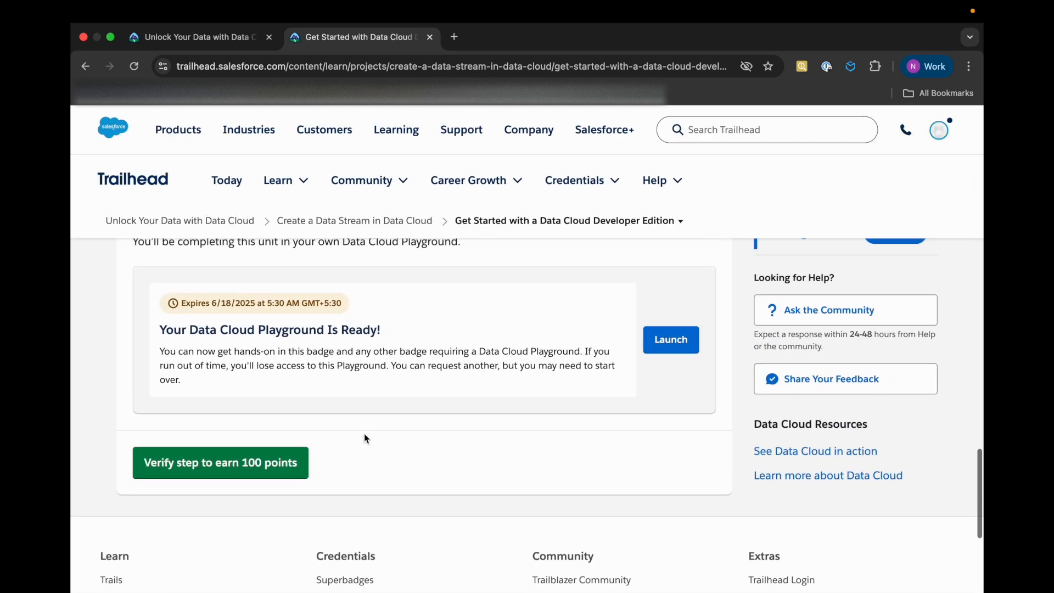
{"action": "left_click", "coordinate": [291, 467]}
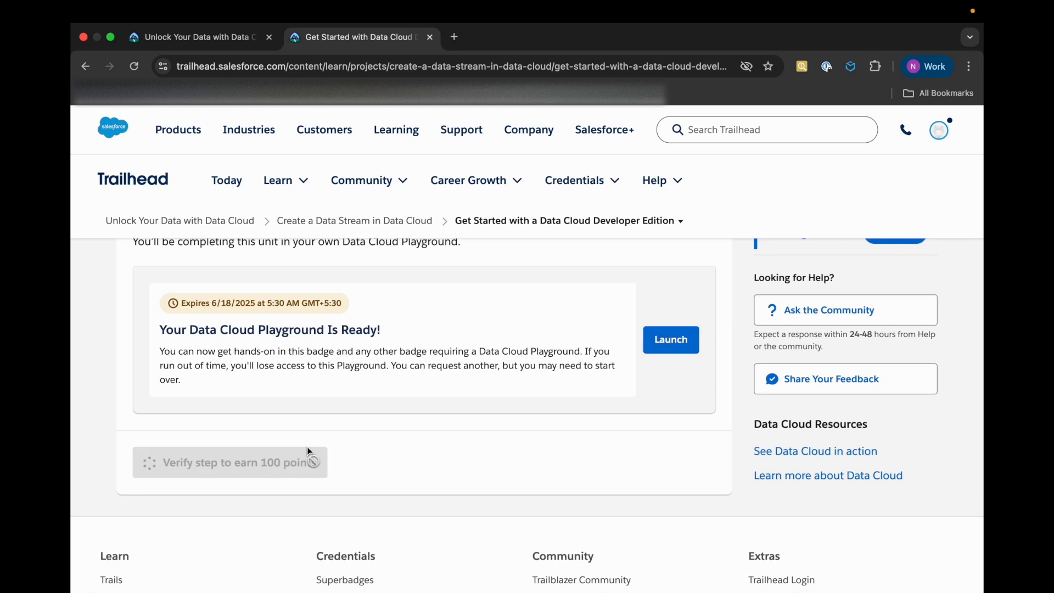
{"action": "scroll", "coordinate": [320, 473], "scroll_direction": "up", "scroll_amount": 1}
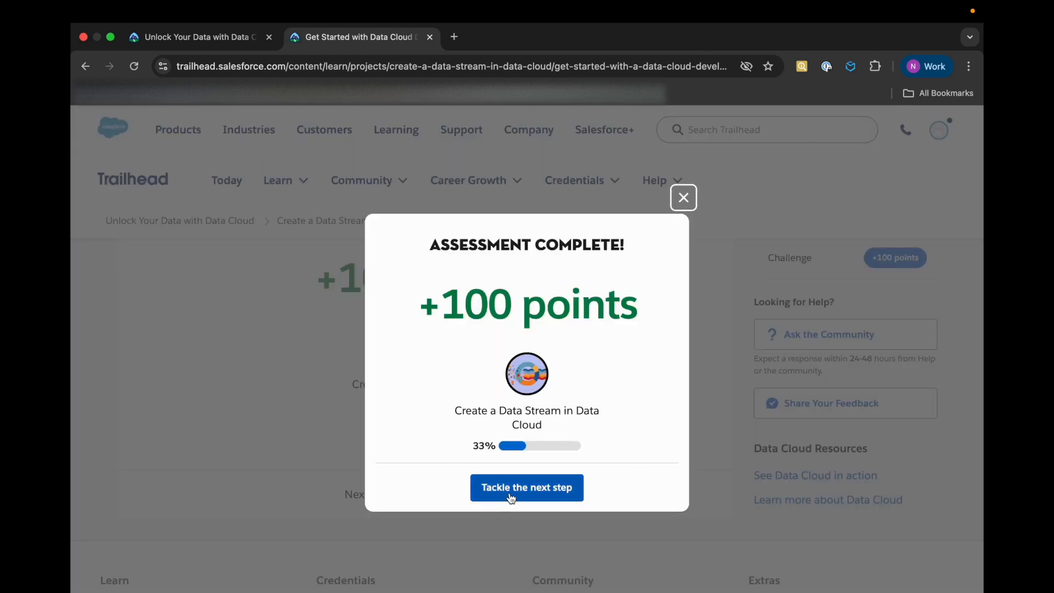
{"action": "left_click", "coordinate": [510, 497]}
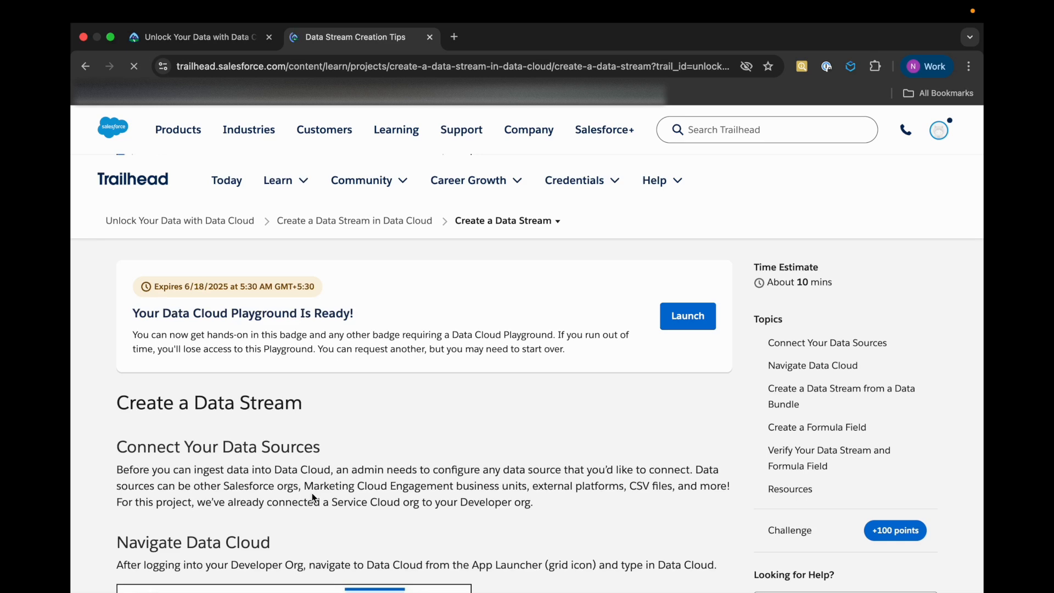
Skim the "Create a Data Stream" unit's instructions and launch the Data Cloud Playground from its Verify Step section
{"action": "scroll", "coordinate": [312, 493], "scroll_direction": "down", "scroll_amount": 3}
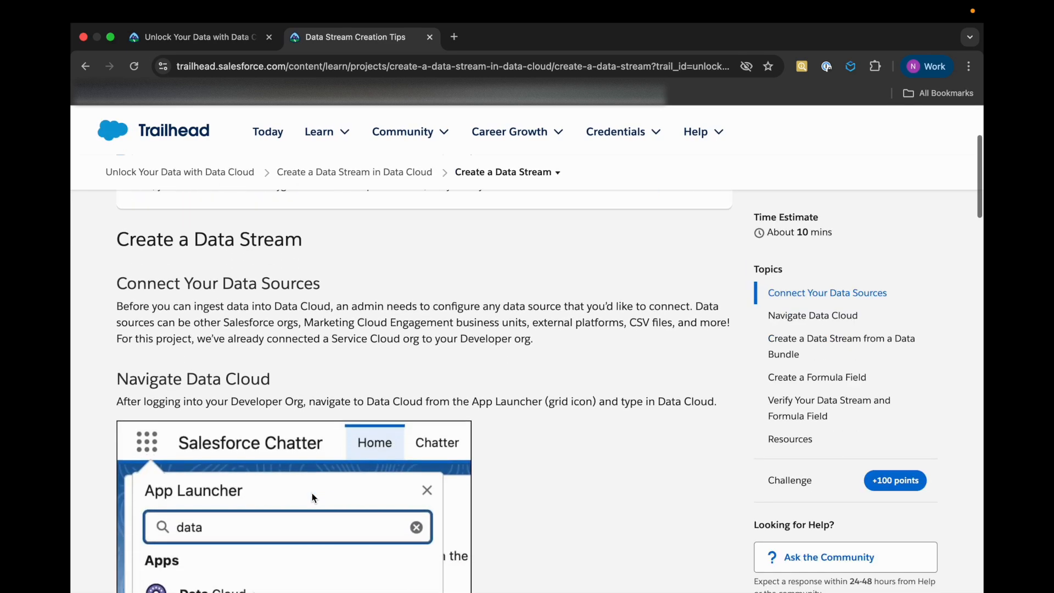
{"action": "scroll", "coordinate": [312, 493], "scroll_direction": "down", "scroll_amount": 5}
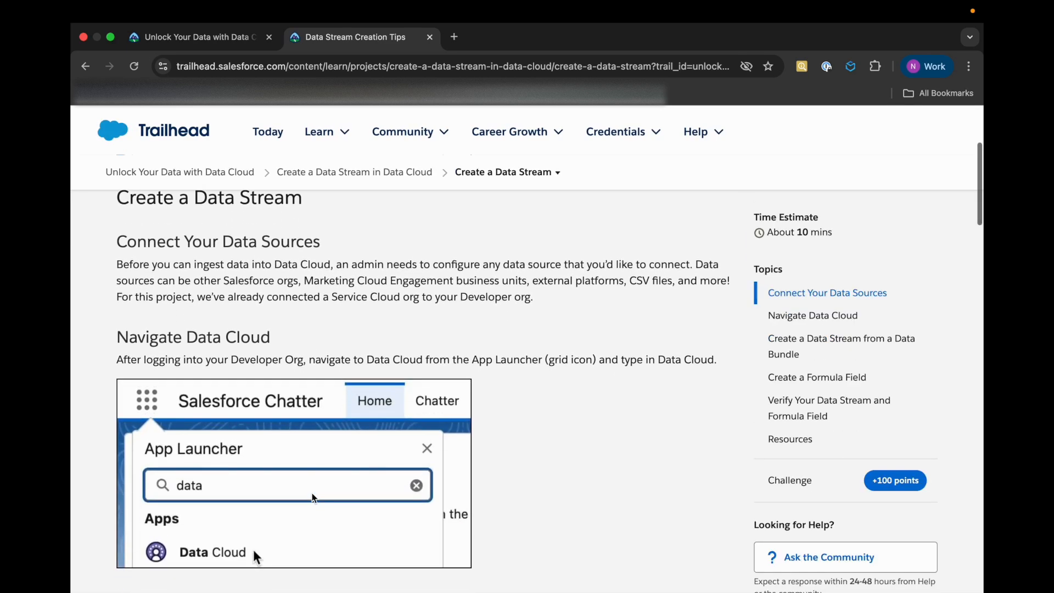
{"action": "scroll", "coordinate": [312, 493], "scroll_direction": "down", "scroll_amount": 10}
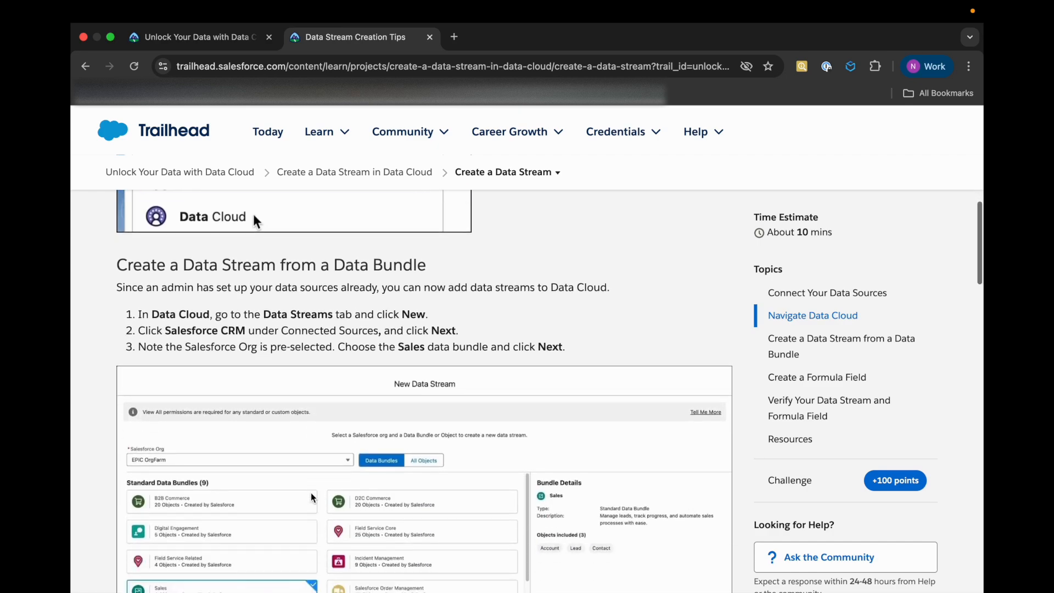
{"action": "scroll", "coordinate": [311, 492], "scroll_direction": "down", "scroll_amount": 10}
{"action": "scroll", "coordinate": [310, 493], "scroll_direction": "up", "scroll_amount": 8}
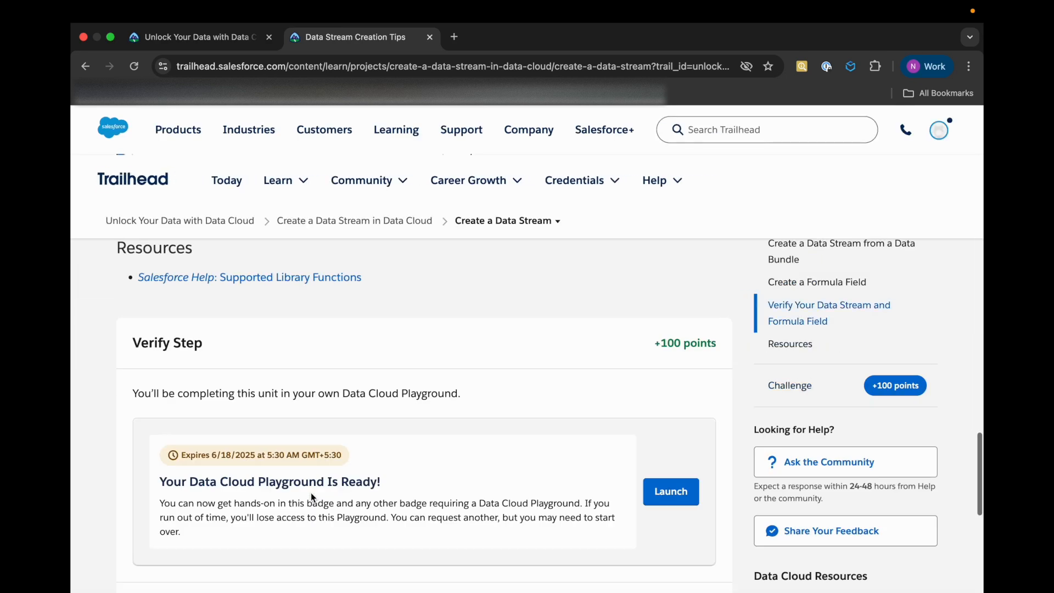
{"action": "scroll", "coordinate": [311, 492], "scroll_direction": "down", "scroll_amount": 2}
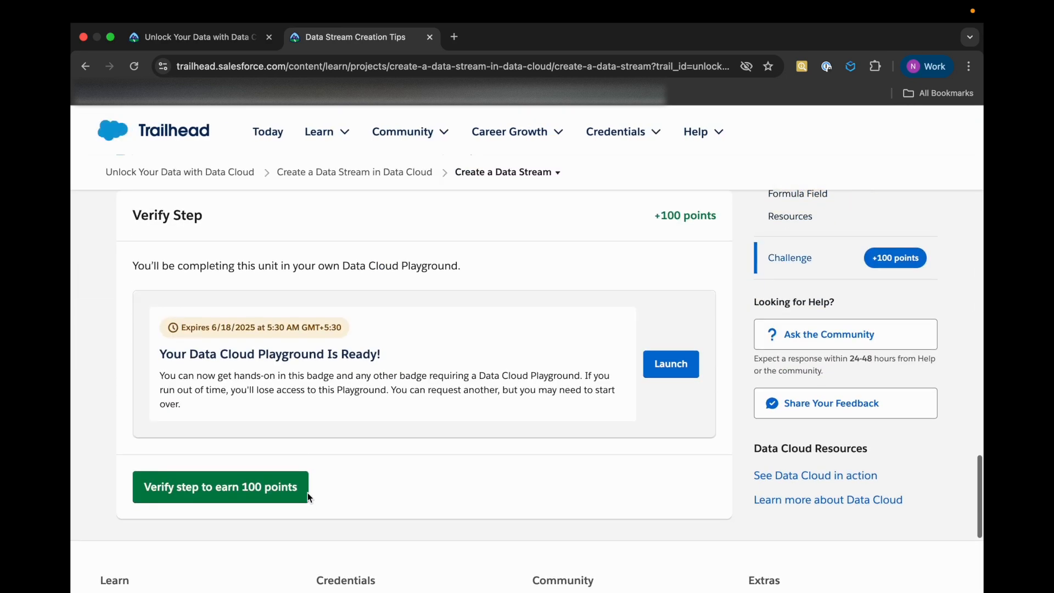
{"action": "left_click", "coordinate": [675, 367]}
Review the unit's instructions for creating a data stream from a bundle, and open the Data Cloud app in the playground org
{"action": "left_click", "coordinate": [340, 46]}
{"action": "mouse_move", "coordinate": [344, 134]}
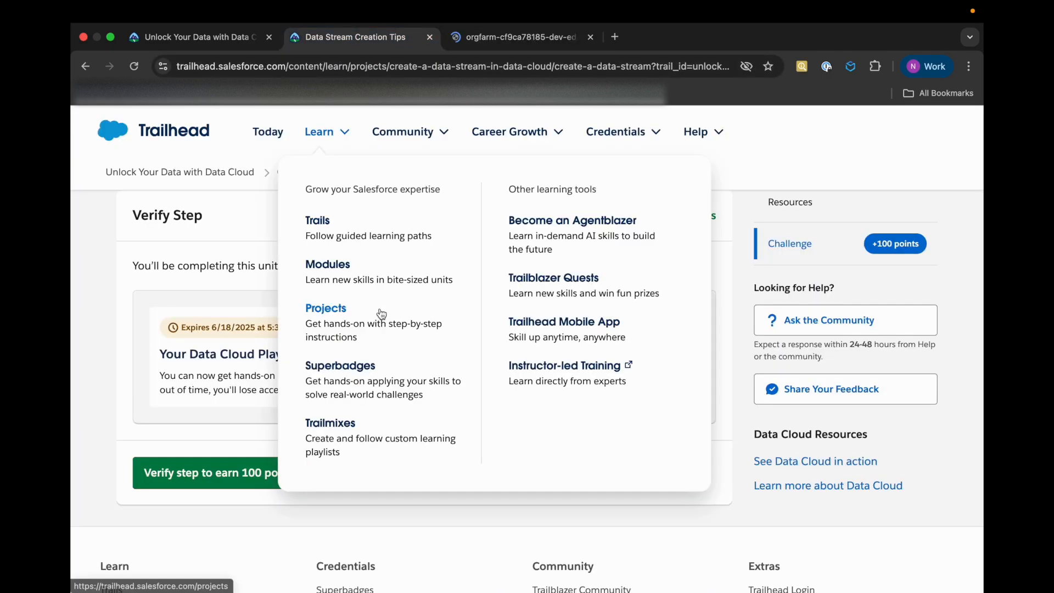
{"action": "scroll", "coordinate": [254, 378], "scroll_direction": "up", "scroll_amount": 15}
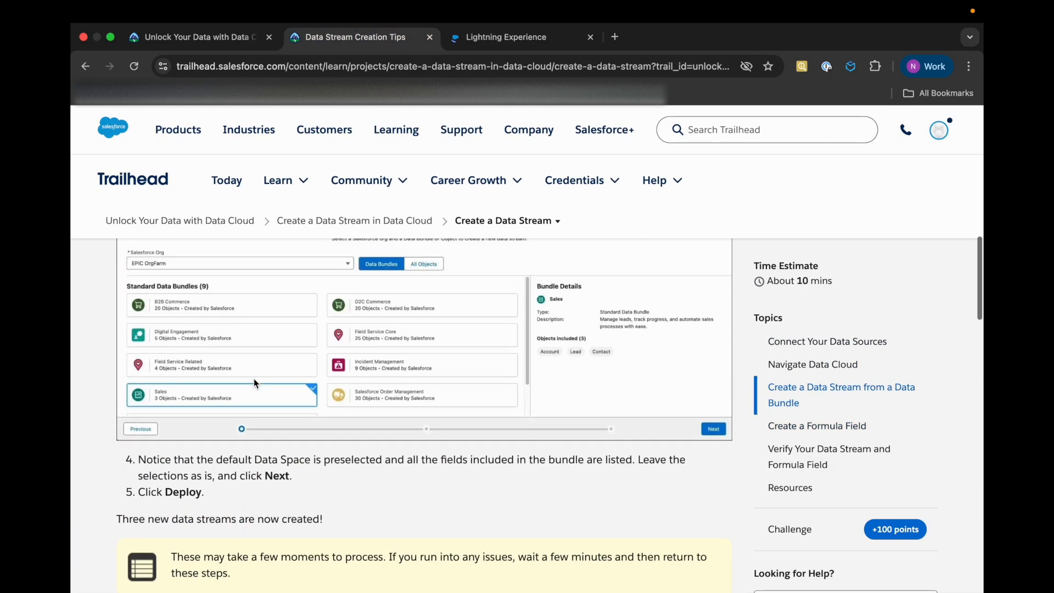
{"action": "scroll", "coordinate": [254, 383], "scroll_direction": "up", "scroll_amount": 5}
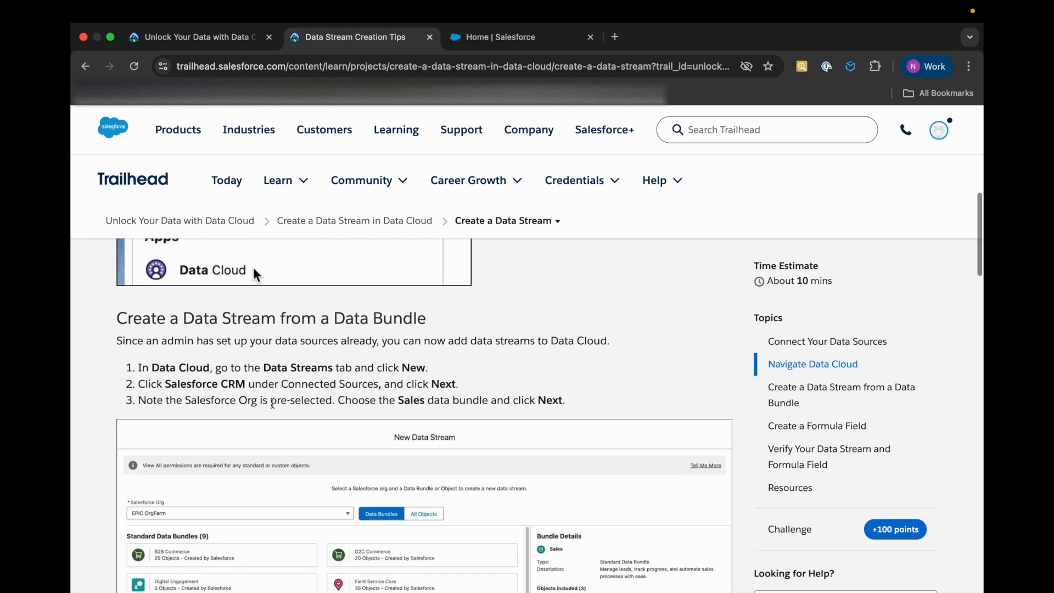
{"action": "key", "text": "ctrl+Tab"}
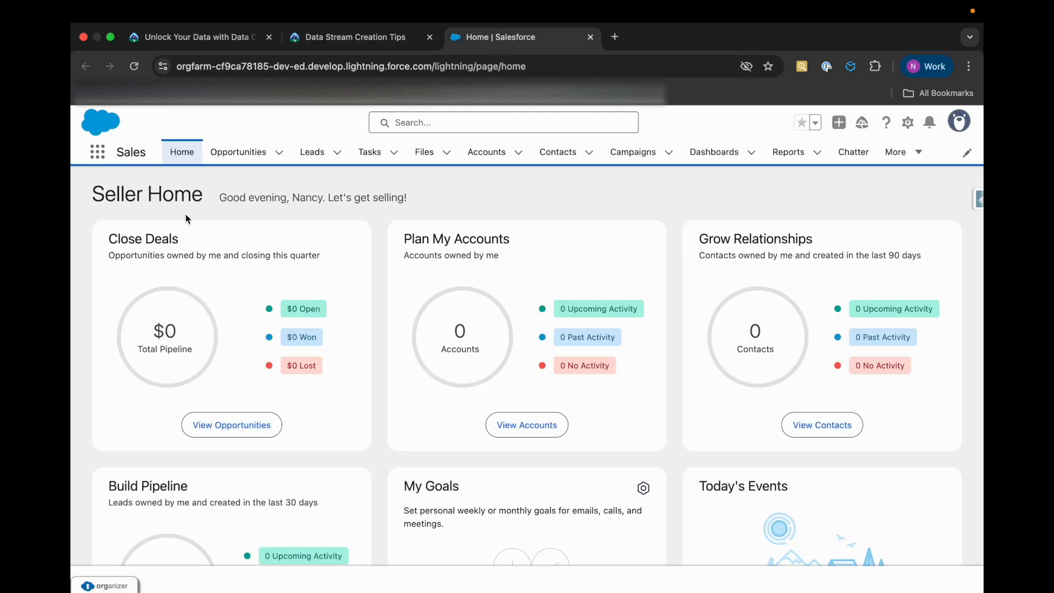
{"action": "left_click", "coordinate": [97, 152]}
{"action": "type", "text": "Data"}
{"action": "key", "text": "Down"}
{"action": "key", "text": "Return"}
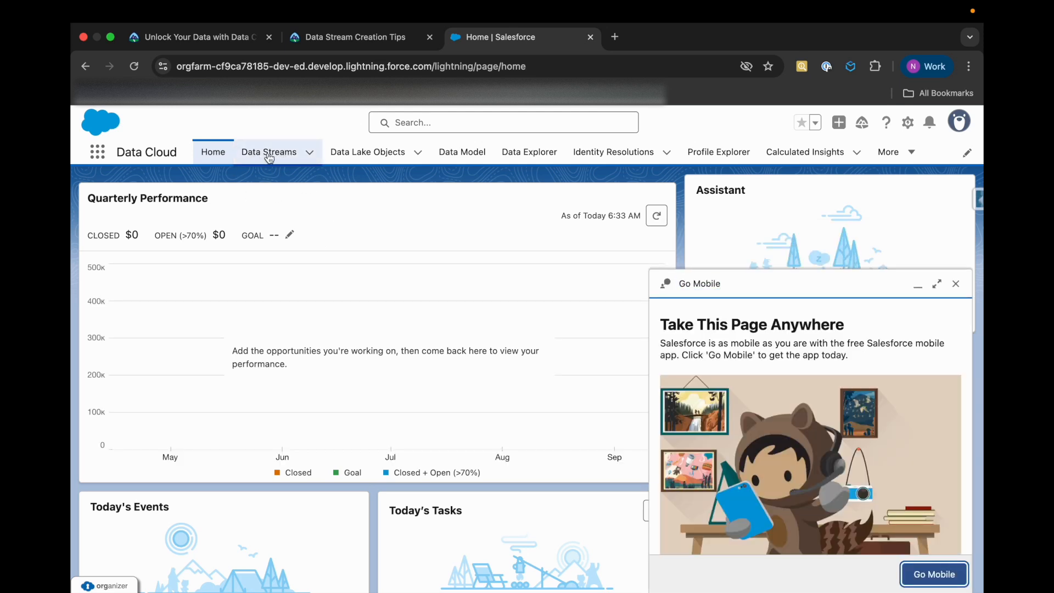
Start a new data stream from the Data Streams list, and check the unit for the source to use
{"action": "left_click", "coordinate": [268, 155]}
{"action": "left_click", "coordinate": [955, 284]}
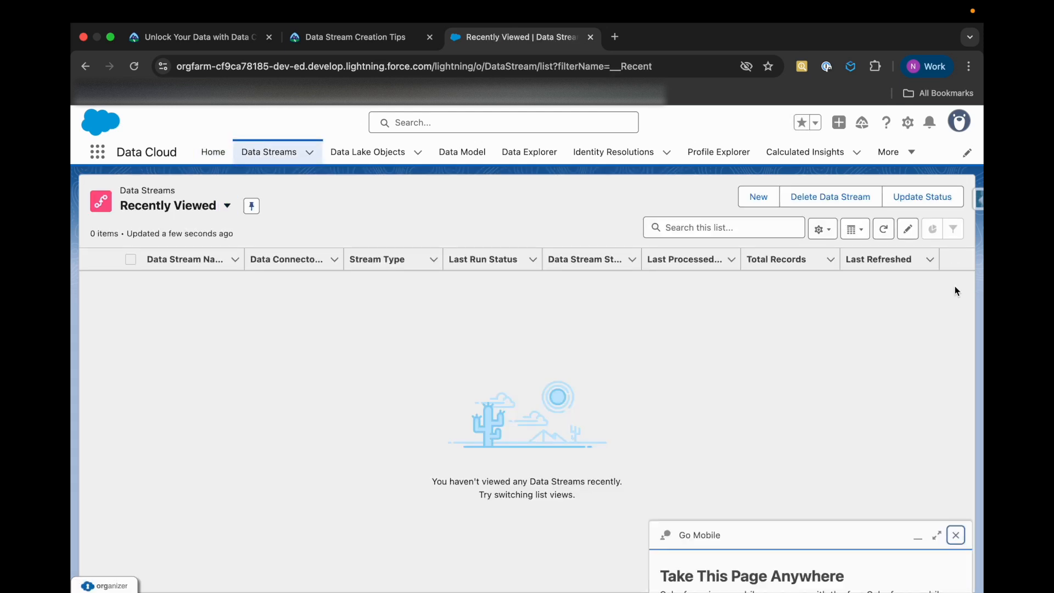
{"action": "left_click", "coordinate": [757, 197]}
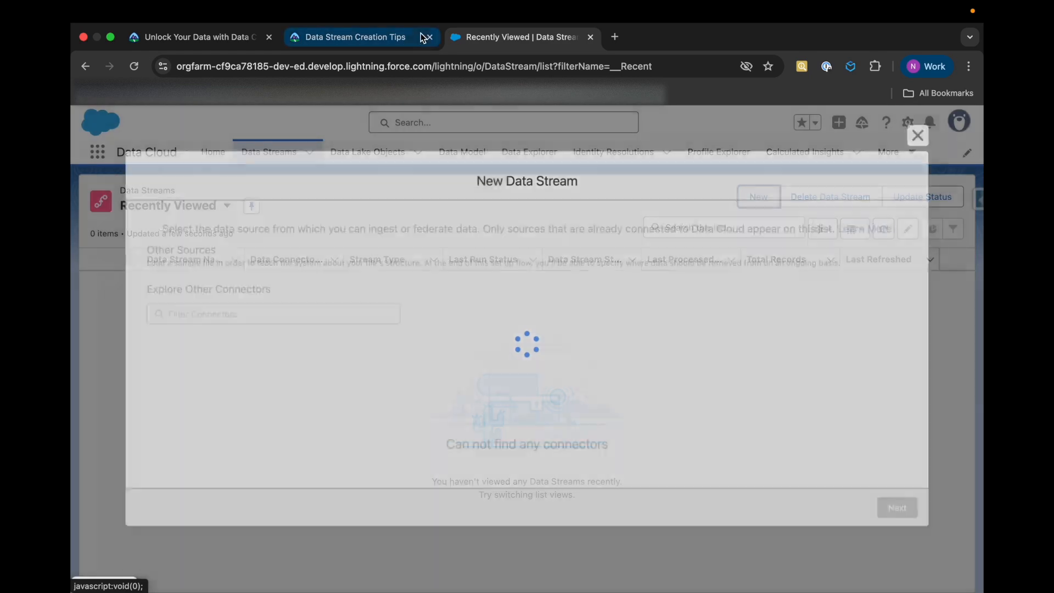
{"action": "left_click", "coordinate": [406, 37]}
{"action": "scroll", "coordinate": [301, 440], "scroll_direction": "down", "scroll_amount": 3}
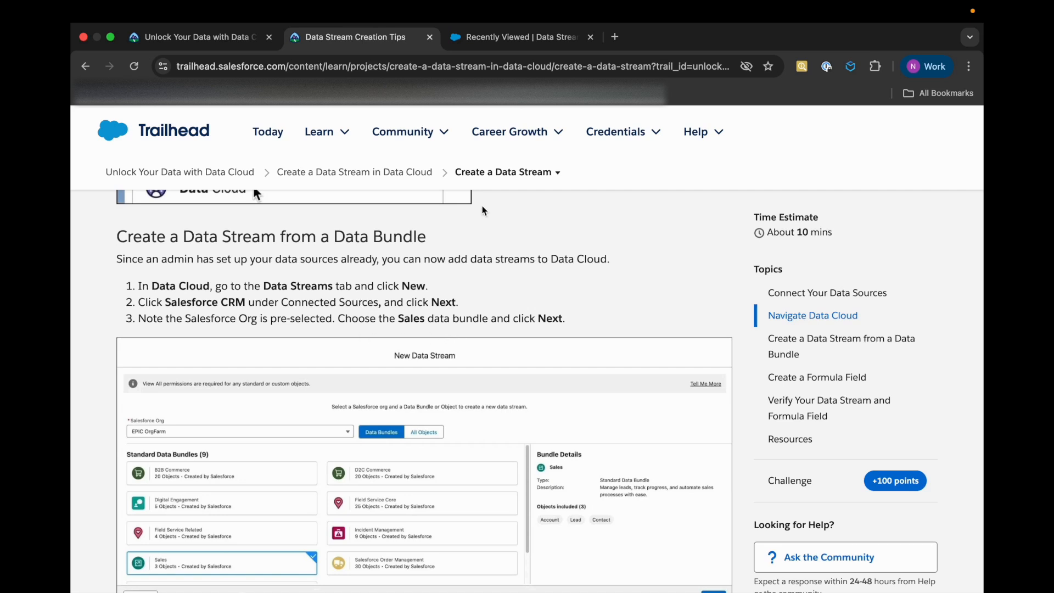
{"action": "key", "text": "ctrl+Tab"}
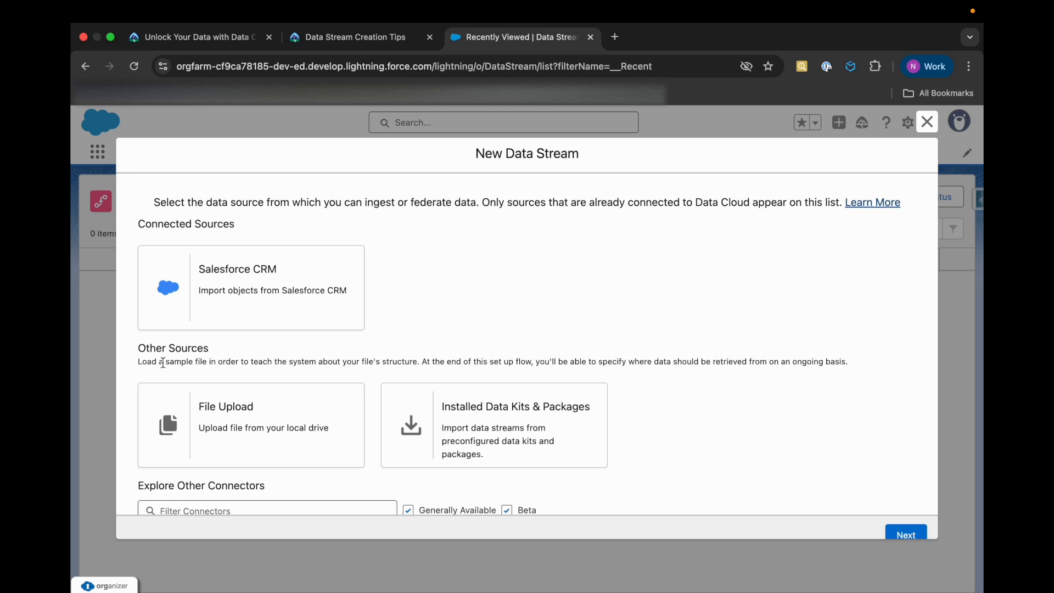
Look through the available connectors, and choose Salesforce CRM as the new data stream's connected source
{"action": "scroll", "coordinate": [167, 426], "scroll_direction": "down", "scroll_amount": 2}
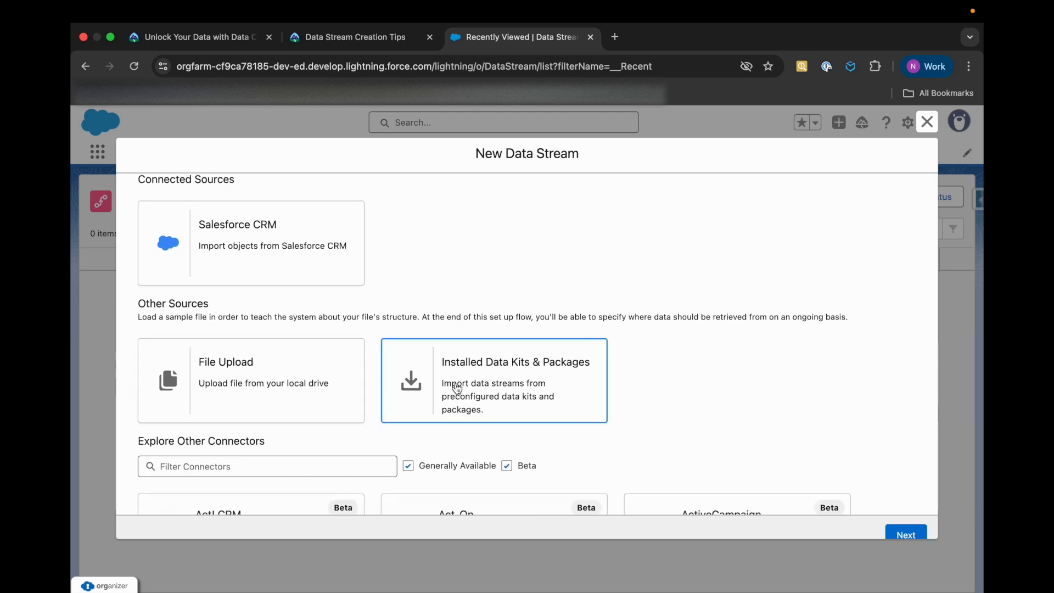
{"action": "scroll", "coordinate": [457, 388], "scroll_direction": "down", "scroll_amount": 6}
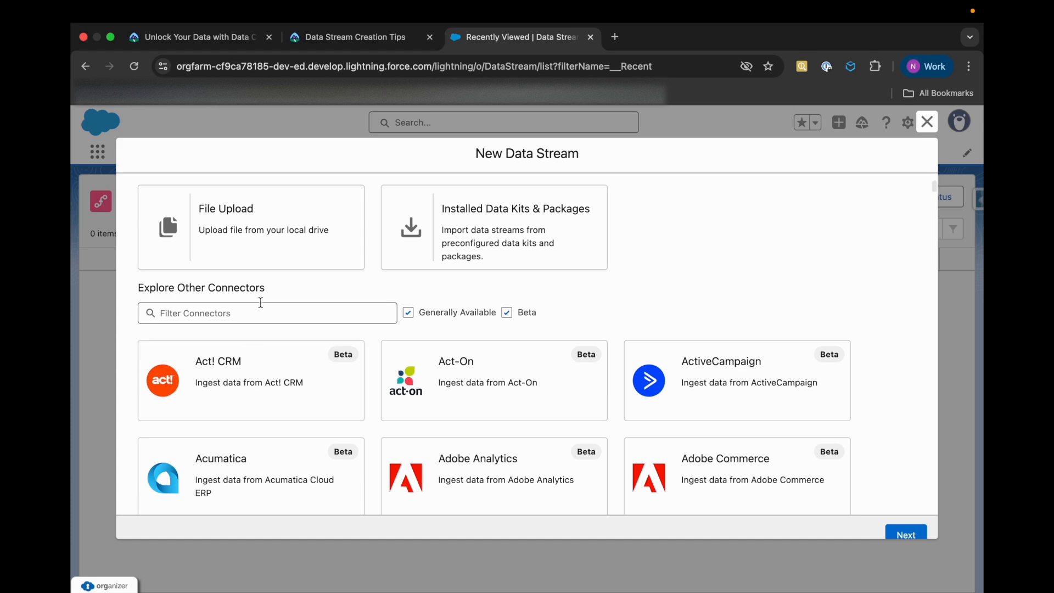
{"action": "scroll", "coordinate": [348, 423], "scroll_direction": "down", "scroll_amount": 10}
{"action": "scroll", "coordinate": [348, 423], "scroll_direction": "up", "scroll_amount": 15}
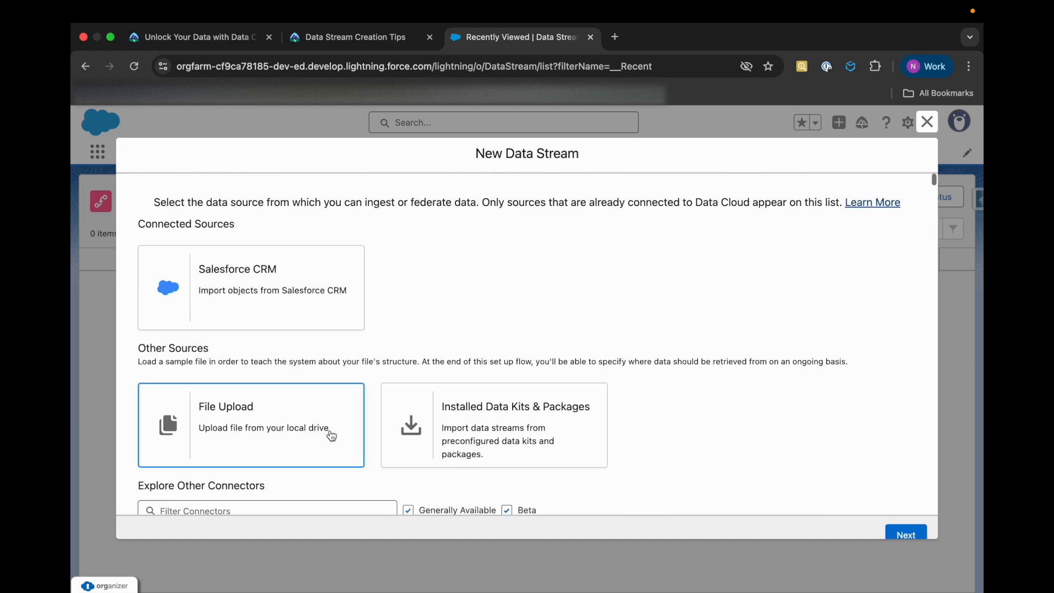
{"action": "left_click", "coordinate": [306, 278]}
{"action": "left_click", "coordinate": [899, 533]}
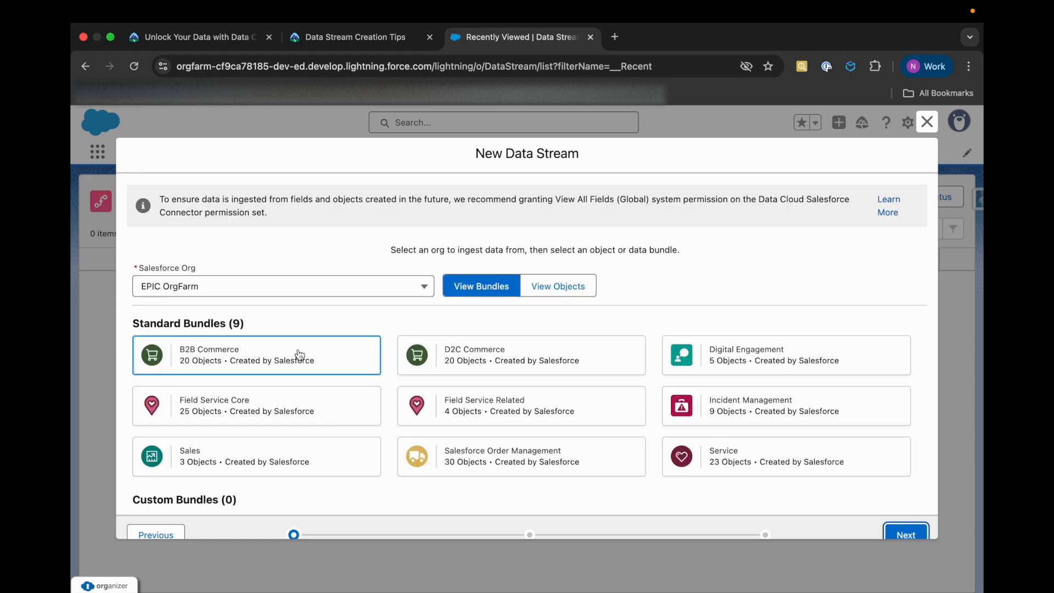
Choose the Sales standard bundle of the EPIC OrgFarm org, review its included objects, and proceed to the field configuration
{"action": "scroll", "coordinate": [324, 469], "scroll_direction": "down", "scroll_amount": 1}
{"action": "scroll", "coordinate": [298, 436], "scroll_direction": "up", "scroll_amount": 1}
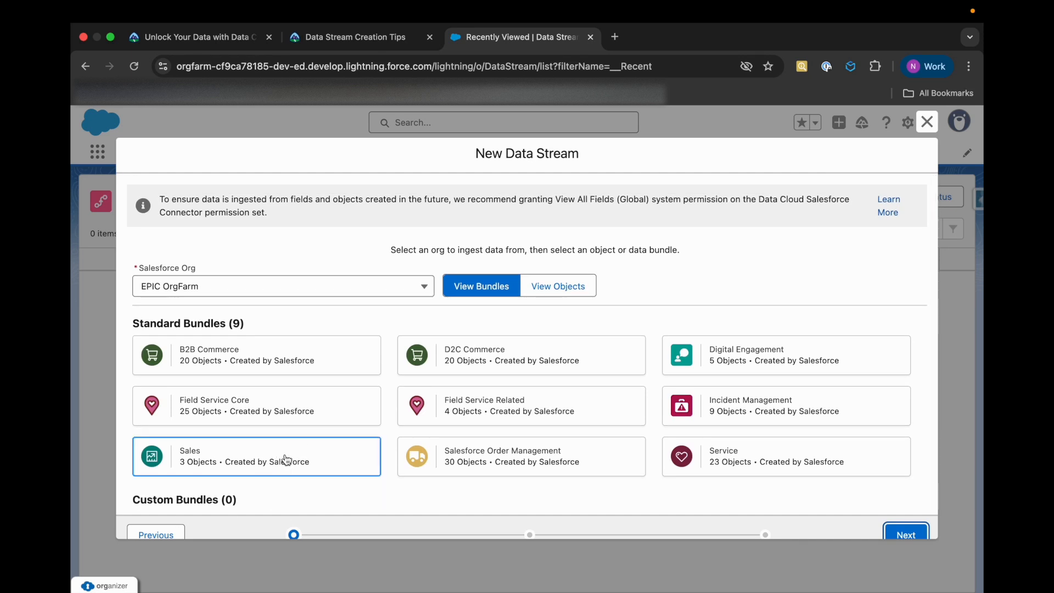
{"action": "left_click", "coordinate": [316, 461]}
{"action": "scroll", "coordinate": [315, 490], "scroll_direction": "down", "scroll_amount": 2}
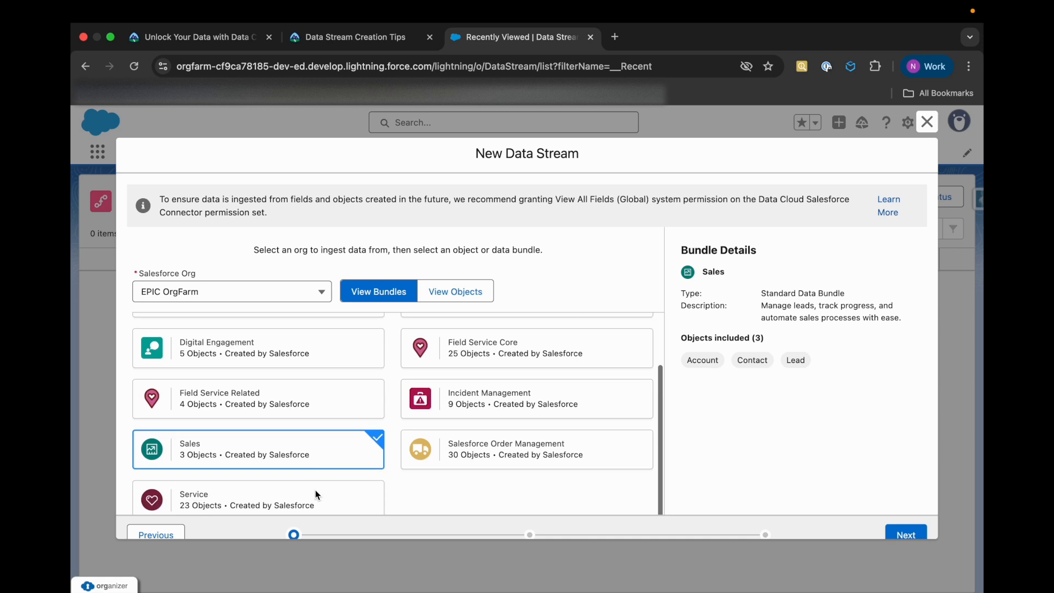
{"action": "left_click_drag", "start_coordinate": [679, 337], "coordinate": [793, 337]}
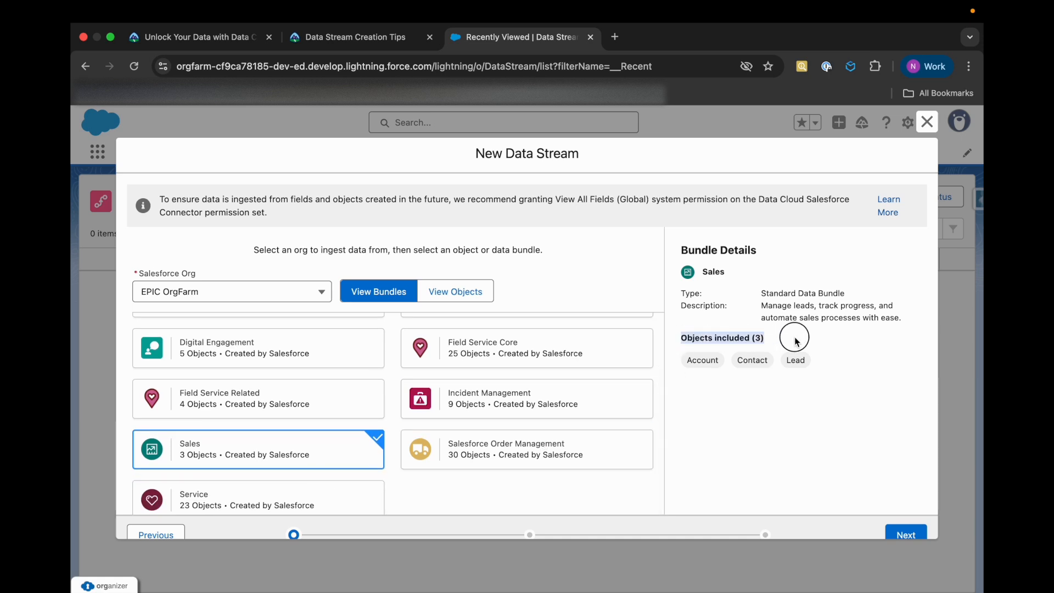
{"action": "left_click", "coordinate": [734, 407]}
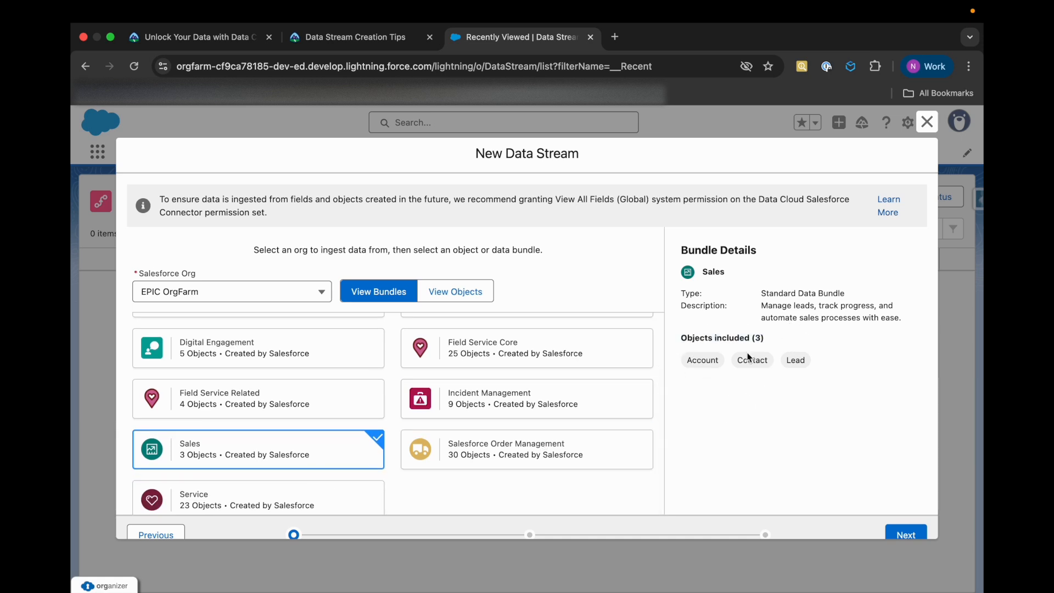
{"action": "scroll", "coordinate": [577, 490], "scroll_direction": "down", "scroll_amount": 2}
{"action": "scroll", "coordinate": [829, 521], "scroll_direction": "down", "scroll_amount": 1}
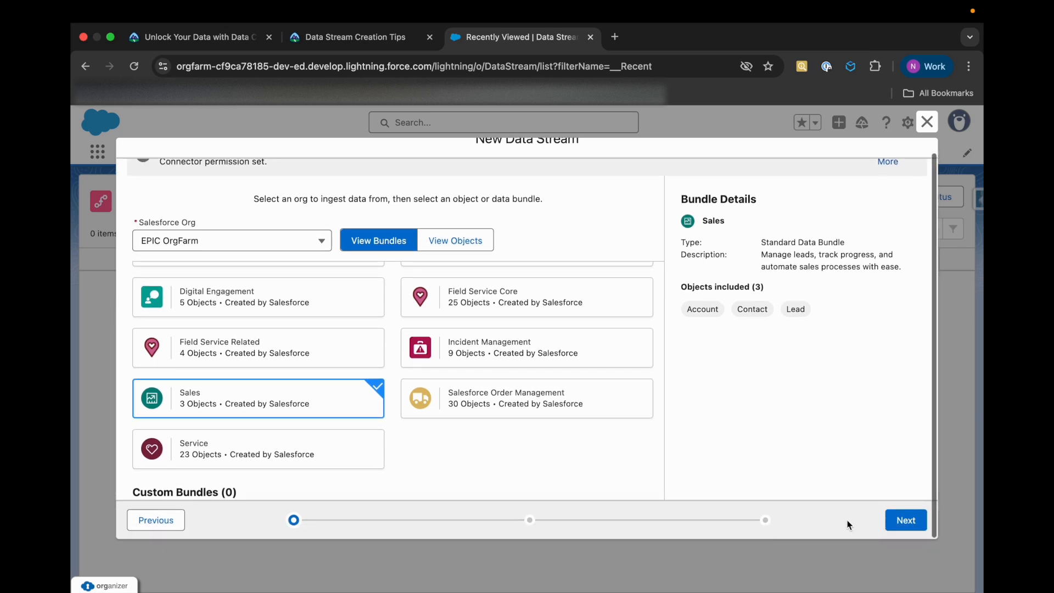
{"action": "left_click", "coordinate": [900, 520]}
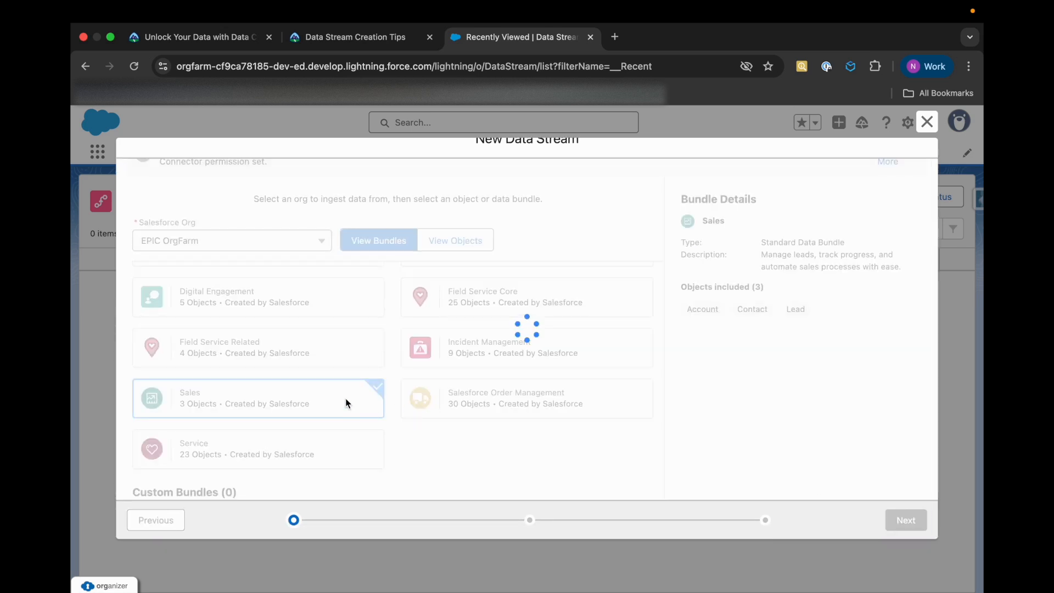
Check the unit's field selection instructions, and select all custom fields of the Account object for the data stream
{"action": "left_click", "coordinate": [369, 45]}
{"action": "scroll", "coordinate": [327, 384], "scroll_direction": "down", "scroll_amount": 7}
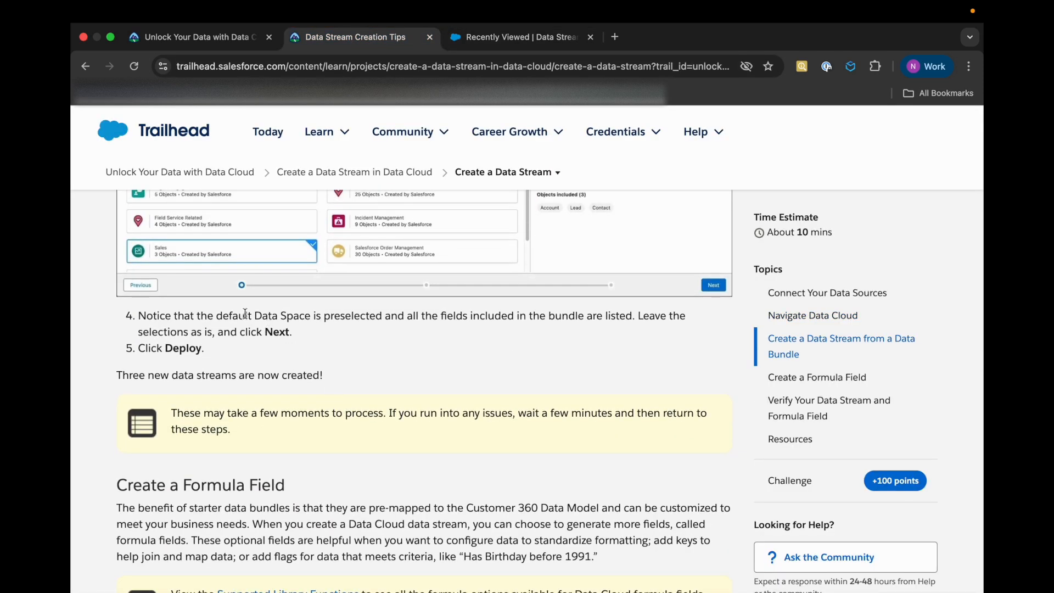
{"action": "left_click", "coordinate": [483, 36]}
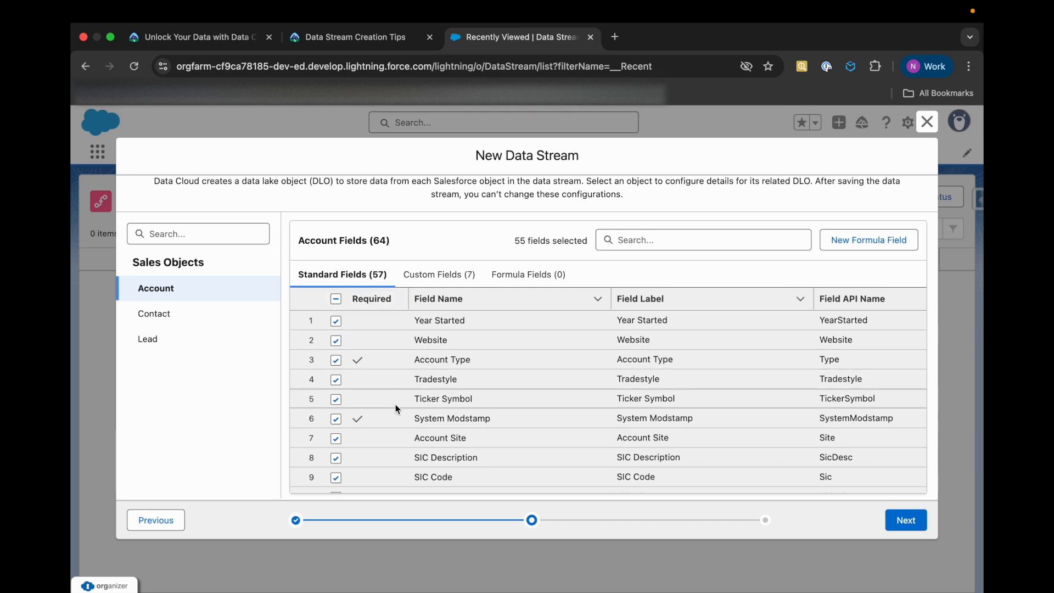
{"action": "scroll", "coordinate": [411, 439], "scroll_direction": "down", "scroll_amount": 10}
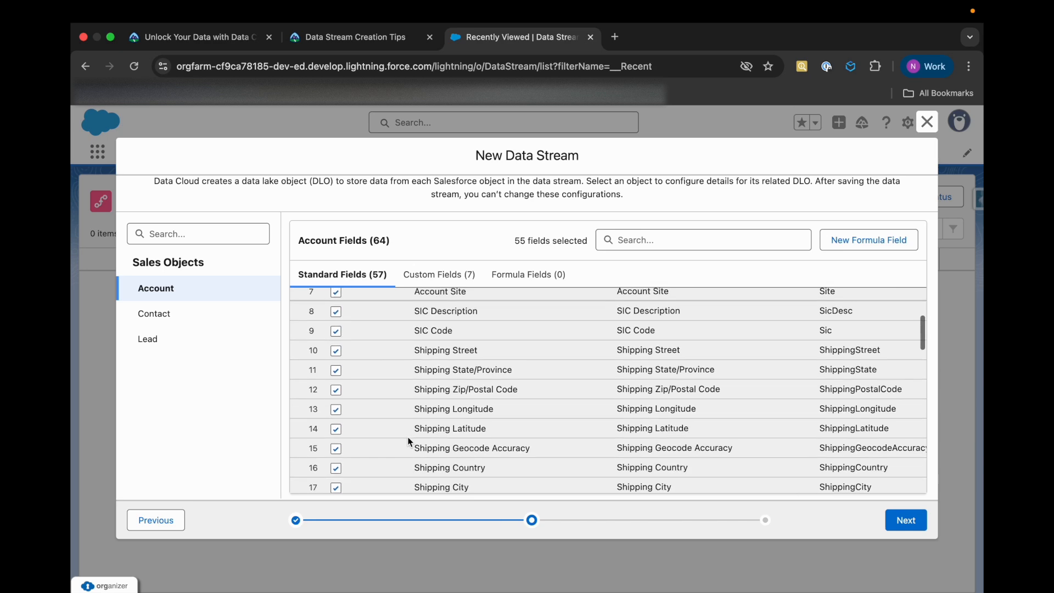
{"action": "scroll", "coordinate": [409, 441], "scroll_direction": "down", "scroll_amount": 4}
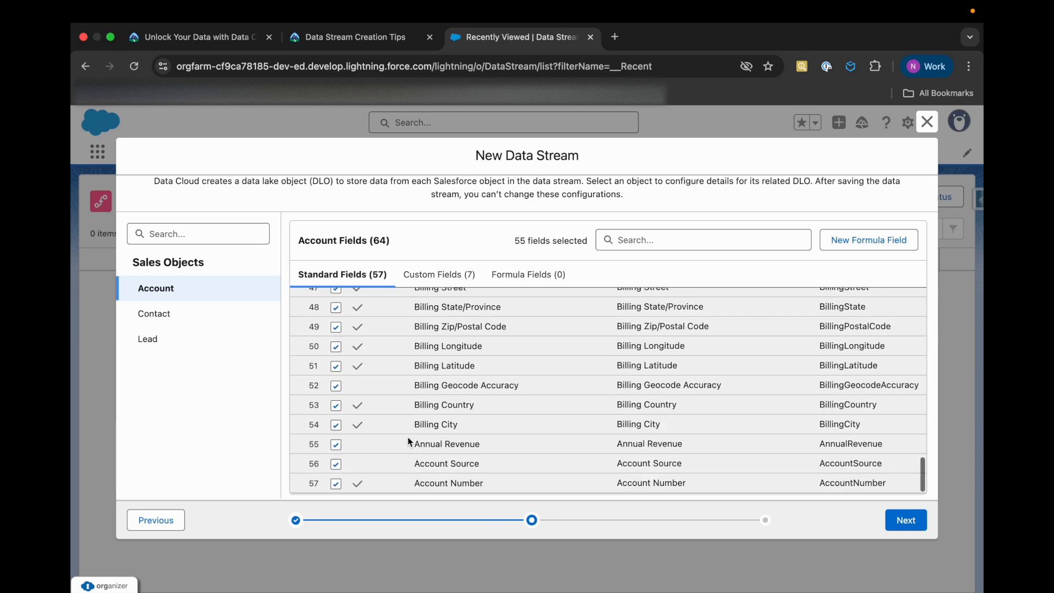
{"action": "left_click", "coordinate": [446, 276]}
{"action": "left_click", "coordinate": [517, 285]}
{"action": "left_click", "coordinate": [439, 275]}
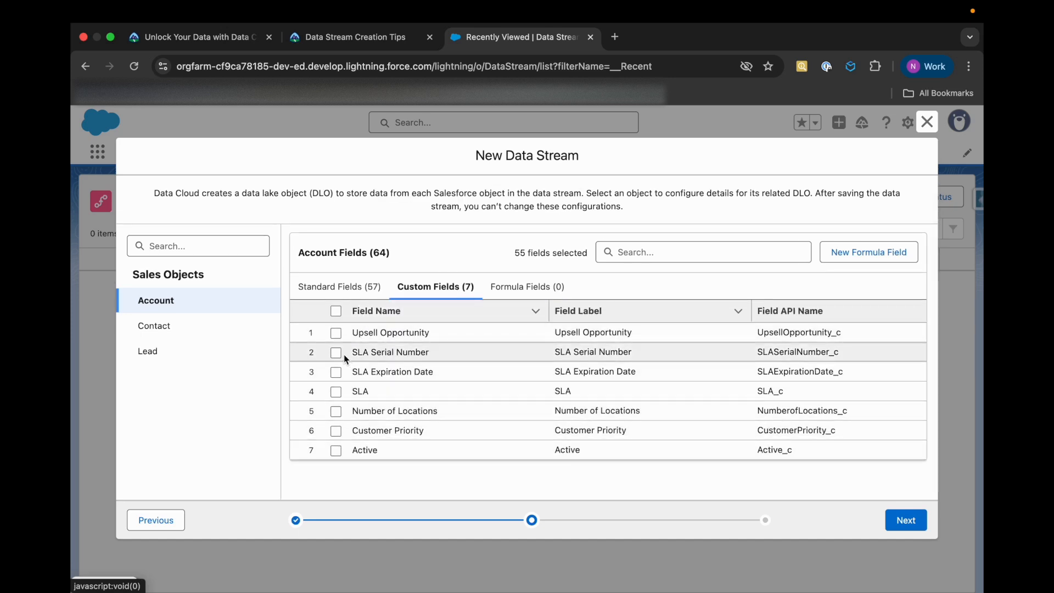
{"action": "left_click", "coordinate": [336, 312]}
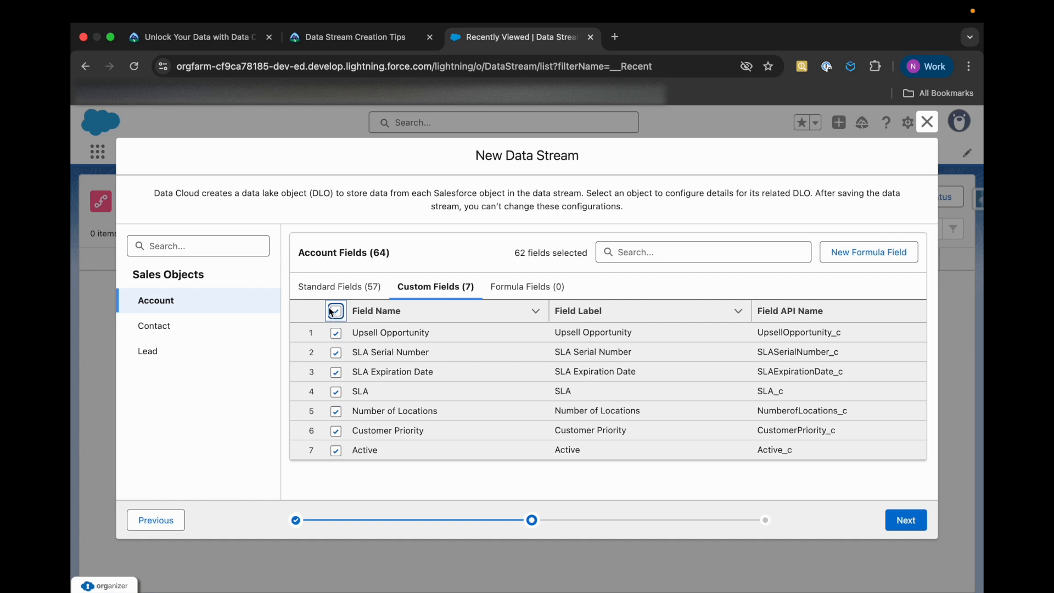
Review the fields selected for the Contact object and the standard fields selected for the Lead object
{"action": "left_click", "coordinate": [178, 324]}
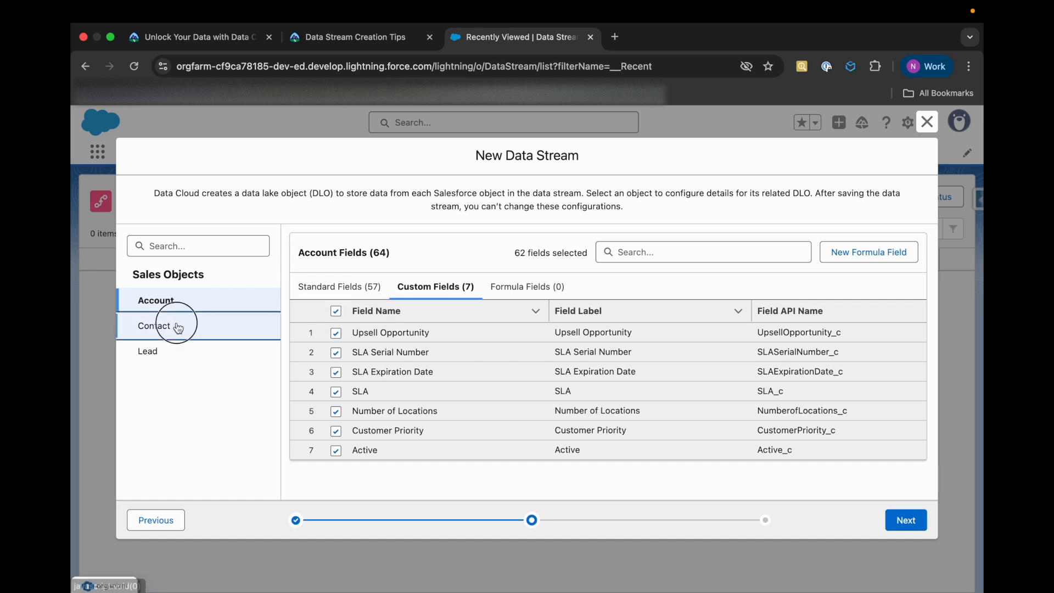
{"action": "left_click", "coordinate": [189, 352]}
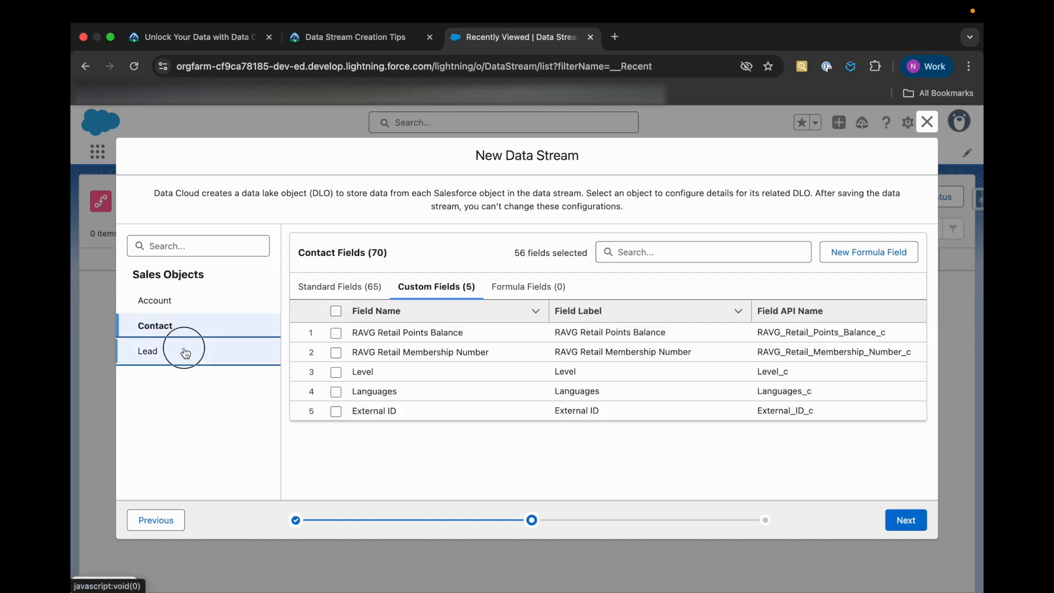
{"action": "left_click", "coordinate": [336, 286]}
{"action": "scroll", "coordinate": [310, 391], "scroll_direction": "down", "scroll_amount": 10}
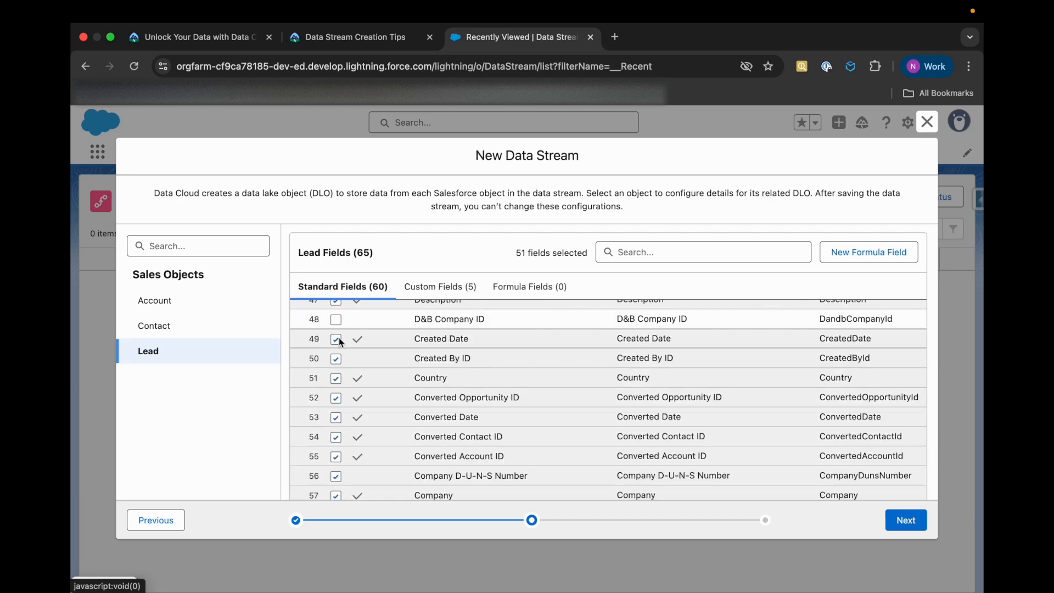
{"action": "scroll", "coordinate": [338, 337], "scroll_direction": "up", "scroll_amount": 15}
Check the unit's field selection and deployment instructions, and proceed to the data stream's final configuration with the current field selection
{"action": "left_click", "coordinate": [354, 36]}
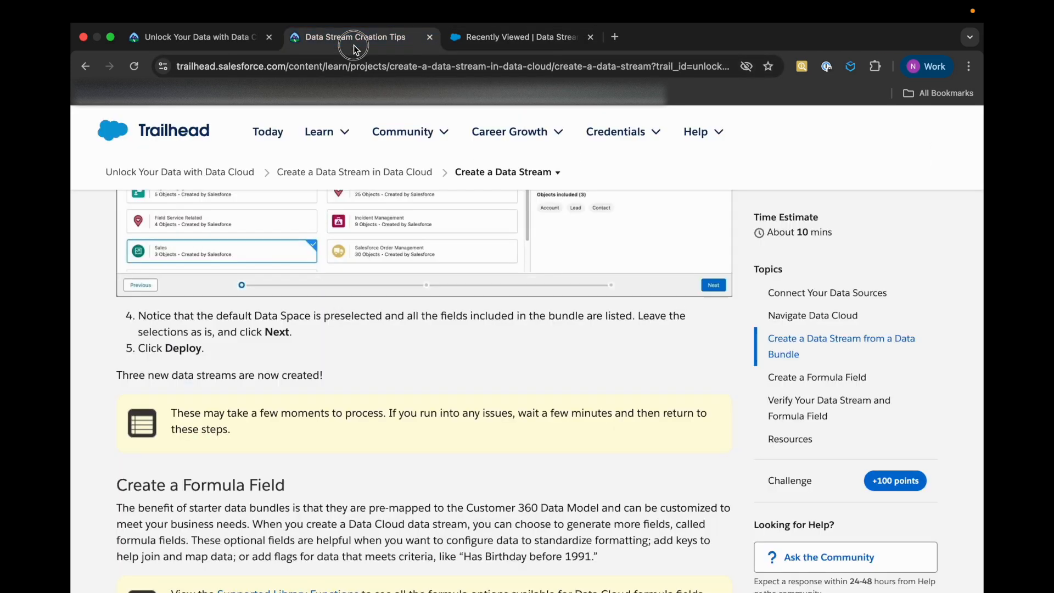
{"action": "scroll", "coordinate": [337, 433], "scroll_direction": "up", "scroll_amount": 3}
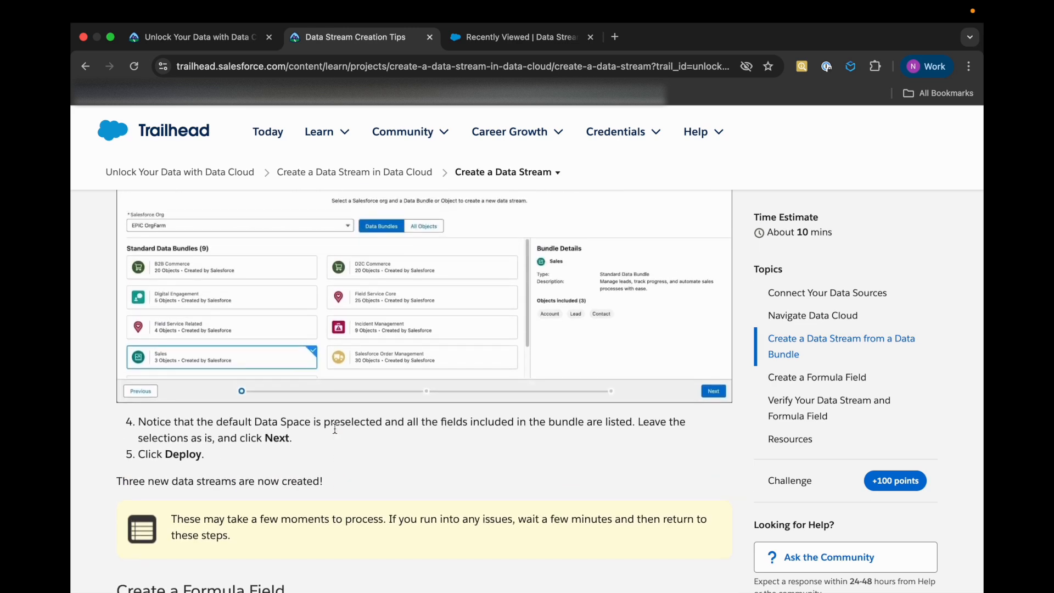
{"action": "scroll", "coordinate": [335, 428], "scroll_direction": "down", "scroll_amount": 10}
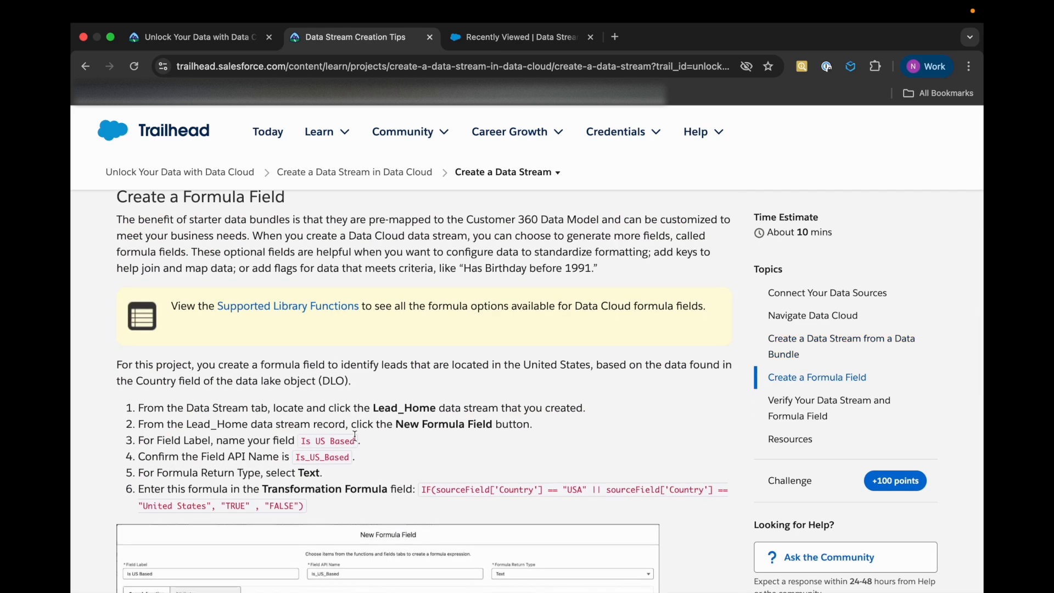
{"action": "left_click", "coordinate": [513, 36]}
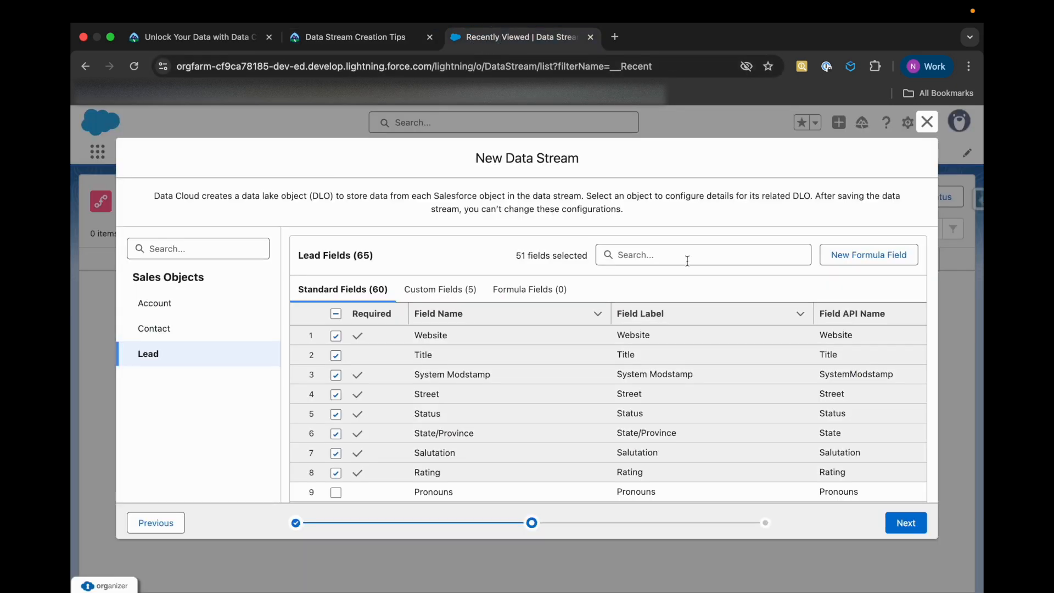
{"action": "left_click", "coordinate": [910, 522]}
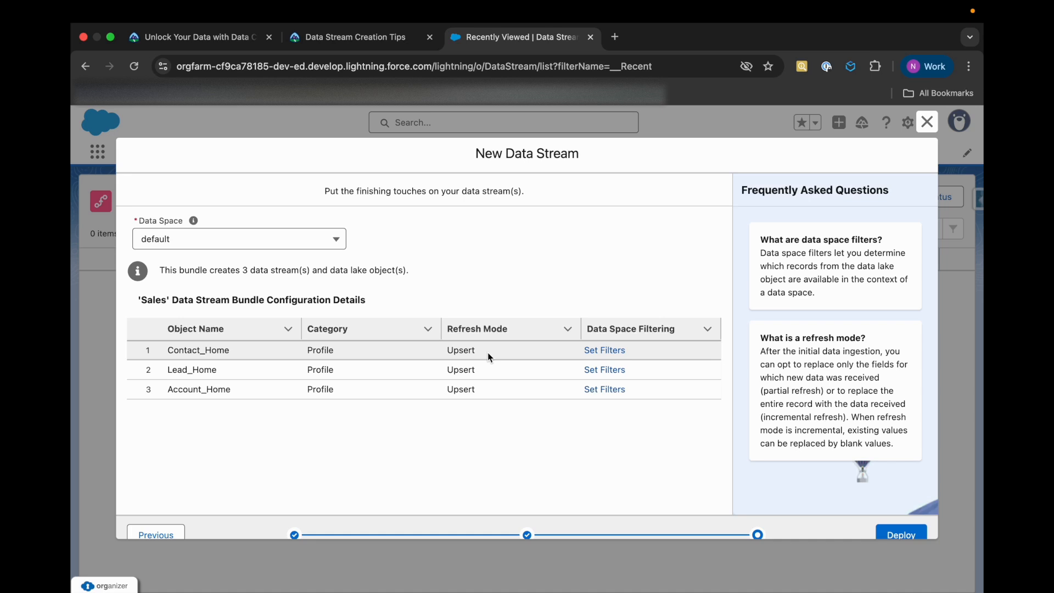
Keep the default data space and deploy the Sales bundle's data streams
{"action": "mouse_move", "coordinate": [170, 222]}
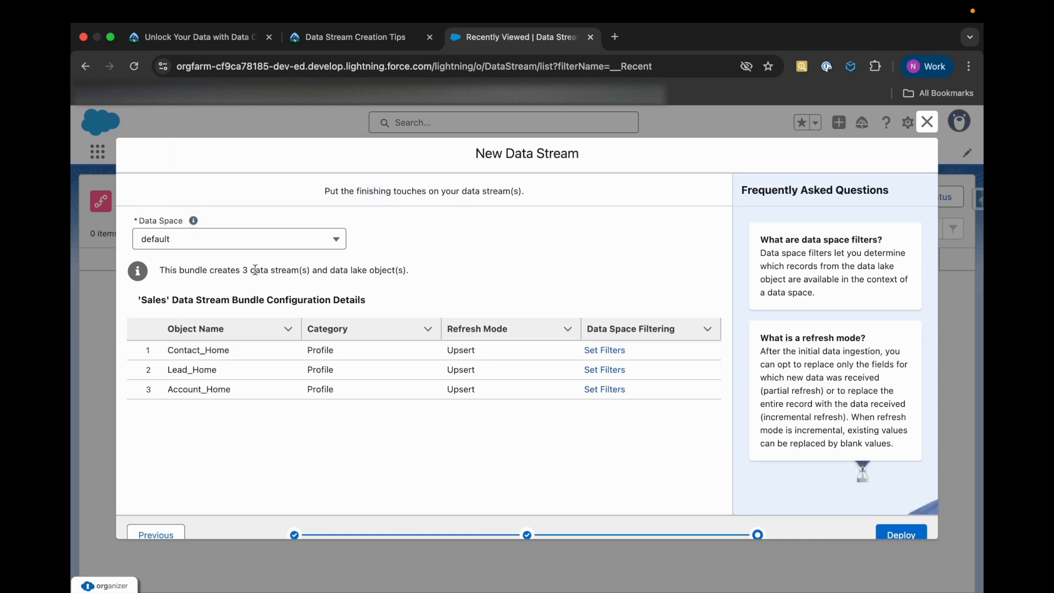
{"action": "left_click", "coordinate": [197, 241]}
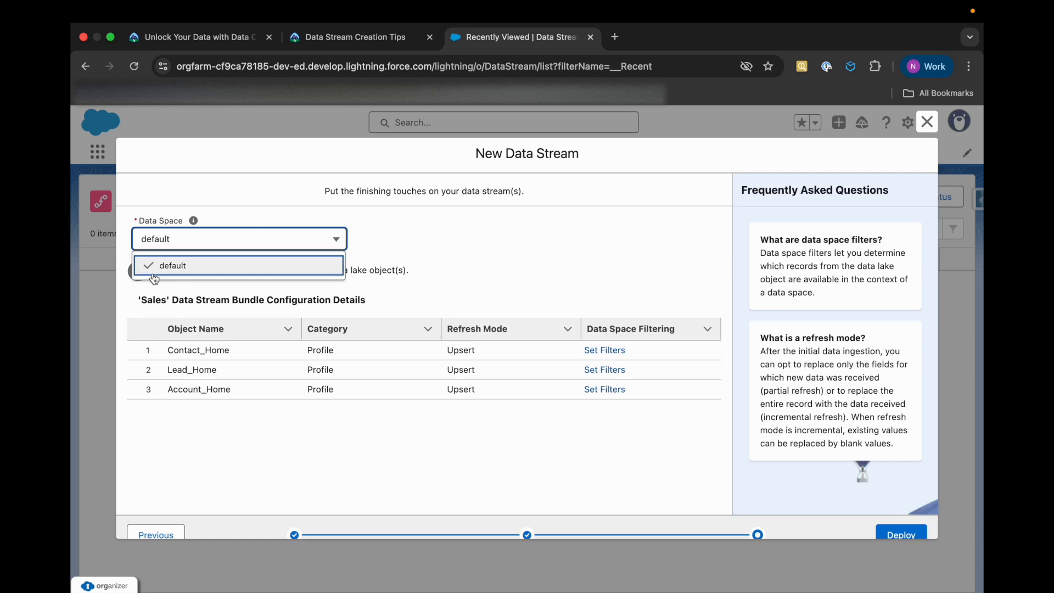
{"action": "left_click", "coordinate": [471, 258]}
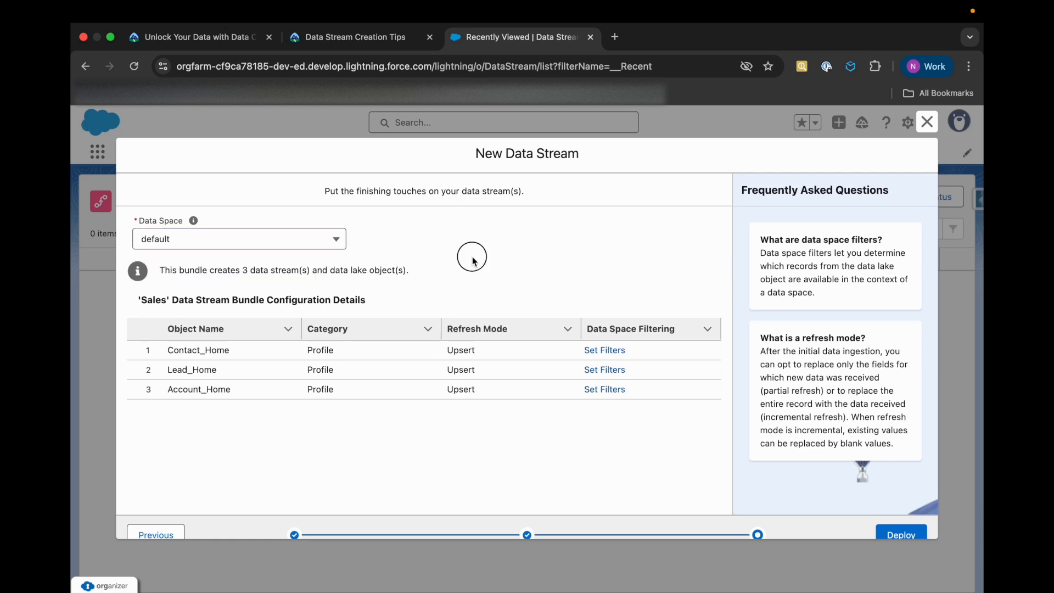
{"action": "scroll", "coordinate": [571, 444], "scroll_direction": "down", "scroll_amount": 1}
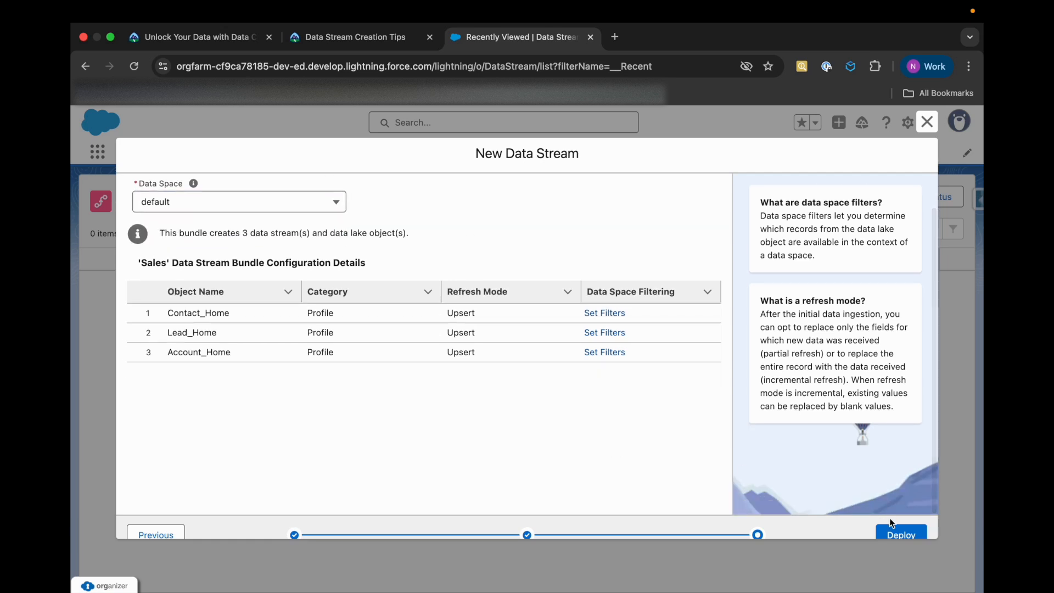
{"action": "left_click", "coordinate": [901, 534]}
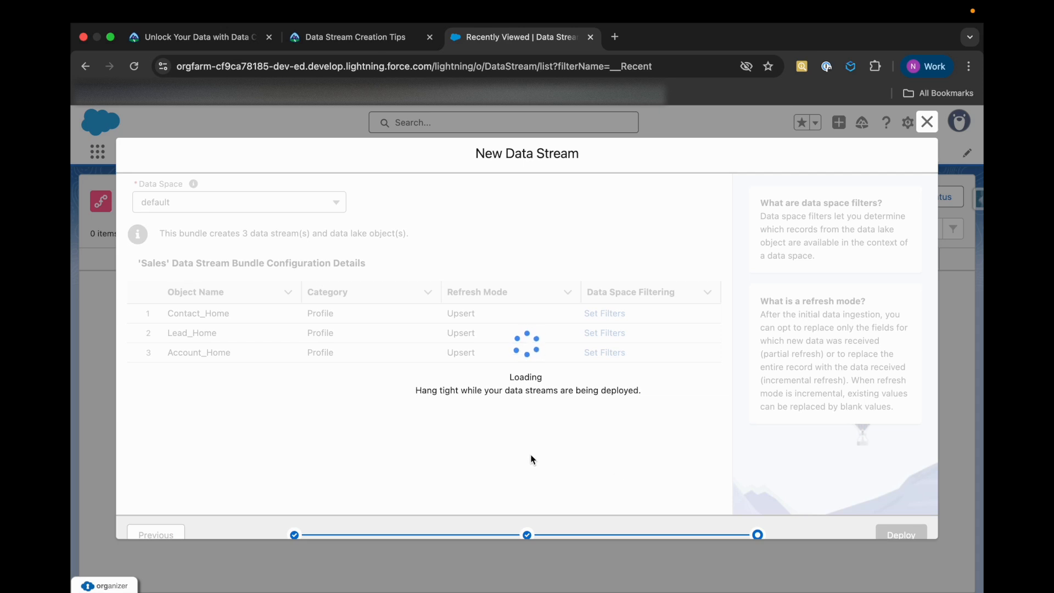
Read the unit's Create a Formula Field instructions to identify which data stream needs the formula field
{"action": "scroll", "coordinate": [564, 465], "scroll_direction": "down", "scroll_amount": 1}
{"action": "scroll", "coordinate": [564, 465], "scroll_direction": "up", "scroll_amount": 1}
{"action": "left_click", "coordinate": [383, 38]}
{"action": "mouse_move", "coordinate": [393, 131]}
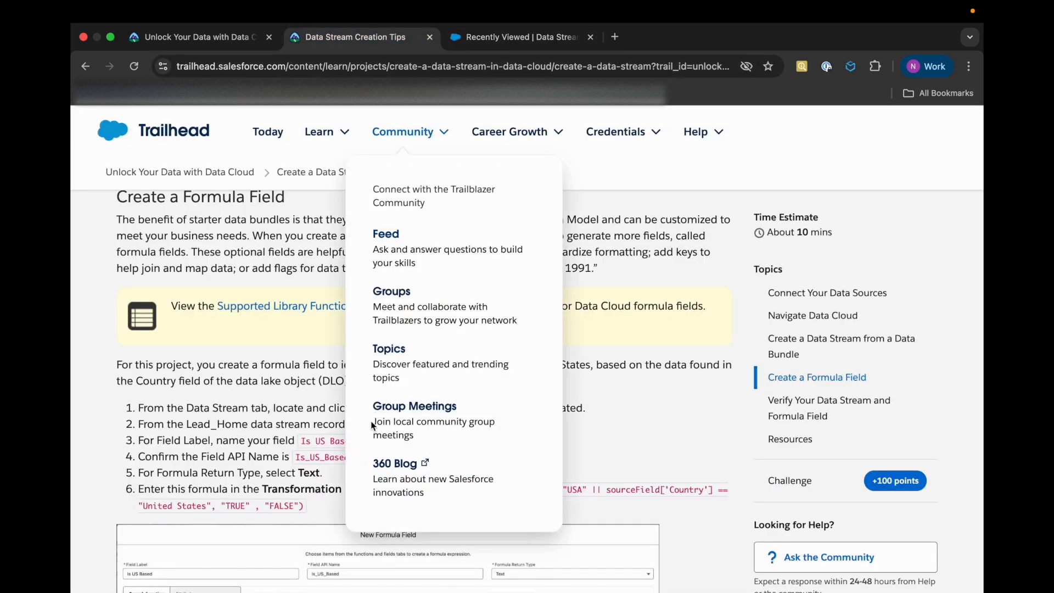
{"action": "scroll", "coordinate": [340, 445], "scroll_direction": "down", "scroll_amount": 1}
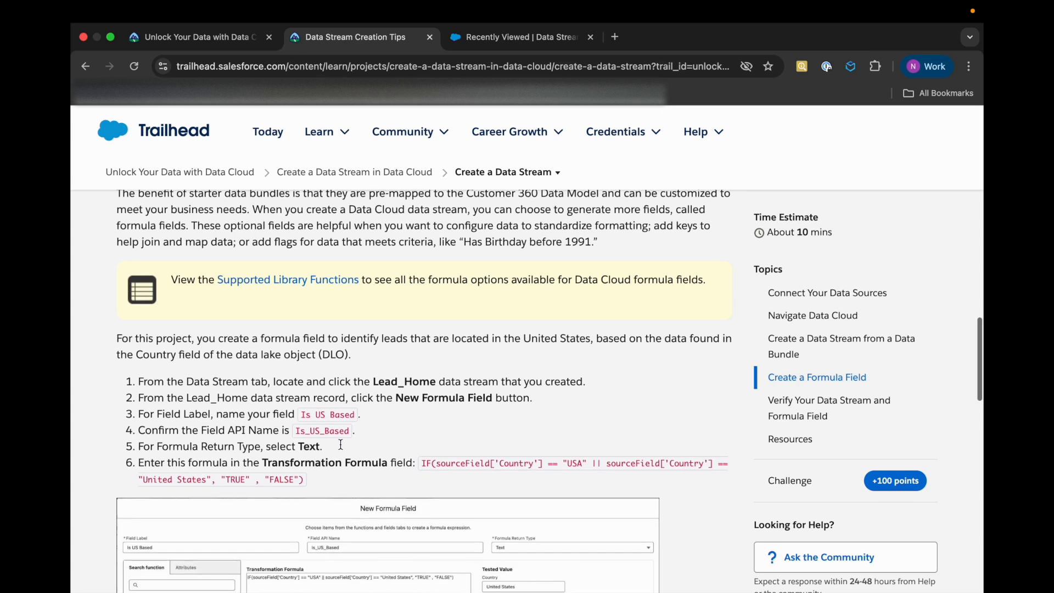
{"action": "left_click_drag", "start_coordinate": [372, 379], "coordinate": [433, 376]}
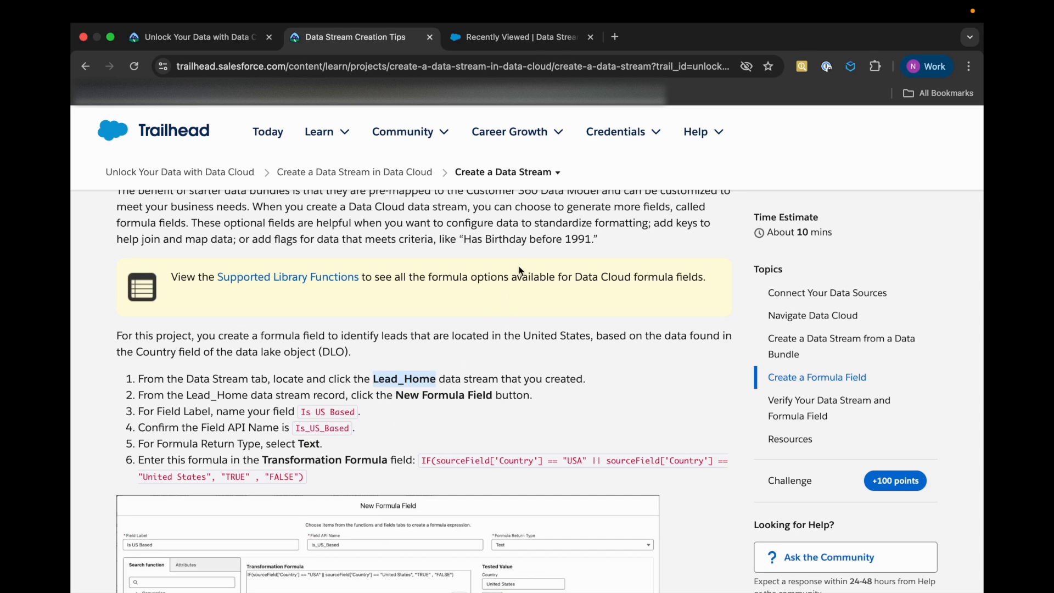
Open the Lead_Home data stream from the Data Streams list and start a new formula field on it
{"action": "left_click", "coordinate": [487, 39]}
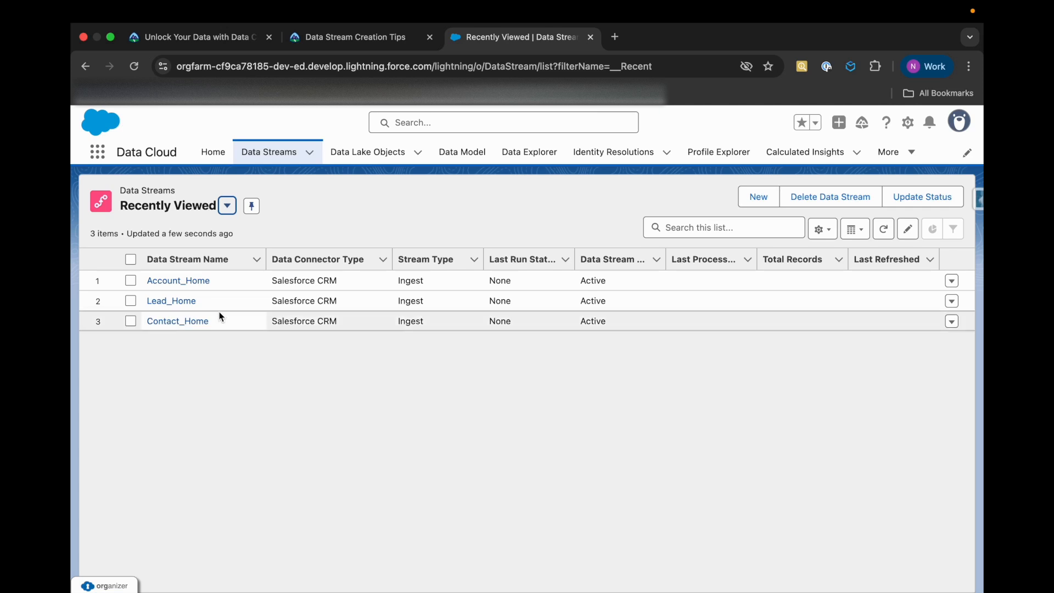
{"action": "left_click", "coordinate": [181, 304]}
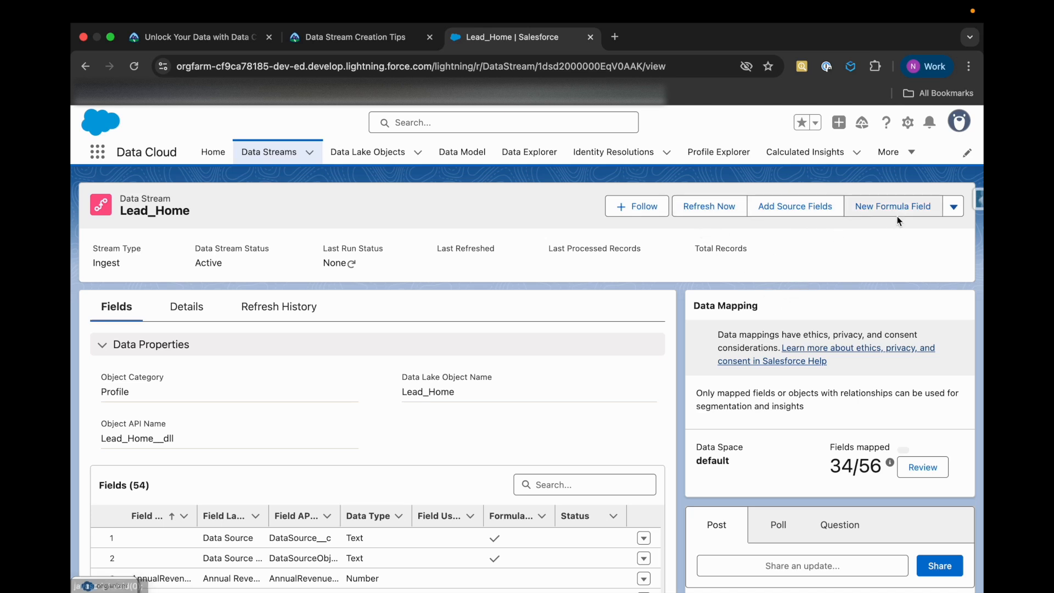
{"action": "left_click", "coordinate": [885, 207]}
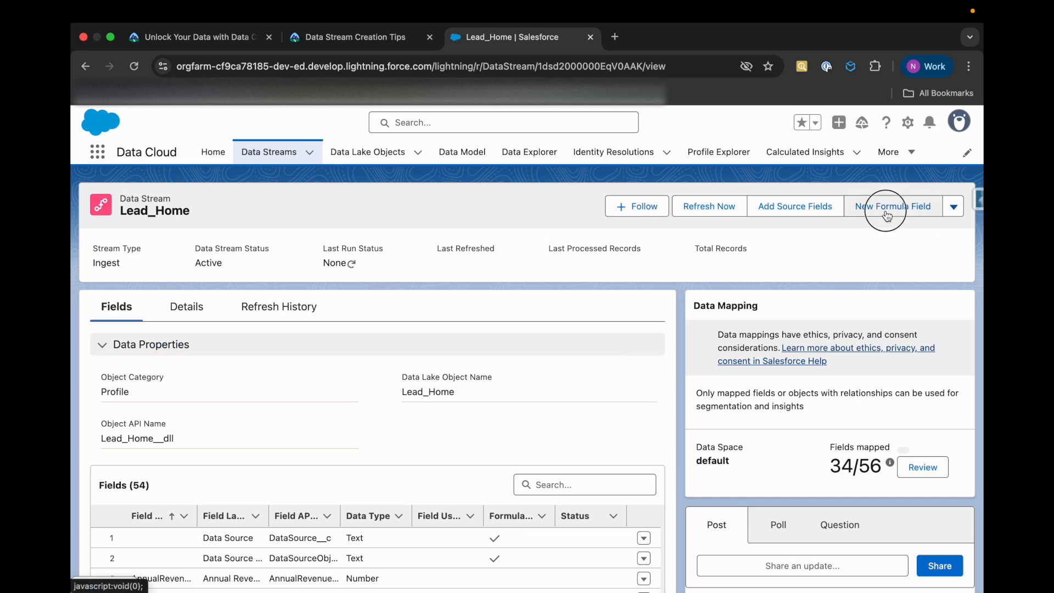
Copy the field label from the unit's instructions and name the new formula field "Is US Based"
{"action": "left_click", "coordinate": [336, 38]}
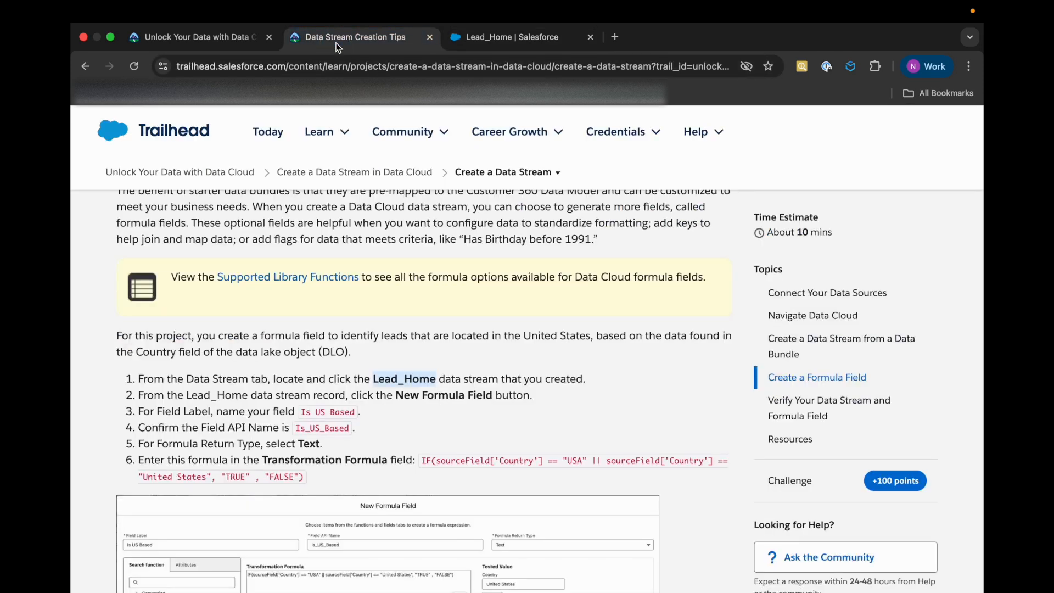
{"action": "left_click", "coordinate": [324, 413]}
{"action": "left_click_drag", "start_coordinate": [299, 413], "coordinate": [354, 413]}
{"action": "key", "text": "ctrl+c"}
{"action": "left_click", "coordinate": [498, 38]}
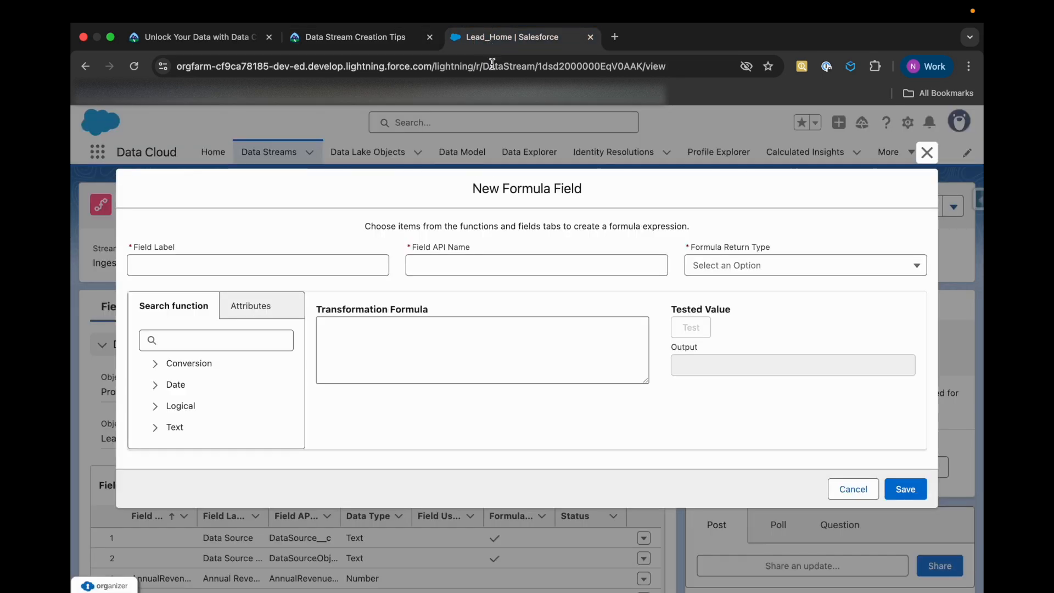
{"action": "left_click", "coordinate": [288, 265]}
{"action": "key", "text": "ctrl+v"}
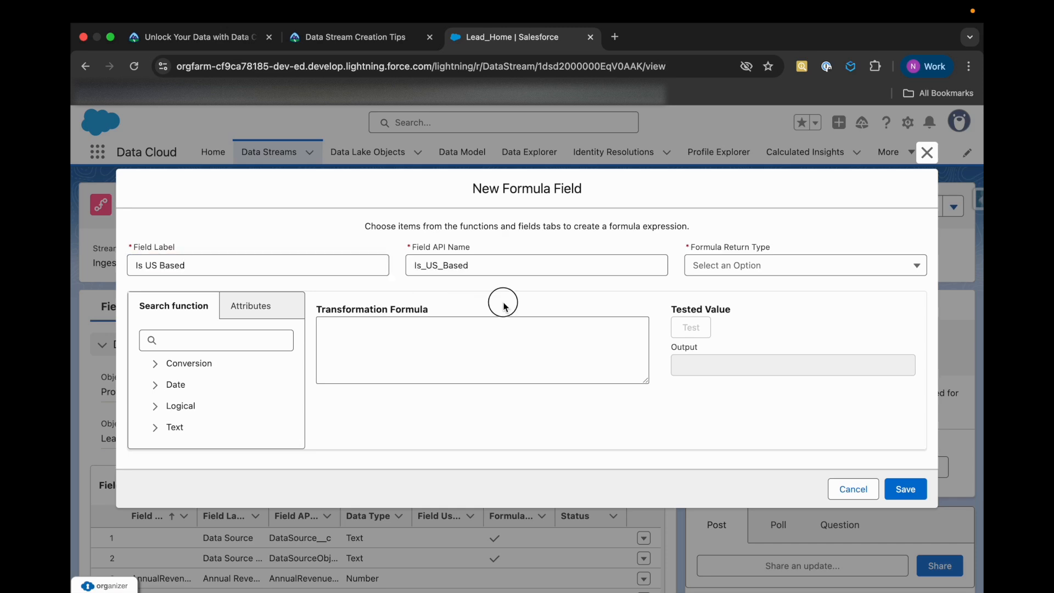
Check the unit for the required return type, and set the formula return type to Text
{"action": "left_click", "coordinate": [370, 38]}
{"action": "scroll", "coordinate": [300, 417], "scroll_direction": "down", "scroll_amount": 1}
{"action": "left_click", "coordinate": [530, 33]}
{"action": "left_click", "coordinate": [728, 266]}
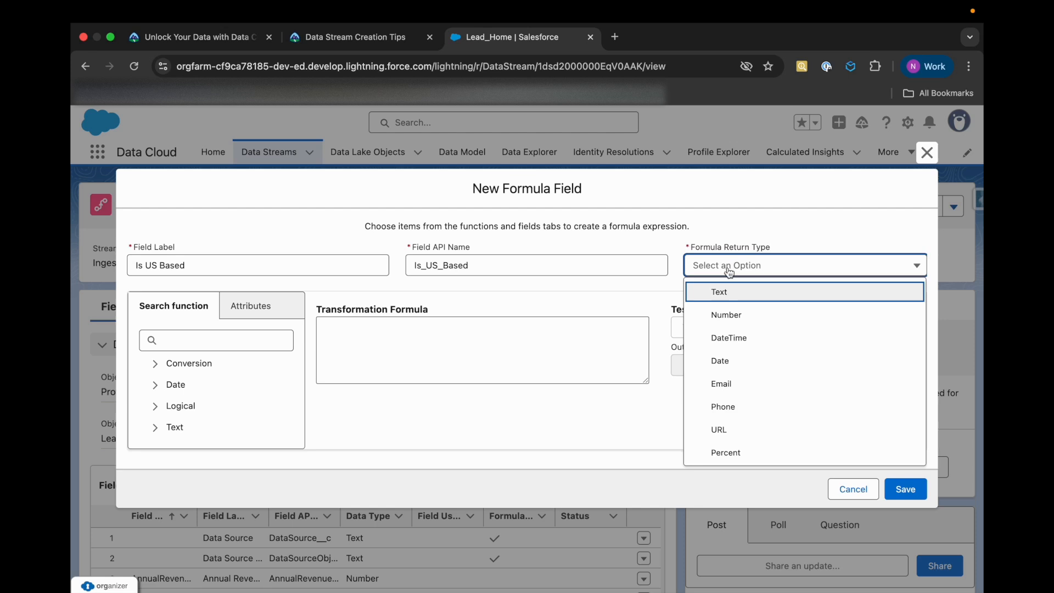
{"action": "left_click", "coordinate": [724, 288]}
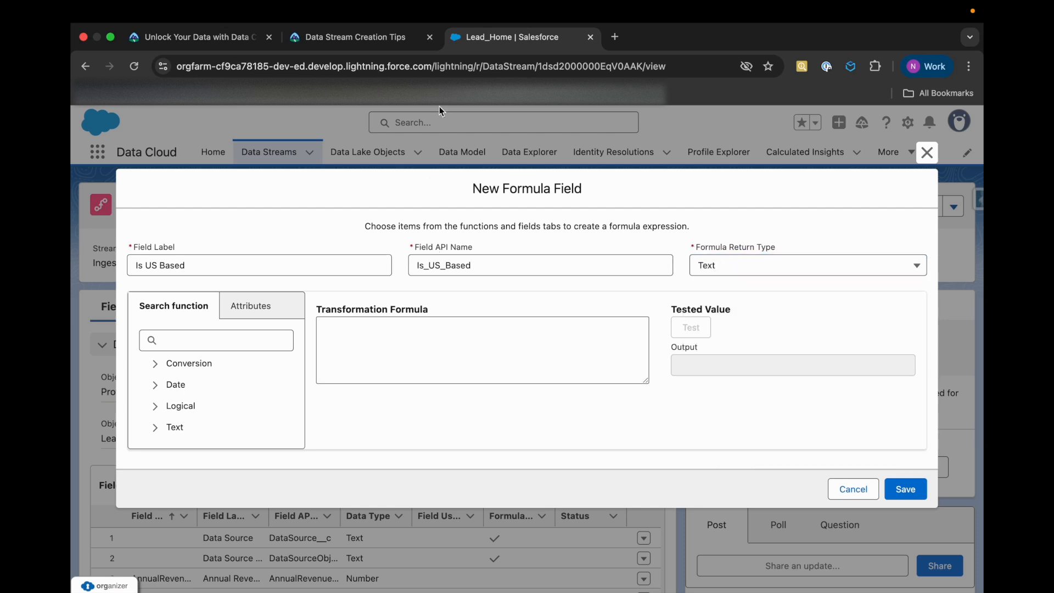
Copy the unit's formula IF(sourceField['Country'] == "USA" || sourceField['Country'] == "United States", "TRUE" , "FALSE") into the transformation formula and review its parts
{"action": "left_click", "coordinate": [351, 37]}
{"action": "scroll", "coordinate": [262, 414], "scroll_direction": "down", "scroll_amount": 1}
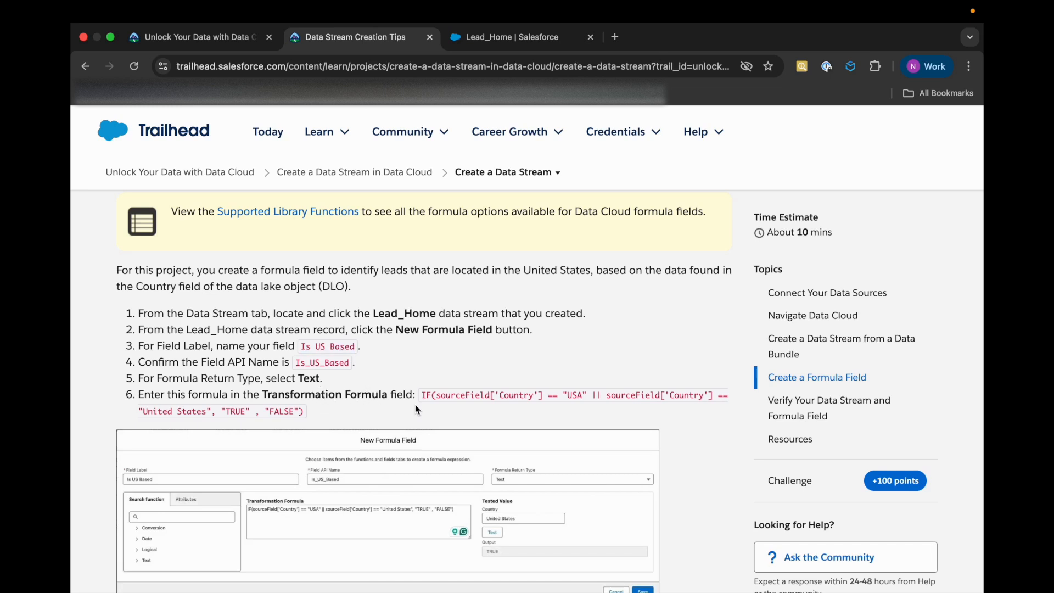
{"action": "left_click_drag", "start_coordinate": [423, 396], "coordinate": [304, 413]}
{"action": "key", "text": "super+c"}
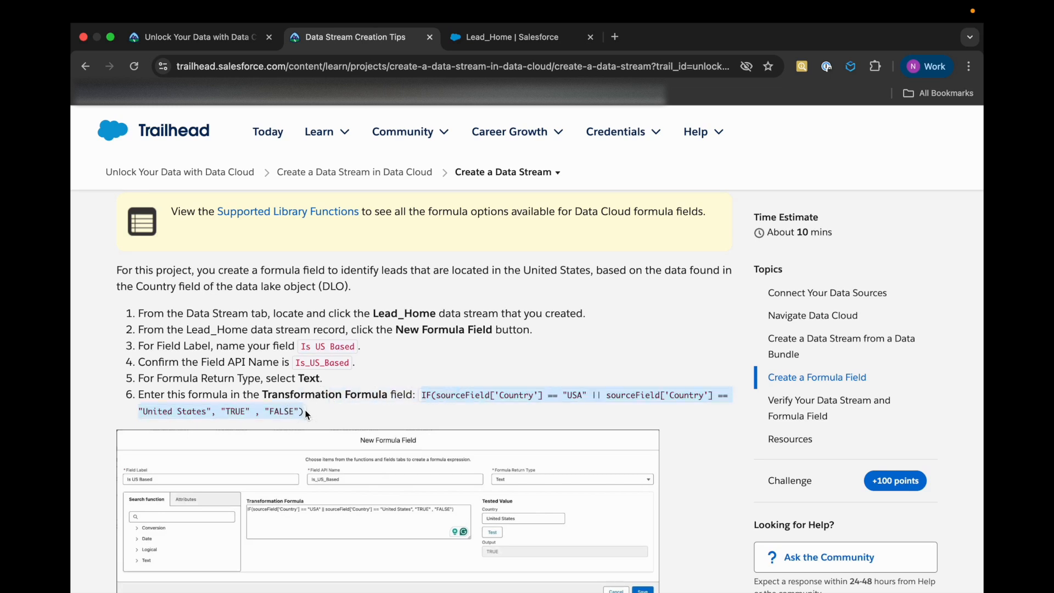
{"action": "left_click", "coordinate": [511, 37]}
{"action": "left_click", "coordinate": [417, 367]}
{"action": "key", "text": "super+v"}
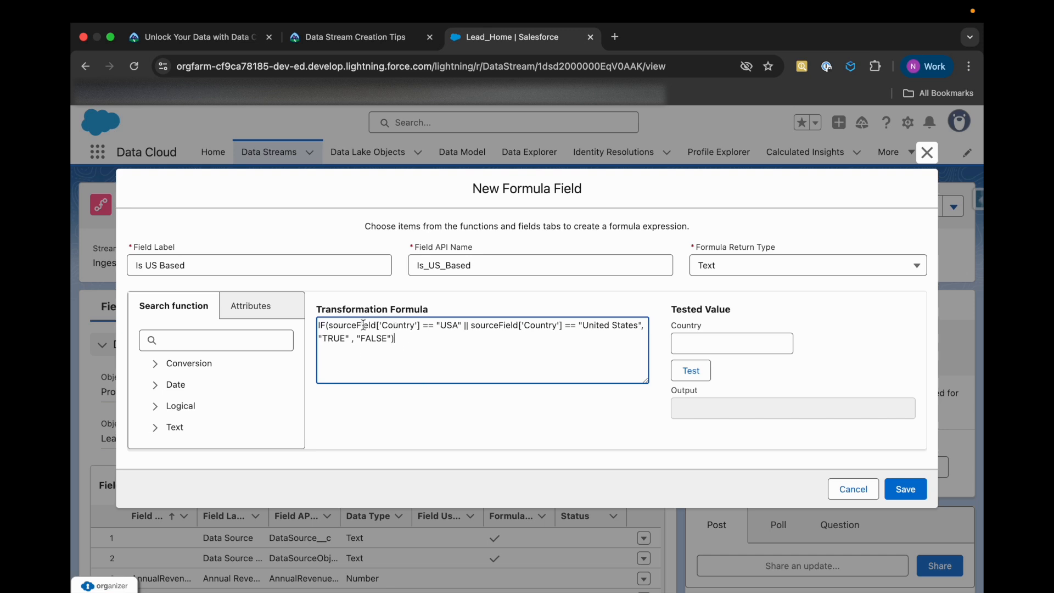
{"action": "double_click", "coordinate": [397, 326]}
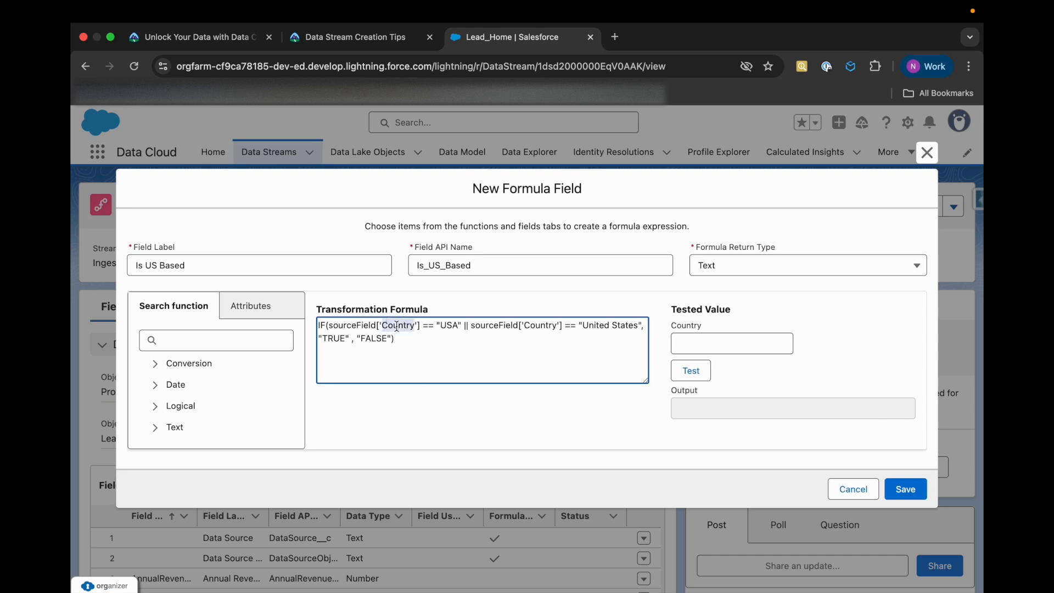
{"action": "double_click", "coordinate": [450, 326]}
{"action": "left_click", "coordinate": [488, 327]}
{"action": "double_click", "coordinate": [335, 338]}
{"action": "left_click", "coordinate": [357, 340]}
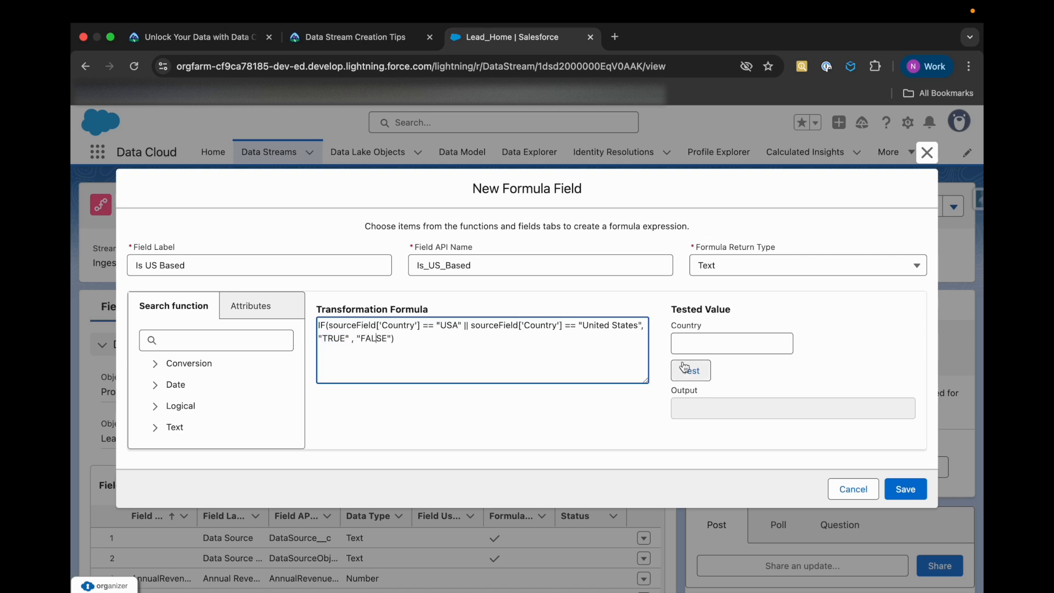
Test the transformation formula with the Country value US, and test it again with USA
{"action": "left_click", "coordinate": [717, 342]}
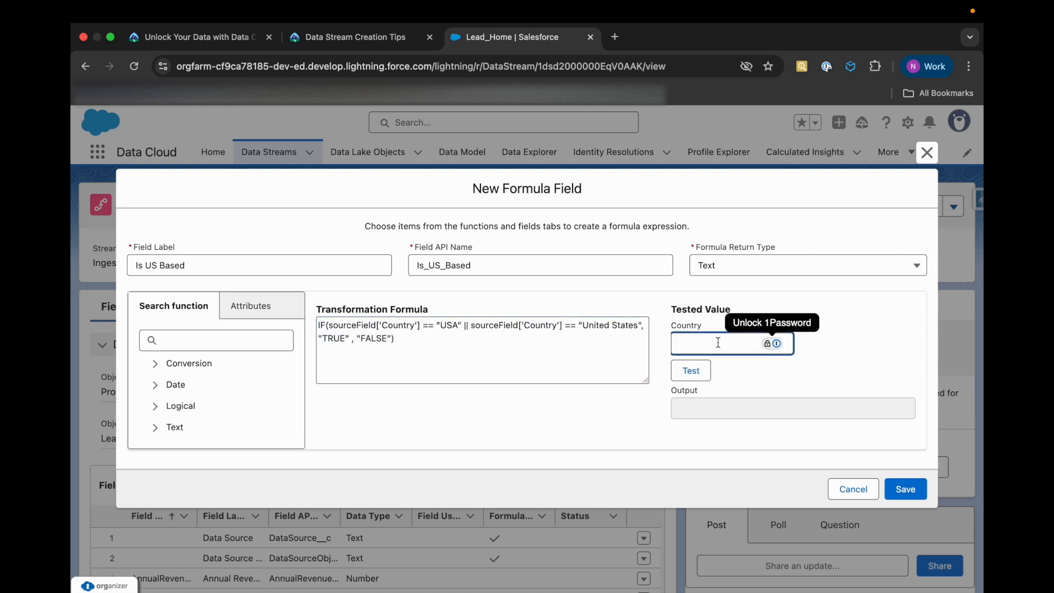
{"action": "type", "text": "US"}
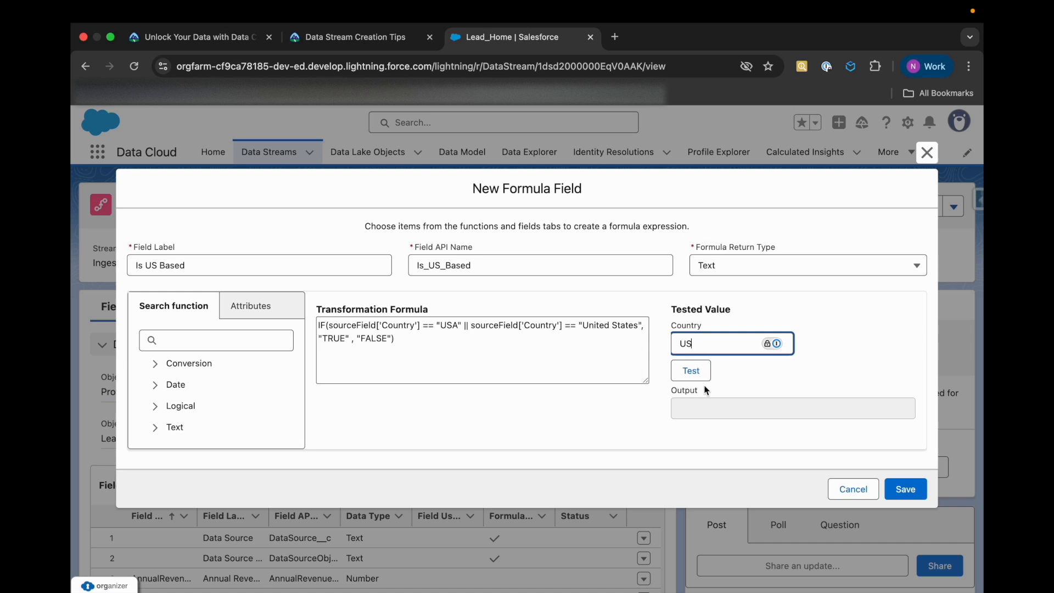
{"action": "left_click", "coordinate": [691, 373]}
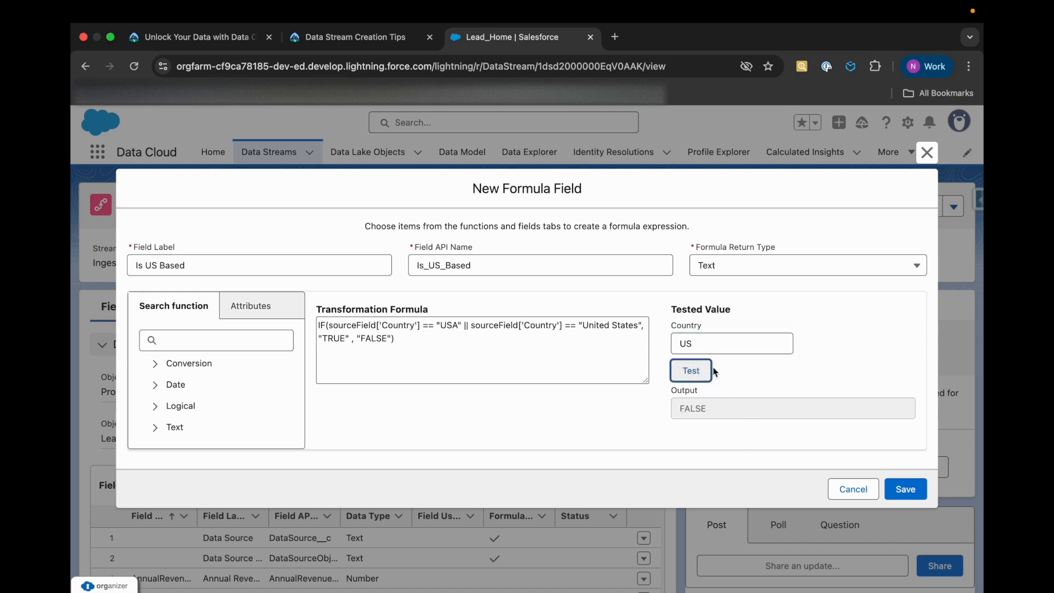
{"action": "left_click", "coordinate": [704, 346]}
{"action": "type", "text": "A"}
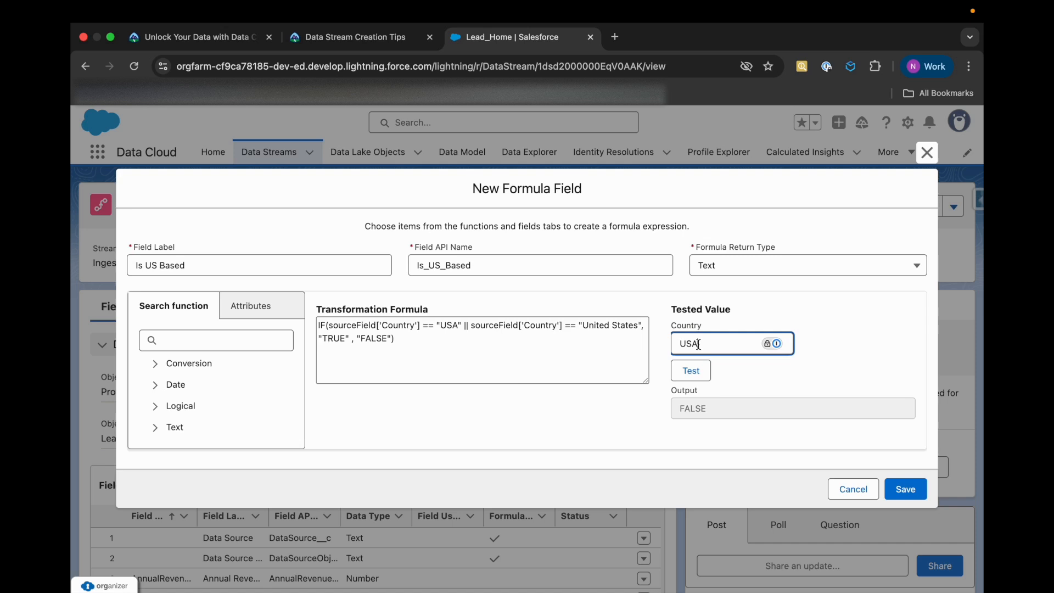
{"action": "left_click", "coordinate": [701, 376]}
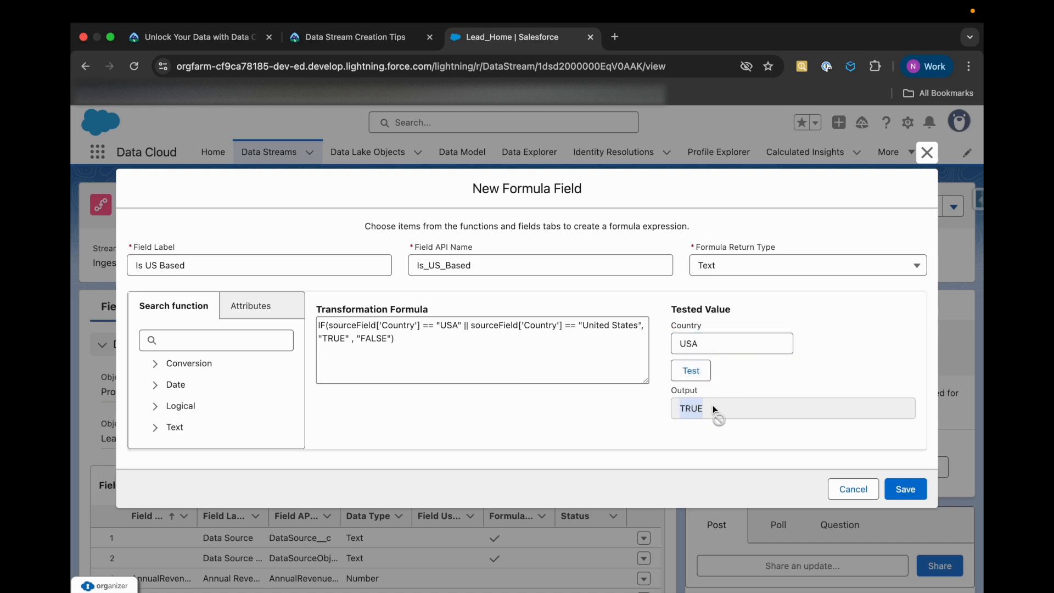
Read the unit's instructions for validating and saving the formula field and for verifying the completed work
{"action": "triple_click", "coordinate": [326, 329]}
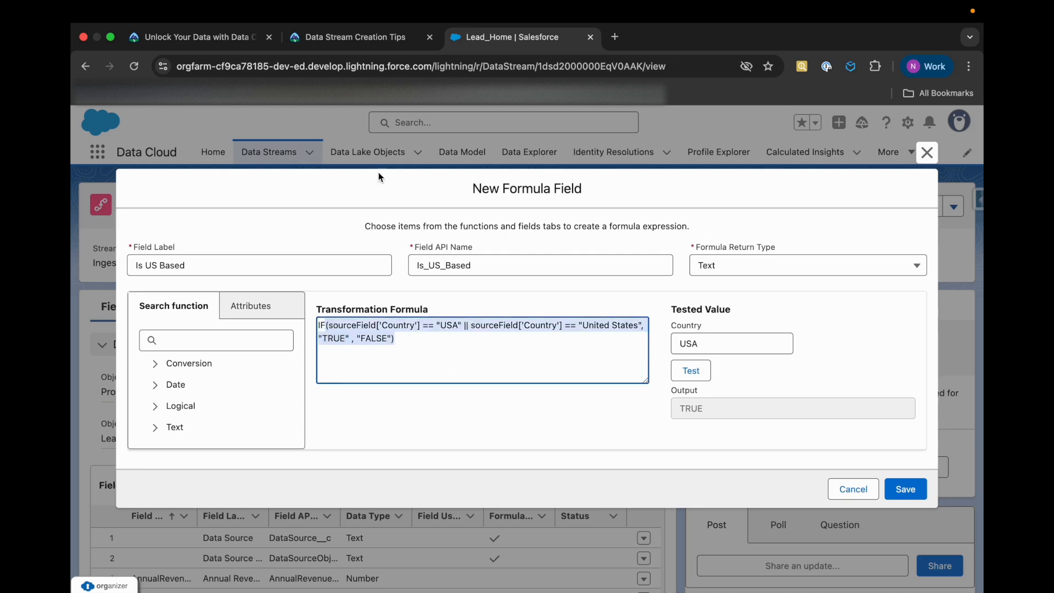
{"action": "left_click", "coordinate": [351, 41]}
{"action": "scroll", "coordinate": [369, 410], "scroll_direction": "down", "scroll_amount": 5}
{"action": "scroll", "coordinate": [368, 411], "scroll_direction": "down", "scroll_amount": 2}
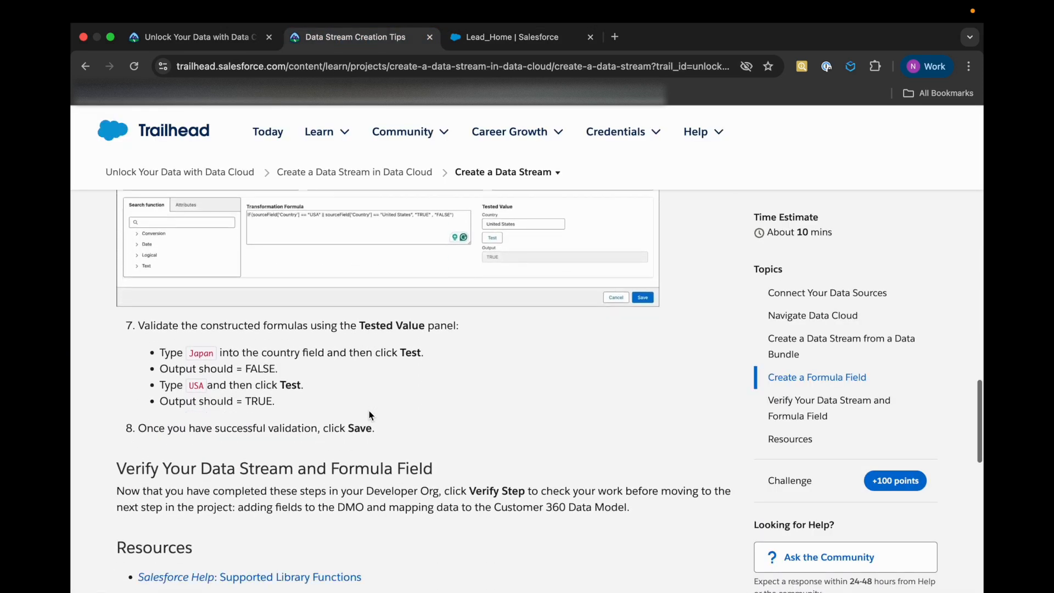
{"action": "scroll", "coordinate": [213, 336], "scroll_direction": "down", "scroll_amount": 3}
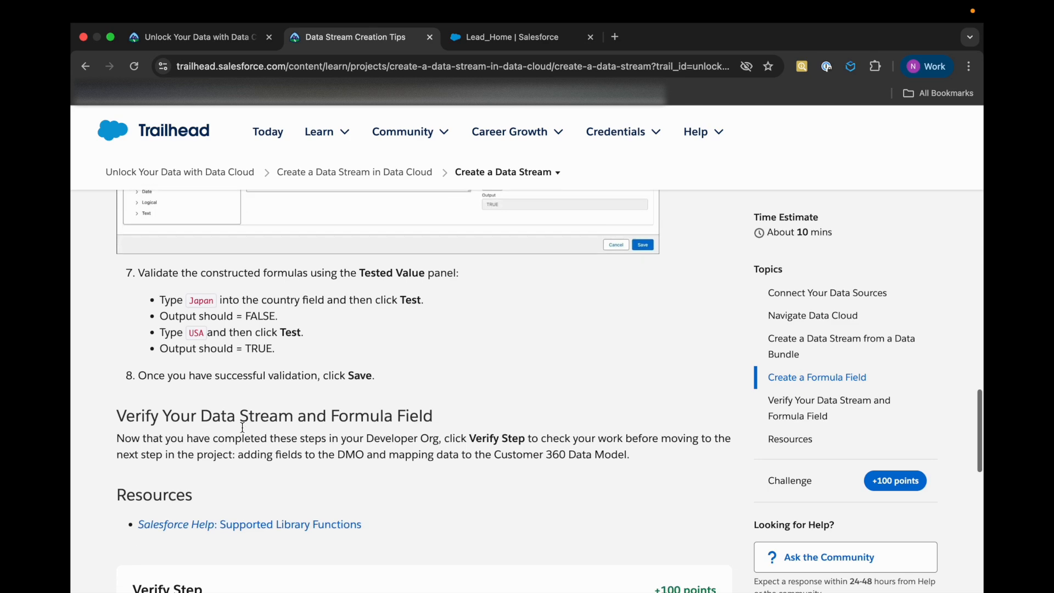
Save the Is US Based formula field on Lead_Home and run the Trailhead unit's step verification
{"action": "left_click", "coordinate": [496, 42]}
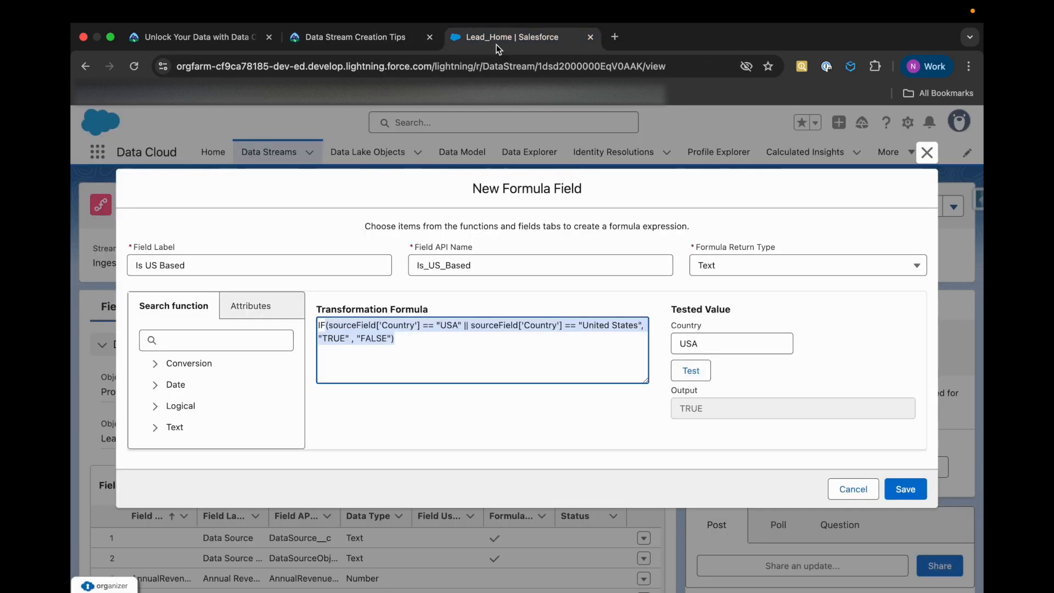
{"action": "left_click", "coordinate": [905, 489]}
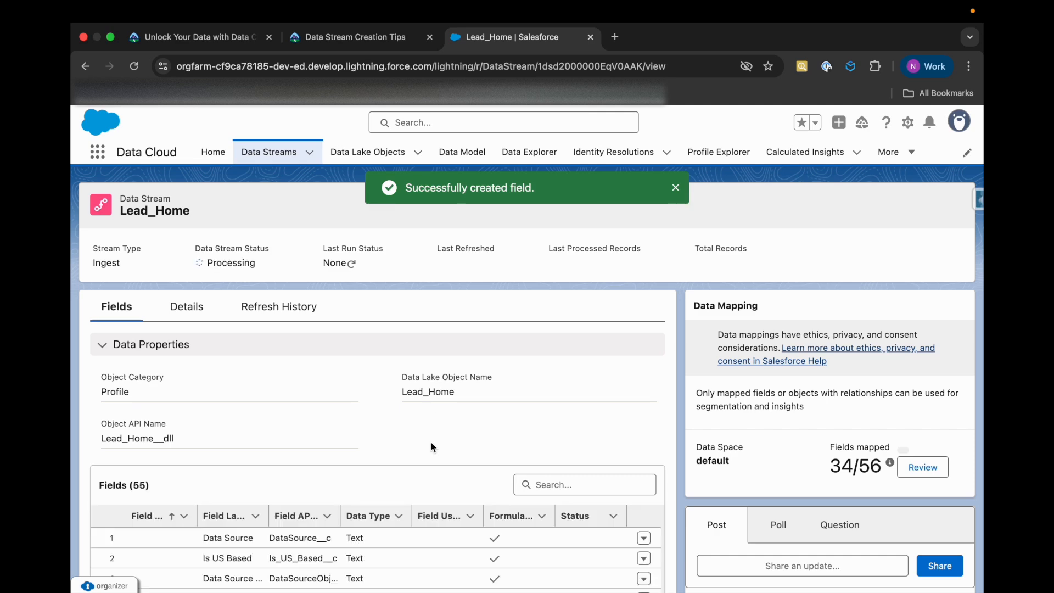
{"action": "left_click", "coordinate": [351, 37]}
{"action": "scroll", "coordinate": [344, 447], "scroll_direction": "down", "scroll_amount": 6}
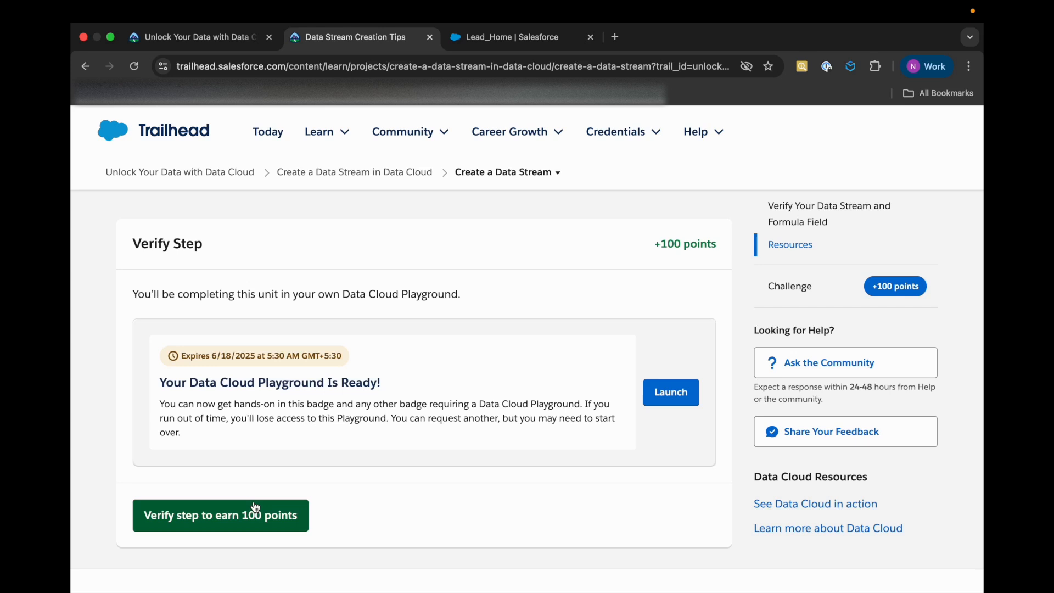
{"action": "left_click", "coordinate": [274, 510]}
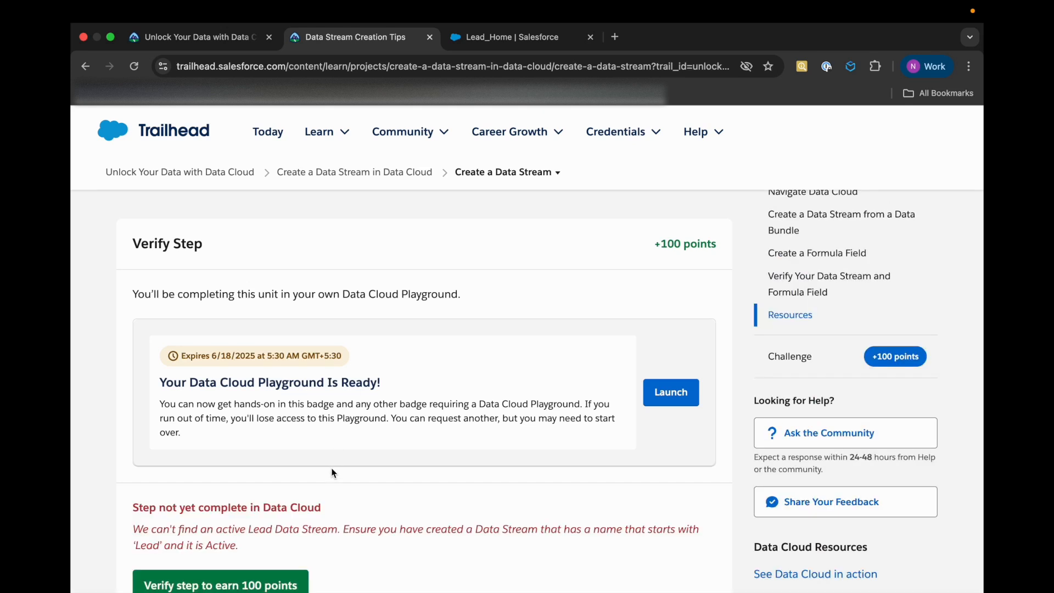
Read the Trailhead verification feedback about the Lead data stream requirement
{"action": "scroll", "coordinate": [332, 473], "scroll_direction": "down", "scroll_amount": 2}
{"action": "left_click_drag", "start_coordinate": [198, 482], "coordinate": [337, 482]}
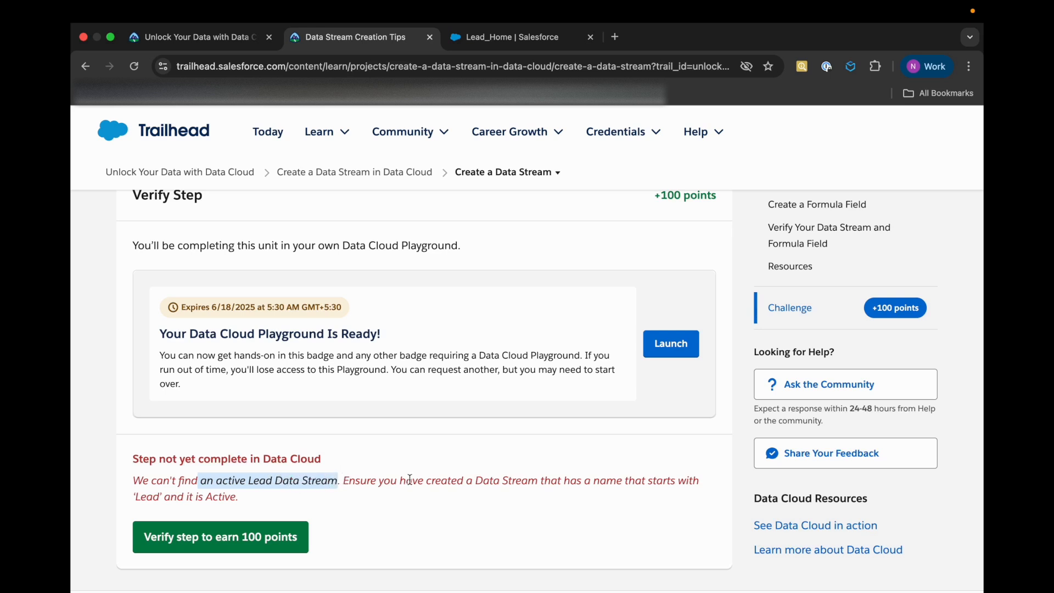
{"action": "left_click", "coordinate": [408, 480]}
{"action": "triple_click", "coordinate": [495, 482]}
{"action": "left_click", "coordinate": [514, 486]}
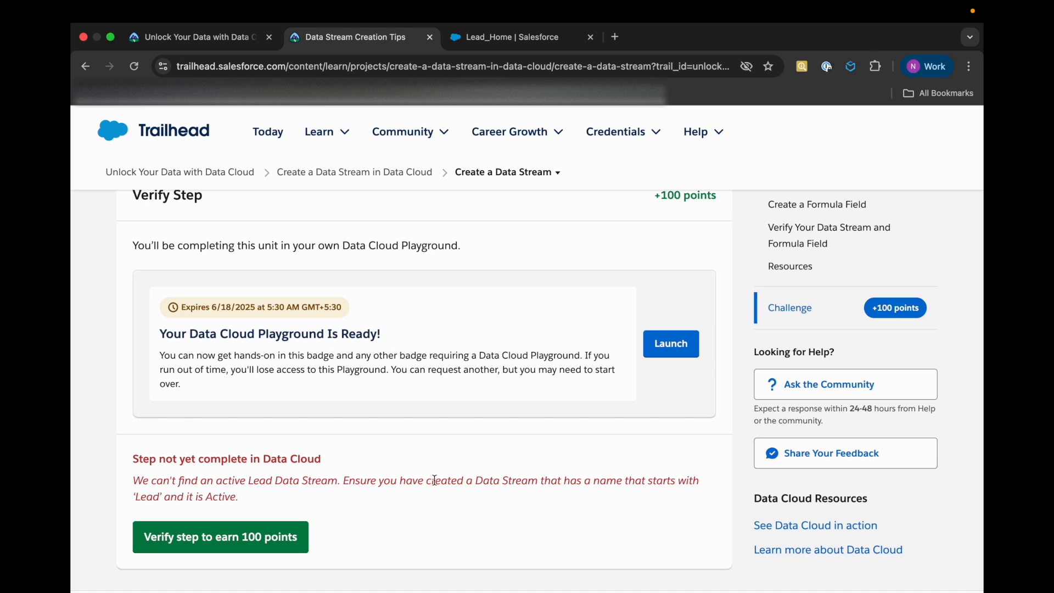
Check the name and data stream status of Lead_Home, reload the record, and check its last run status
{"action": "left_click", "coordinate": [499, 37]}
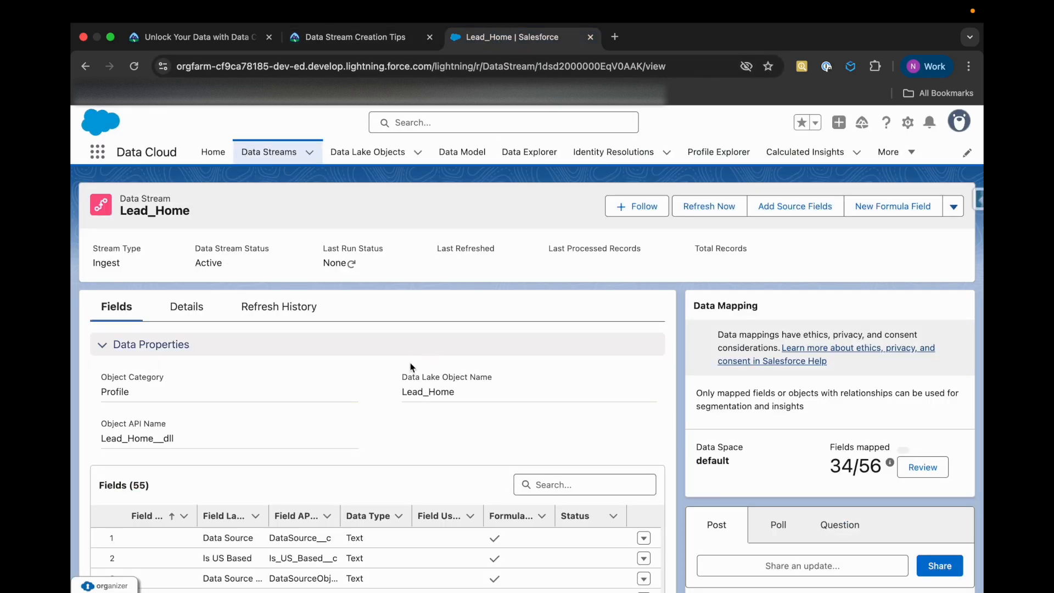
{"action": "left_click_drag", "start_coordinate": [191, 267], "coordinate": [231, 268]}
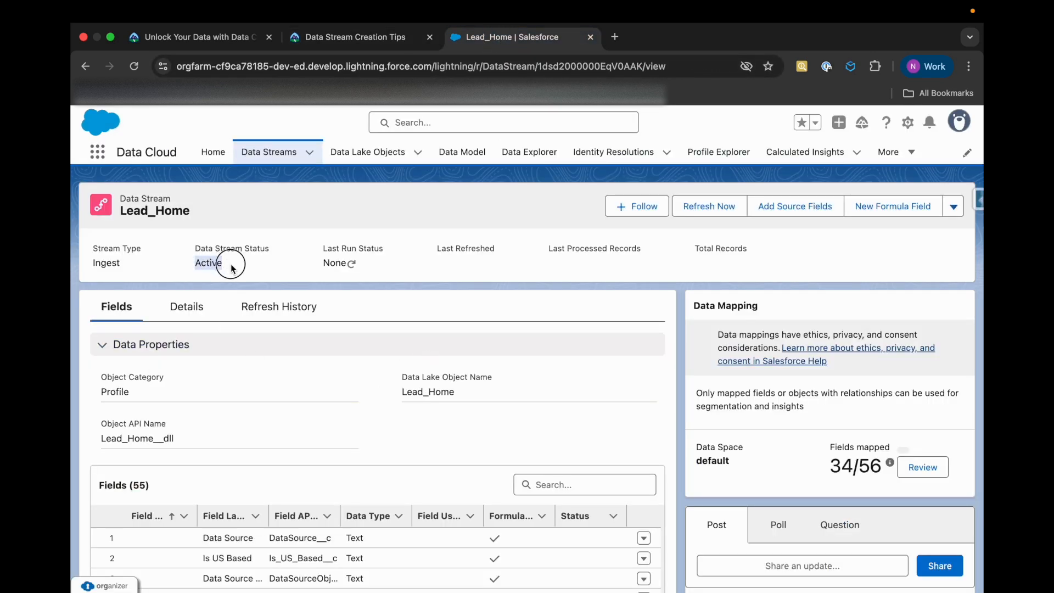
{"action": "left_click", "coordinate": [120, 217]}
{"action": "left_click_drag", "start_coordinate": [119, 214], "coordinate": [215, 212]}
{"action": "left_click", "coordinate": [135, 66]}
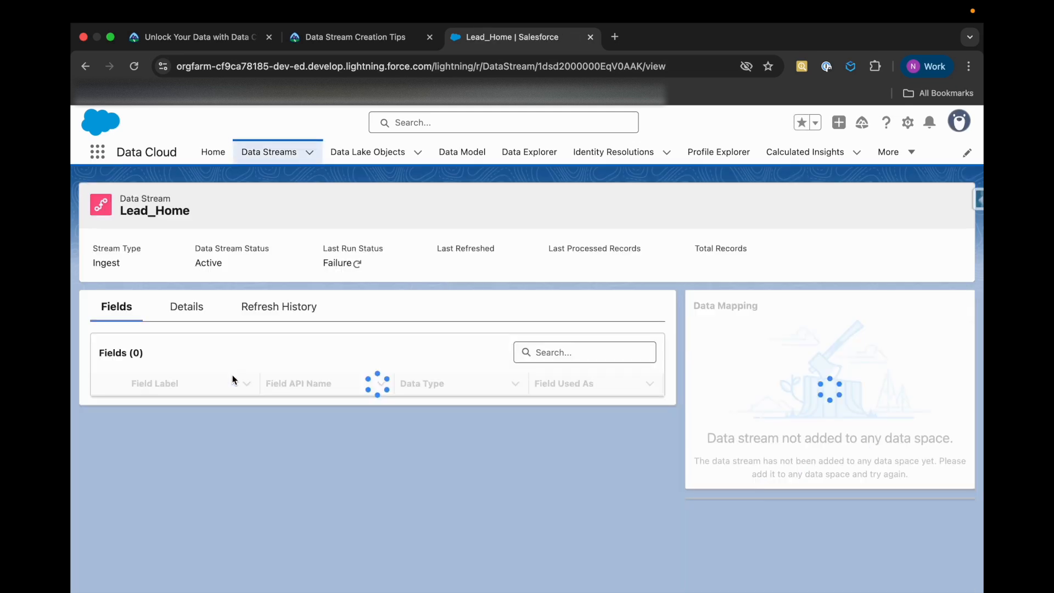
{"action": "left_click_drag", "start_coordinate": [323, 248], "coordinate": [388, 247]}
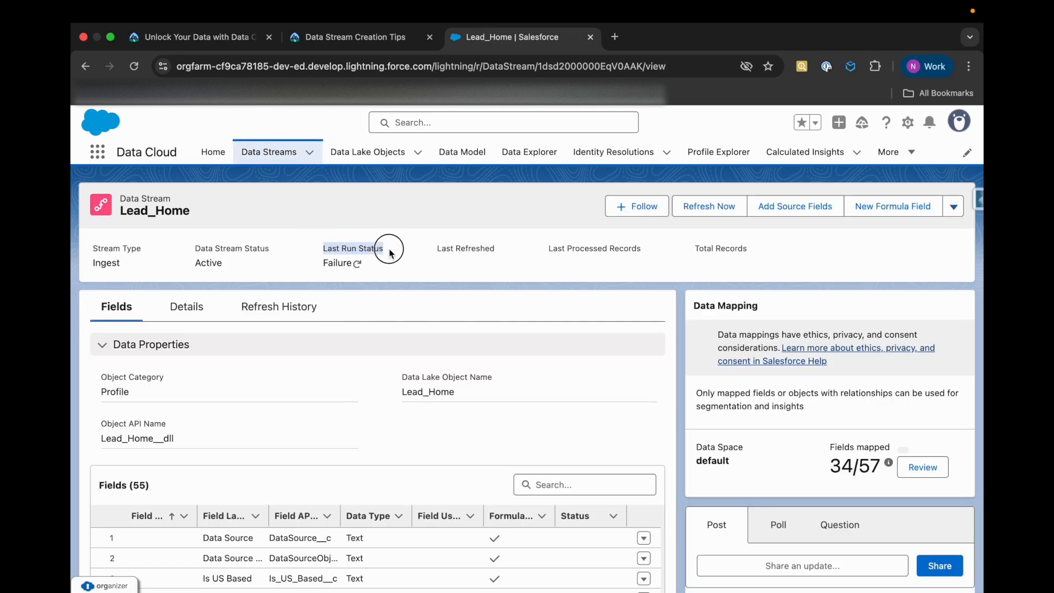
Update the last run status of Lead_Home and start an immediate refresh of the data stream
{"action": "left_click", "coordinate": [357, 264]}
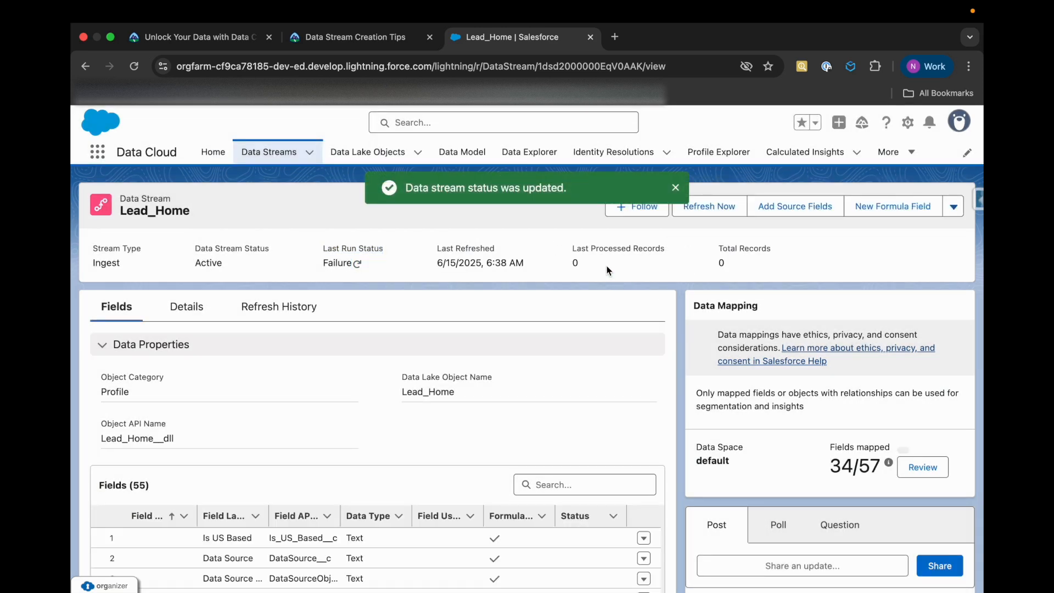
{"action": "left_click", "coordinate": [721, 215]}
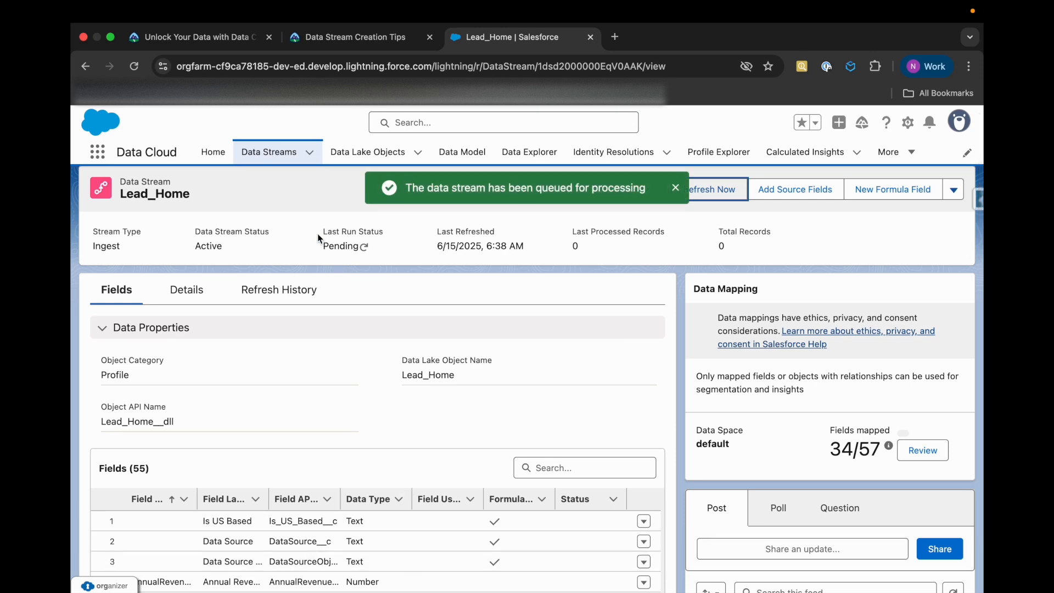
{"action": "left_click_drag", "start_coordinate": [319, 236], "coordinate": [396, 237]}
{"action": "left_click", "coordinate": [384, 277]}
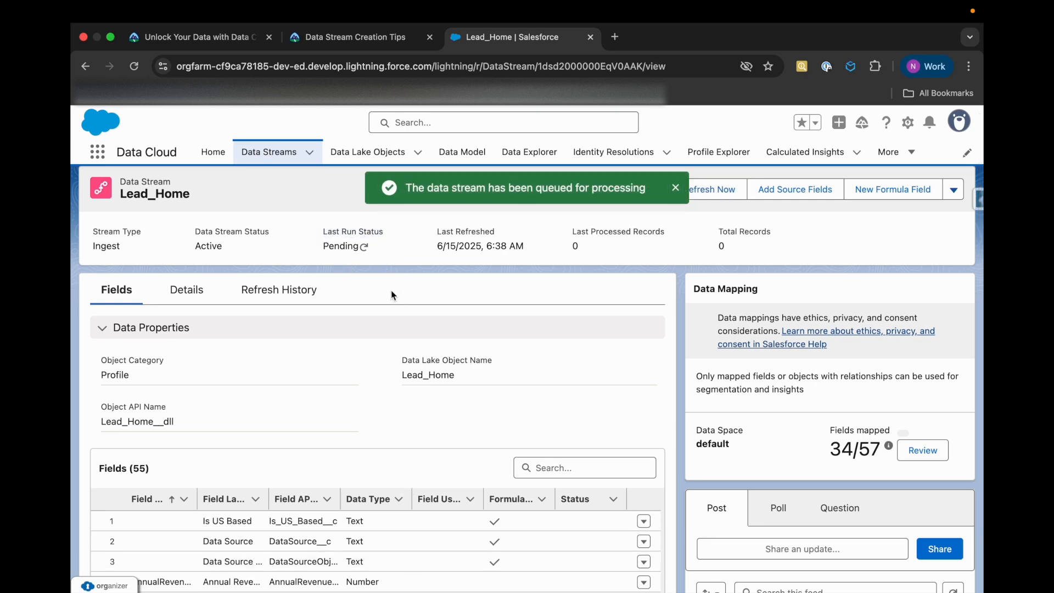
{"action": "scroll", "coordinate": [382, 274], "scroll_direction": "down", "scroll_amount": 5}
Run the Trailhead verification of the Create a Data Stream unit again
{"action": "left_click", "coordinate": [355, 37]}
{"action": "mouse_move", "coordinate": [324, 131]}
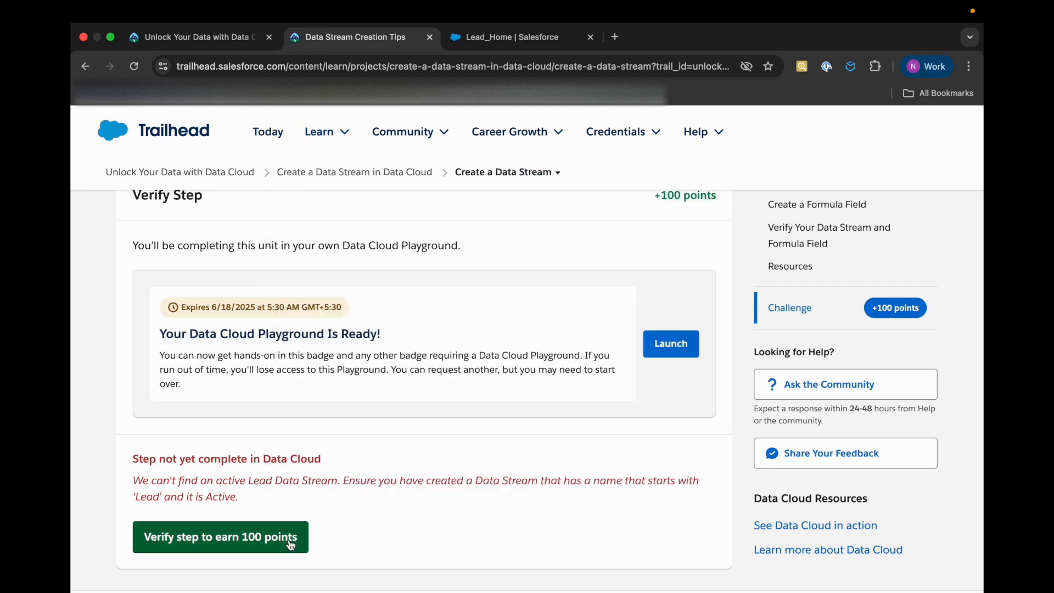
{"action": "left_click", "coordinate": [294, 536]}
Look through the Lead_Home field list while the verification runs, and check the verification outcome on Trailhead
{"action": "mouse_move", "coordinate": [479, 144]}
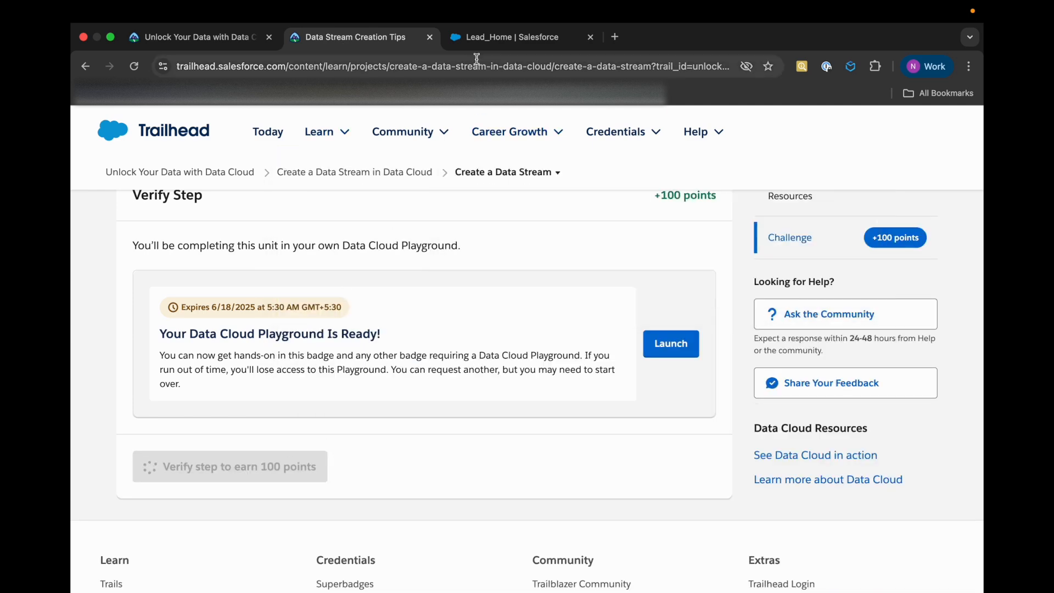
{"action": "left_click", "coordinate": [466, 39]}
{"action": "scroll", "coordinate": [364, 340], "scroll_direction": "up", "scroll_amount": 5}
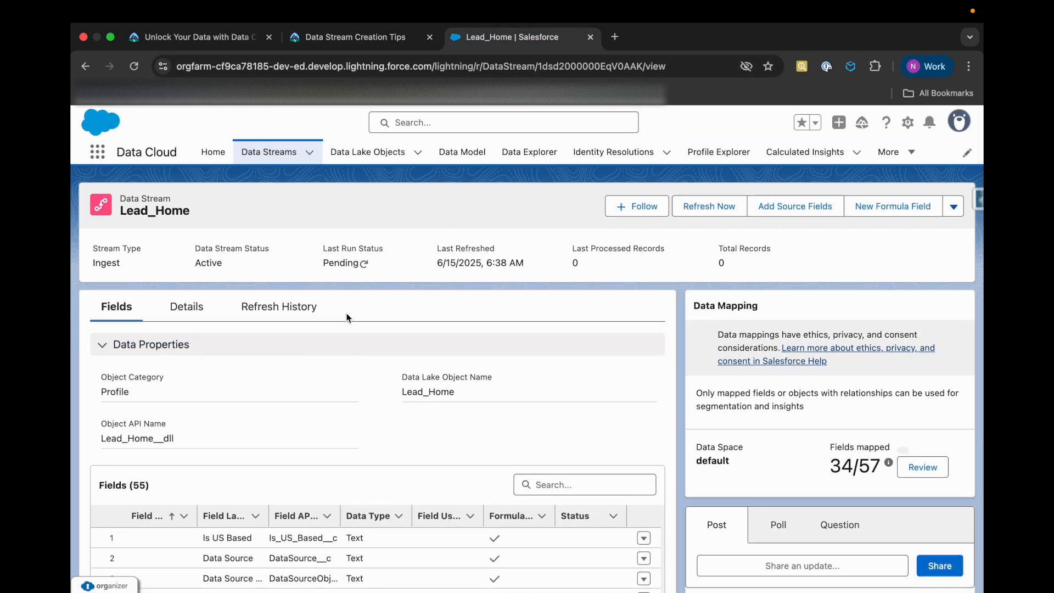
{"action": "scroll", "coordinate": [363, 443], "scroll_direction": "down", "scroll_amount": 15}
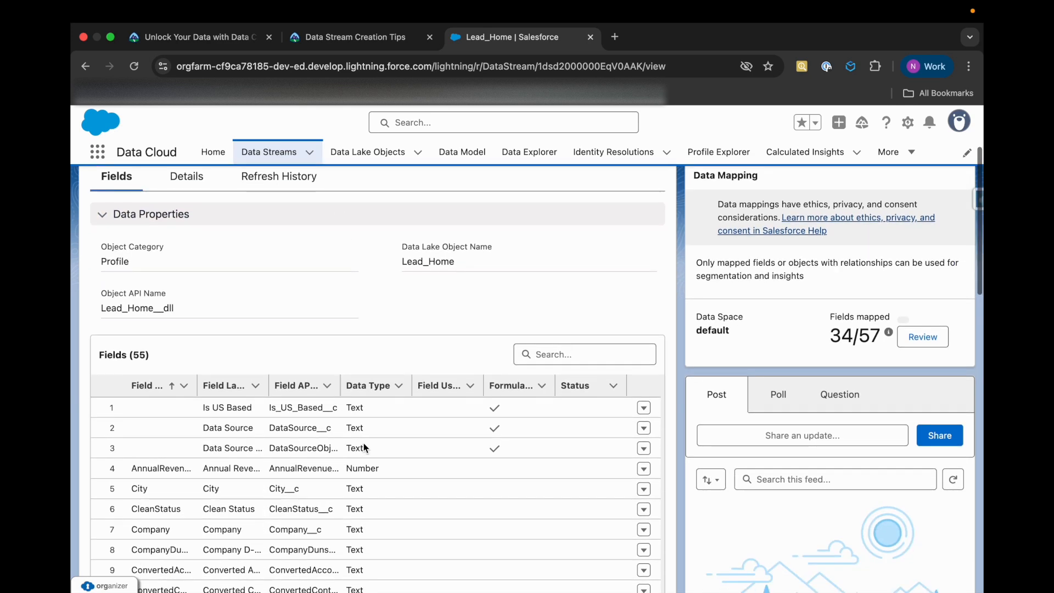
{"action": "scroll", "coordinate": [363, 442], "scroll_direction": "down", "scroll_amount": 7}
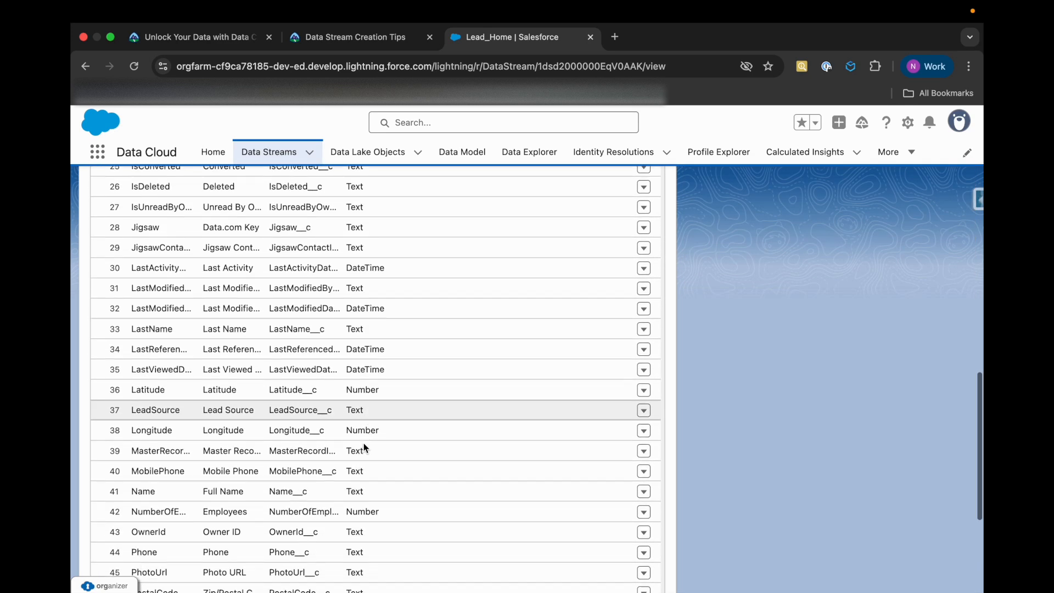
{"action": "scroll", "coordinate": [365, 443], "scroll_direction": "up", "scroll_amount": 20}
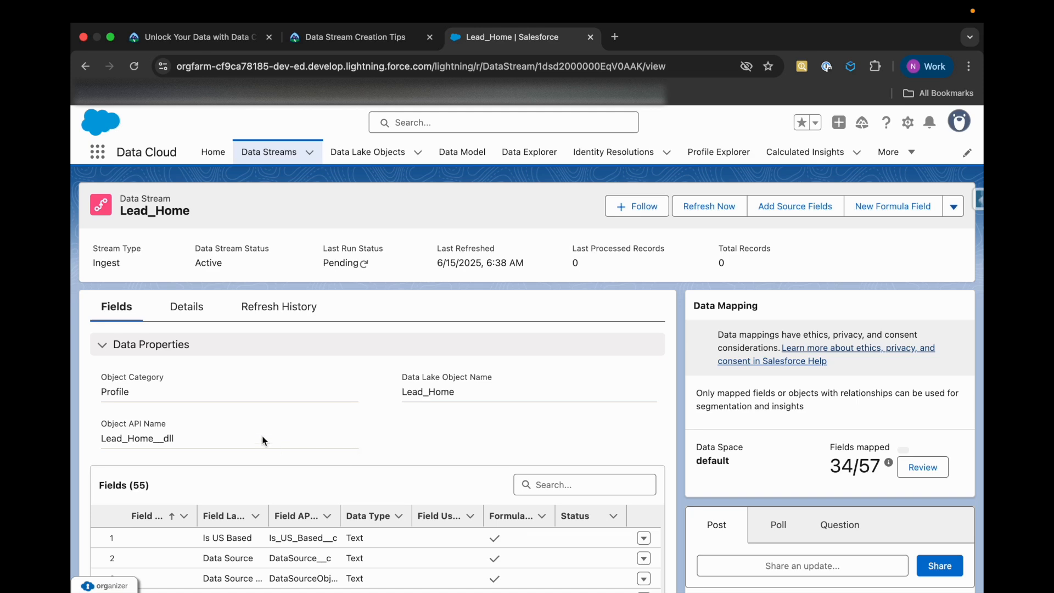
{"action": "left_click", "coordinate": [346, 39]}
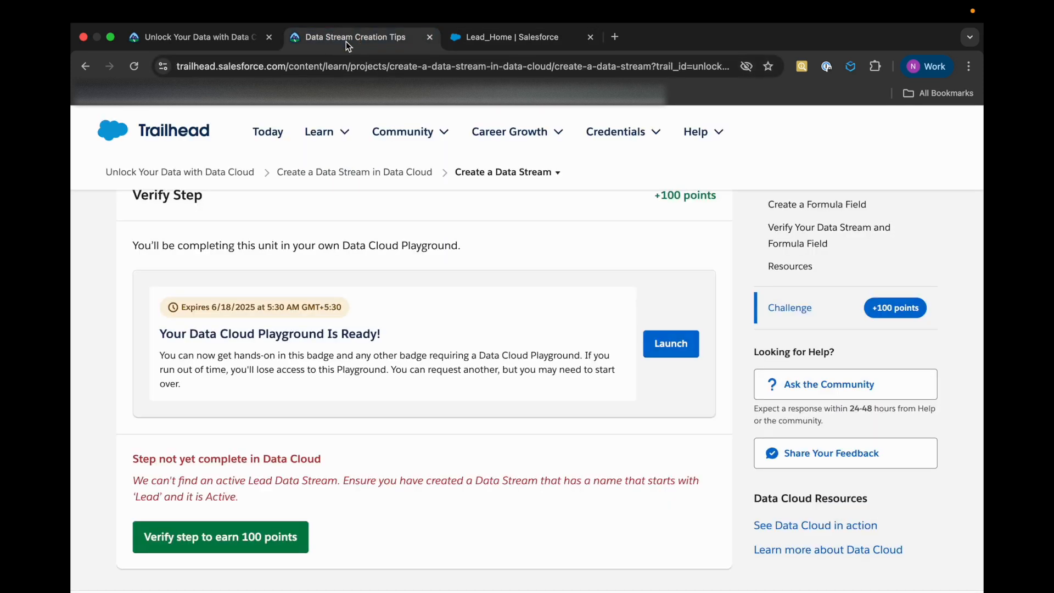
Reload Lead_Home in Data Cloud and check its last run status in the list of recently viewed data streams
{"action": "left_click", "coordinate": [495, 45]}
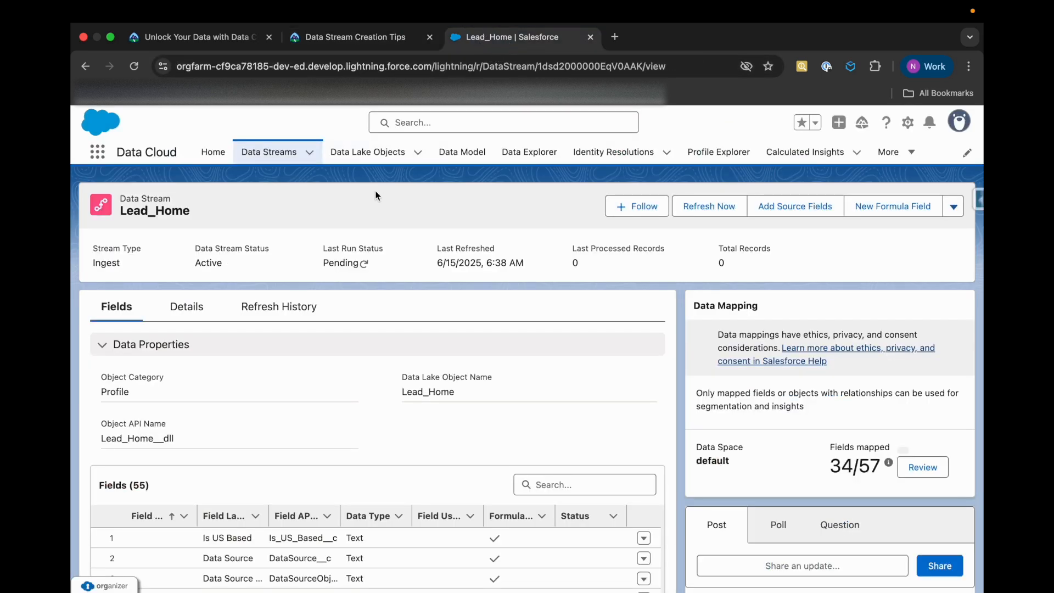
{"action": "key", "text": "super+r"}
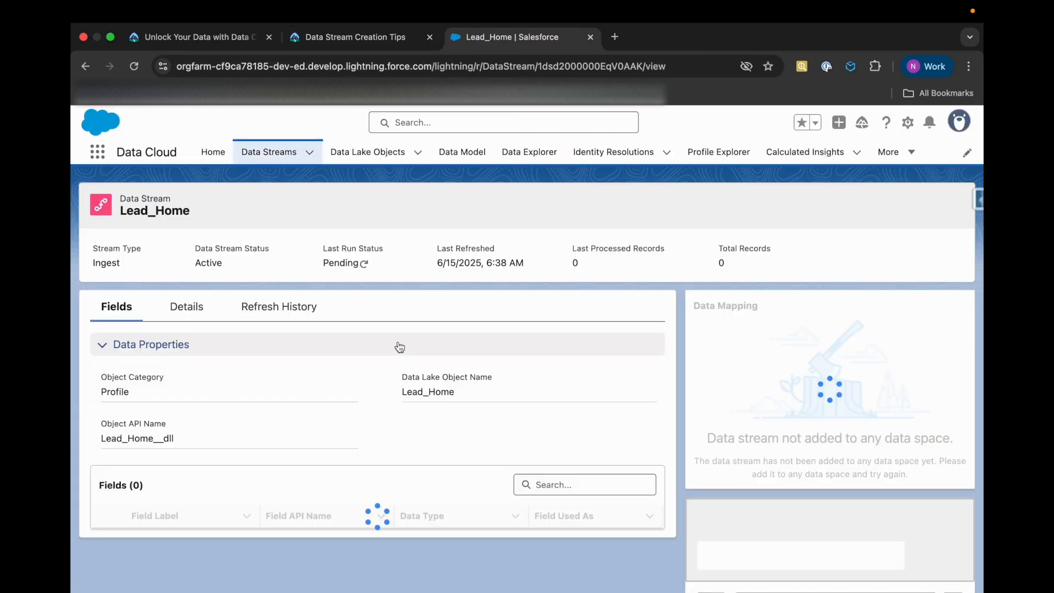
{"action": "left_click", "coordinate": [263, 149]}
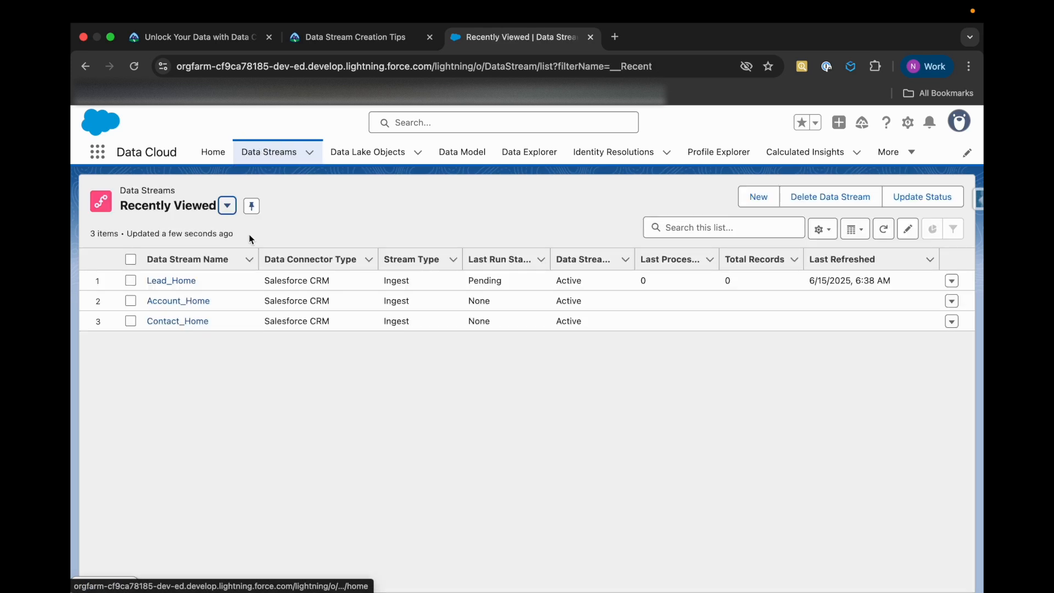
{"action": "double_click", "coordinate": [468, 280]}
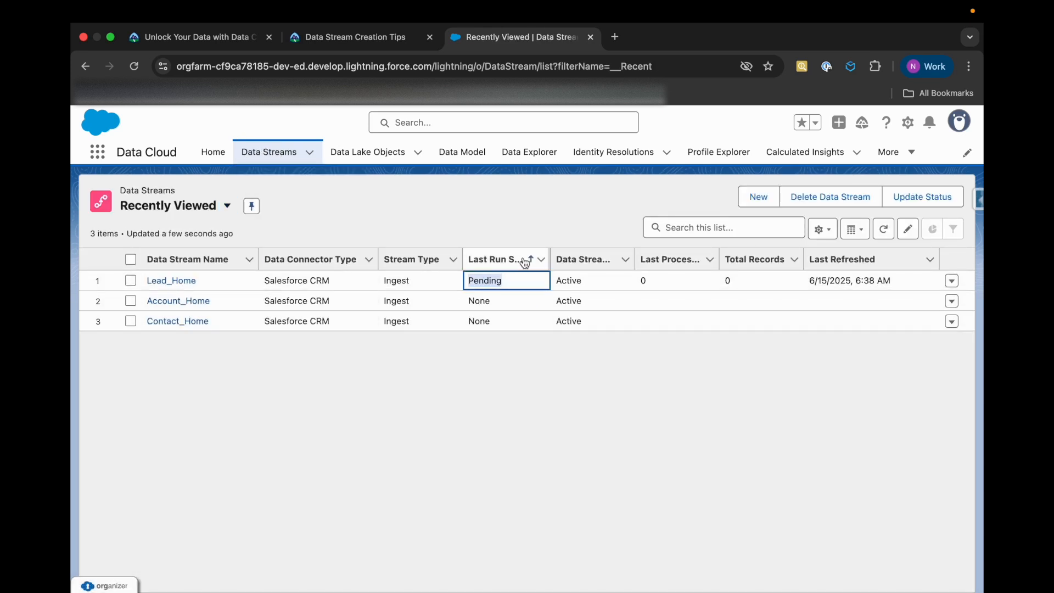
{"action": "left_click", "coordinate": [548, 367]}
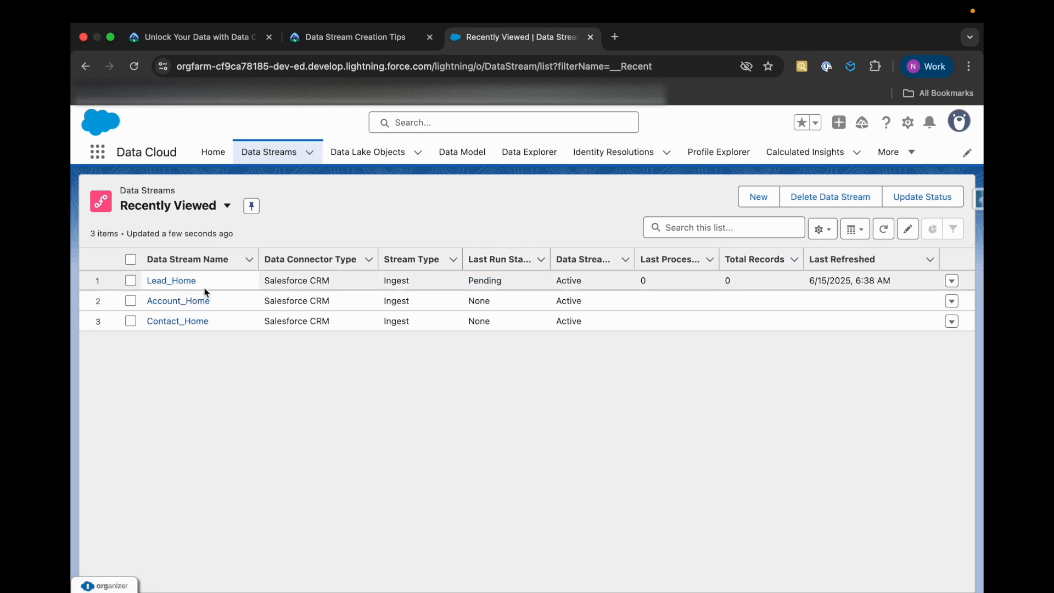
Review the details and data stream definition of Lead_Home, and return to its field overview
{"action": "left_click", "coordinate": [181, 281]}
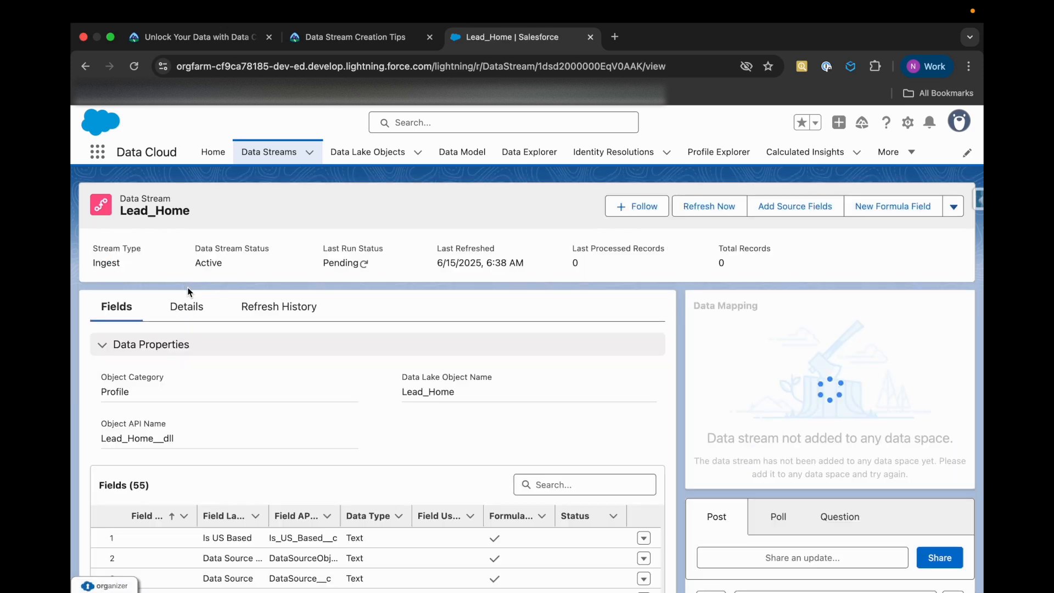
{"action": "left_click", "coordinate": [196, 311]}
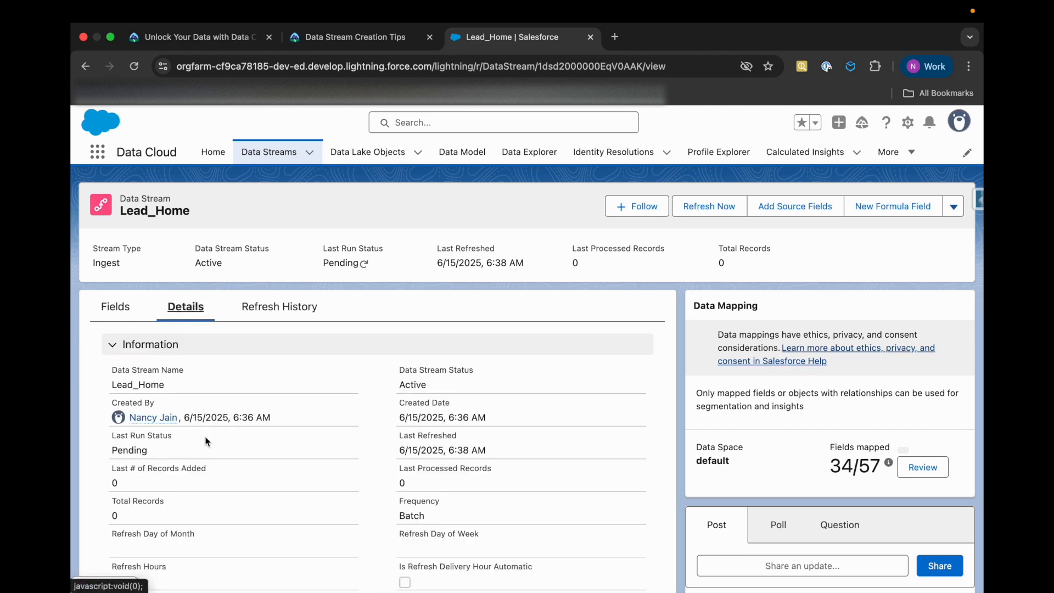
{"action": "scroll", "coordinate": [206, 441], "scroll_direction": "down", "scroll_amount": 6}
{"action": "scroll", "coordinate": [205, 438], "scroll_direction": "up", "scroll_amount": 6}
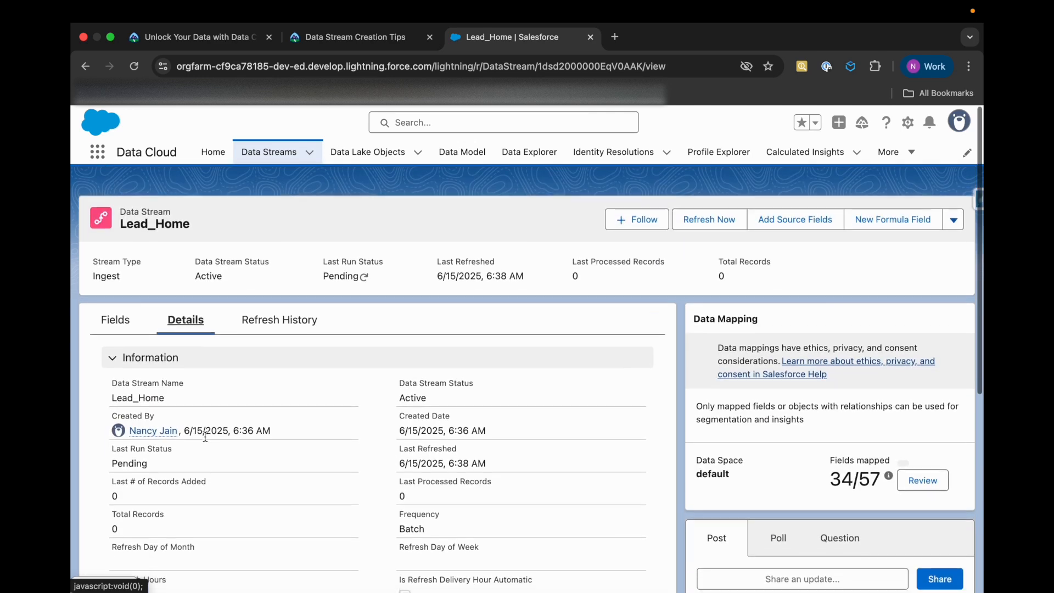
{"action": "scroll", "coordinate": [287, 522], "scroll_direction": "down", "scroll_amount": 6}
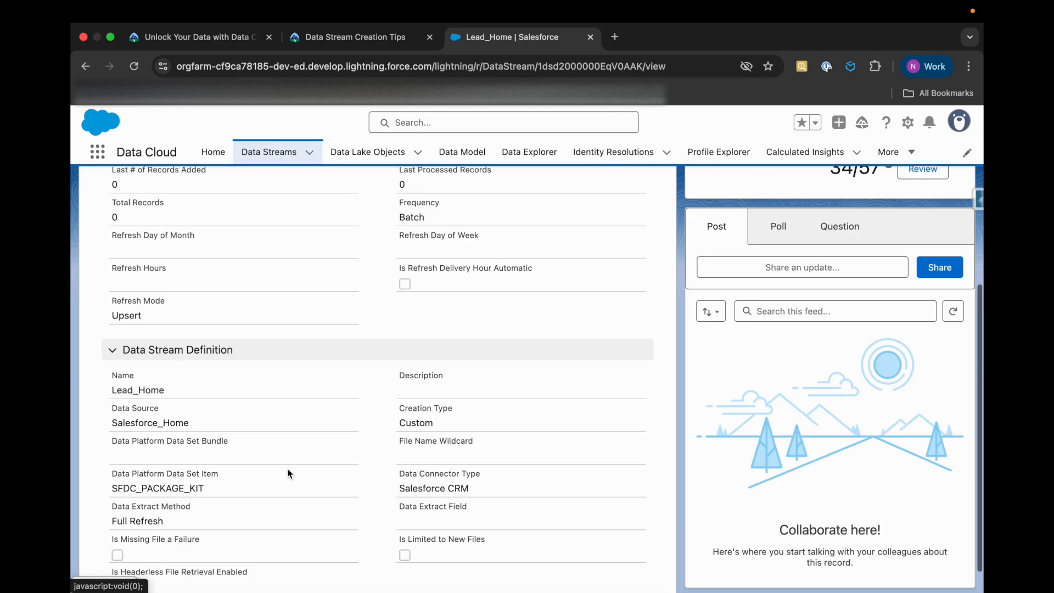
{"action": "scroll", "coordinate": [289, 473], "scroll_direction": "up", "scroll_amount": 6}
{"action": "left_click", "coordinate": [128, 306]}
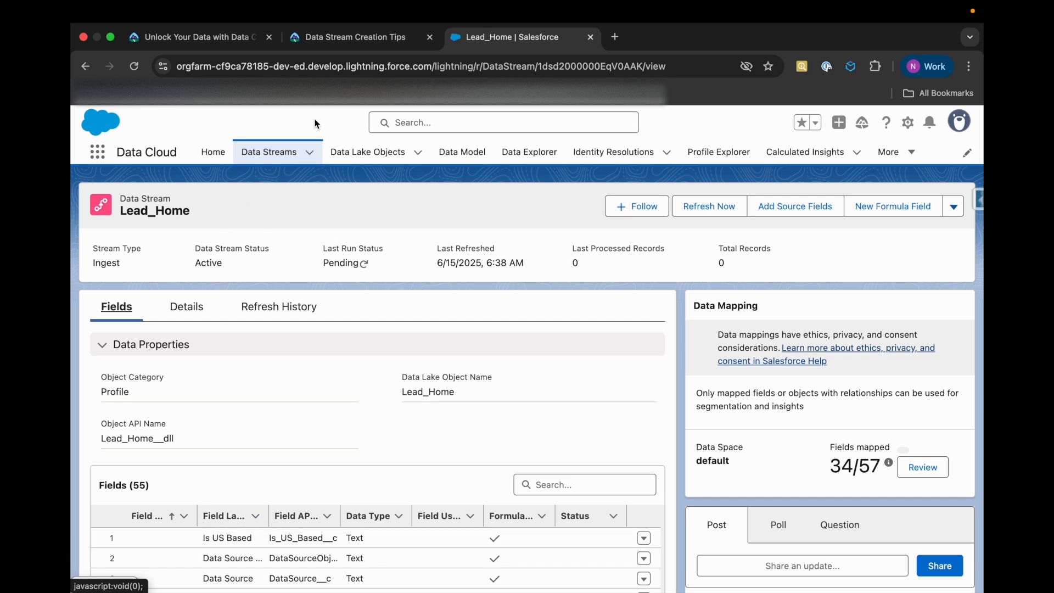
Reopen the data streams list, reload it, and check the last run status and total records of Lead_Home
{"action": "left_click", "coordinate": [268, 149]}
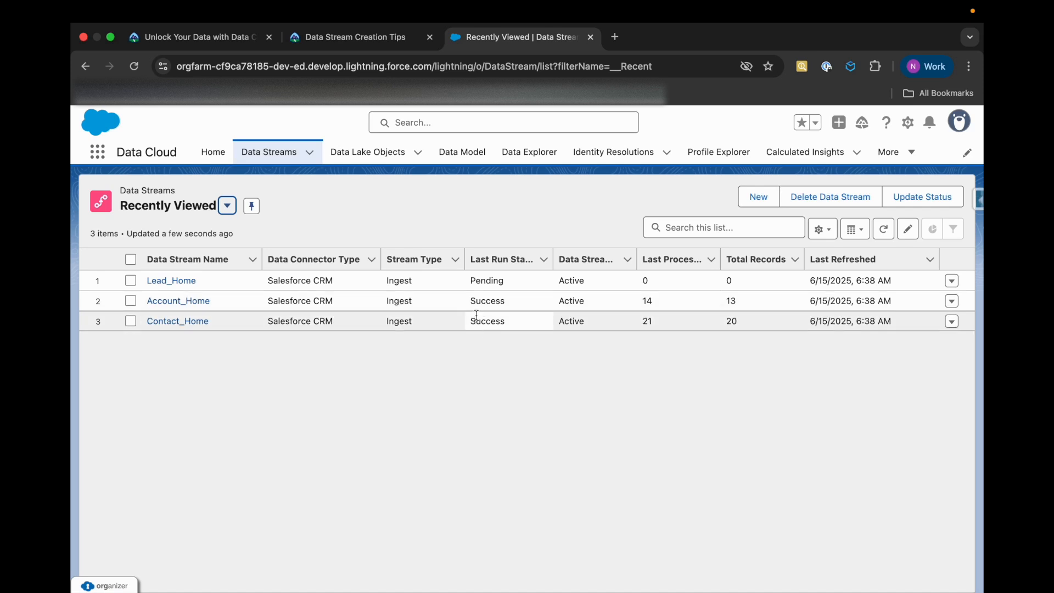
{"action": "left_click_drag", "start_coordinate": [468, 280], "coordinate": [507, 284]}
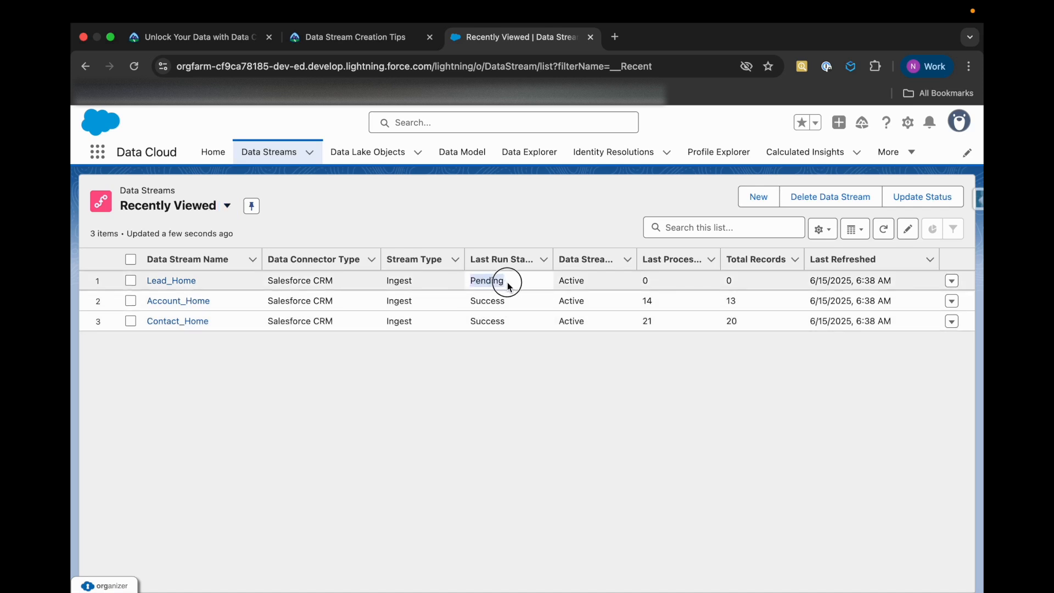
{"action": "left_click", "coordinate": [510, 370]}
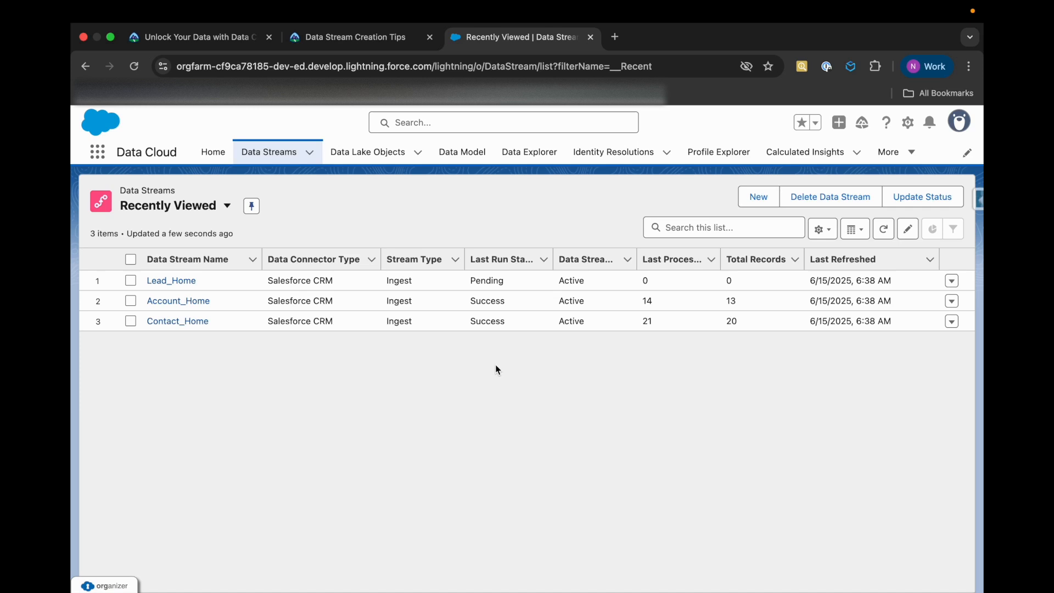
{"action": "key", "text": "super+r"}
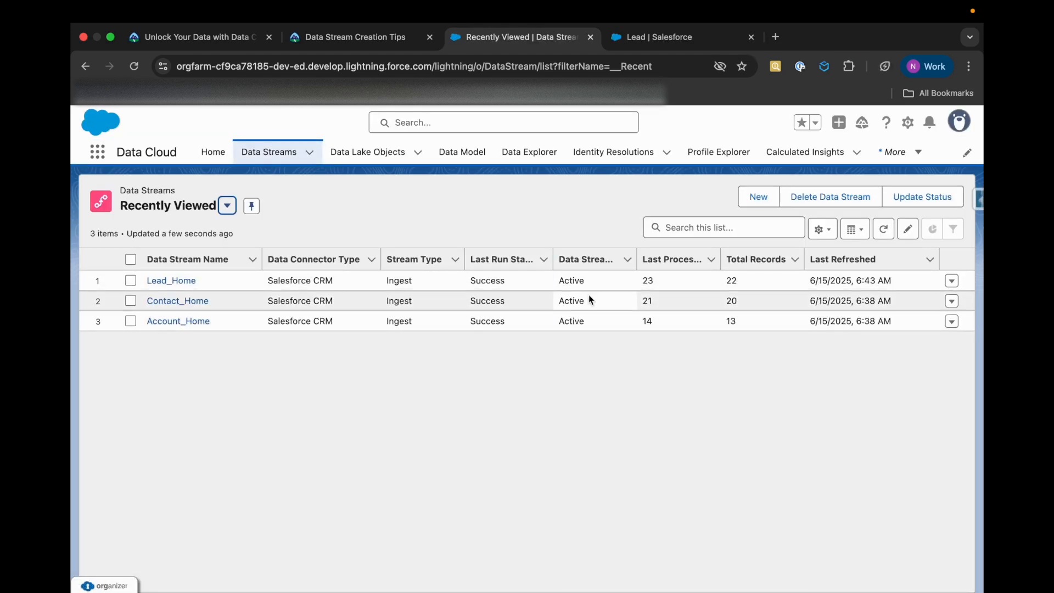
{"action": "left_click_drag", "start_coordinate": [727, 278], "coordinate": [768, 279]}
{"action": "left_click", "coordinate": [747, 402]}
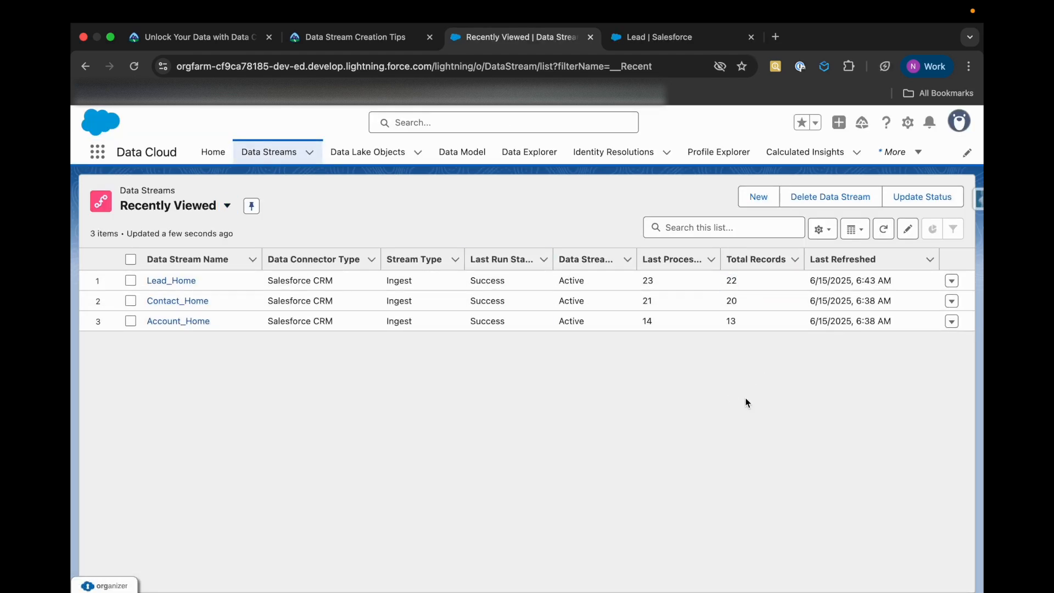
Verify the Create a Data Stream step again on Trailhead and read the feedback on the Lead data stream
{"action": "left_click", "coordinate": [403, 38]}
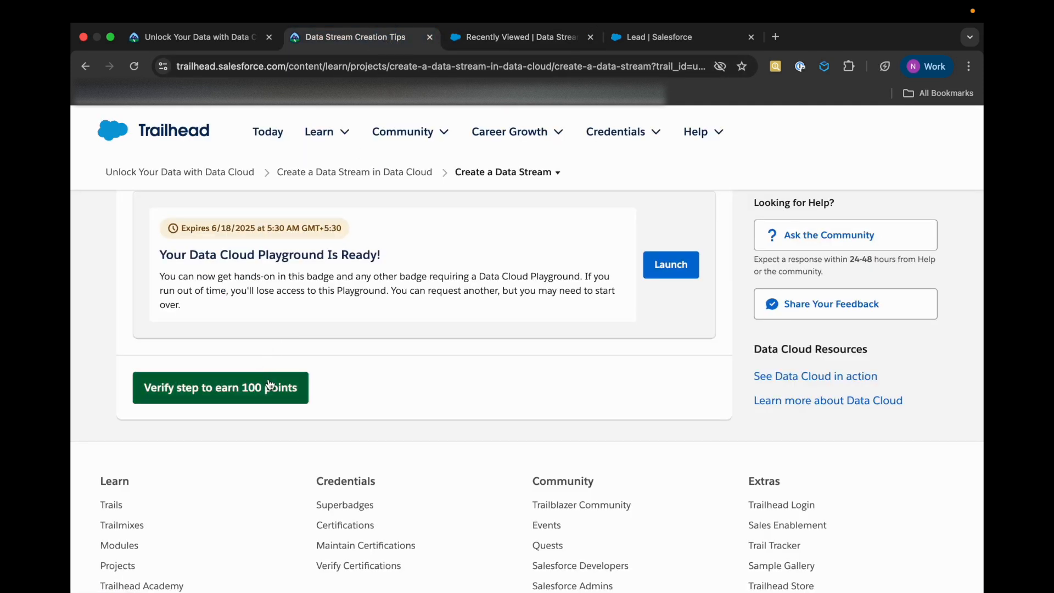
{"action": "left_click", "coordinate": [283, 396]}
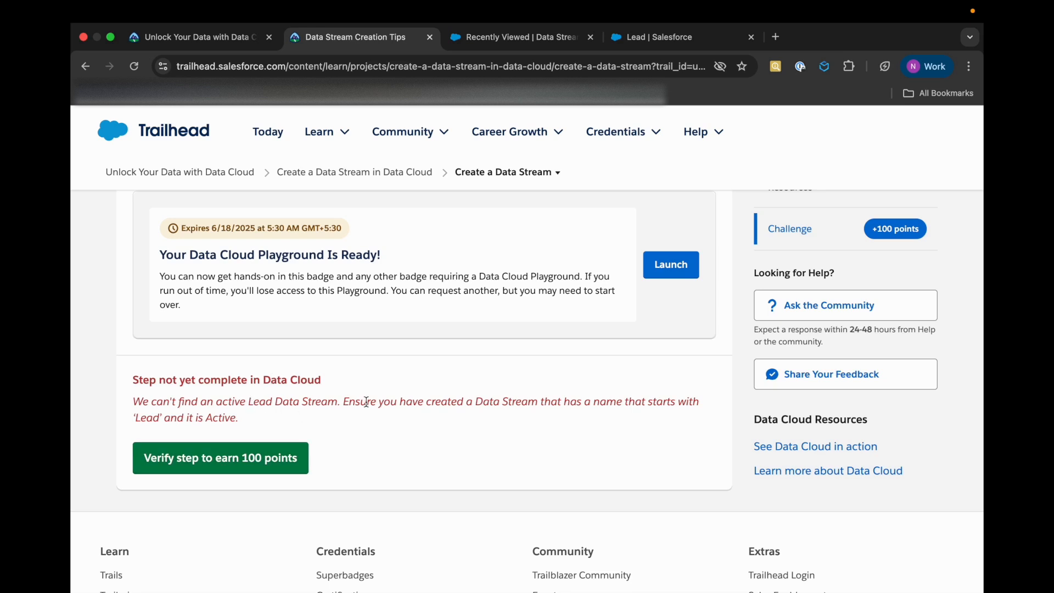
{"action": "left_click_drag", "start_coordinate": [383, 402], "coordinate": [442, 402]}
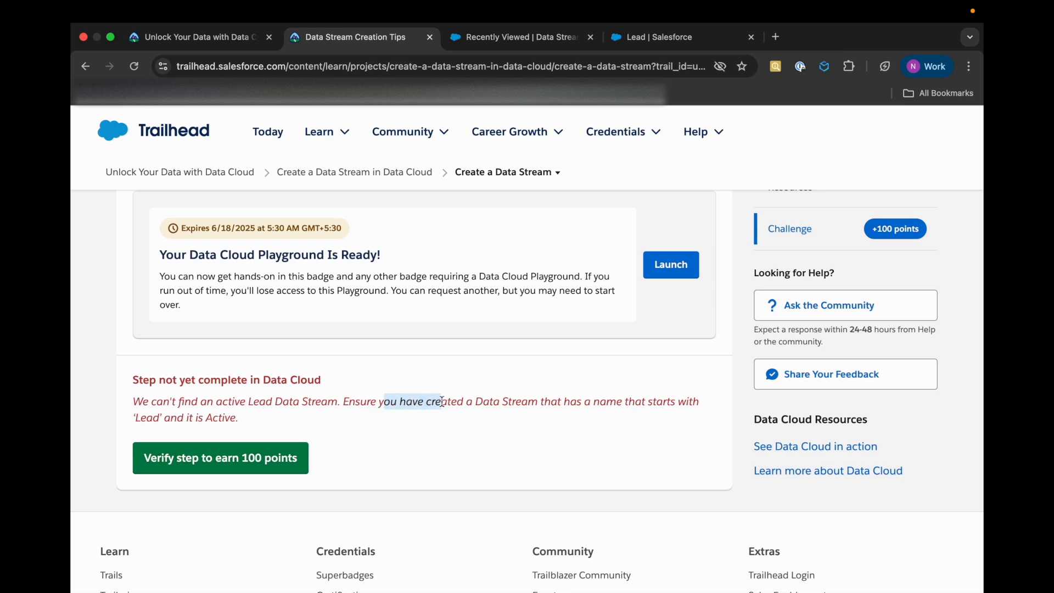
{"action": "left_click", "coordinate": [443, 414]}
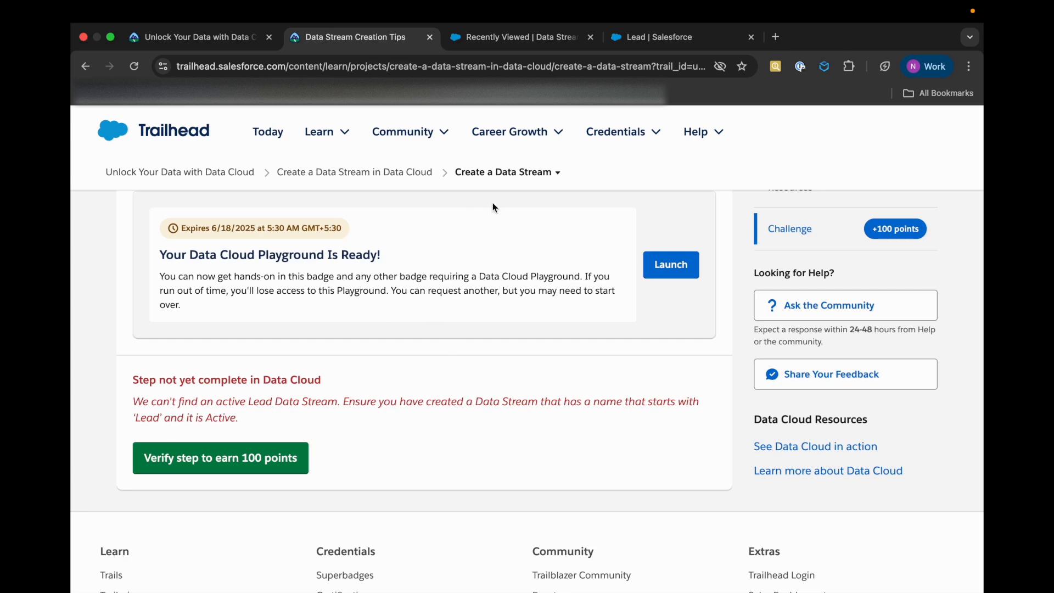
Open the Add and Map a Formula Field unit of the project and read its first instructions on mapping Lead_Home
{"action": "left_click", "coordinate": [509, 175]}
{"action": "left_click", "coordinate": [464, 328]}
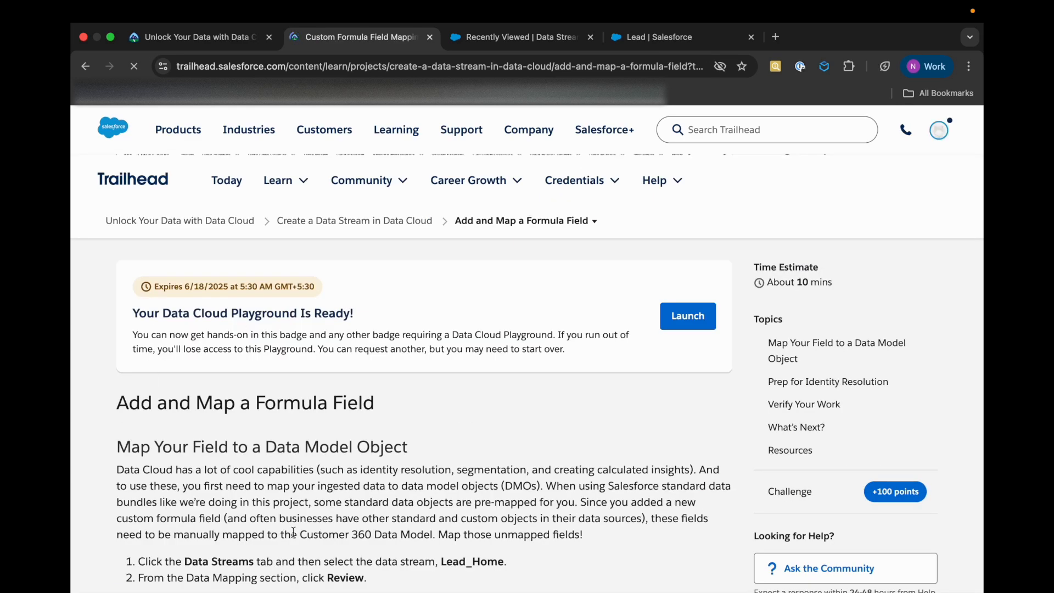
{"action": "scroll", "coordinate": [254, 472], "scroll_direction": "down", "scroll_amount": 3}
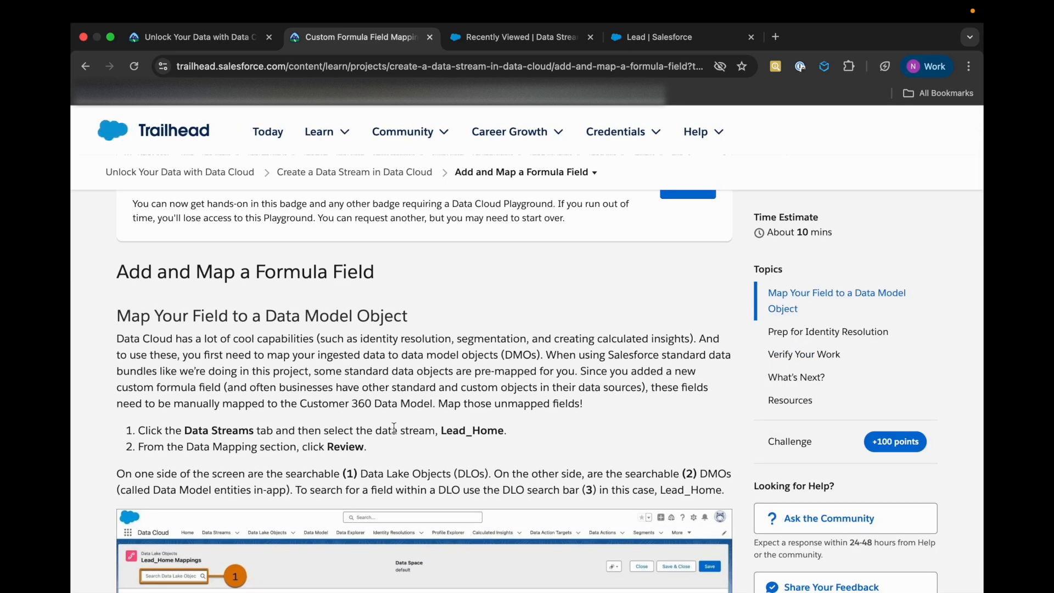
{"action": "scroll", "coordinate": [439, 432], "scroll_direction": "down", "scroll_amount": 1}
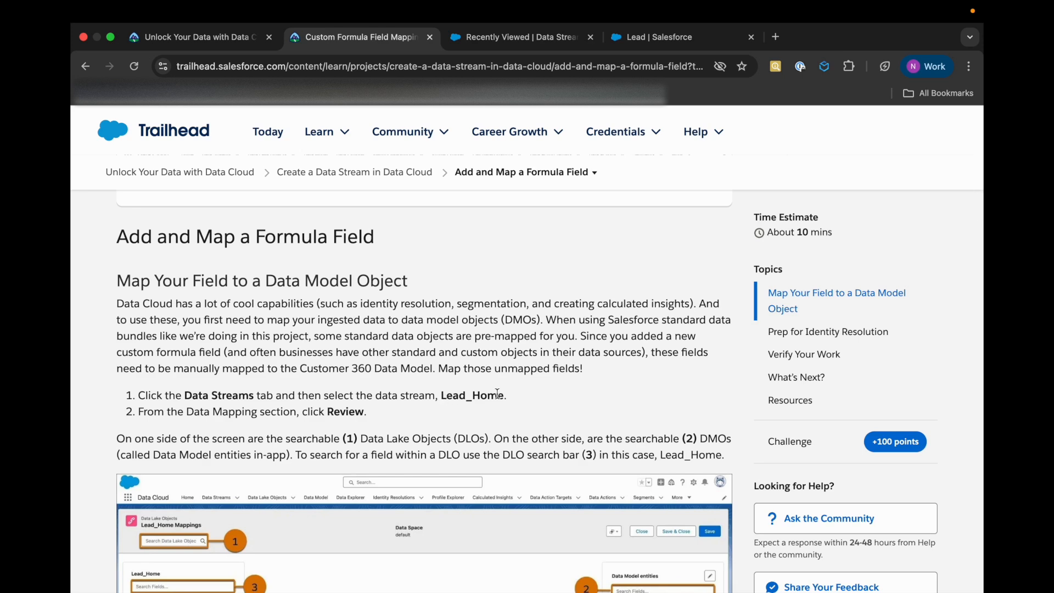
{"action": "scroll", "coordinate": [305, 496], "scroll_direction": "down", "scroll_amount": 2}
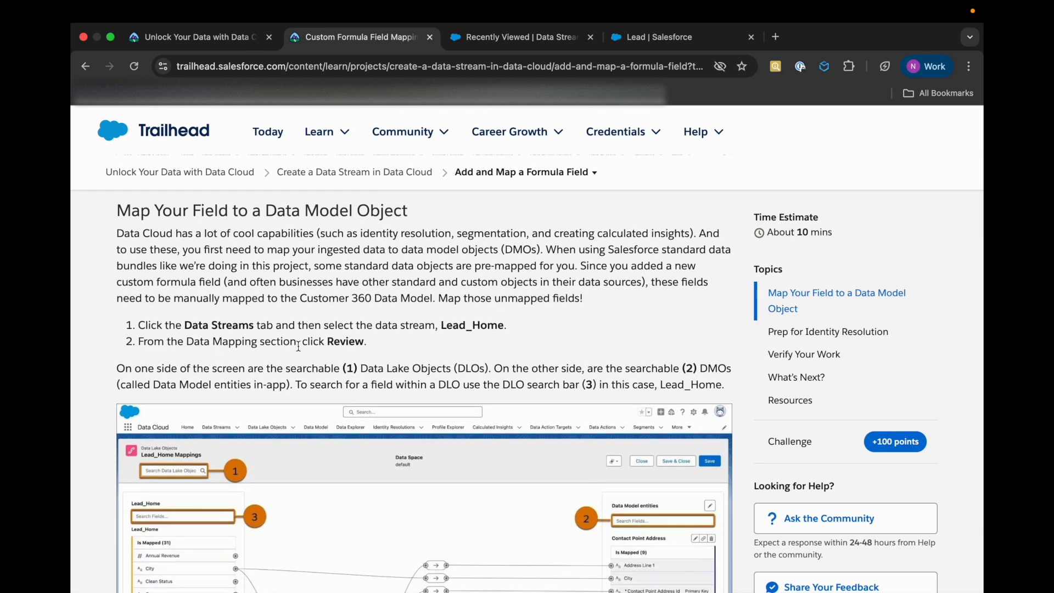
Close the Lead object's setup page and open the Lead_Home data stream in Data Cloud
{"action": "left_click", "coordinate": [545, 42]}
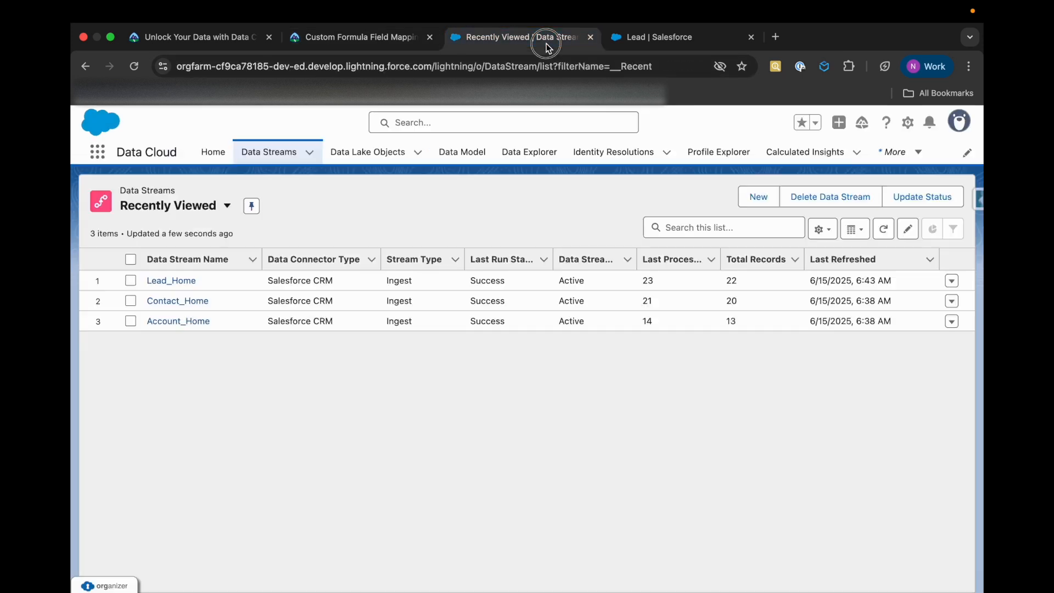
{"action": "left_click", "coordinate": [628, 43]}
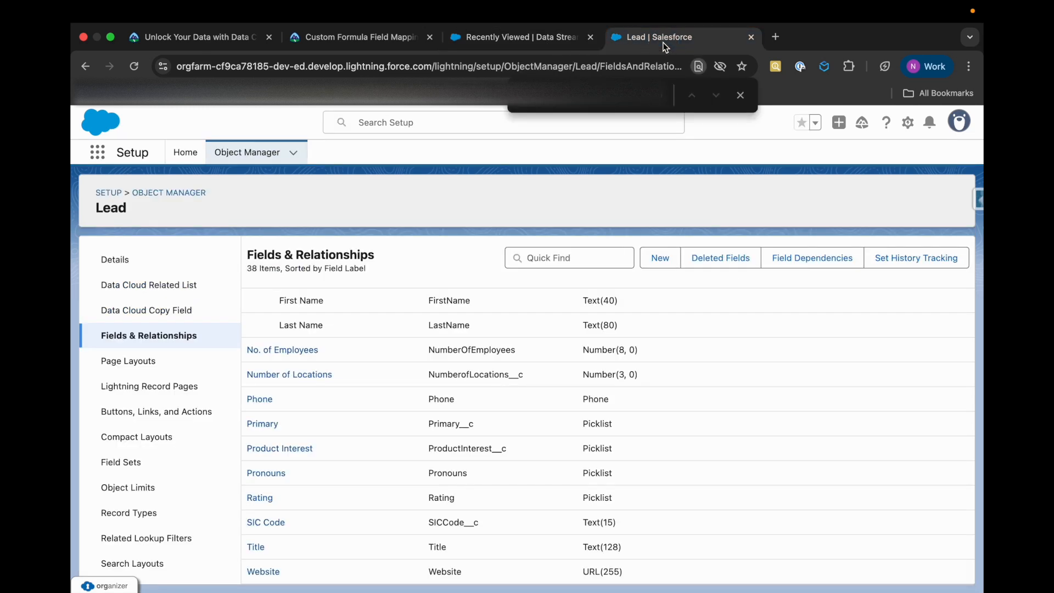
{"action": "left_click", "coordinate": [751, 37]}
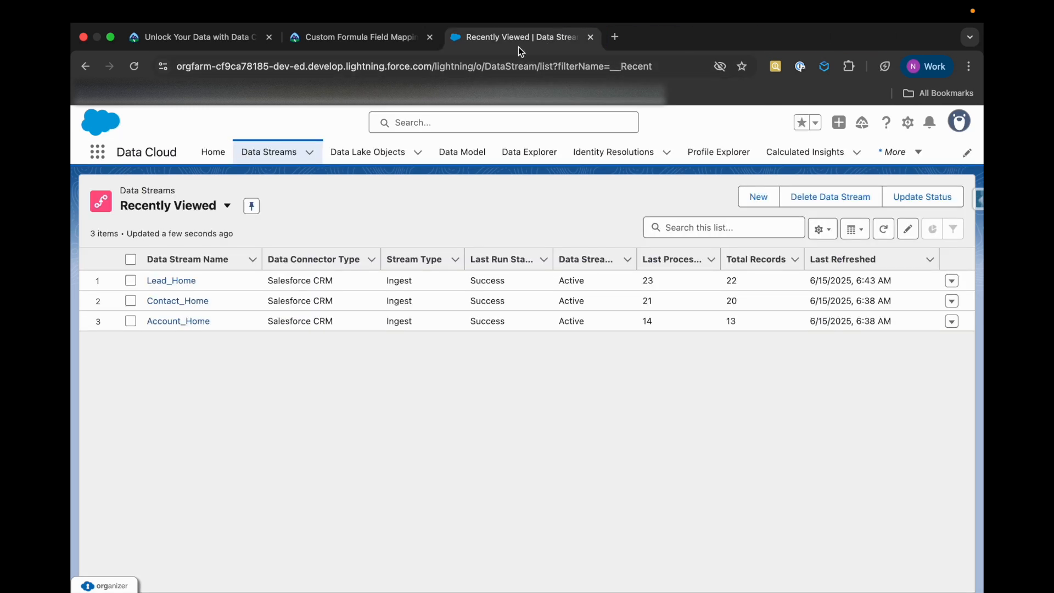
{"action": "left_click", "coordinate": [179, 283]}
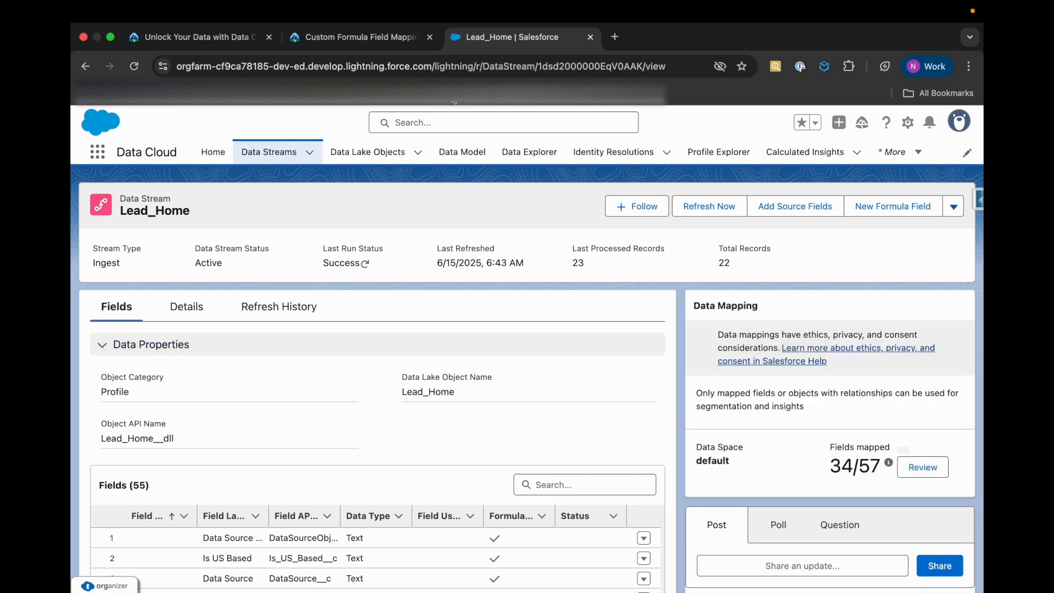
Read the Trailhead explanation of the Lead_Home mapping screen and its data lake and data model search bars
{"action": "left_click", "coordinate": [362, 39]}
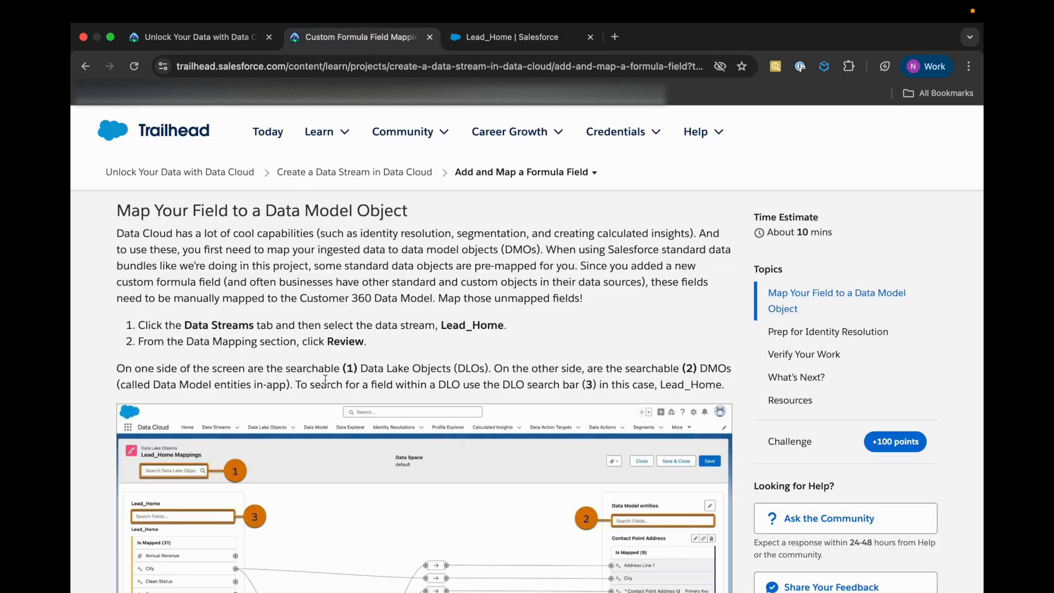
{"action": "scroll", "coordinate": [325, 379], "scroll_direction": "down", "scroll_amount": 3}
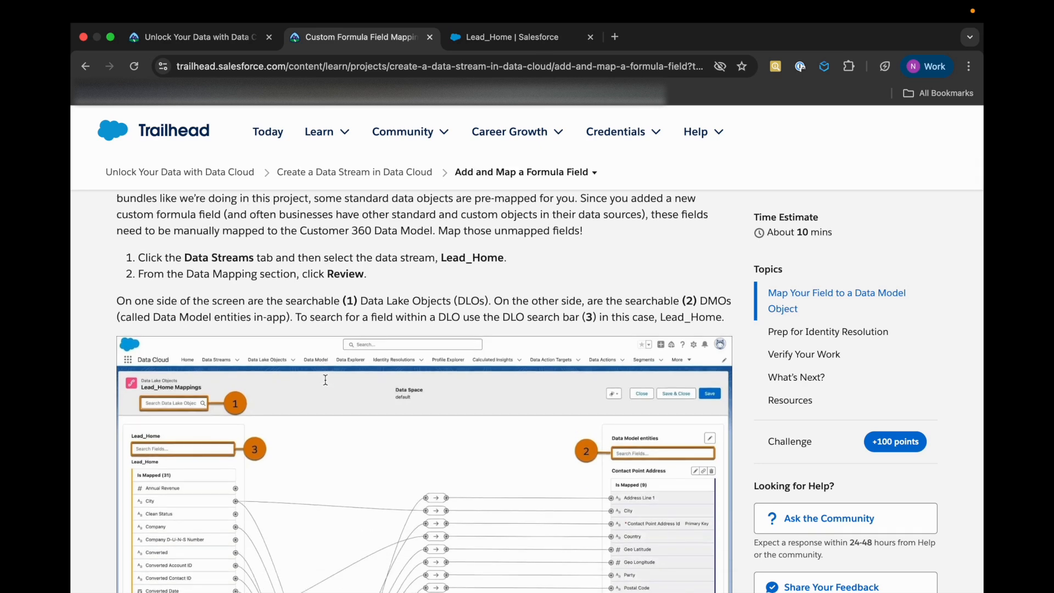
{"action": "scroll", "coordinate": [324, 380], "scroll_direction": "down", "scroll_amount": 5}
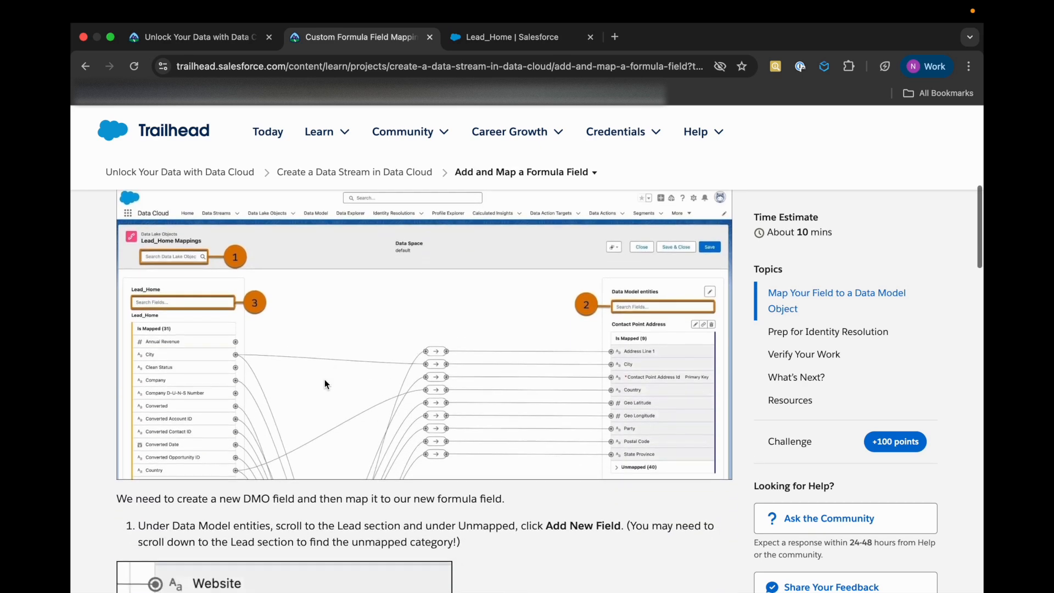
Check the mapped field count of Lead_Home in Data Cloud and open its data mapping for review
{"action": "left_click", "coordinate": [564, 39]}
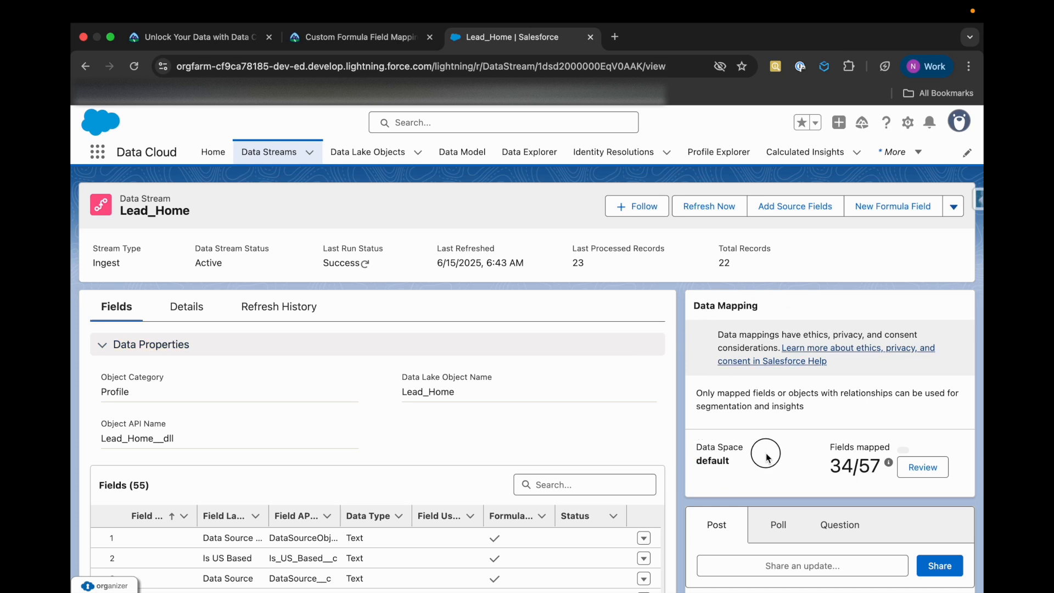
{"action": "left_click_drag", "start_coordinate": [835, 448], "coordinate": [906, 442]}
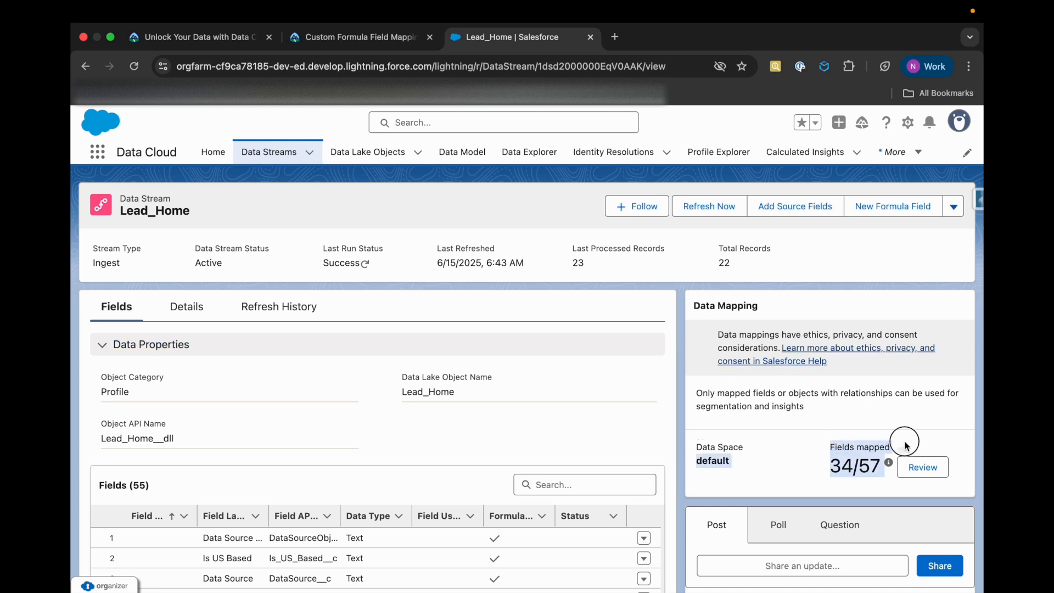
{"action": "left_click", "coordinate": [798, 473]}
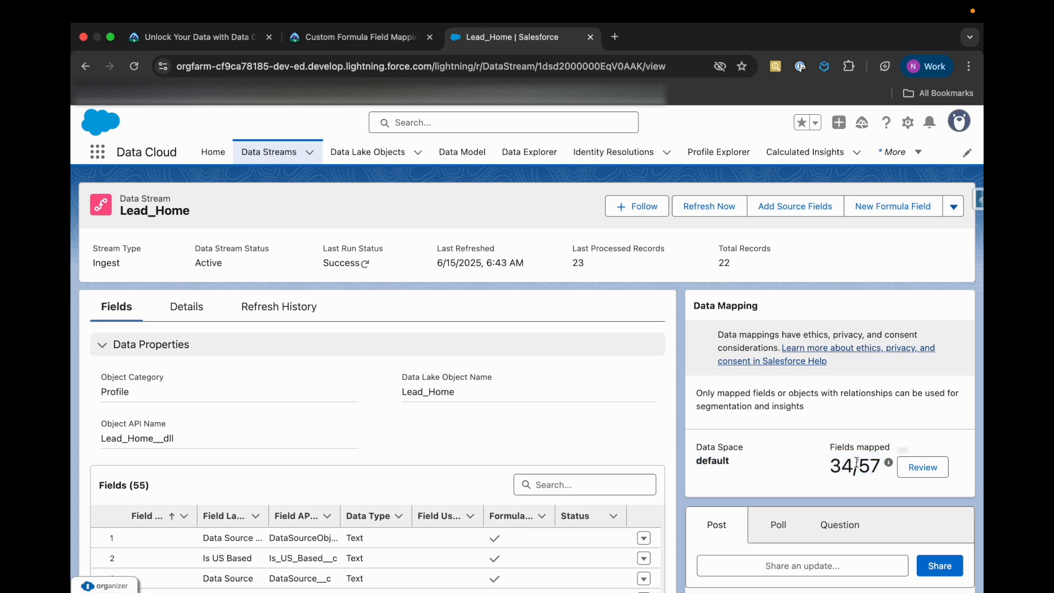
{"action": "left_click", "coordinate": [912, 467]}
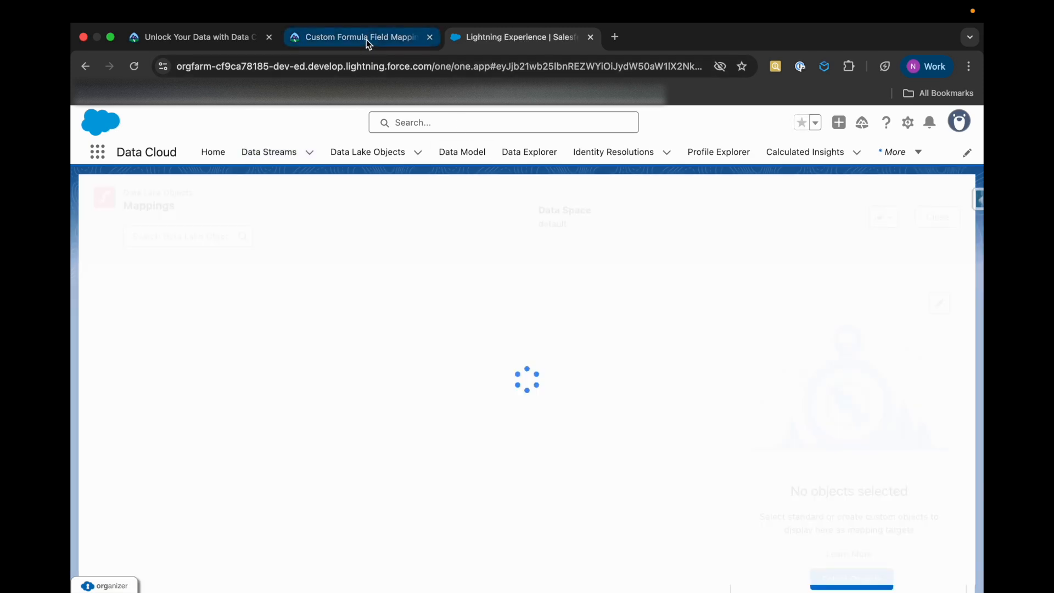
Read the Trailhead instructions for creating the Is US Based field in the Lead entity and mapping it to the formula field
{"action": "left_click", "coordinate": [366, 39]}
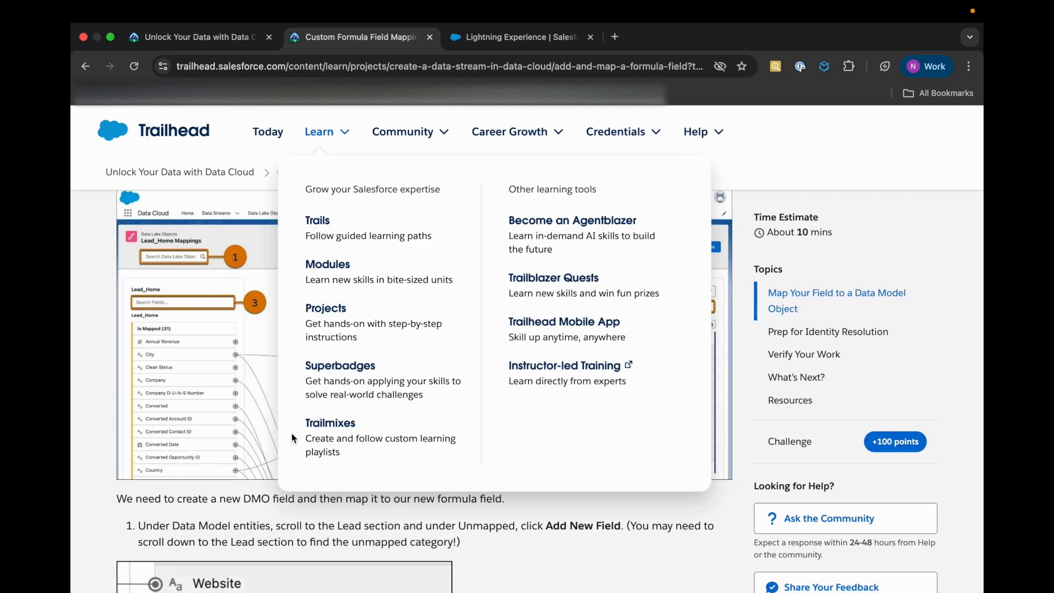
{"action": "scroll", "coordinate": [371, 437], "scroll_direction": "down", "scroll_amount": 1}
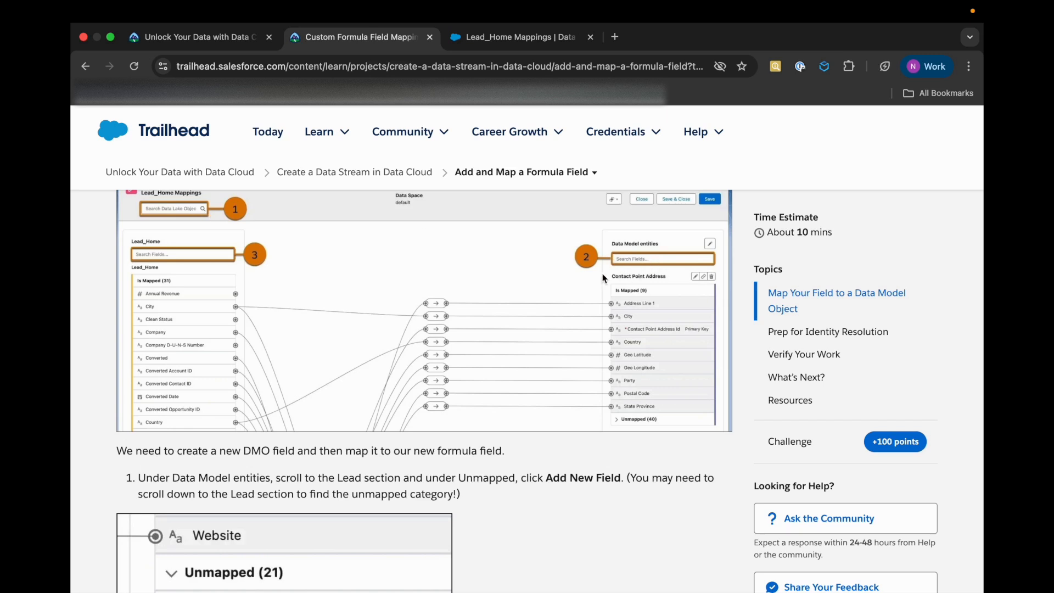
{"action": "scroll", "coordinate": [622, 280], "scroll_direction": "down", "scroll_amount": 1}
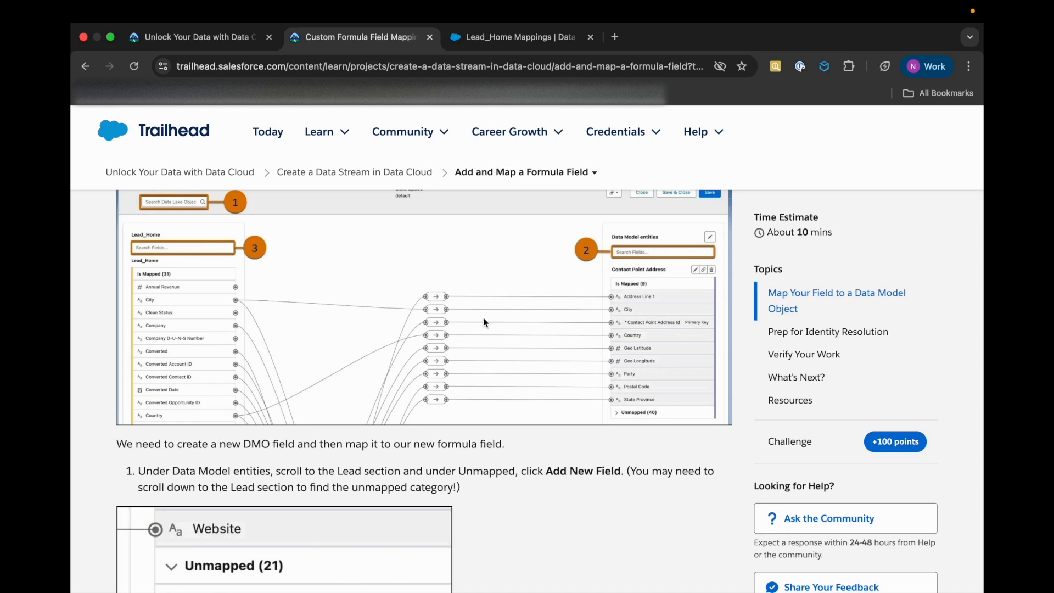
{"action": "scroll", "coordinate": [316, 427], "scroll_direction": "down", "scroll_amount": 5}
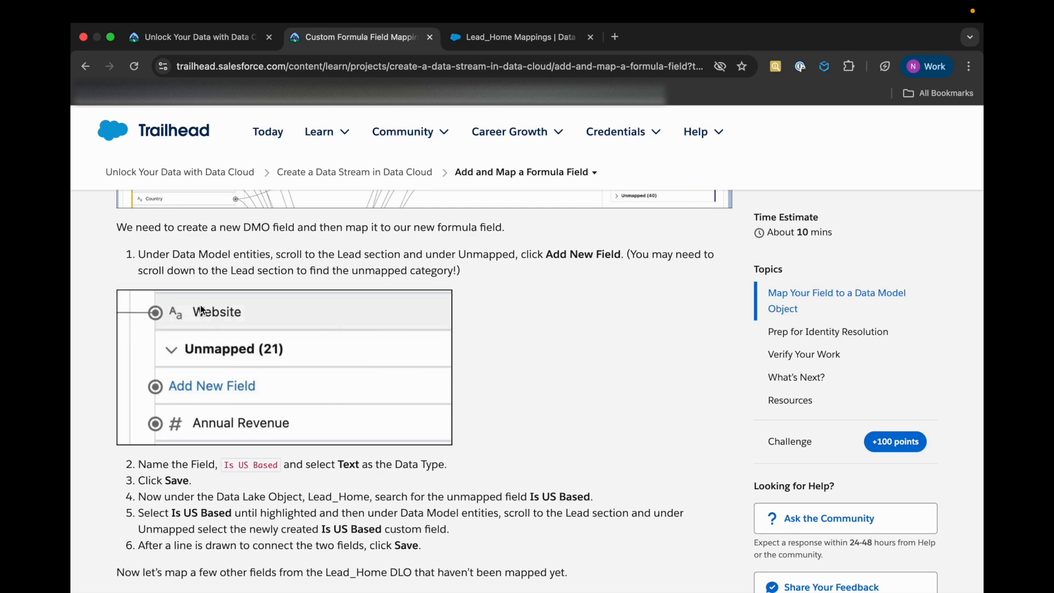
Look through the Lead_Home mappings in Data Cloud, following the Company field's connections towards the Lead entity
{"action": "left_click", "coordinate": [539, 46]}
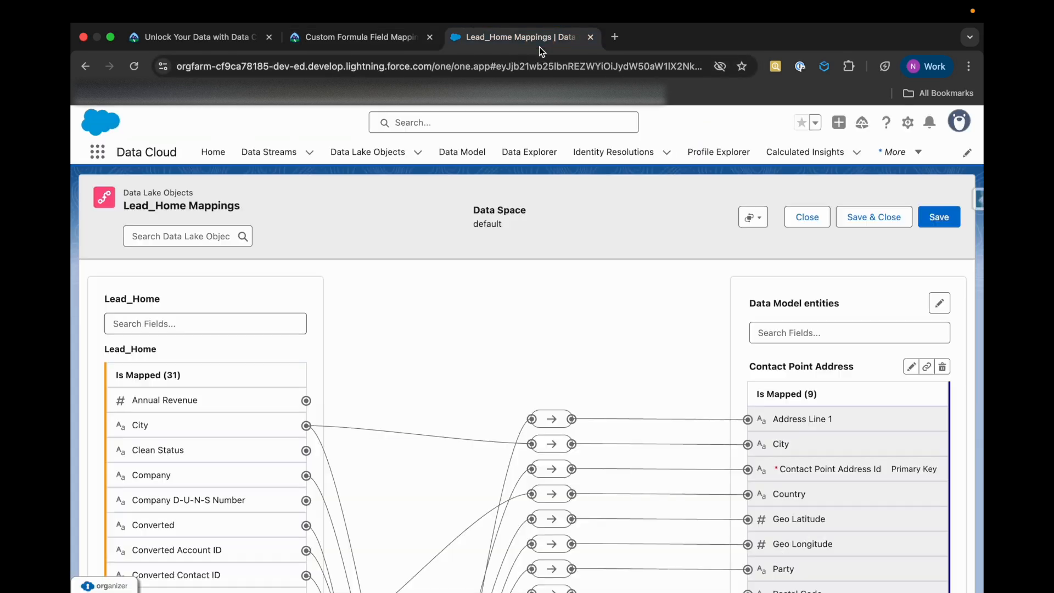
{"action": "scroll", "coordinate": [390, 475], "scroll_direction": "down", "scroll_amount": 5}
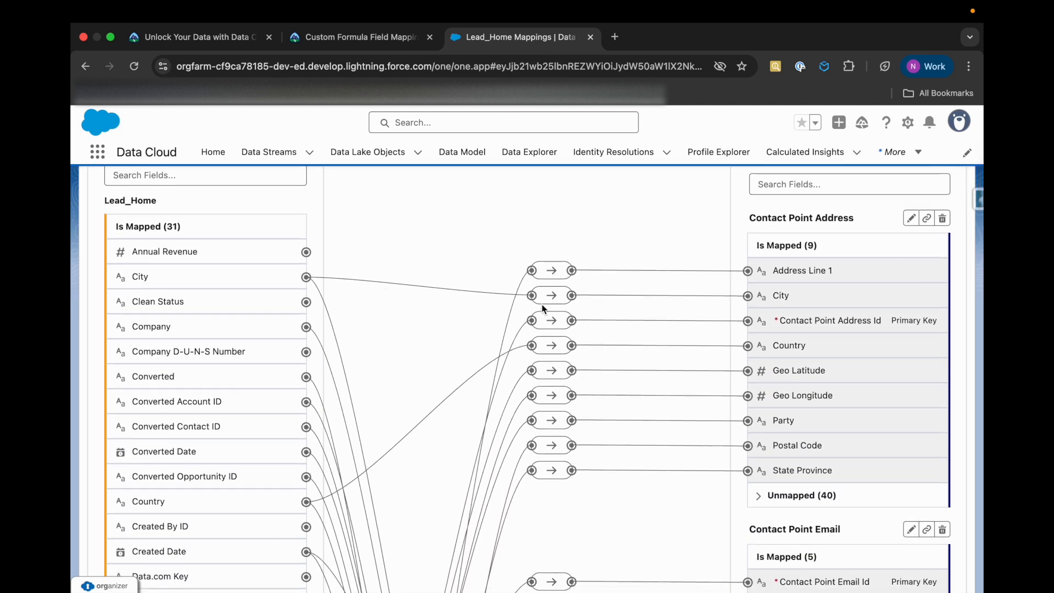
{"action": "left_click", "coordinate": [243, 336]}
{"action": "scroll", "coordinate": [437, 391], "scroll_direction": "down", "scroll_amount": 4}
{"action": "scroll", "coordinate": [437, 392], "scroll_direction": "down", "scroll_amount": 4}
{"action": "scroll", "coordinate": [437, 392], "scroll_direction": "up", "scroll_amount": 5}
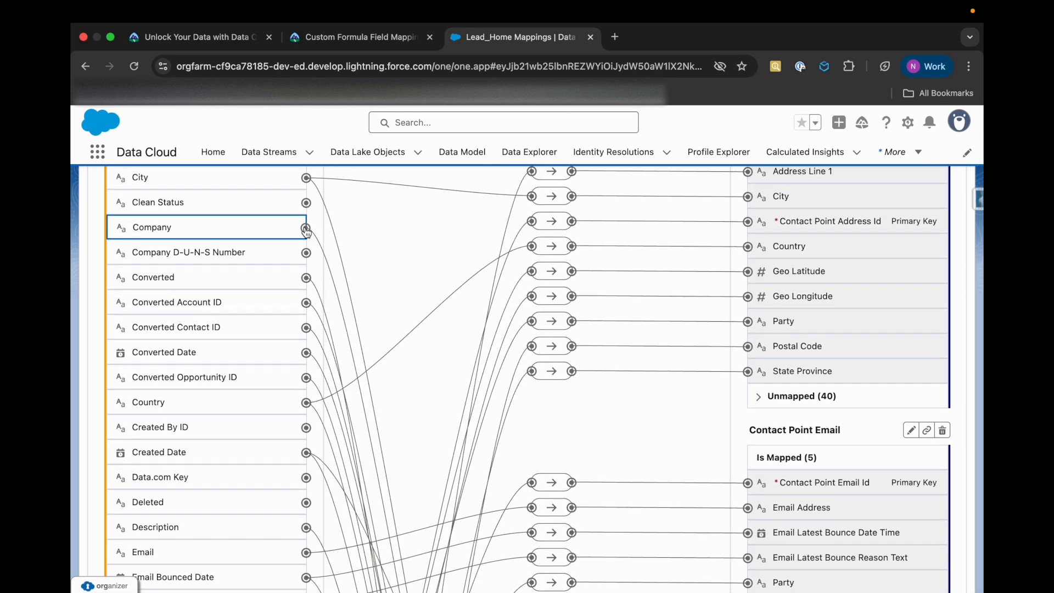
{"action": "scroll", "coordinate": [570, 428], "scroll_direction": "down", "scroll_amount": 20}
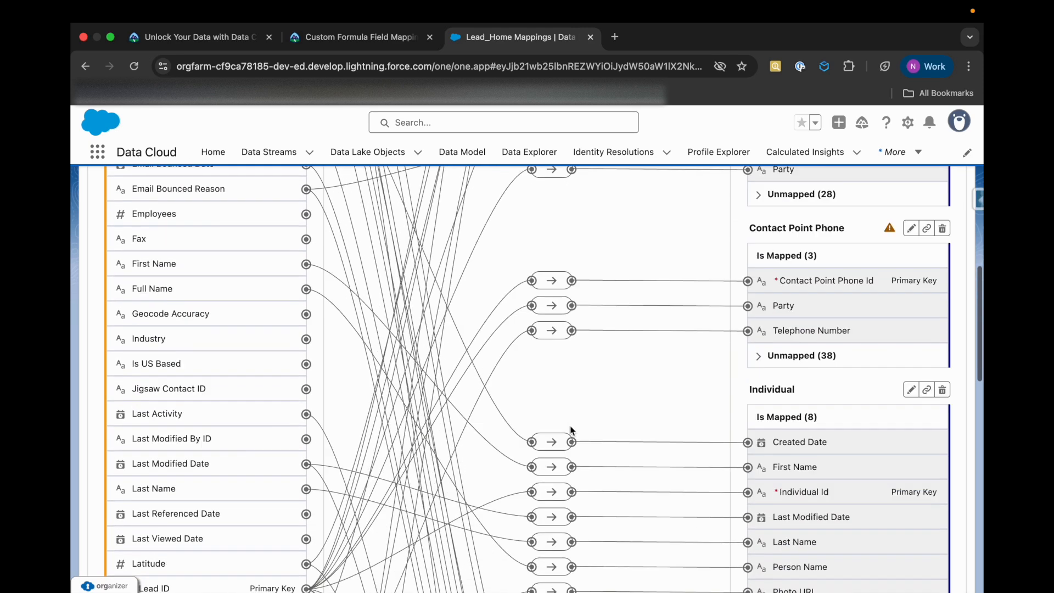
{"action": "scroll", "coordinate": [570, 426], "scroll_direction": "down", "scroll_amount": 3}
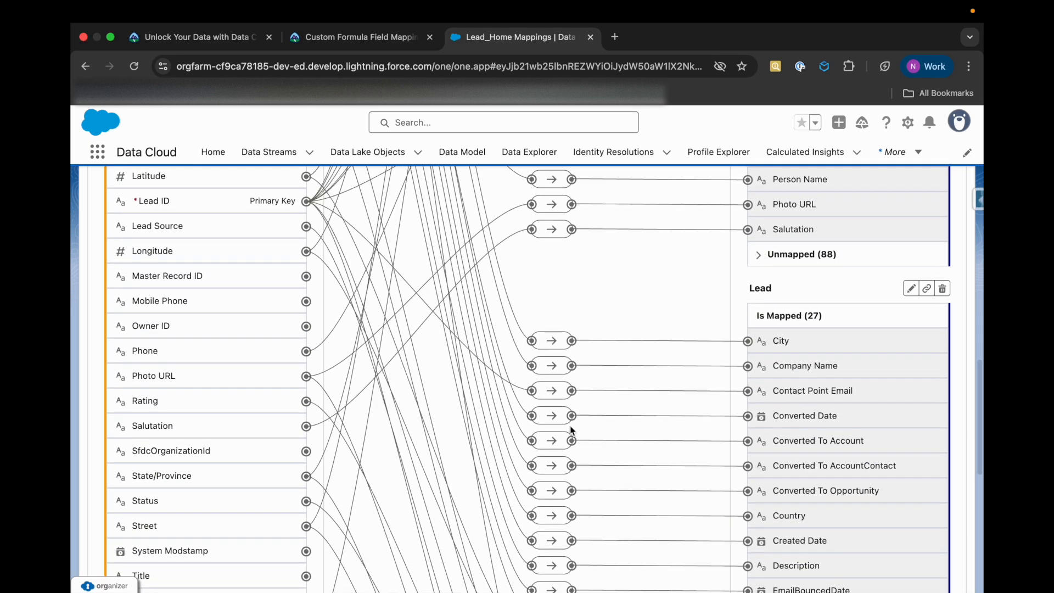
{"action": "scroll", "coordinate": [439, 364], "scroll_direction": "up", "scroll_amount": 20}
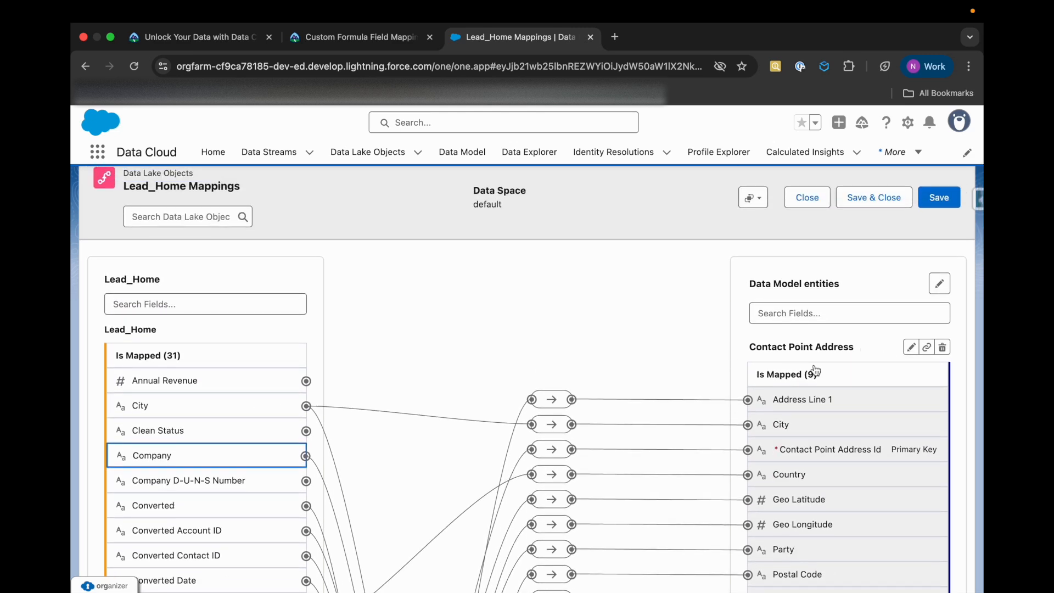
Select the Annual Revenue field and examine the mapped and unmapped fields of each data model entity, through the end of Lead
{"action": "left_click", "coordinate": [306, 381]}
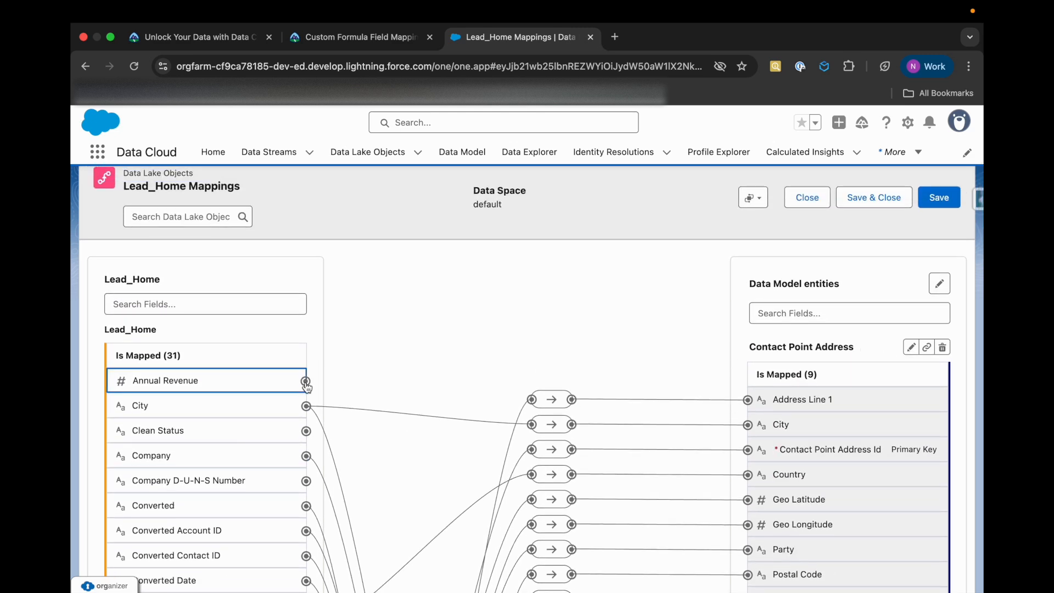
{"action": "scroll", "coordinate": [307, 383], "scroll_direction": "down", "scroll_amount": 3}
{"action": "scroll", "coordinate": [306, 381], "scroll_direction": "down", "scroll_amount": 4}
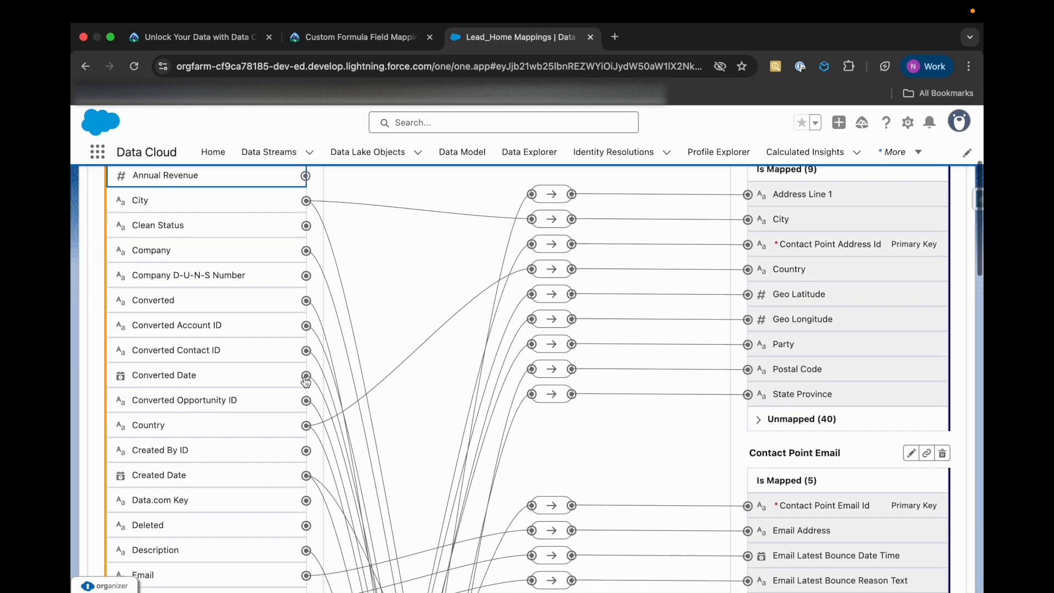
{"action": "scroll", "coordinate": [306, 384], "scroll_direction": "down", "scroll_amount": 20}
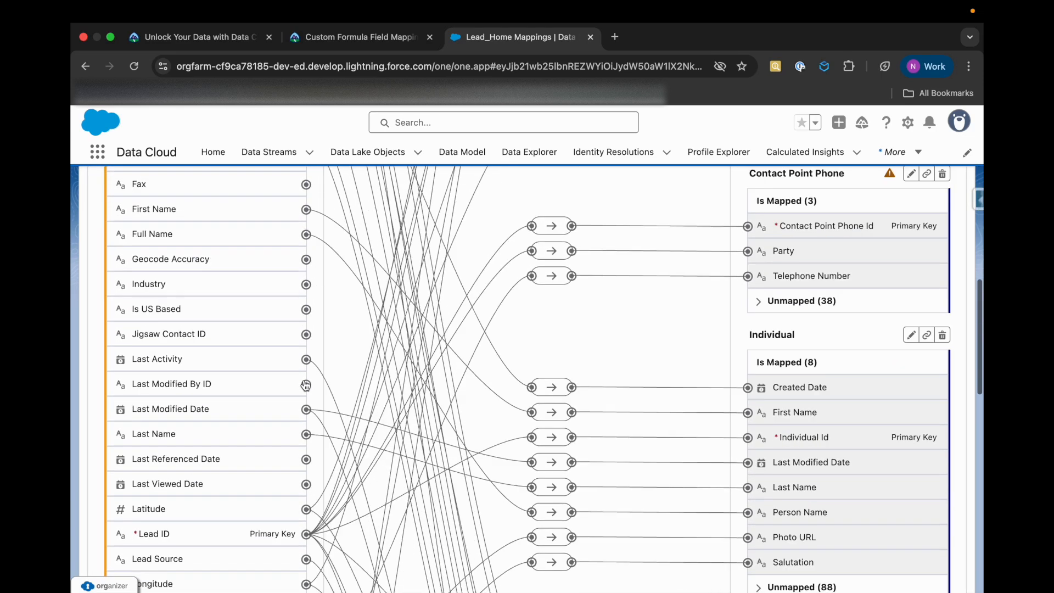
{"action": "scroll", "coordinate": [645, 515], "scroll_direction": "down", "scroll_amount": 10}
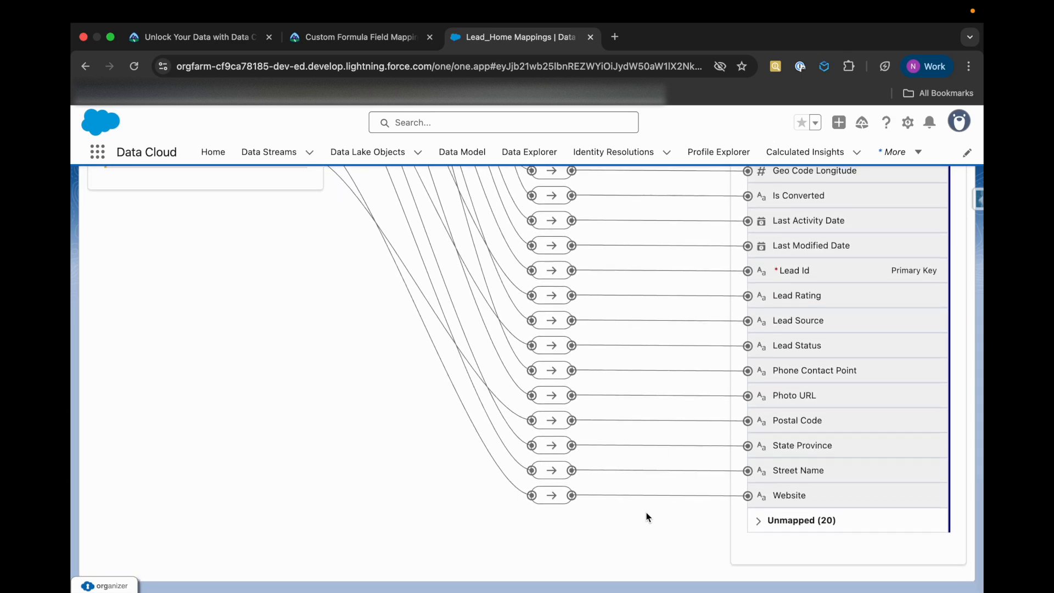
{"action": "scroll", "coordinate": [793, 408], "scroll_direction": "up", "scroll_amount": 7}
{"action": "scroll", "coordinate": [793, 408], "scroll_direction": "up", "scroll_amount": 19}
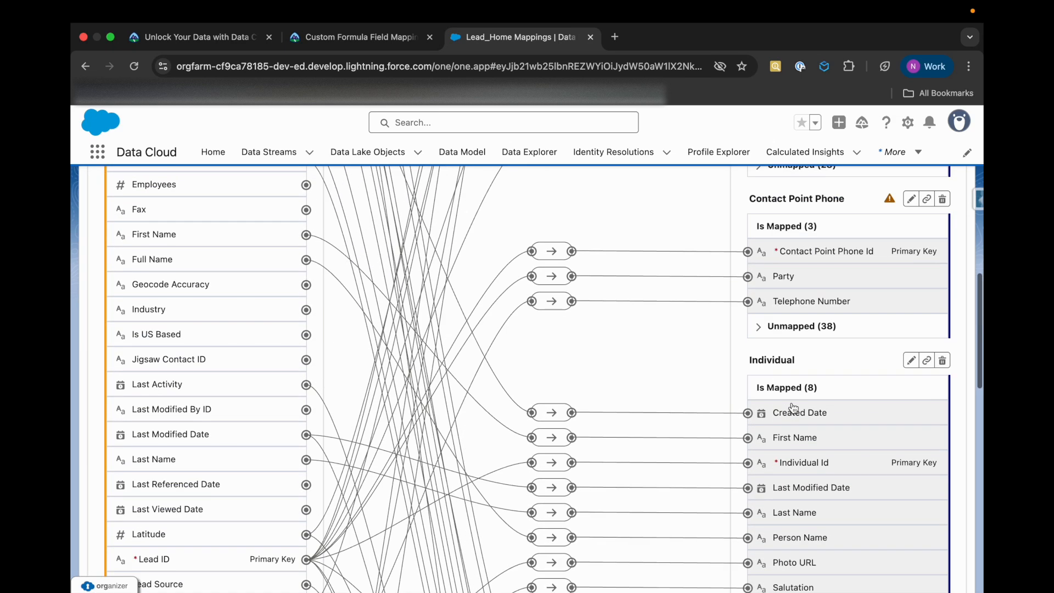
{"action": "scroll", "coordinate": [785, 245], "scroll_direction": "up", "scroll_amount": 2}
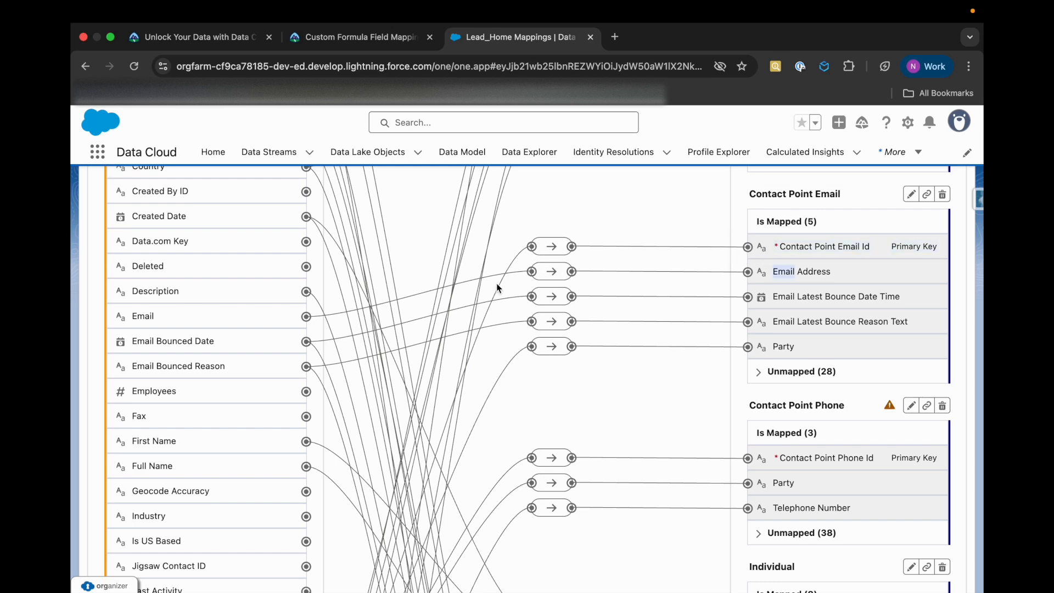
Search the Lead_Home fields and the Data Model entities for "is", consulting the Trailhead instructions in between
{"action": "scroll", "coordinate": [218, 406], "scroll_direction": "up", "scroll_amount": 14}
{"action": "left_click", "coordinate": [172, 323]}
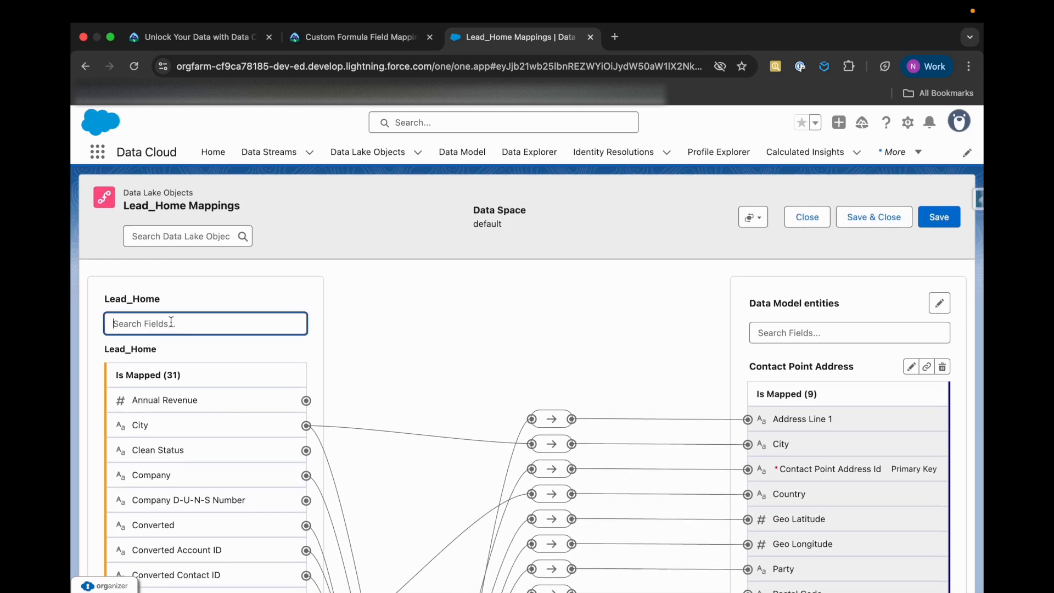
{"action": "type", "text": "is"}
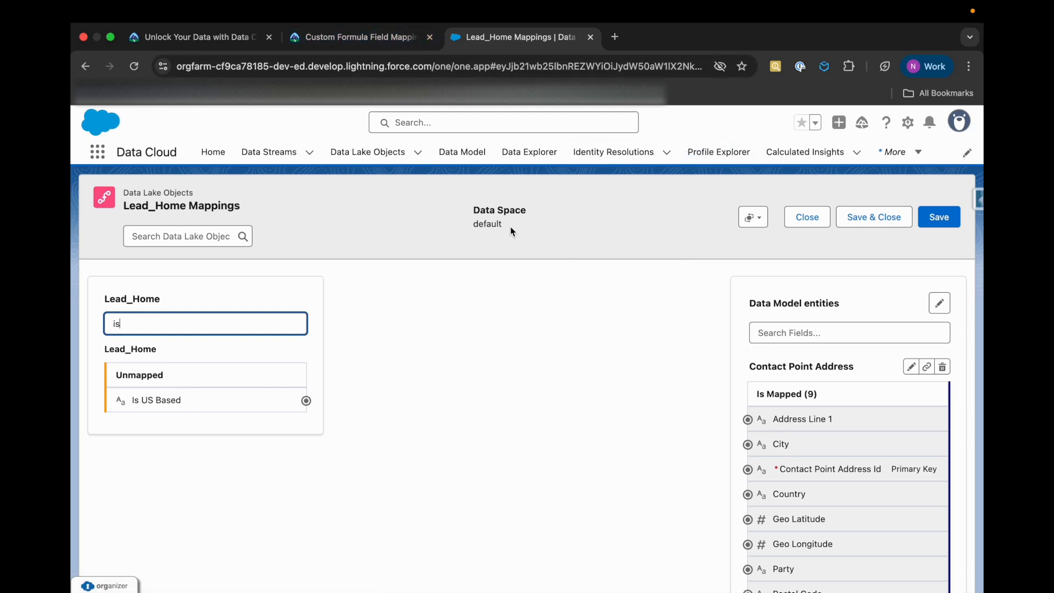
{"action": "left_click", "coordinate": [358, 48]}
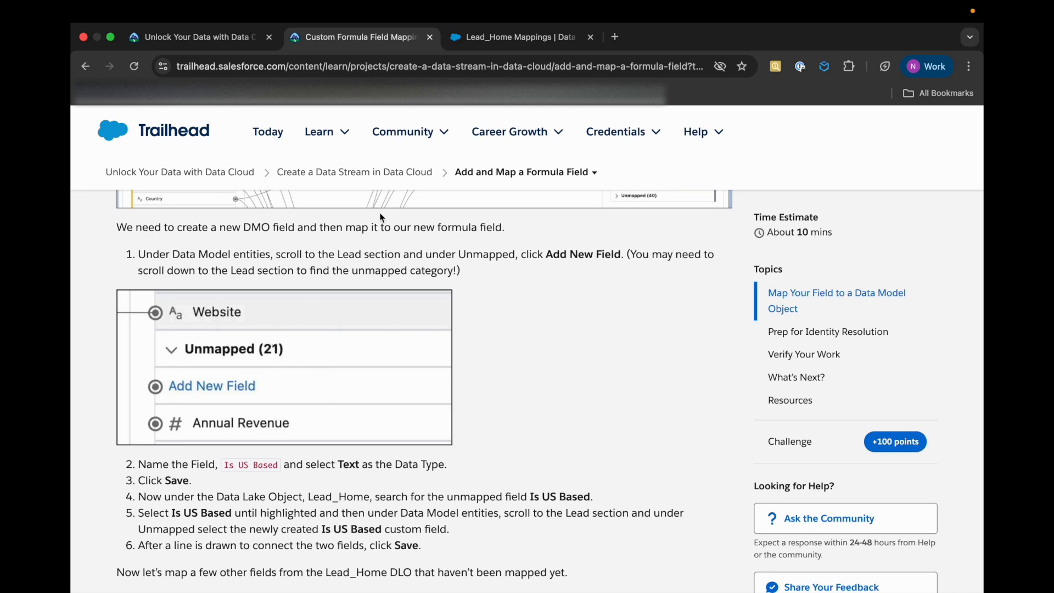
{"action": "left_click", "coordinate": [494, 40]}
{"action": "left_click", "coordinate": [778, 341]}
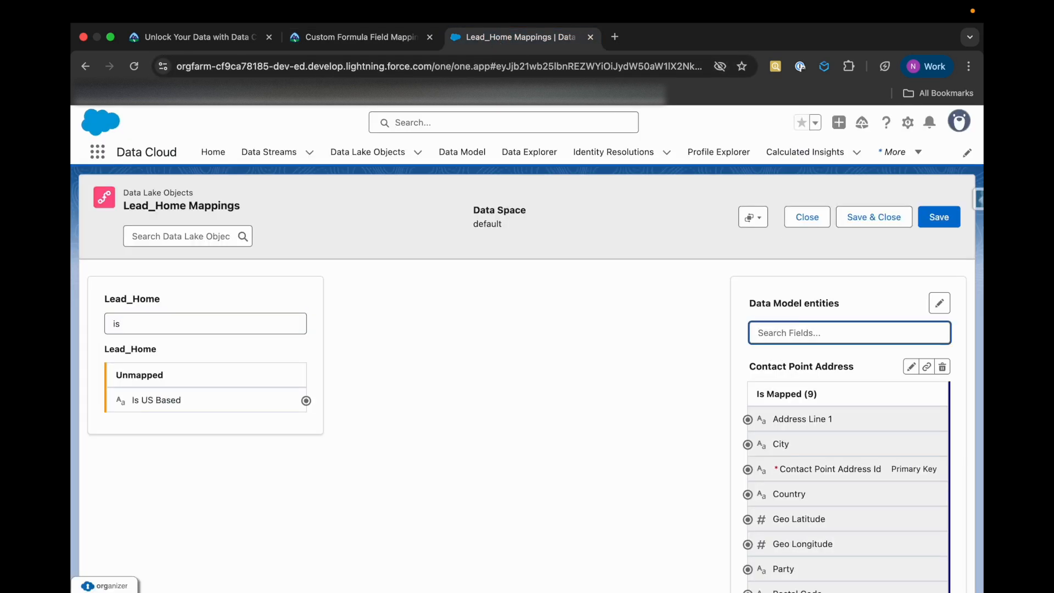
{"action": "type", "text": "IS"}
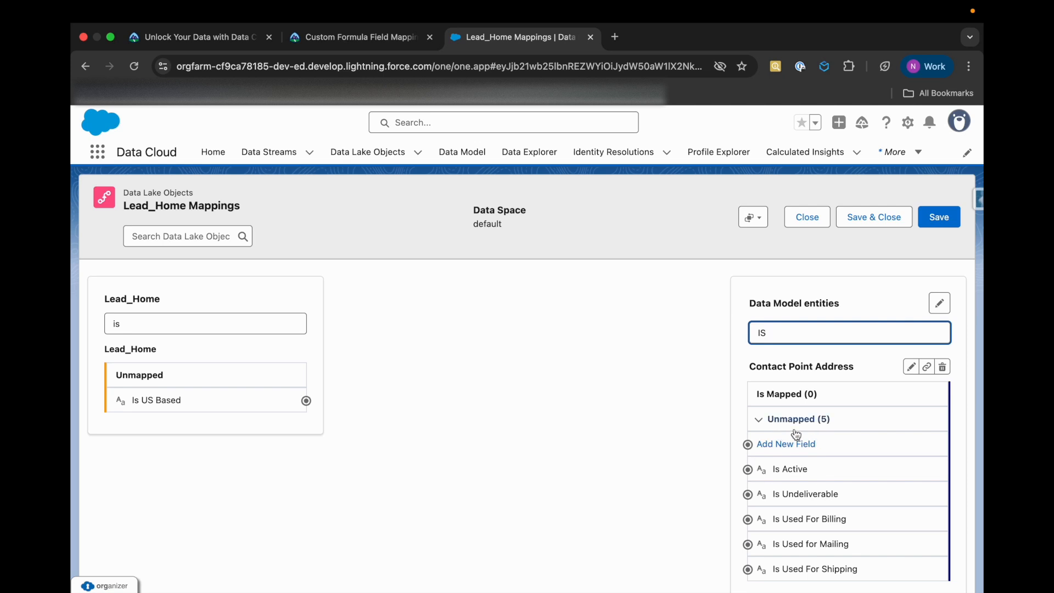
{"action": "scroll", "coordinate": [802, 438], "scroll_direction": "down", "scroll_amount": 2}
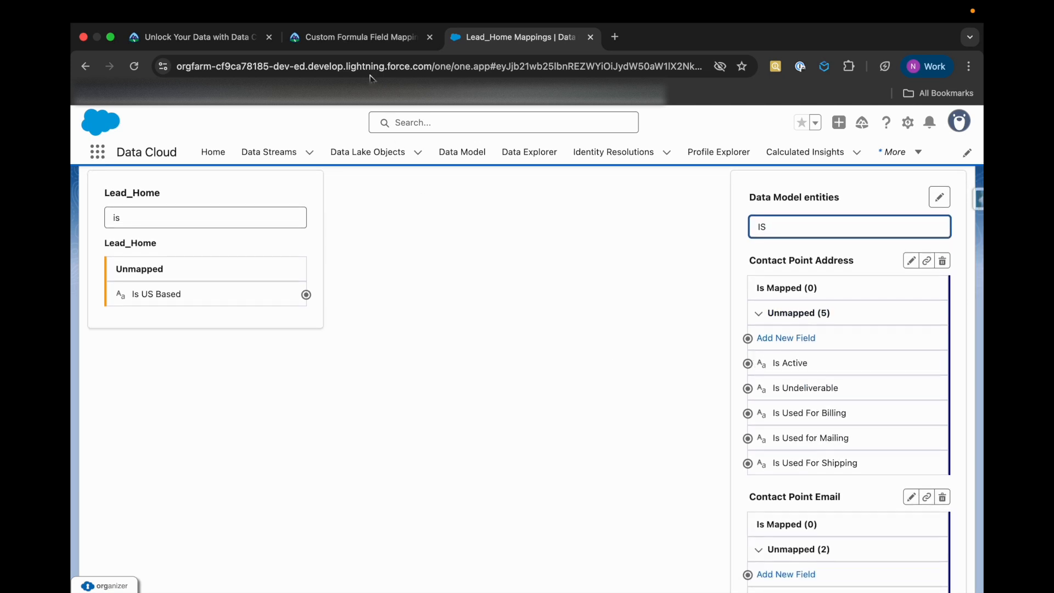
Reread the Trailhead instruction on adding a new field under the Lead section, and return to the Lead_Home mappings
{"action": "left_click", "coordinate": [357, 47]}
{"action": "scroll", "coordinate": [527, 384], "scroll_direction": "up", "scroll_amount": 1}
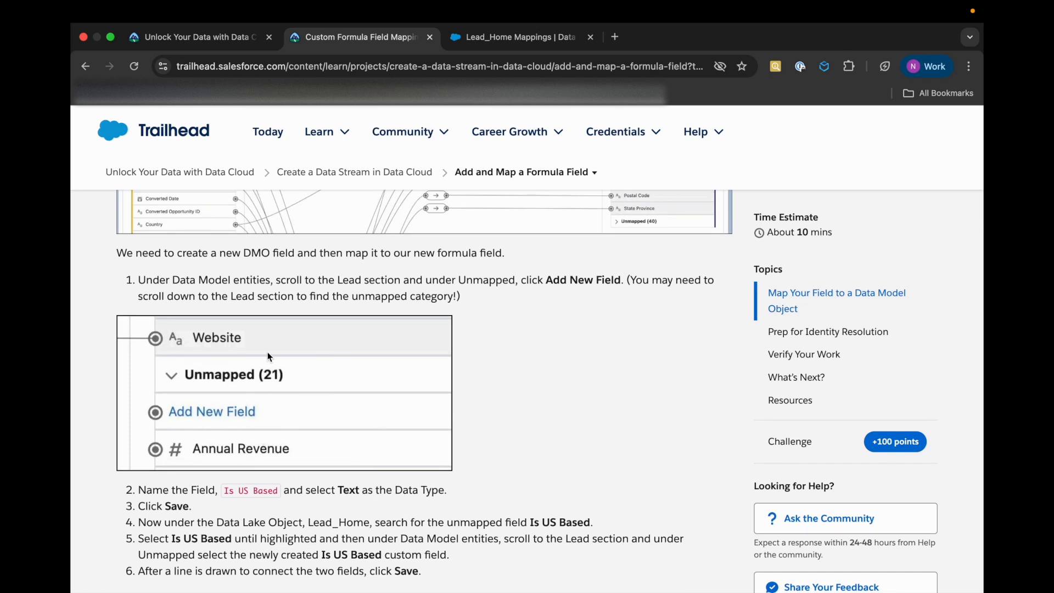
{"action": "scroll", "coordinate": [269, 358], "scroll_direction": "up", "scroll_amount": 1}
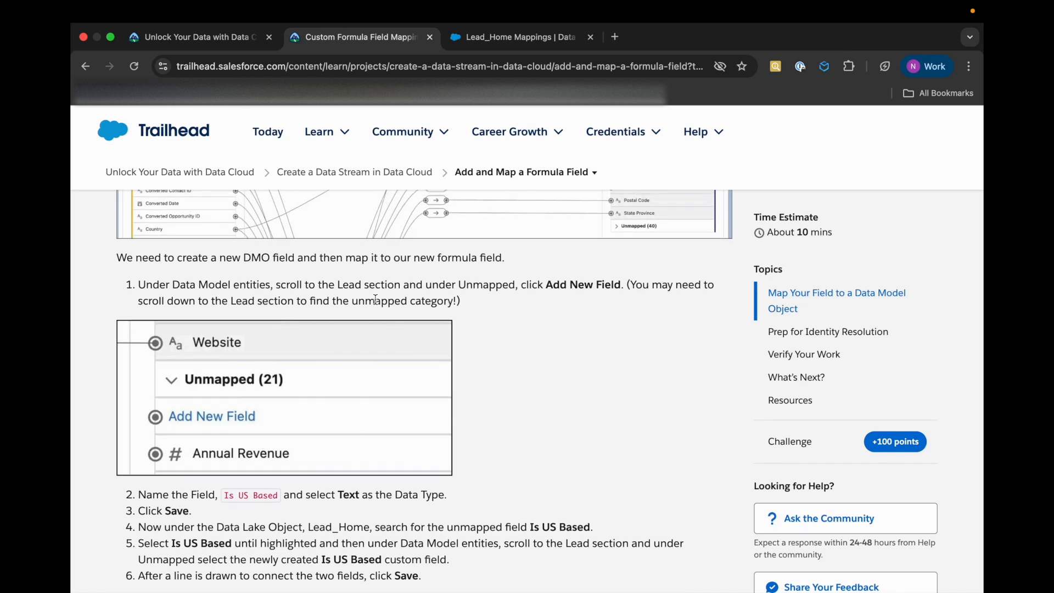
{"action": "left_click_drag", "start_coordinate": [337, 286], "coordinate": [420, 286]}
{"action": "left_click", "coordinate": [511, 39]}
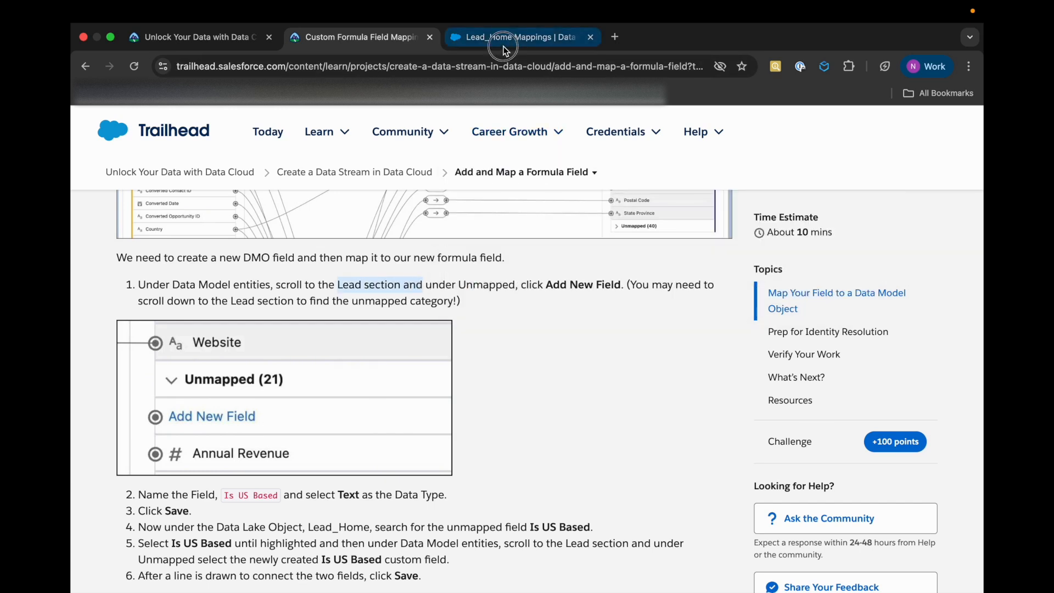
Start a new field under the Lead entity's unmapped fields and enter Is Us Based as its label
{"action": "scroll", "coordinate": [752, 338], "scroll_direction": "down", "scroll_amount": 2}
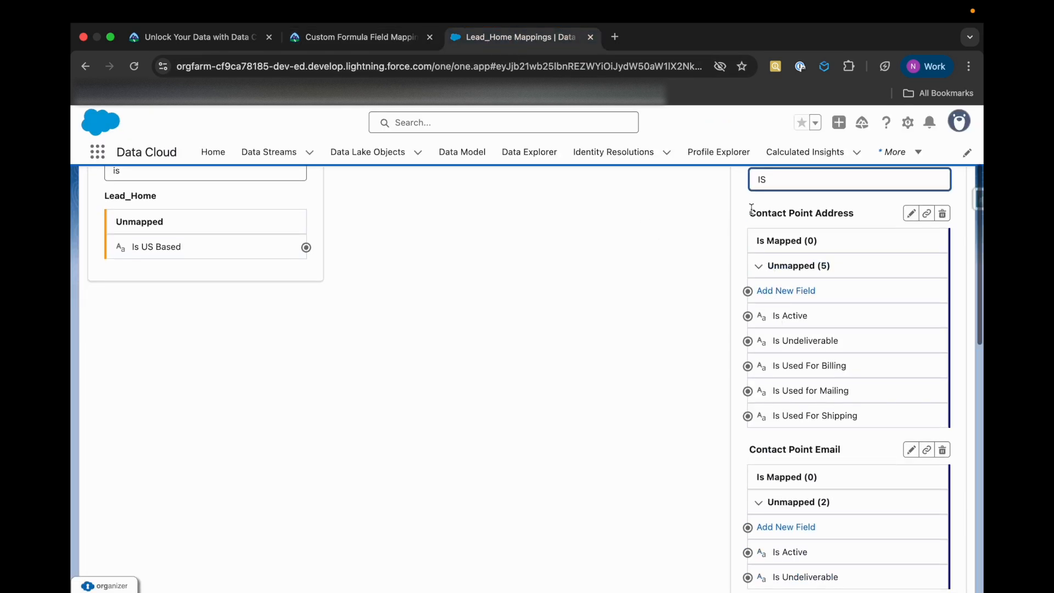
{"action": "left_click", "coordinate": [749, 215]}
{"action": "left_click_drag", "start_coordinate": [749, 215], "coordinate": [849, 218]}
{"action": "scroll", "coordinate": [849, 219], "scroll_direction": "down", "scroll_amount": 4}
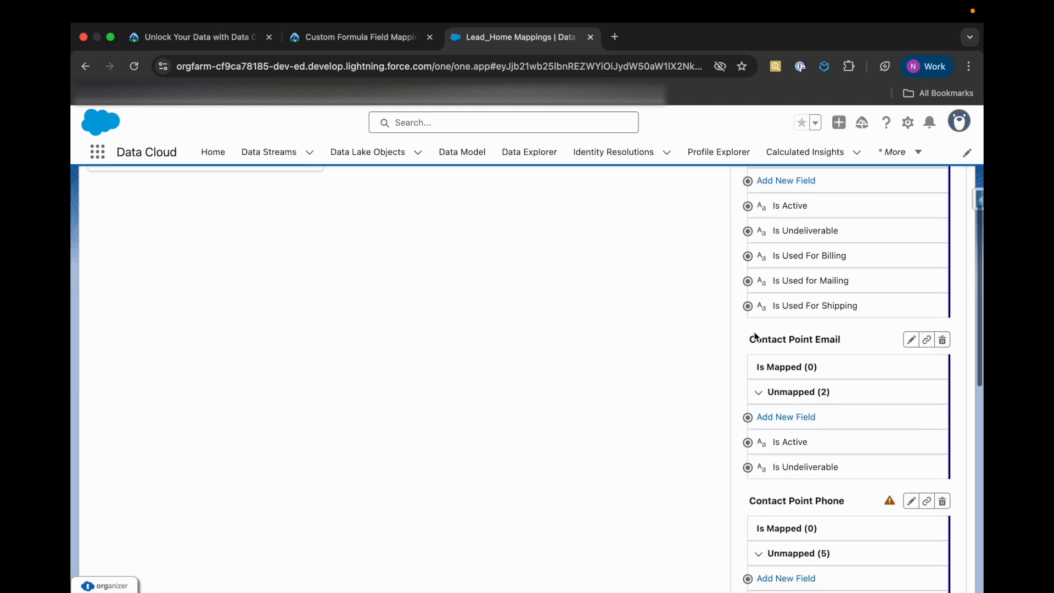
{"action": "left_click_drag", "start_coordinate": [749, 338], "coordinate": [854, 342]}
{"action": "scroll", "coordinate": [818, 404], "scroll_direction": "down", "scroll_amount": 15}
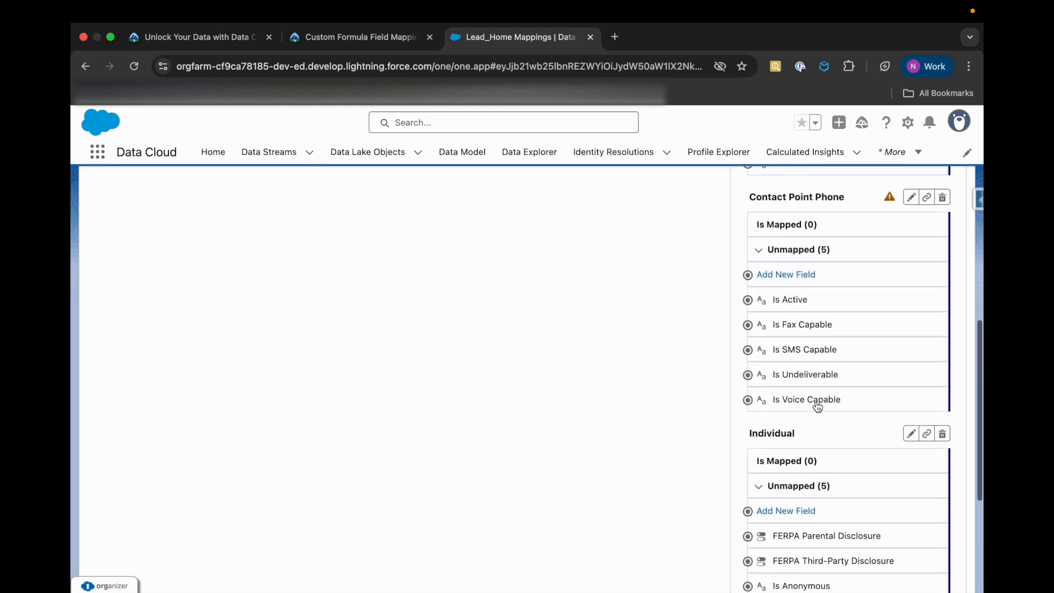
{"action": "scroll", "coordinate": [817, 404], "scroll_direction": "down", "scroll_amount": 4}
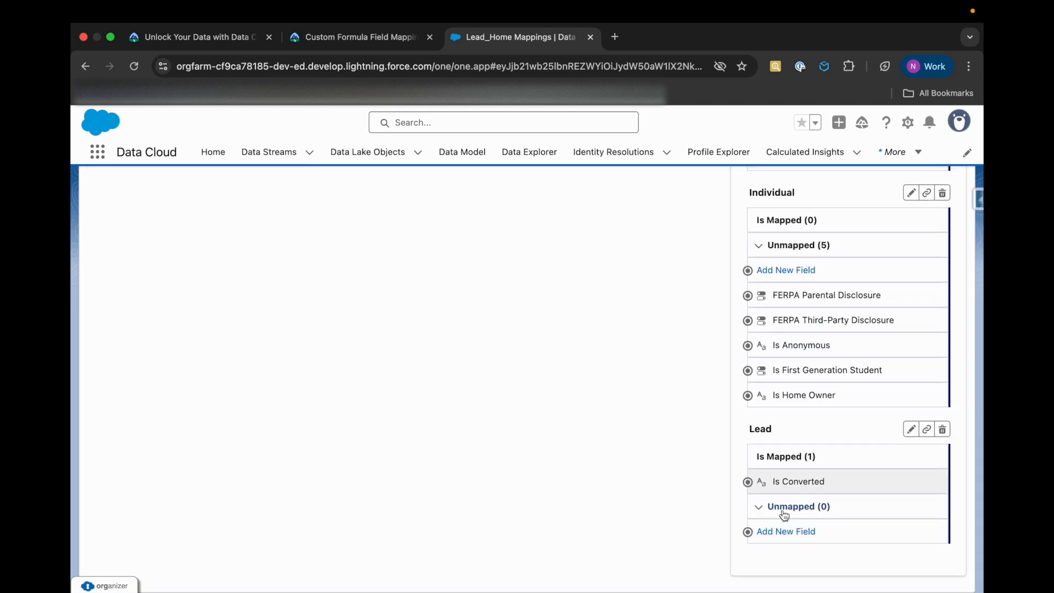
{"action": "left_click", "coordinate": [796, 541]}
{"action": "left_click", "coordinate": [403, 330]}
{"action": "type", "text": "Is Us Based"}
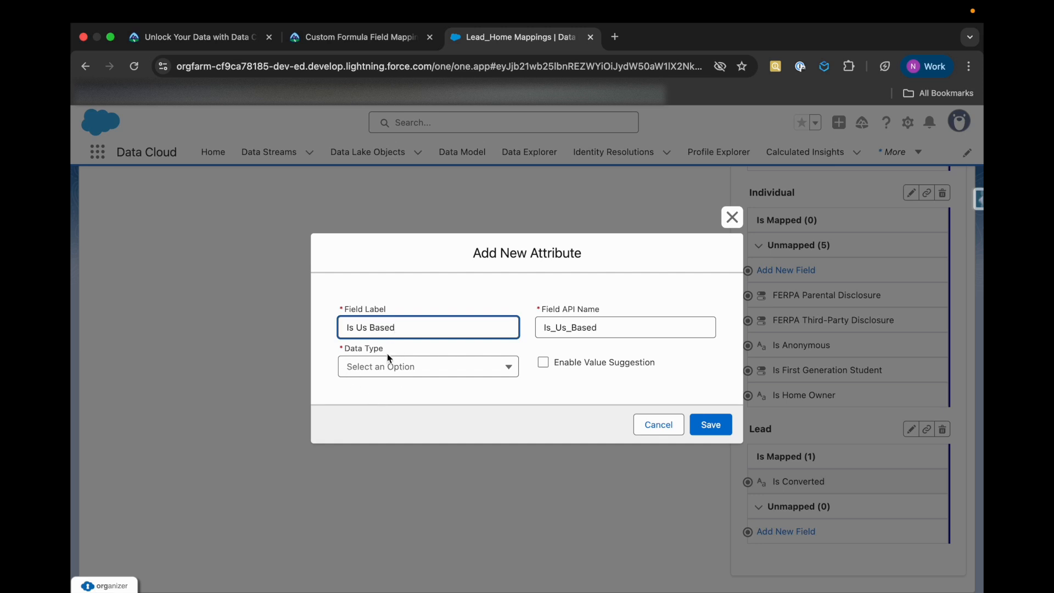
Copy the exact field name from the Trailhead instructions and replace the new field's label with Is US Based
{"action": "left_click", "coordinate": [356, 37]}
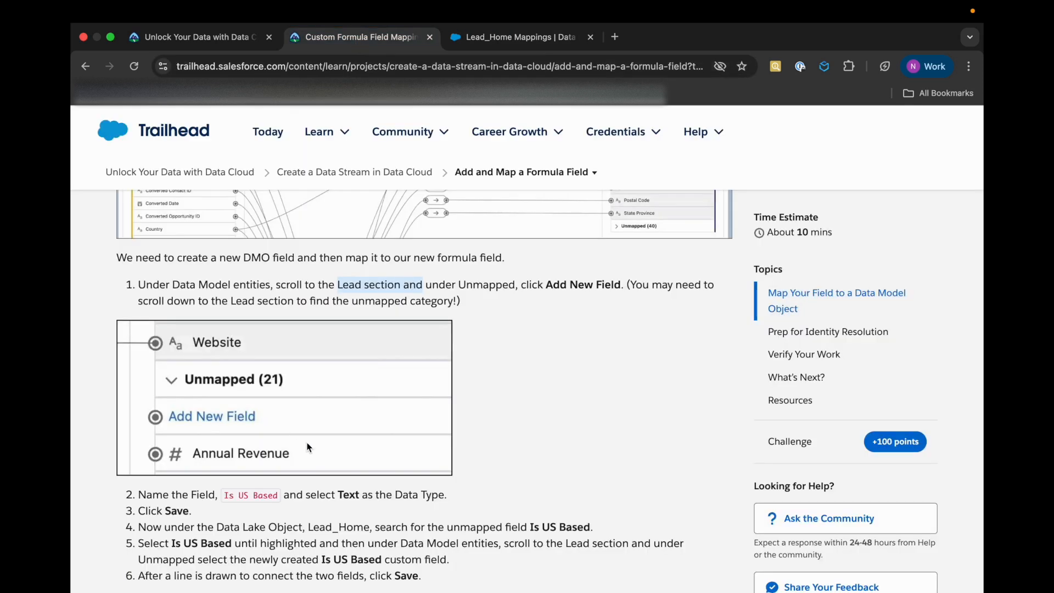
{"action": "left_click_drag", "start_coordinate": [279, 495], "coordinate": [222, 495]}
{"action": "key", "text": "ctrl+c"}
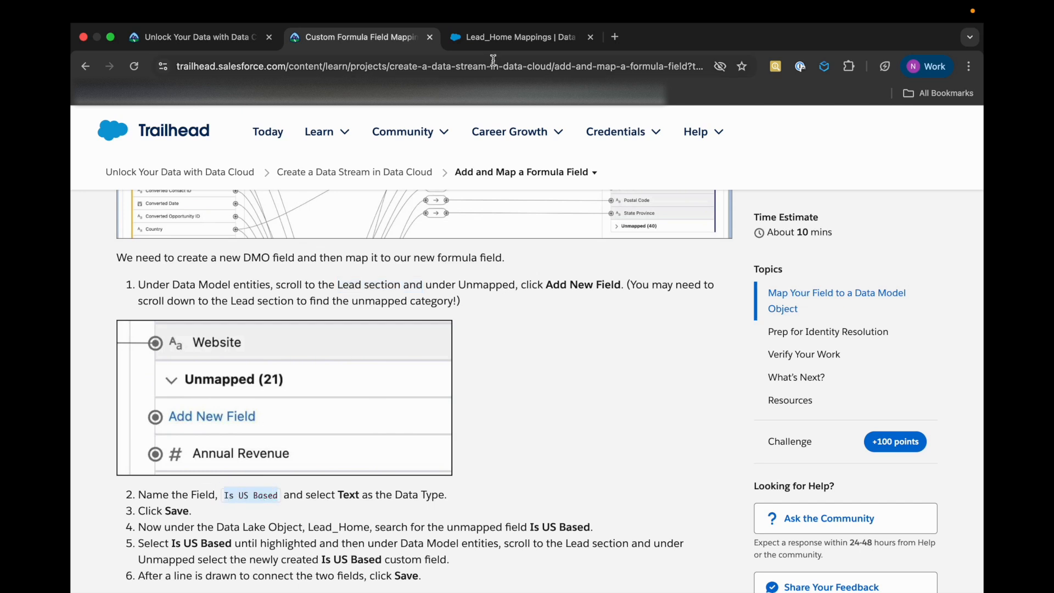
{"action": "left_click", "coordinate": [491, 38]}
{"action": "key", "text": "ctrl+a"}
{"action": "key", "text": "ctrl+v"}
Clear the new field's API name and enter Is_US_Based, rechecking the Trailhead instructions along the way
{"action": "left_click", "coordinate": [606, 328]}
{"action": "key", "text": "ctrl+a"}
{"action": "key", "text": "BackSpace"}
{"action": "left_click", "coordinate": [473, 323]}
{"action": "key", "text": "Tab"}
{"action": "key", "text": "Tab"}
{"action": "left_click", "coordinate": [588, 322]}
{"action": "left_click", "coordinate": [355, 44]}
{"action": "scroll", "coordinate": [527, 329], "scroll_direction": "down", "scroll_amount": 2}
{"action": "mouse_move", "coordinate": [618, 147]}
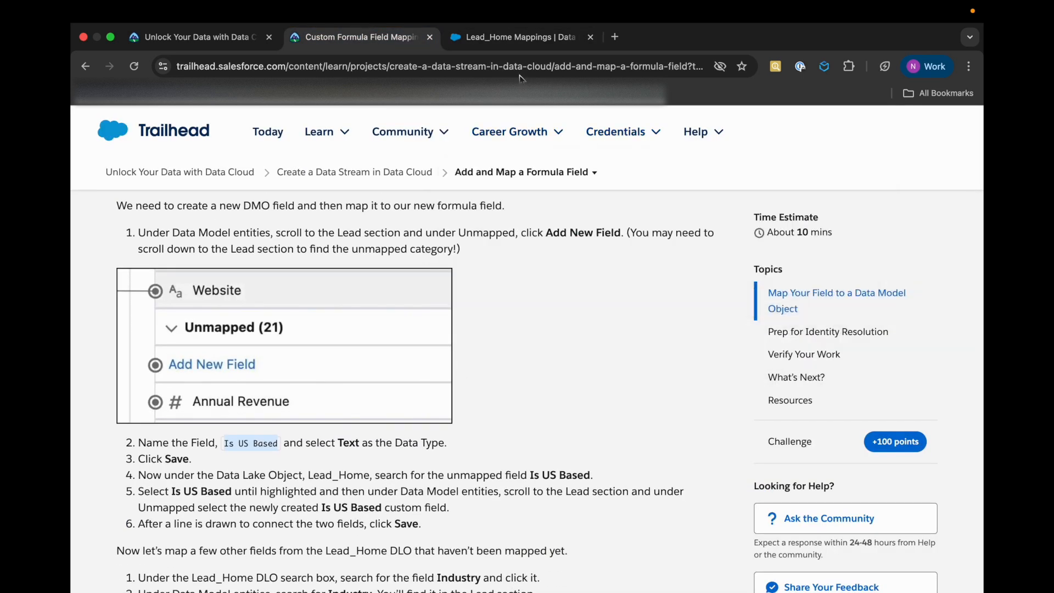
{"action": "left_click", "coordinate": [513, 36]}
{"action": "left_click", "coordinate": [419, 323]}
{"action": "left_click", "coordinate": [546, 308]}
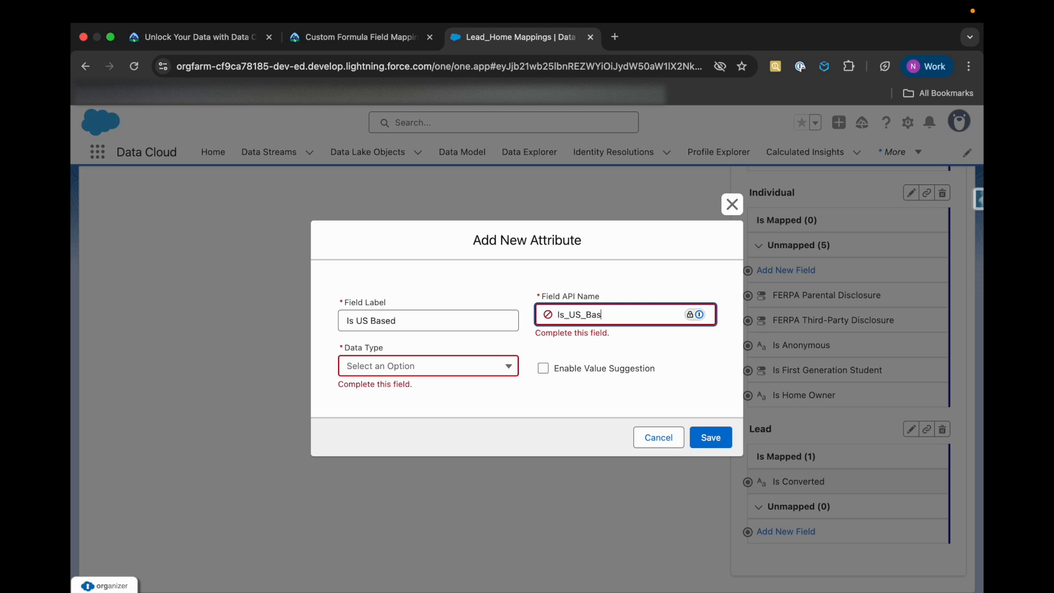
Set the new field's data type to Text, check it against the Trailhead instructions, and save the field
{"action": "left_click", "coordinate": [470, 369]}
{"action": "left_click", "coordinate": [386, 387]}
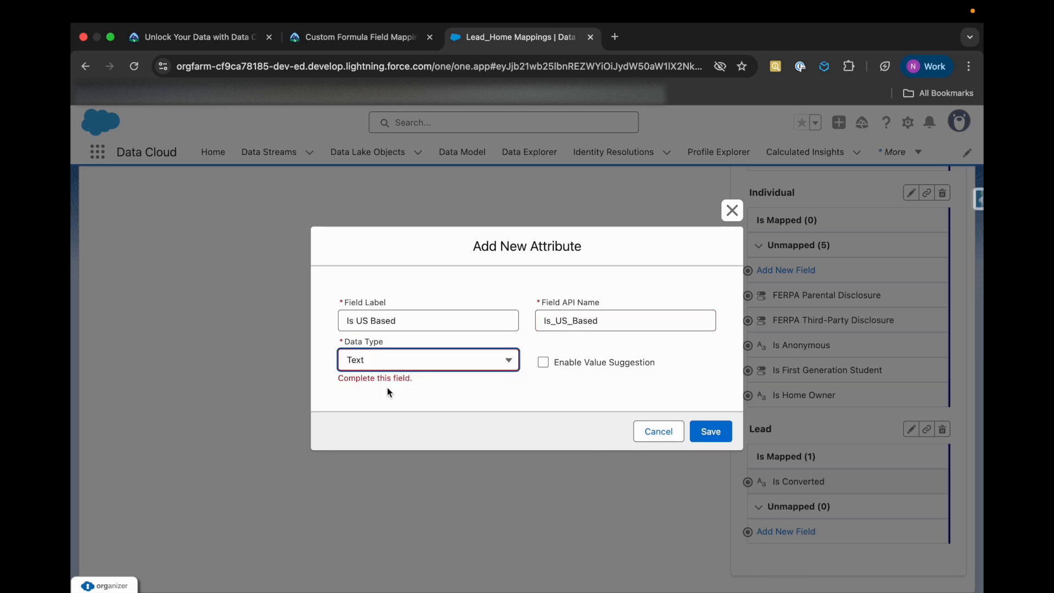
{"action": "left_click", "coordinate": [386, 37]}
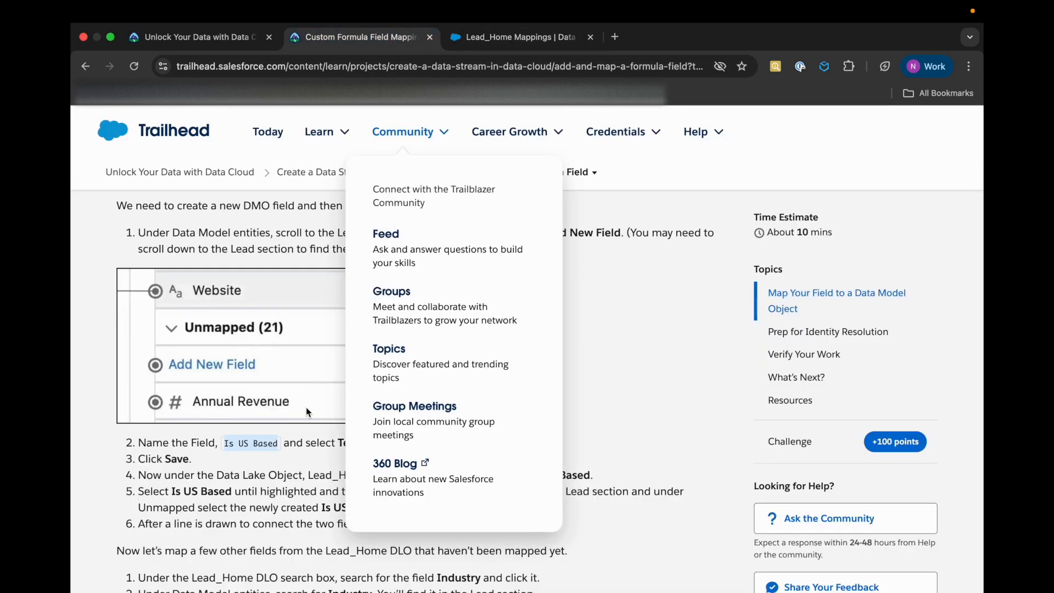
{"action": "scroll", "coordinate": [293, 514], "scroll_direction": "down", "scroll_amount": 1}
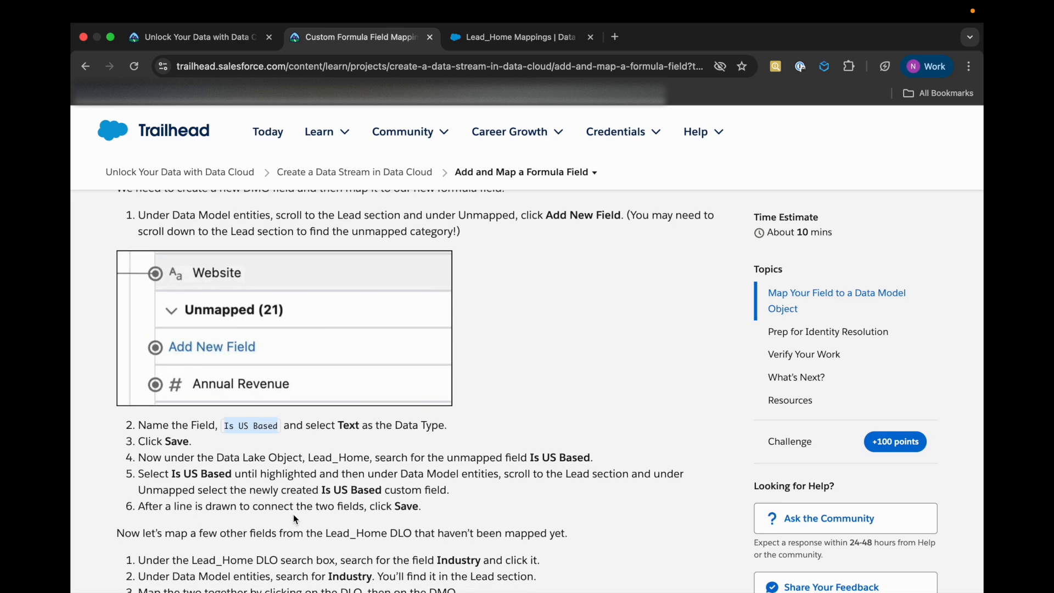
{"action": "left_click", "coordinate": [483, 37]}
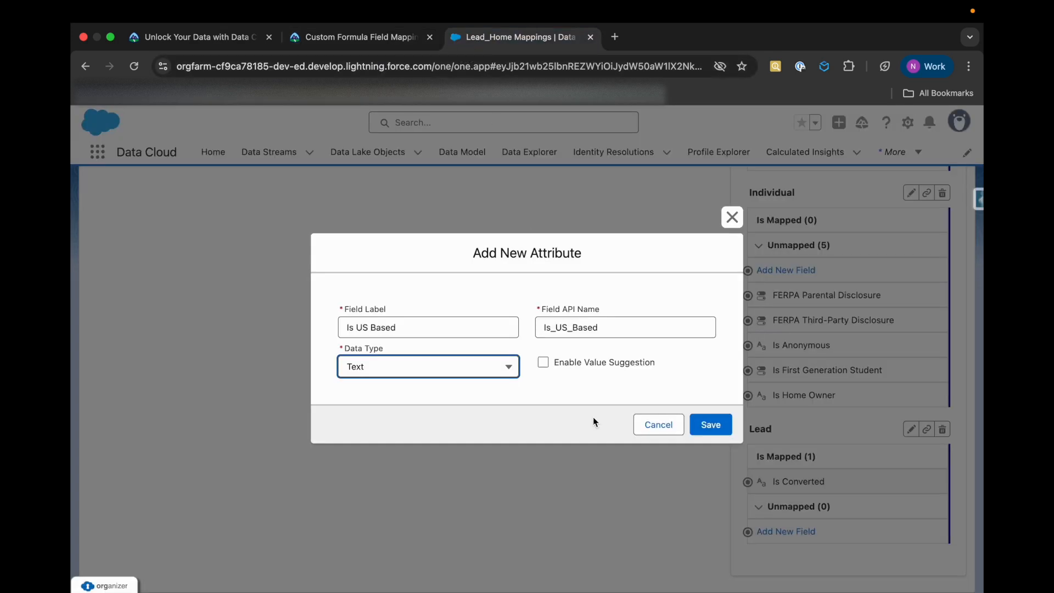
{"action": "left_click", "coordinate": [707, 426]}
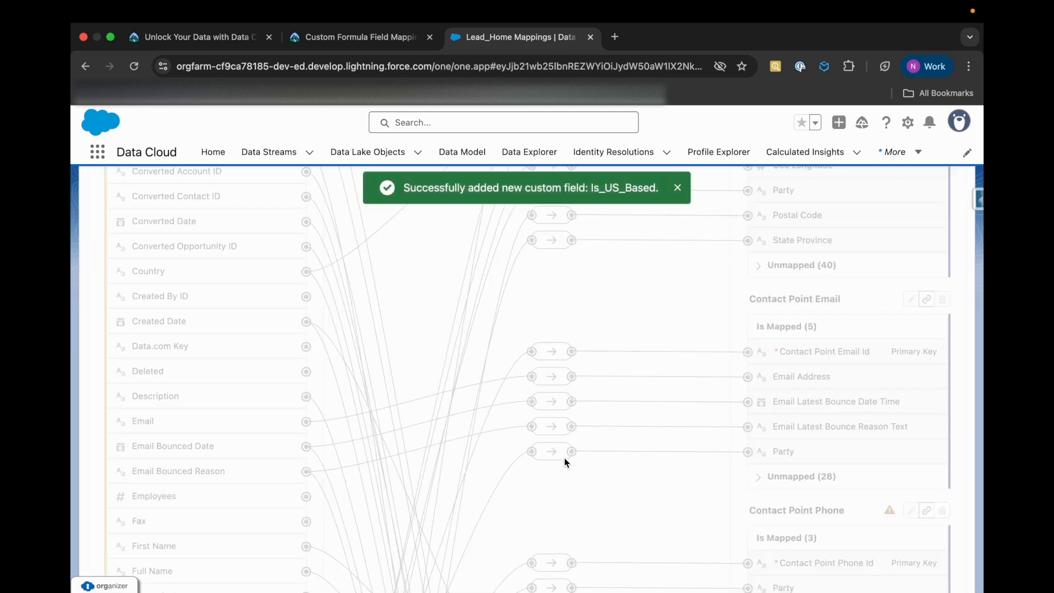
Read the Trailhead steps for connecting the two Is US Based fields, and return to the Lead_Home mappings
{"action": "scroll", "coordinate": [565, 439], "scroll_direction": "up", "scroll_amount": 3}
{"action": "scroll", "coordinate": [564, 410], "scroll_direction": "up", "scroll_amount": 4}
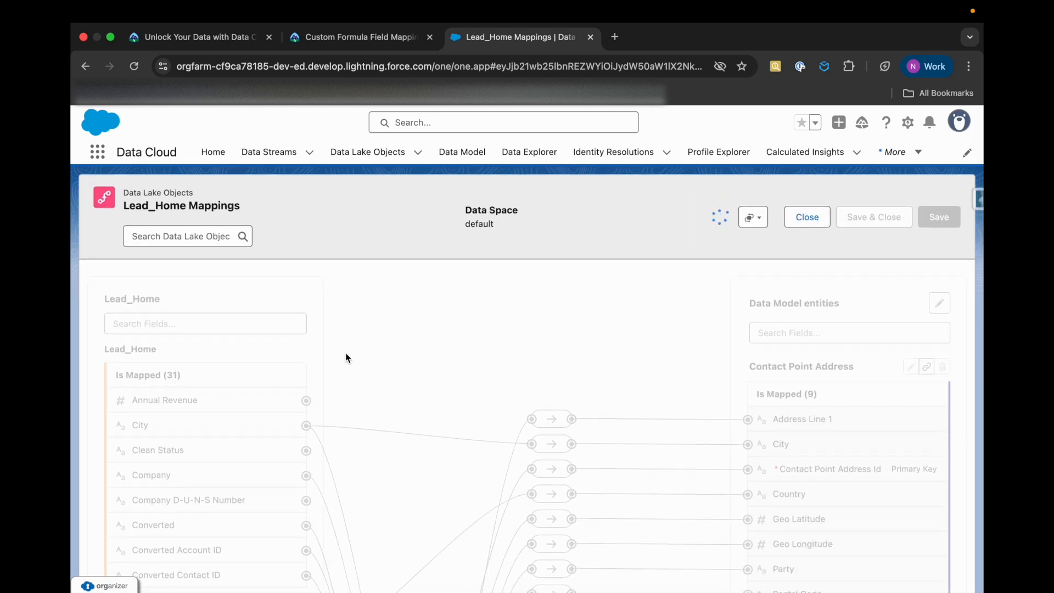
{"action": "left_click", "coordinate": [380, 47]}
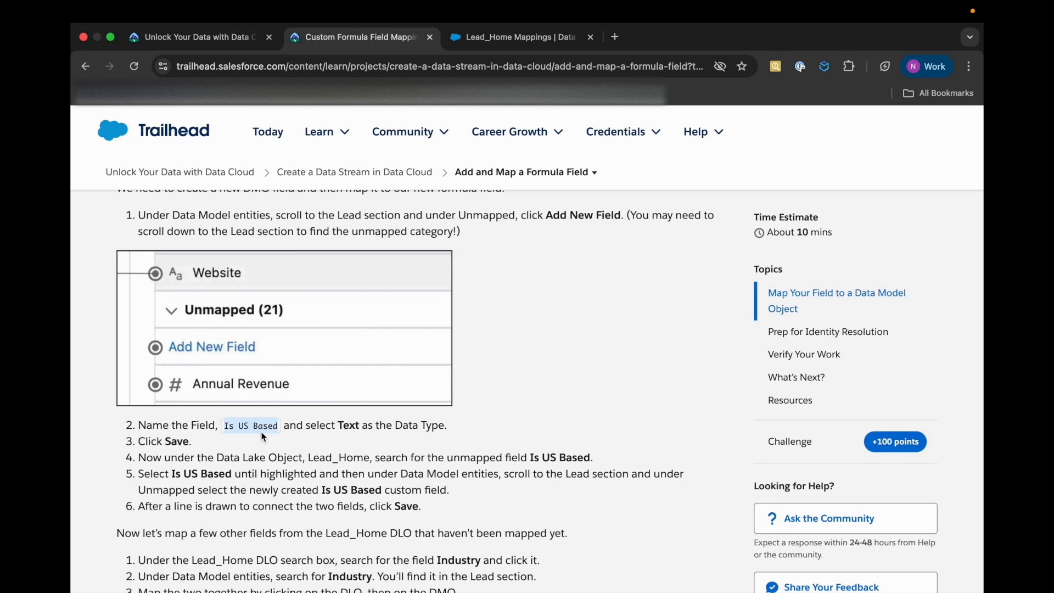
{"action": "scroll", "coordinate": [262, 437], "scroll_direction": "down", "scroll_amount": 5}
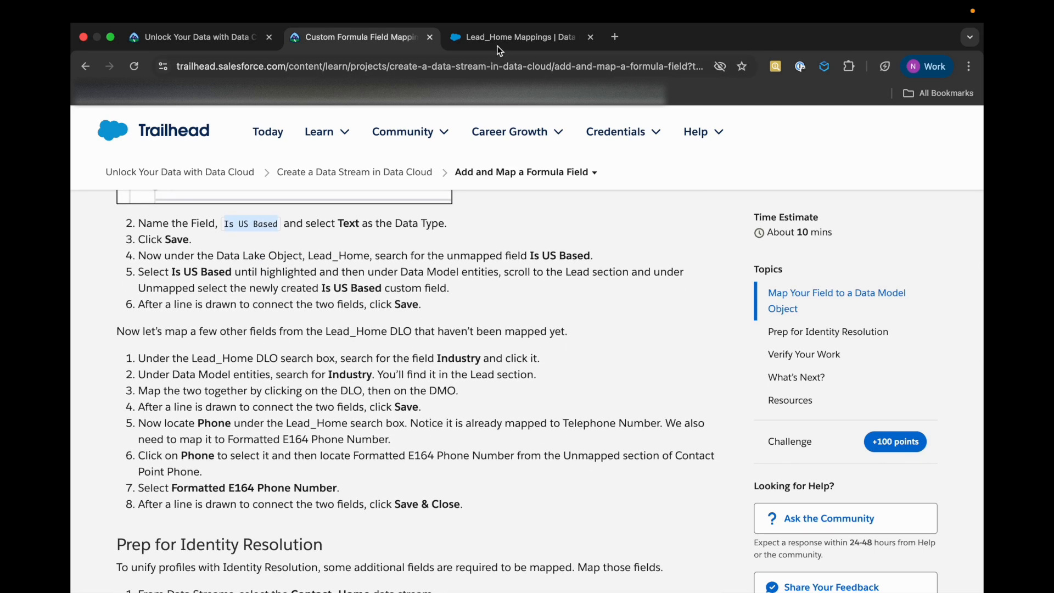
{"action": "left_click", "coordinate": [498, 49]}
Filter the Lead_Home fields by "is" and the Data Model entities by "is us bas" to locate both Is US Based fields
{"action": "left_click", "coordinate": [178, 324]}
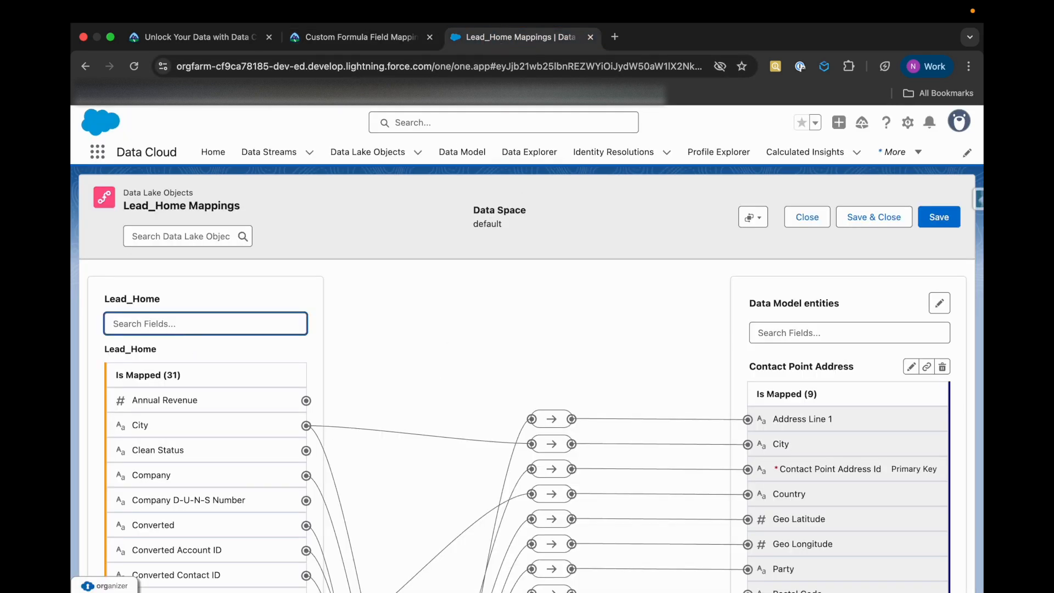
{"action": "type", "text": "is"}
{"action": "left_click", "coordinate": [826, 334]}
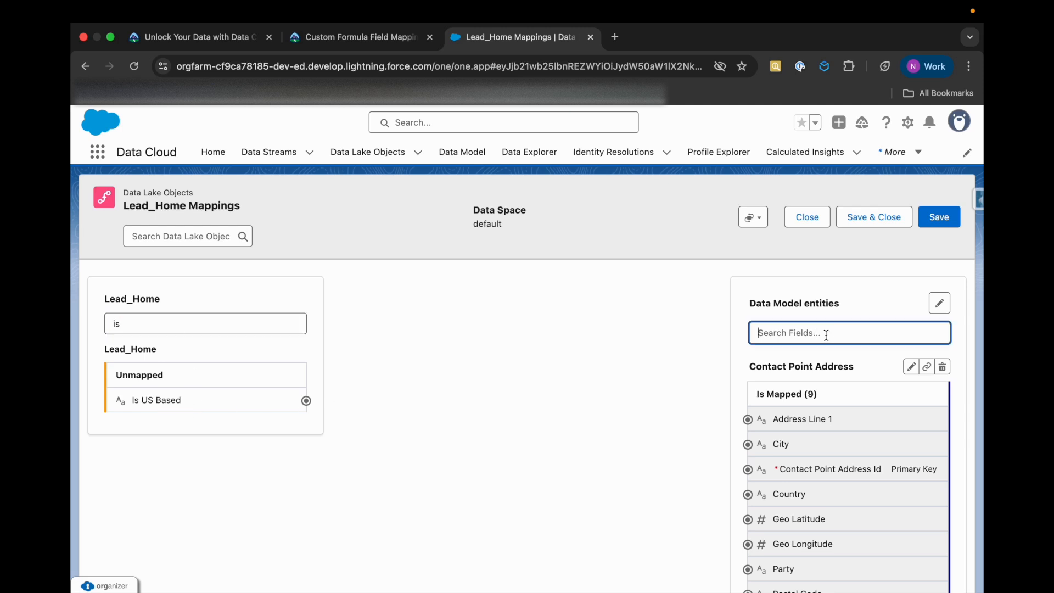
{"action": "type", "text": "is"}
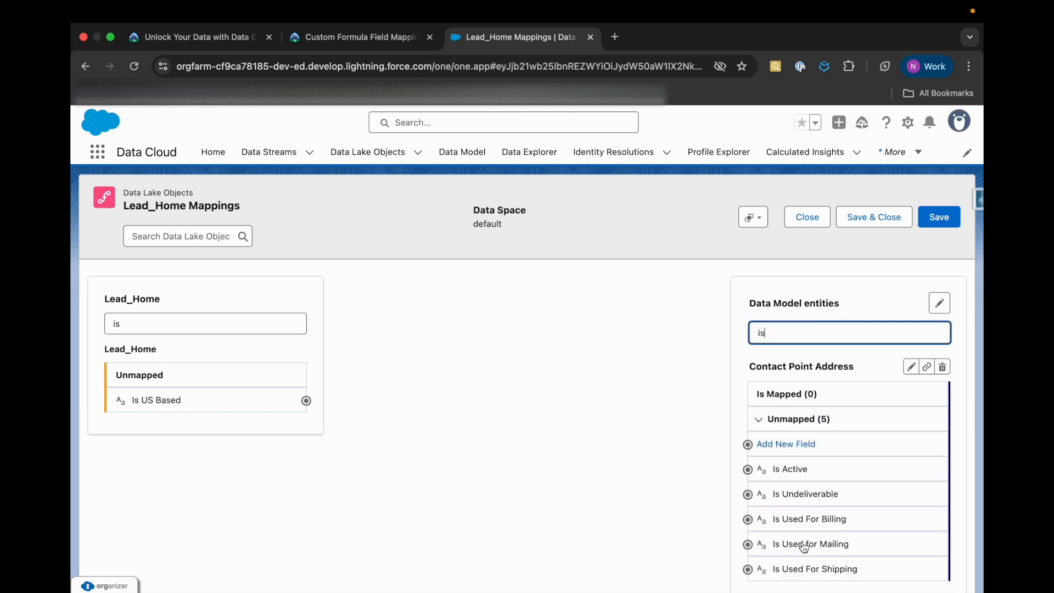
{"action": "scroll", "coordinate": [803, 546], "scroll_direction": "down", "scroll_amount": 5}
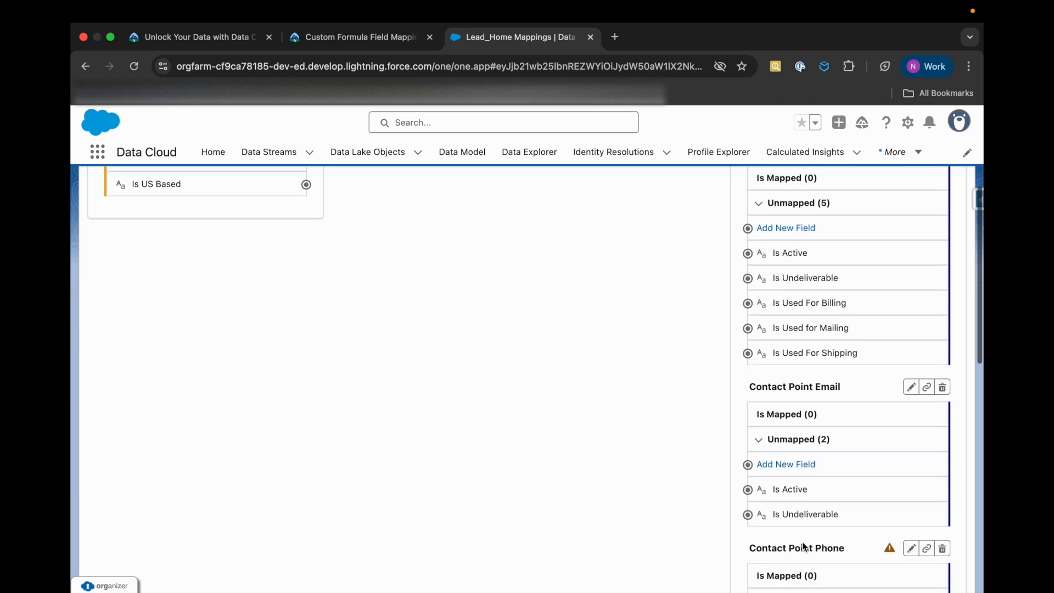
{"action": "type", "text": "us"}
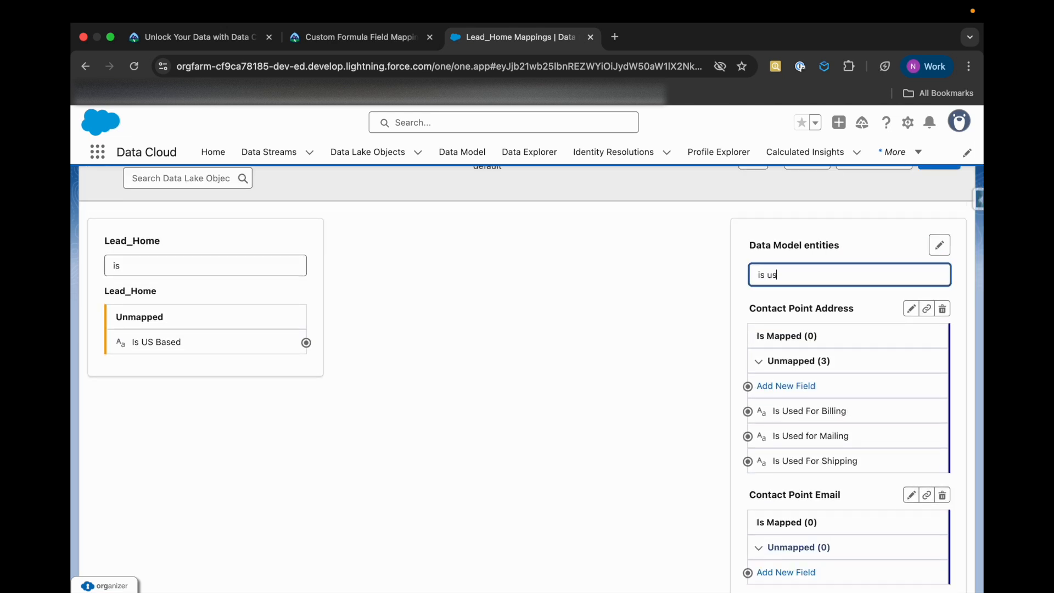
{"action": "type", "text": " bas"}
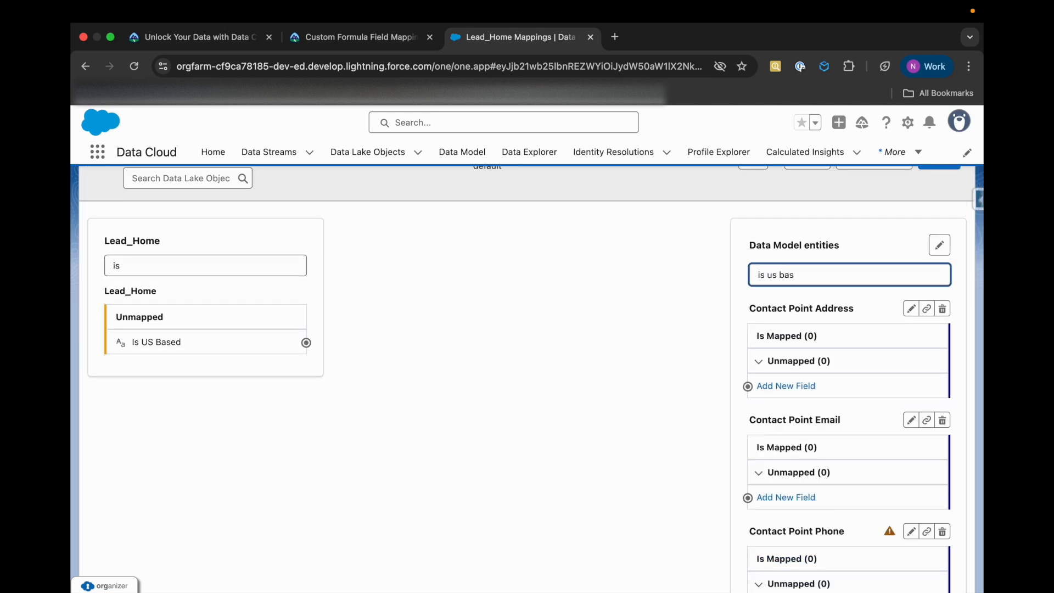
{"action": "scroll", "coordinate": [812, 510], "scroll_direction": "down", "scroll_amount": 8}
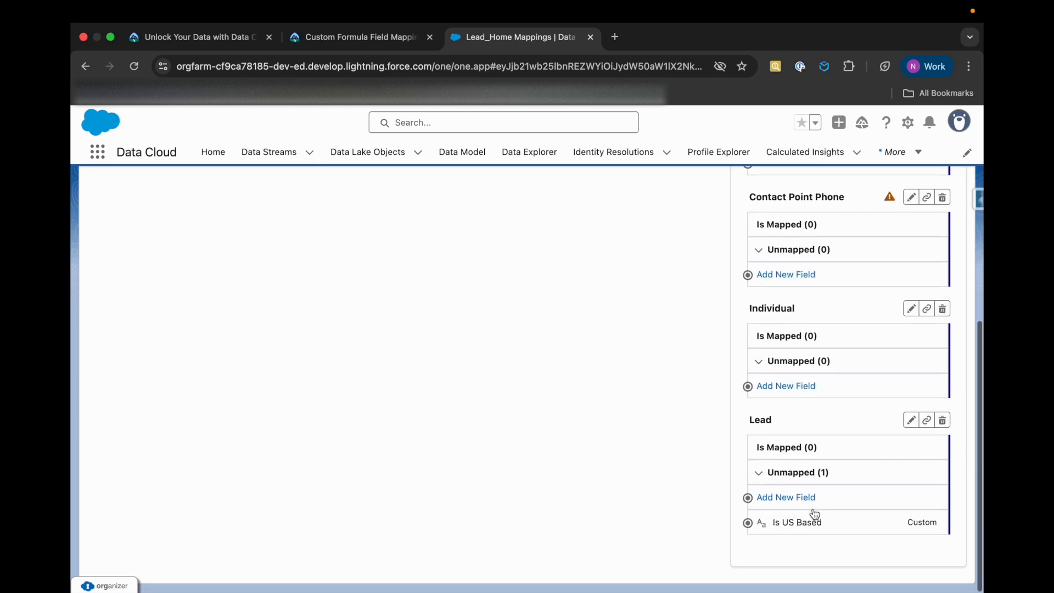
Map Lead_Home's Is US Based field to the custom Is US Based field in the Lead entity
{"action": "scroll", "coordinate": [814, 513], "scroll_direction": "up", "scroll_amount": 1}
{"action": "left_click_drag", "start_coordinate": [748, 531], "coordinate": [453, 346]}
{"action": "scroll", "coordinate": [549, 478], "scroll_direction": "up", "scroll_amount": 7}
{"action": "left_click", "coordinate": [453, 350]}
{"action": "left_click_drag", "start_coordinate": [305, 302], "coordinate": [754, 538]}
{"action": "scroll", "coordinate": [478, 390], "scroll_direction": "down", "scroll_amount": 5}
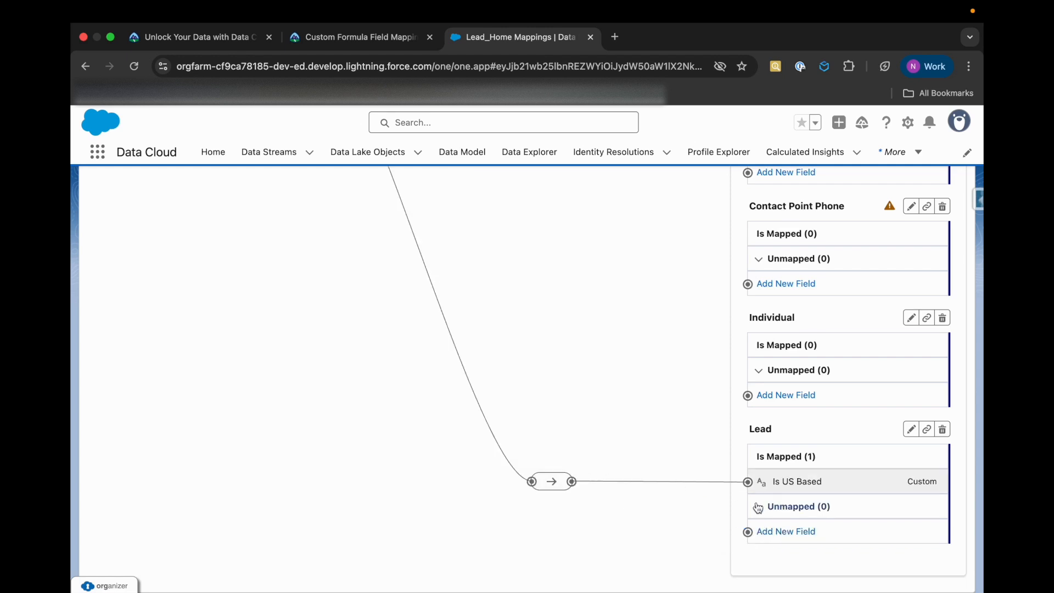
{"action": "scroll", "coordinate": [524, 417], "scroll_direction": "up", "scroll_amount": 7}
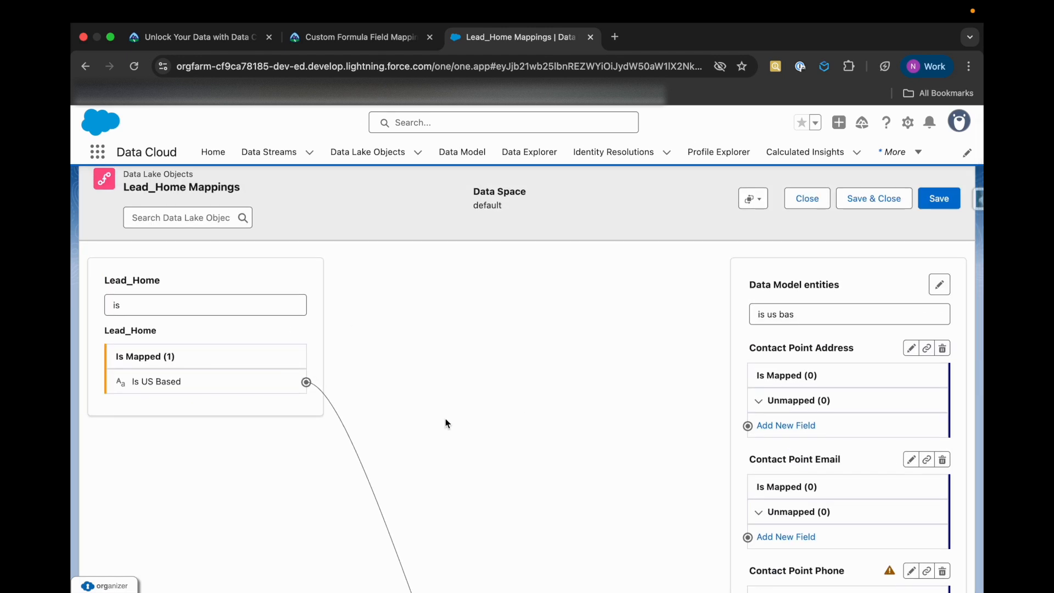
Save the Is US Based mapping and check the Trailhead instructions for mapping the Industry field
{"action": "left_click", "coordinate": [939, 198]}
{"action": "left_click", "coordinate": [337, 37]}
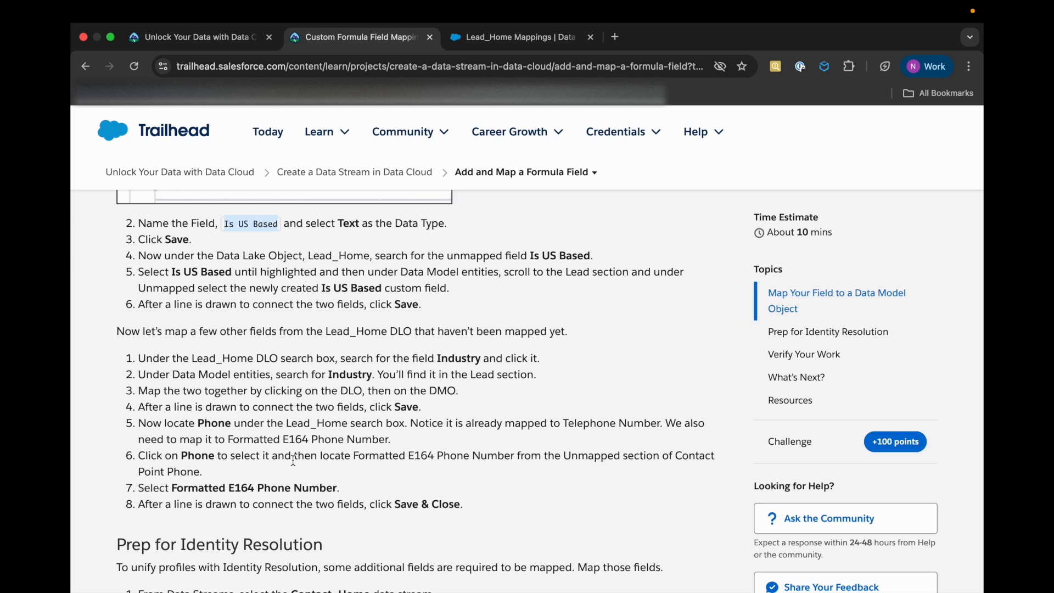
{"action": "left_click", "coordinate": [474, 47]}
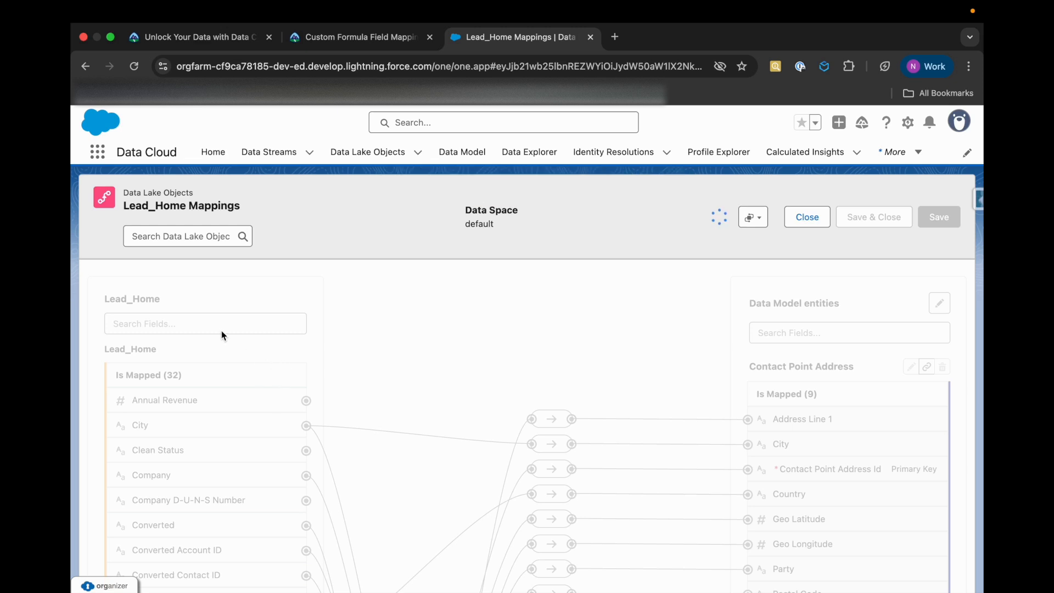
{"action": "left_click", "coordinate": [324, 40]}
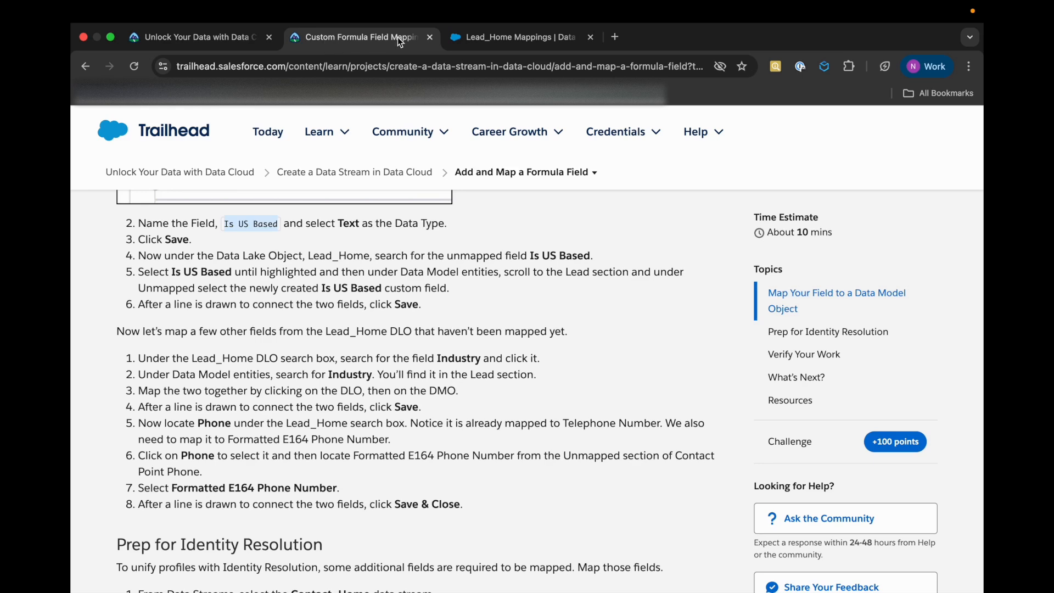
{"action": "left_click", "coordinate": [483, 37]}
Filter the Lead_Home fields and the Data Model entities for Industry, and map Lead_Home's Industry to Industry in the Lead entity
{"action": "left_click", "coordinate": [216, 322]}
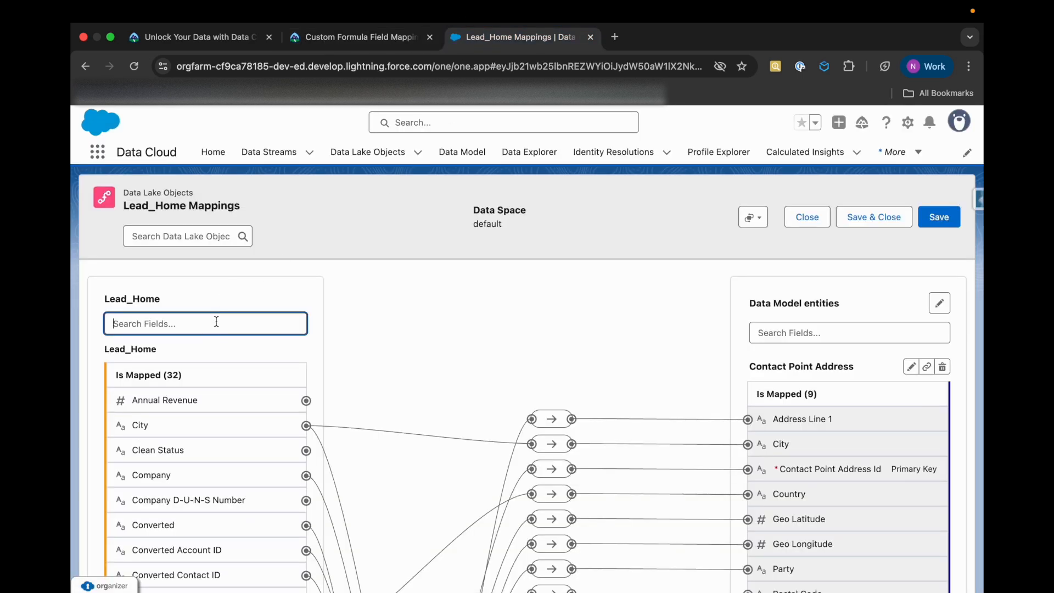
{"action": "type", "text": "Indus"}
{"action": "left_click", "coordinate": [818, 332]}
{"action": "type", "text": "ind"}
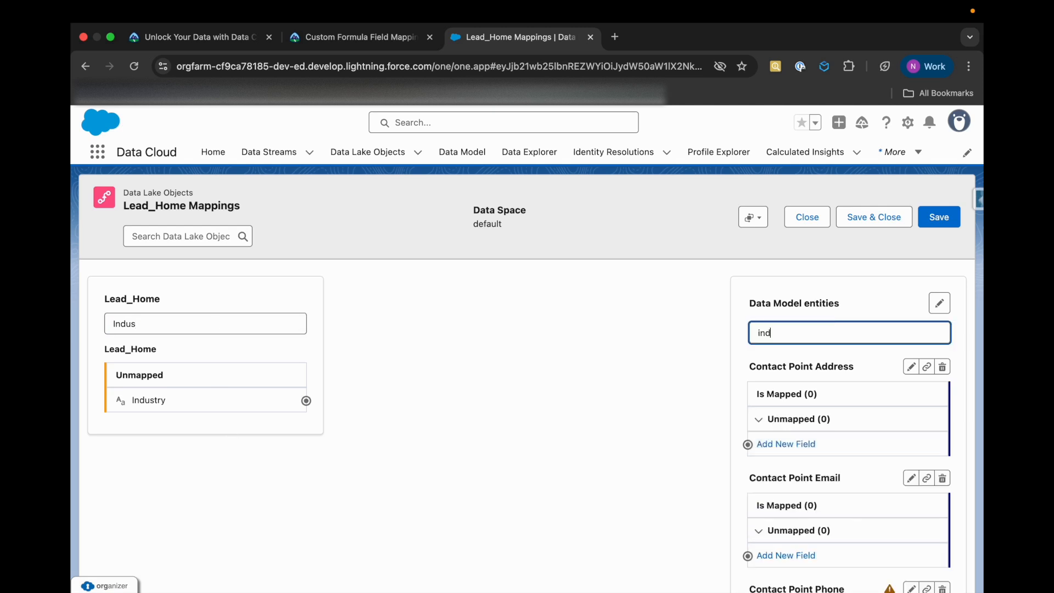
{"action": "scroll", "coordinate": [834, 384], "scroll_direction": "down", "scroll_amount": 7}
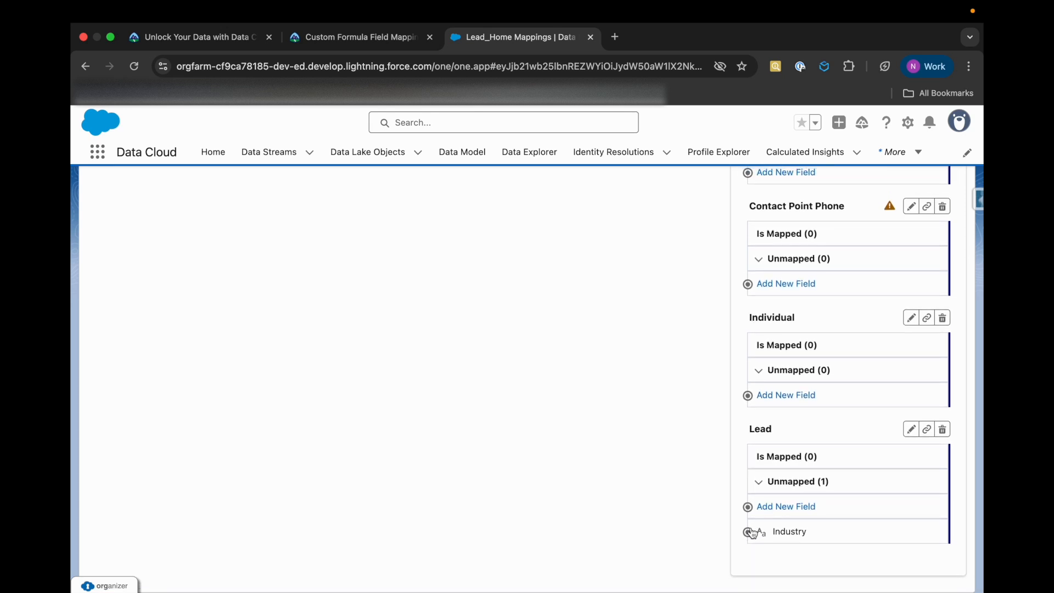
{"action": "scroll", "coordinate": [400, 427], "scroll_direction": "up", "scroll_amount": 10}
{"action": "left_click_drag", "start_coordinate": [305, 401], "coordinate": [784, 531]}
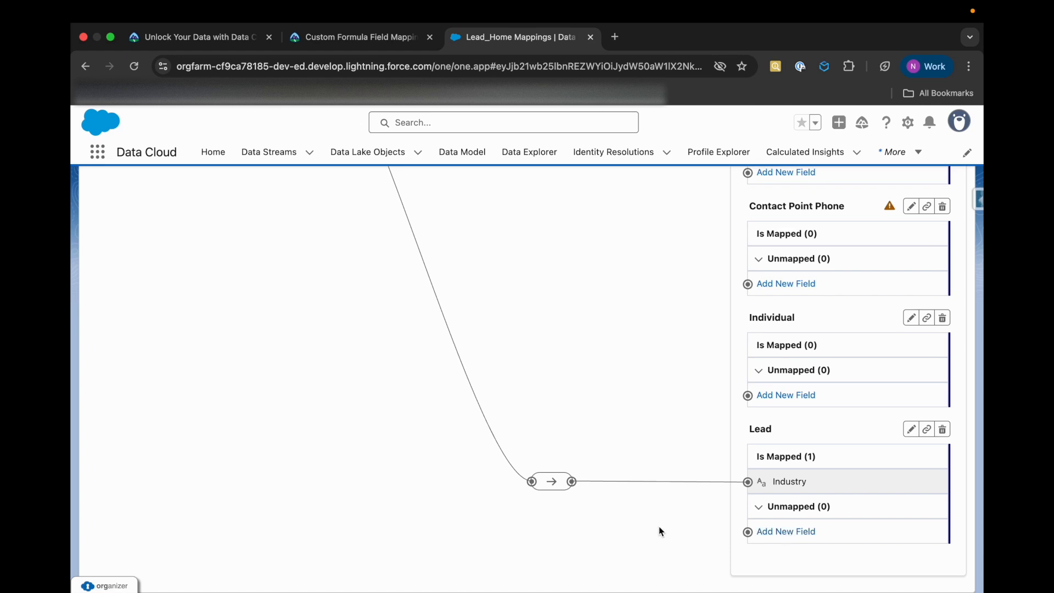
Save the Industry mapping and consult the Trailhead instructions for mapping Phone to Formatted E164 Phone Number
{"action": "left_click", "coordinate": [341, 42]}
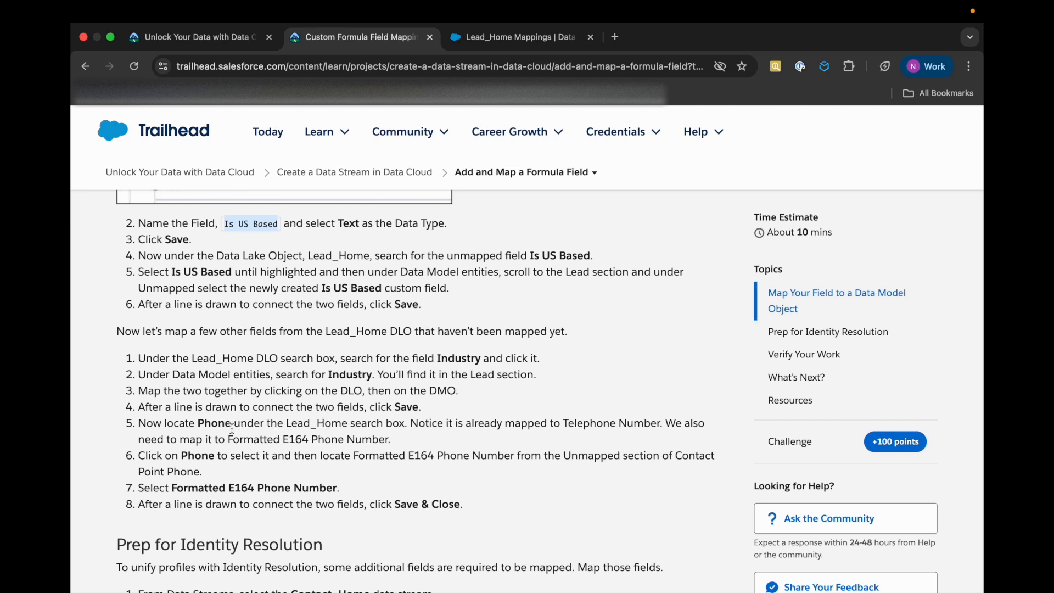
{"action": "double_click", "coordinate": [213, 423]}
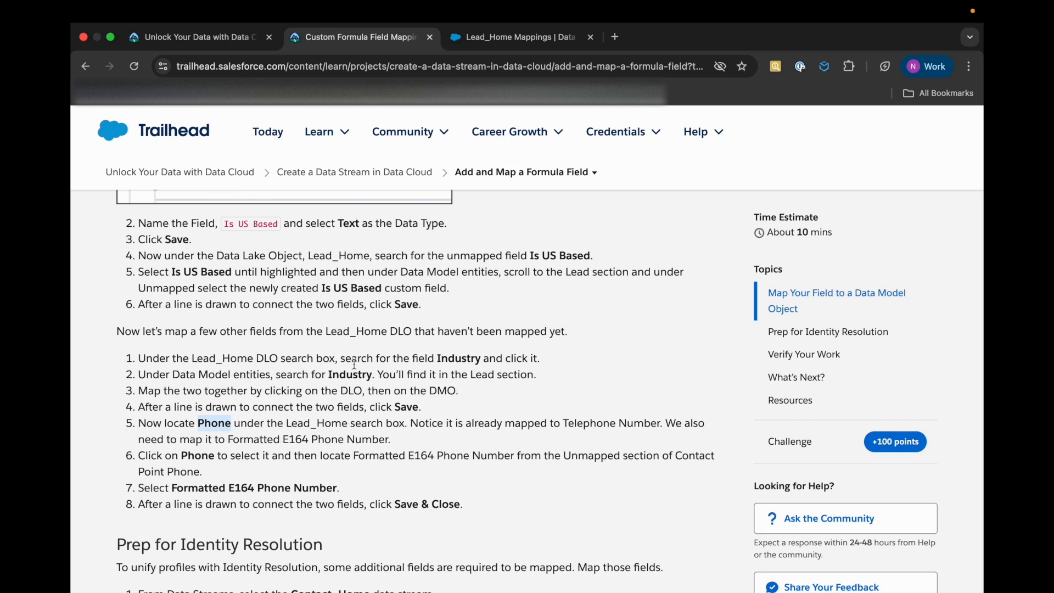
{"action": "left_click", "coordinate": [502, 38]}
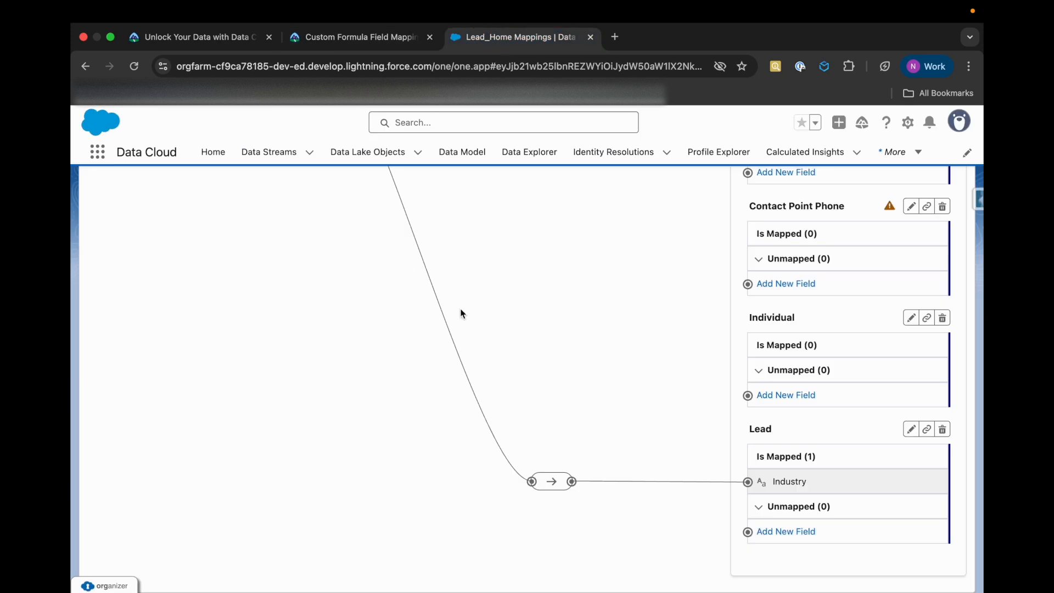
{"action": "scroll", "coordinate": [824, 255], "scroll_direction": "up", "scroll_amount": 10}
{"action": "left_click", "coordinate": [938, 218]}
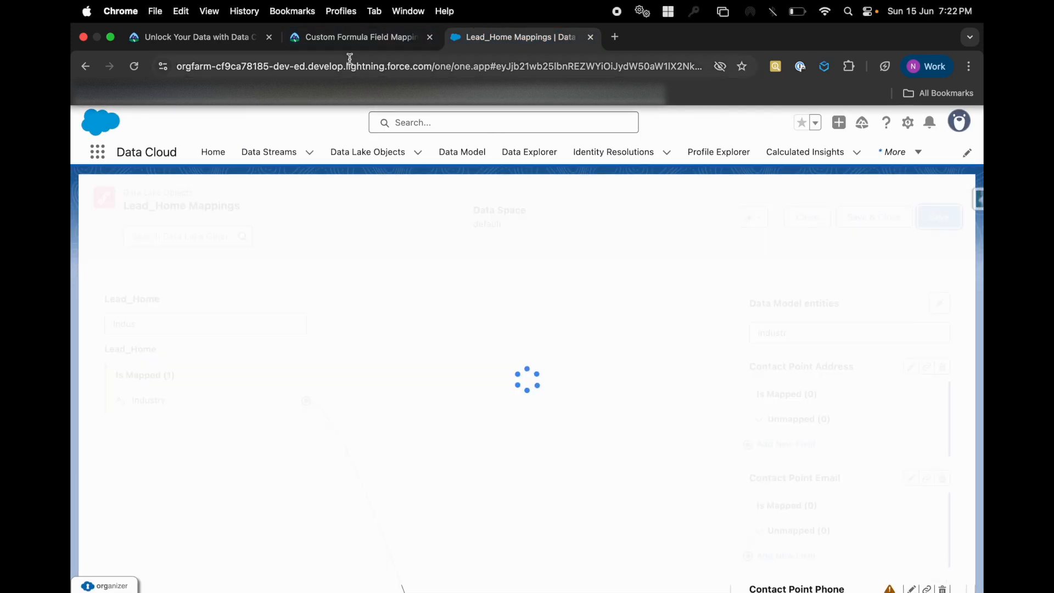
{"action": "left_click", "coordinate": [341, 39]}
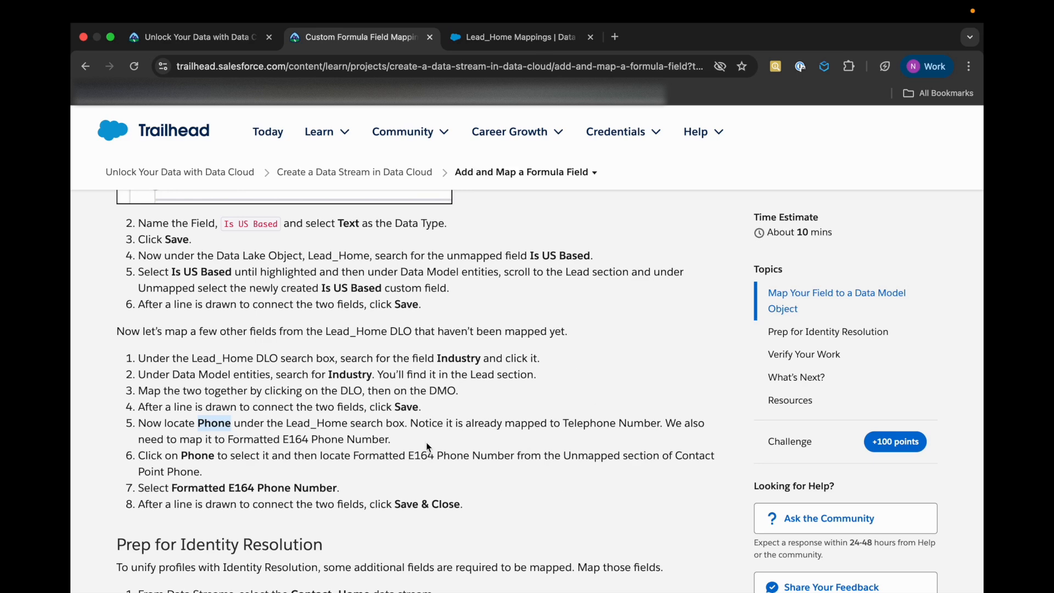
In the Lead_Home mappings, filter the Lead_Home fields for Phone and the Data Model entities for Format
{"action": "left_click", "coordinate": [502, 39]}
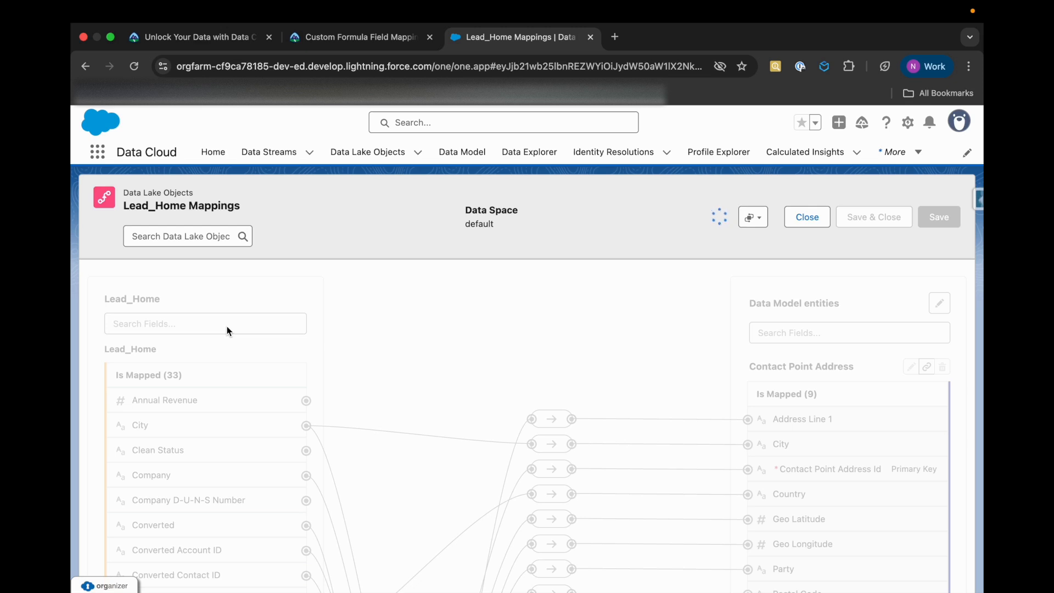
{"action": "left_click", "coordinate": [226, 326]}
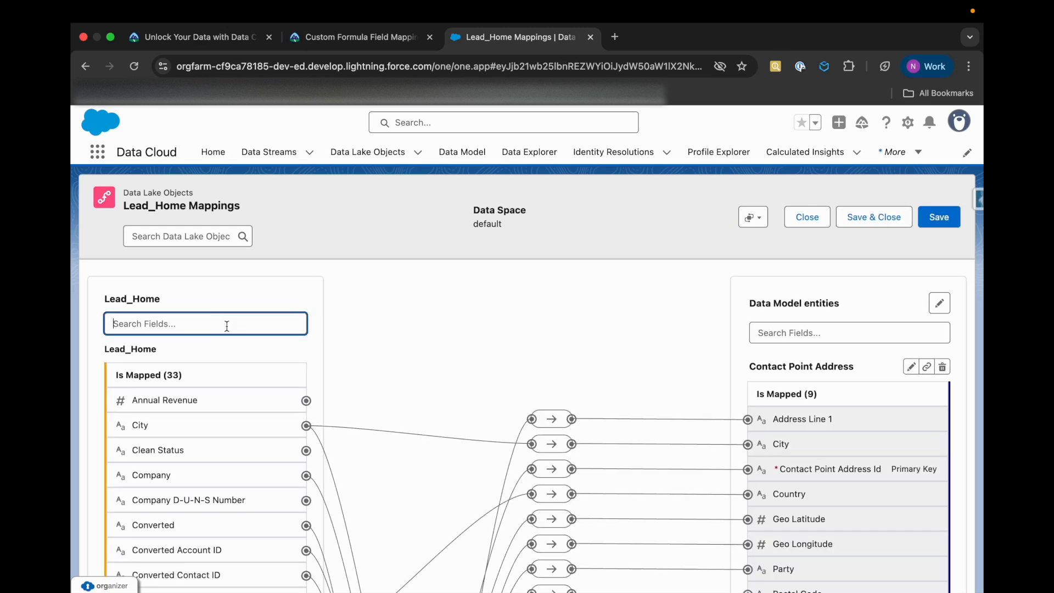
{"action": "type", "text": "Phone"}
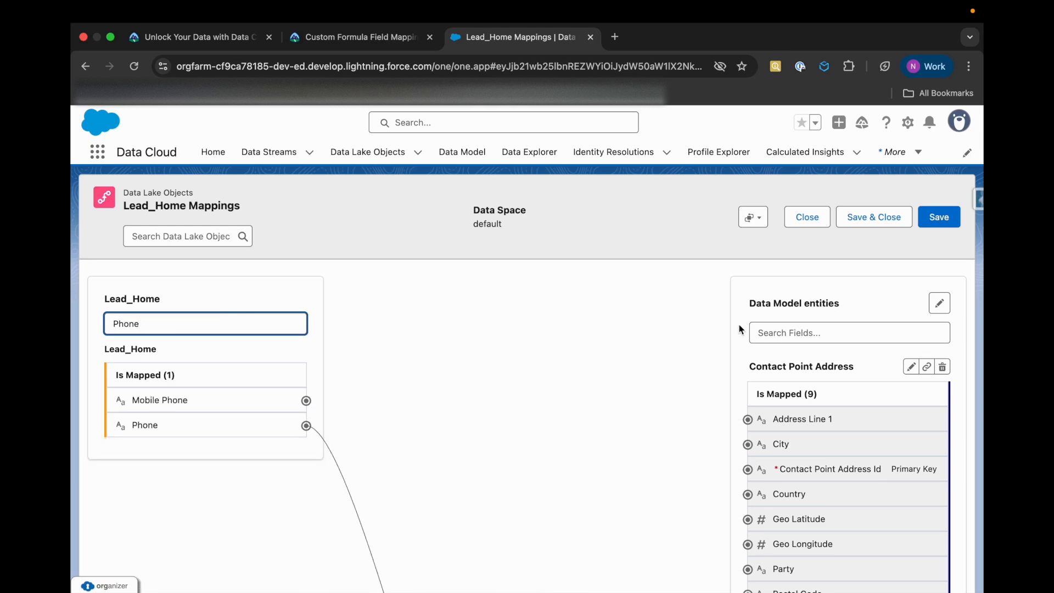
{"action": "scroll", "coordinate": [562, 481], "scroll_direction": "down", "scroll_amount": 15}
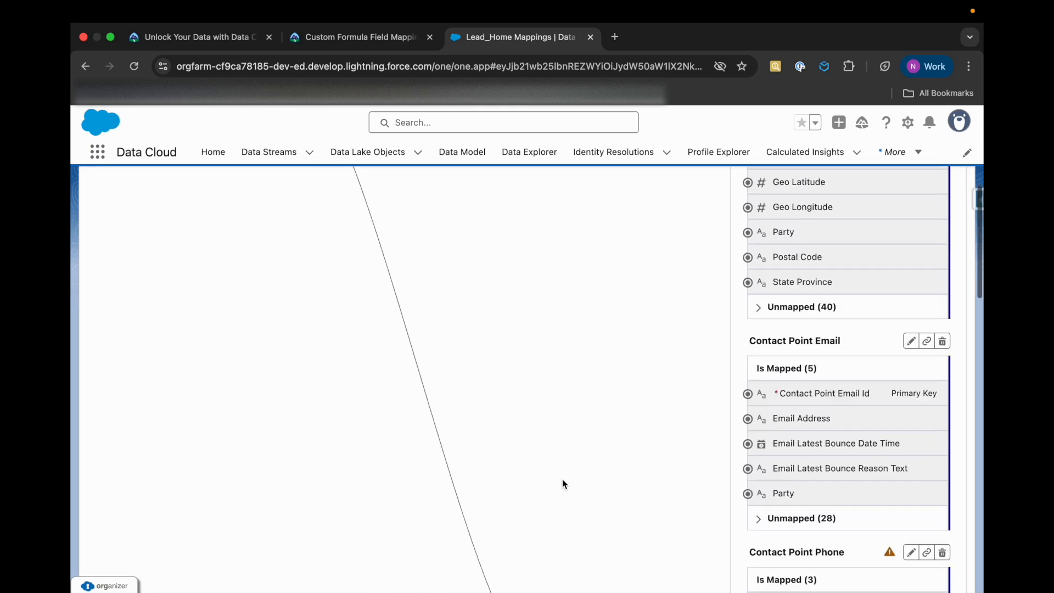
{"action": "scroll", "coordinate": [562, 479], "scroll_direction": "up", "scroll_amount": 4}
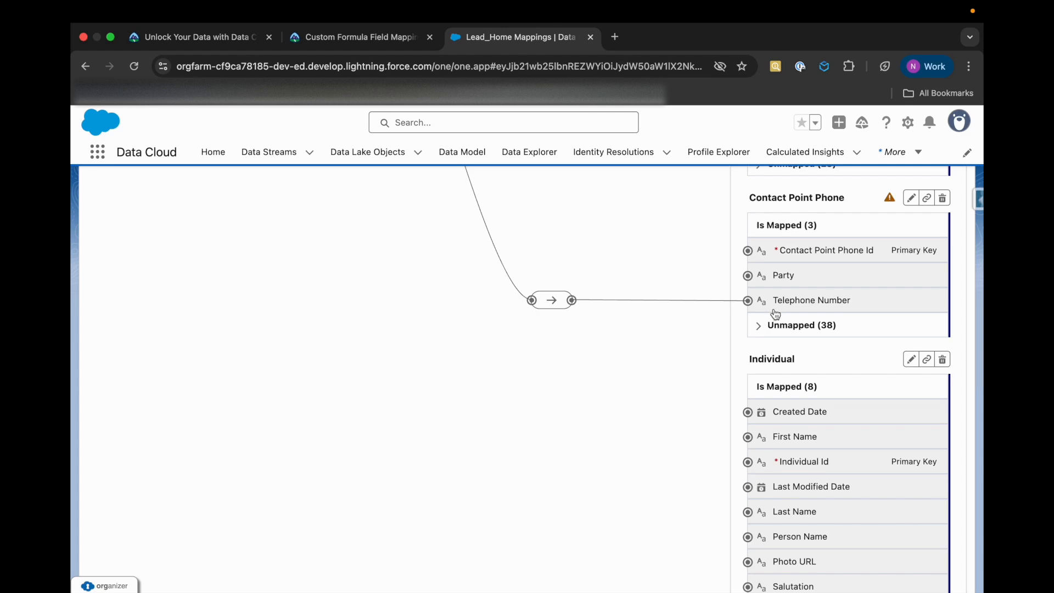
{"action": "scroll", "coordinate": [767, 312], "scroll_direction": "up", "scroll_amount": 5}
{"action": "left_click", "coordinate": [823, 332]}
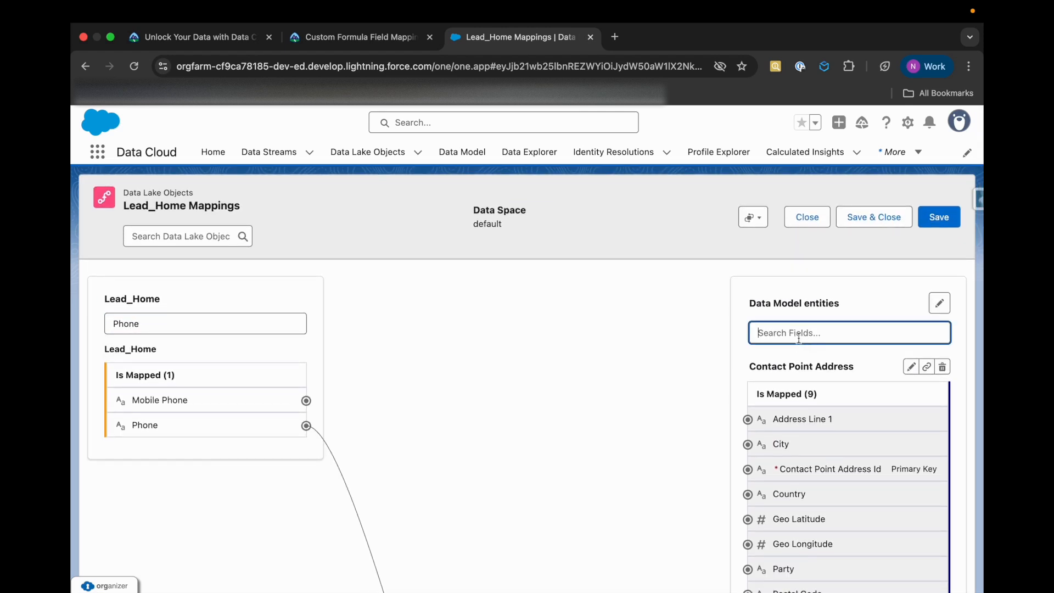
{"action": "type", "text": "Format"}
{"action": "scroll", "coordinate": [814, 429], "scroll_direction": "down", "scroll_amount": 5}
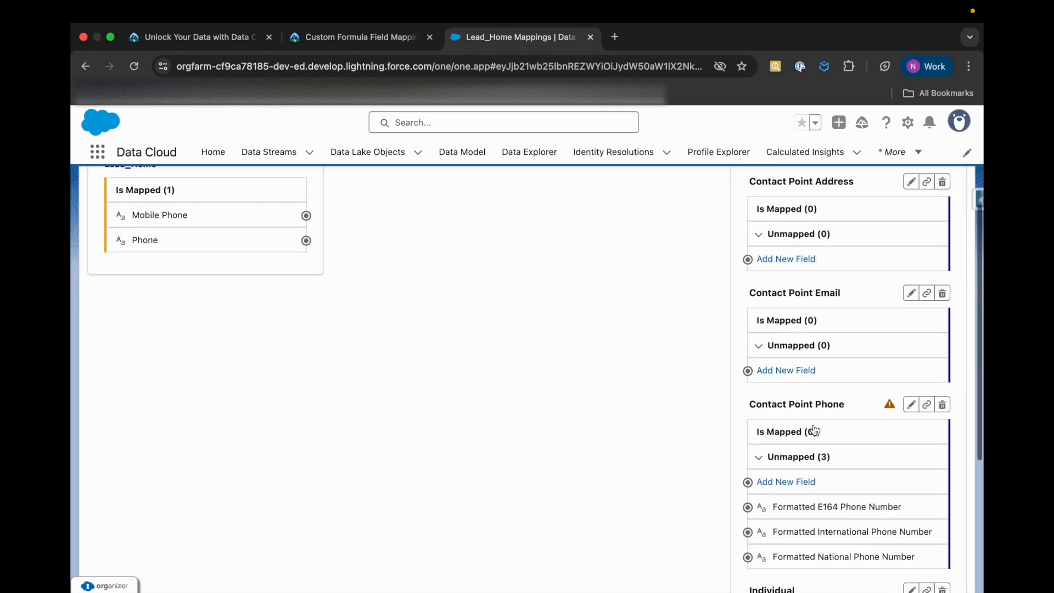
{"action": "scroll", "coordinate": [800, 472], "scroll_direction": "up", "scroll_amount": 1}
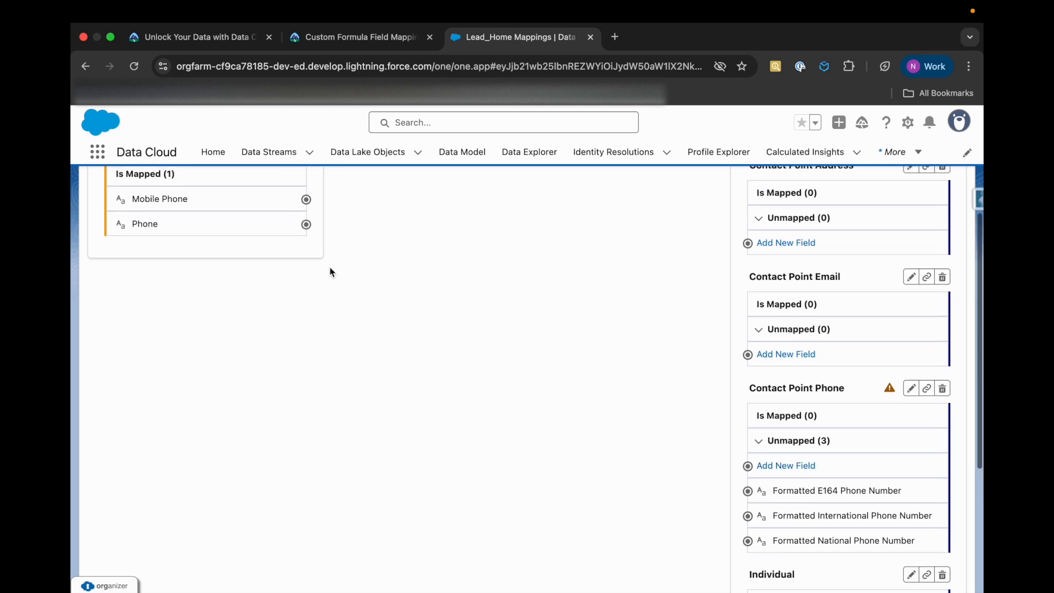
Map Lead_Home's Phone to Formatted E164 Phone Number under Contact Point Phone and save the mapping
{"action": "left_click", "coordinate": [266, 221]}
{"action": "left_click_drag", "start_coordinate": [306, 224], "coordinate": [604, 373]}
{"action": "left_click", "coordinate": [771, 495]}
{"action": "left_click", "coordinate": [275, 223]}
{"action": "left_click", "coordinate": [818, 498]}
{"action": "scroll", "coordinate": [756, 508], "scroll_direction": "down", "scroll_amount": 4}
{"action": "scroll", "coordinate": [756, 504], "scroll_direction": "up", "scroll_amount": 3}
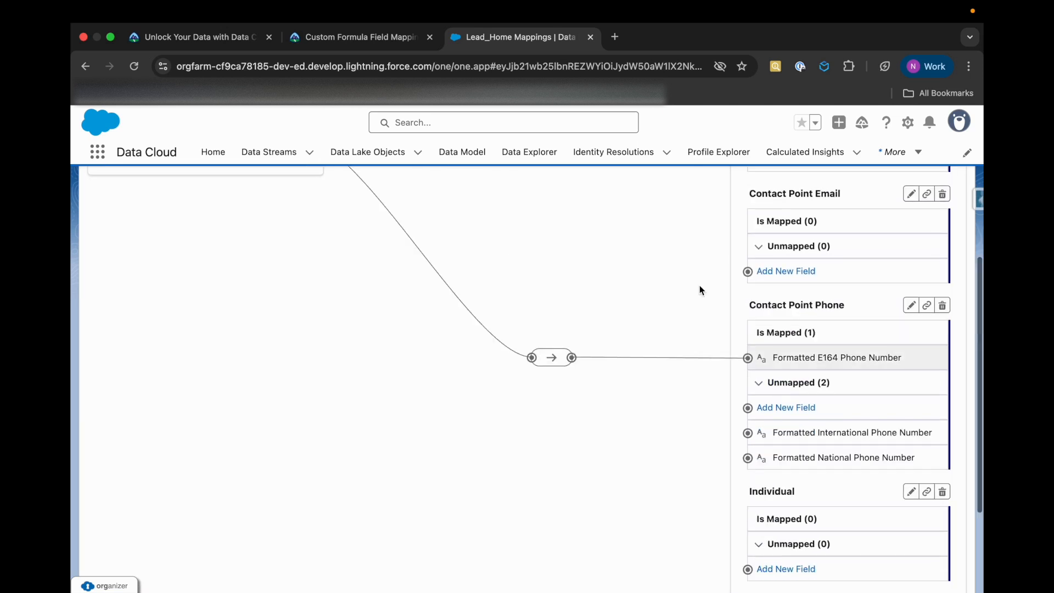
{"action": "scroll", "coordinate": [700, 289], "scroll_direction": "up", "scroll_amount": 5}
{"action": "left_click", "coordinate": [938, 219]}
Check the Trailhead steps for the Phone mapping and read the Prep for Identity Resolution instructions
{"action": "left_click", "coordinate": [310, 41]}
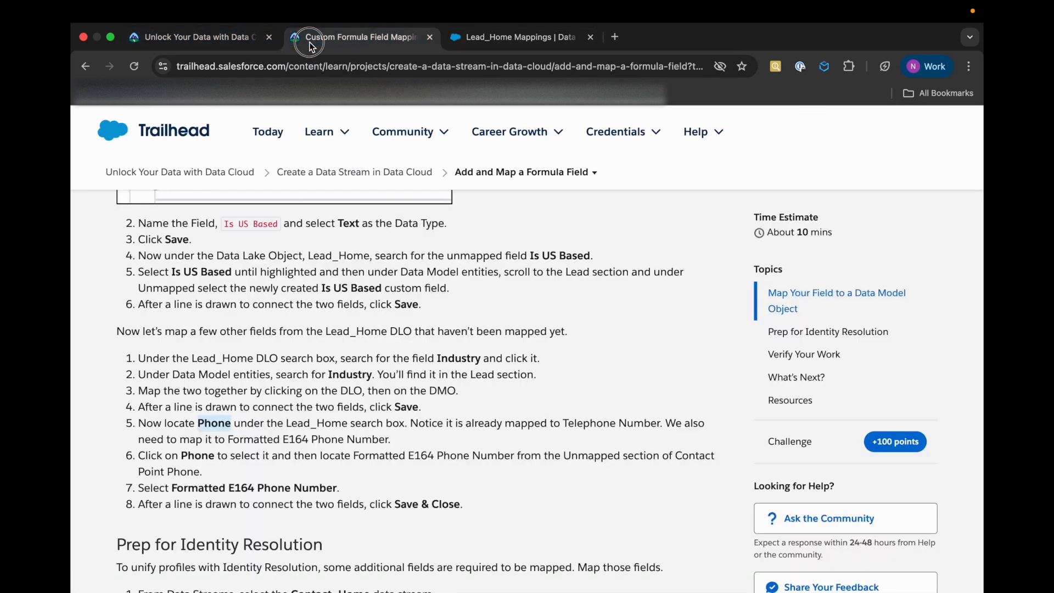
{"action": "scroll", "coordinate": [196, 420], "scroll_direction": "down", "scroll_amount": 2}
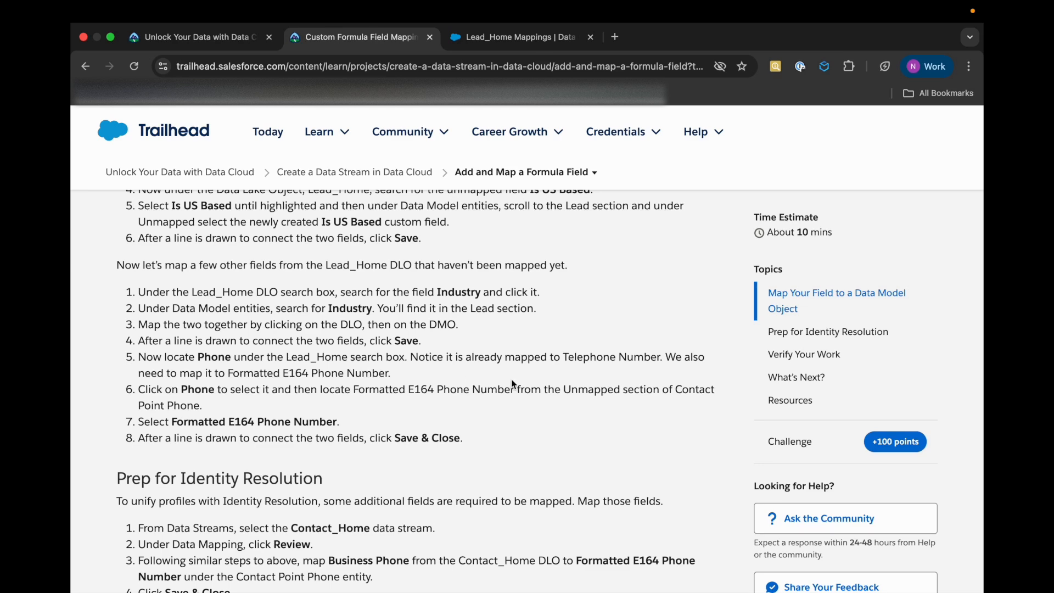
{"action": "left_click_drag", "start_coordinate": [227, 420], "coordinate": [337, 418]}
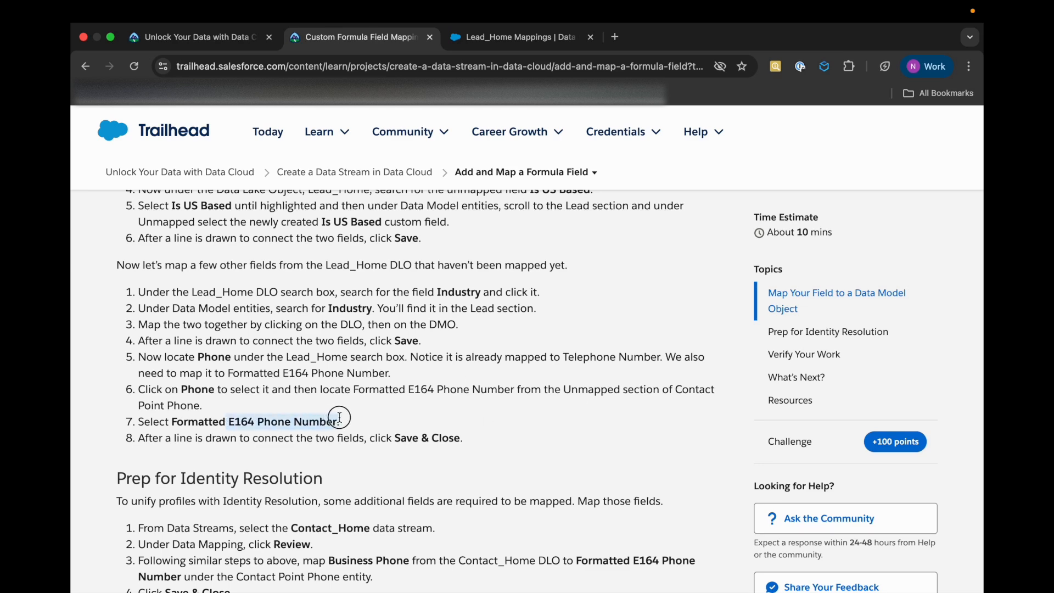
{"action": "left_click", "coordinate": [342, 439]}
{"action": "scroll", "coordinate": [342, 439], "scroll_direction": "down", "scroll_amount": 3}
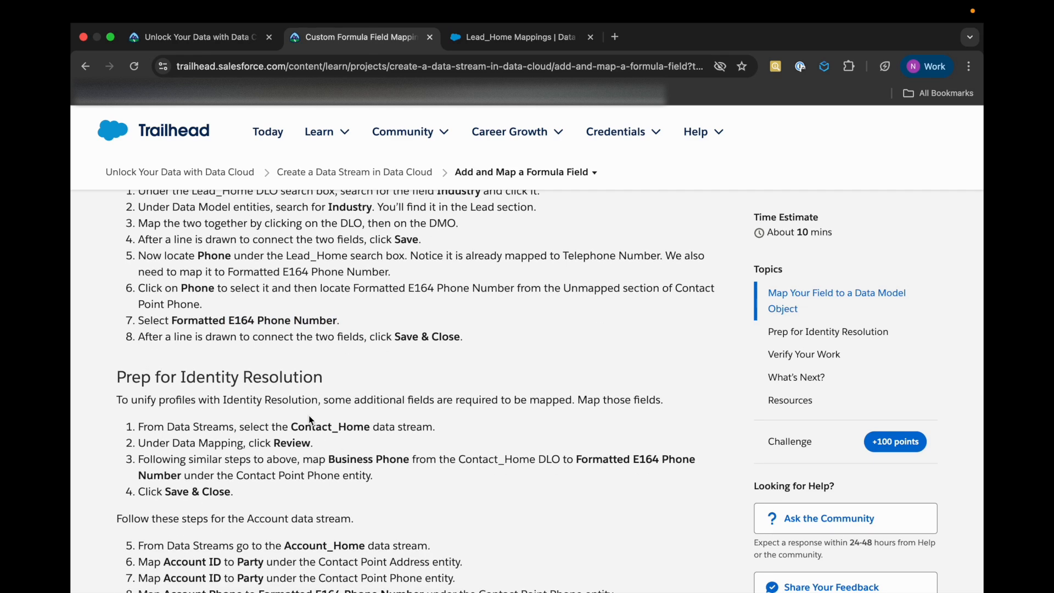
{"action": "scroll", "coordinate": [308, 415], "scroll_direction": "down", "scroll_amount": 1}
{"action": "scroll", "coordinate": [316, 412], "scroll_direction": "down", "scroll_amount": 1}
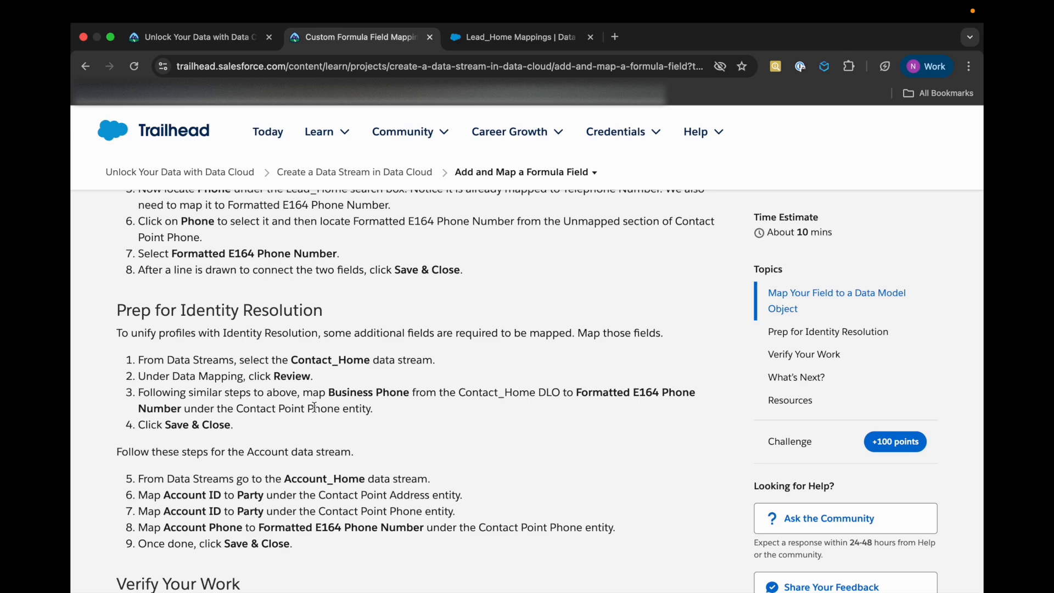
Open the Contact_Home data stream in Data Cloud and review its data mapping
{"action": "left_click", "coordinate": [519, 43]}
{"action": "left_click", "coordinate": [269, 155]}
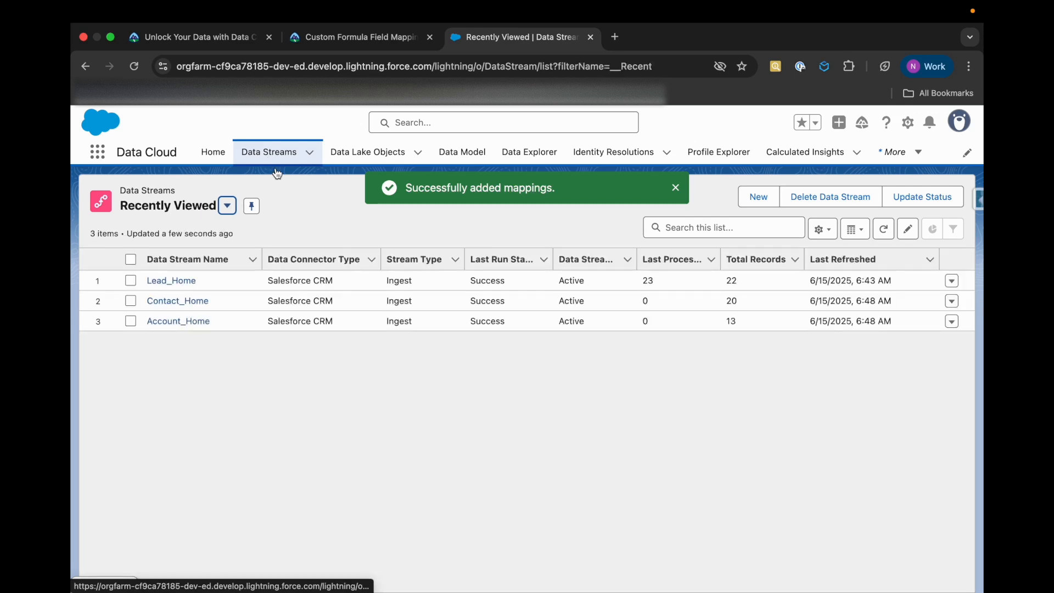
{"action": "left_click", "coordinate": [177, 300]}
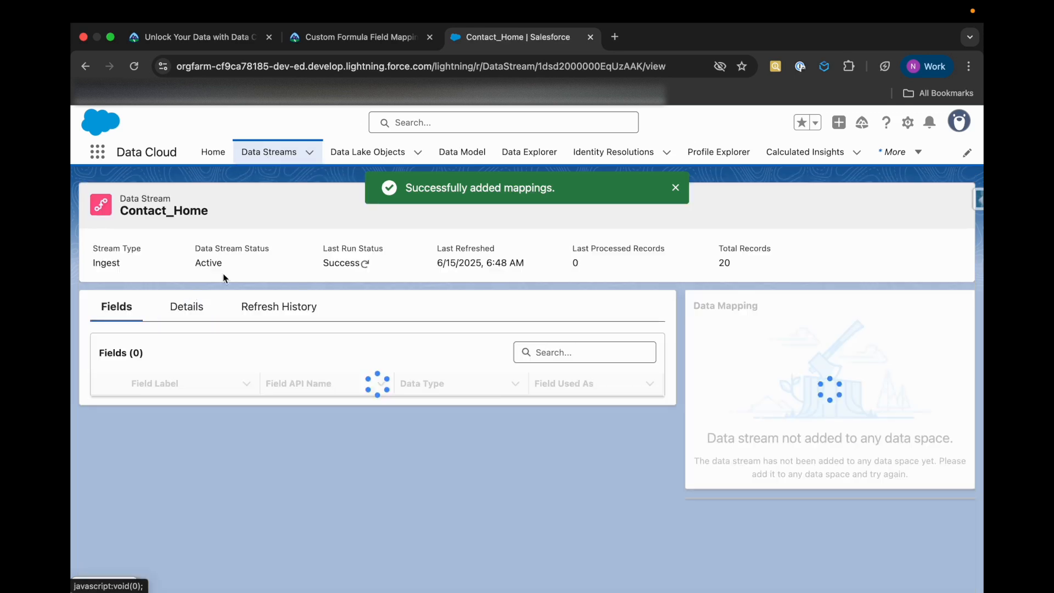
{"action": "left_click", "coordinate": [340, 39]}
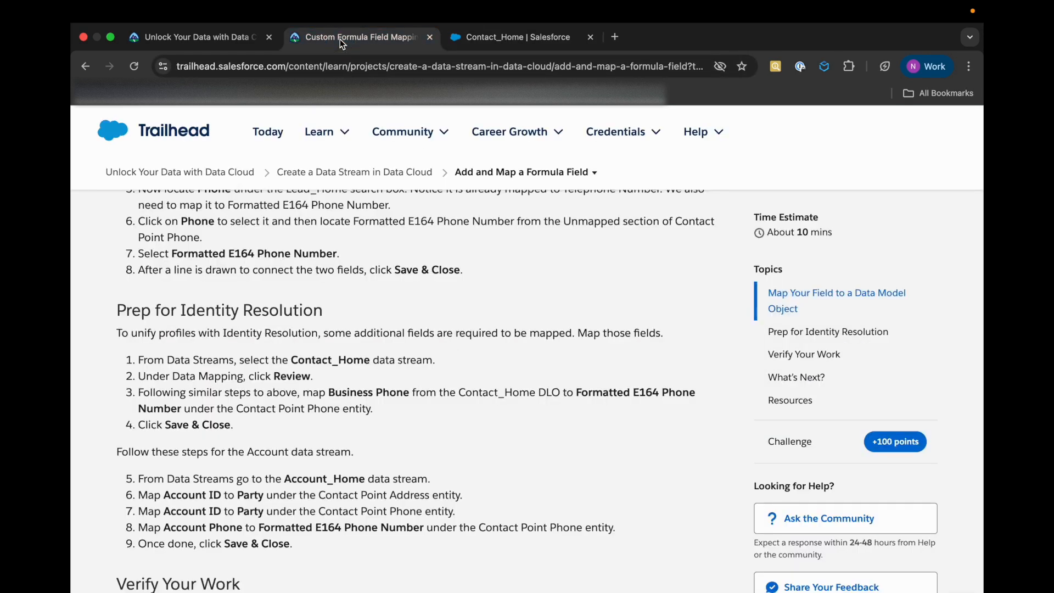
{"action": "left_click", "coordinate": [466, 38]}
{"action": "left_click", "coordinate": [924, 469]}
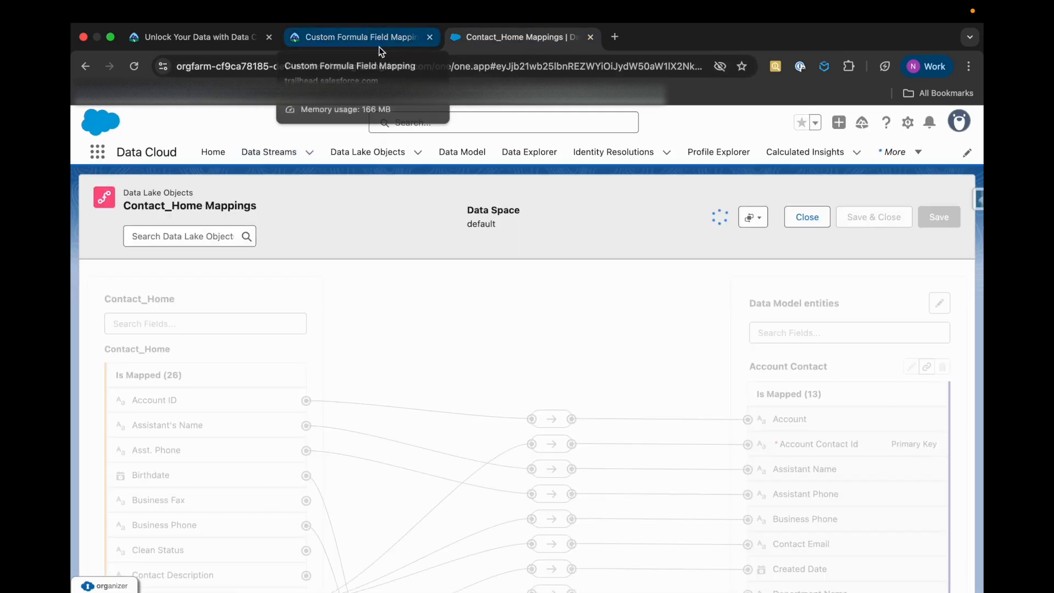
Consult the Trailhead instruction for mapping Business Phone and filter the Contact_Home fields for "busin"
{"action": "left_click", "coordinate": [380, 49]}
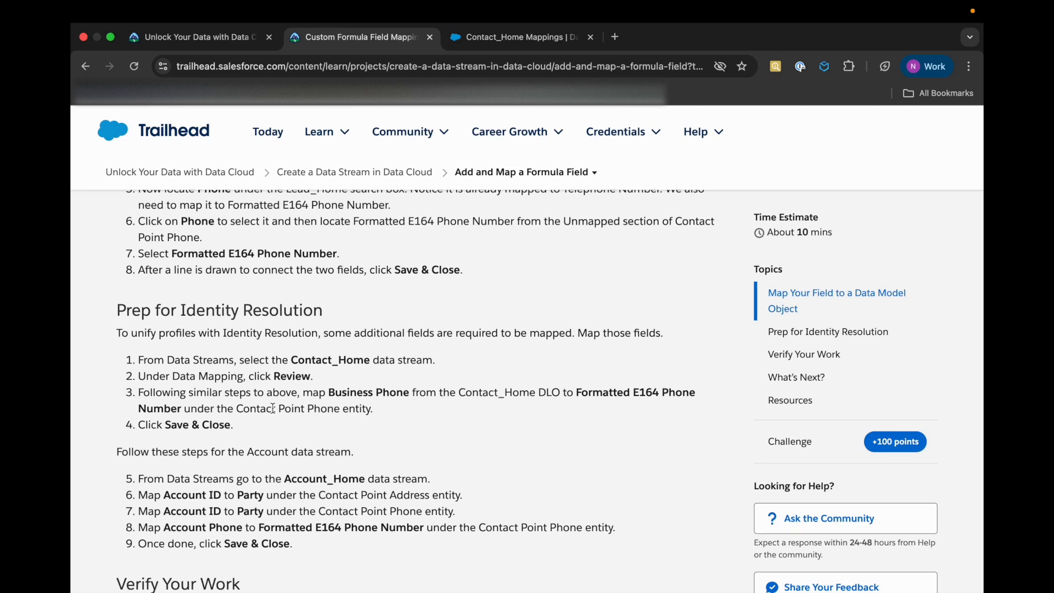
{"action": "left_click_drag", "start_coordinate": [285, 409], "coordinate": [250, 408]}
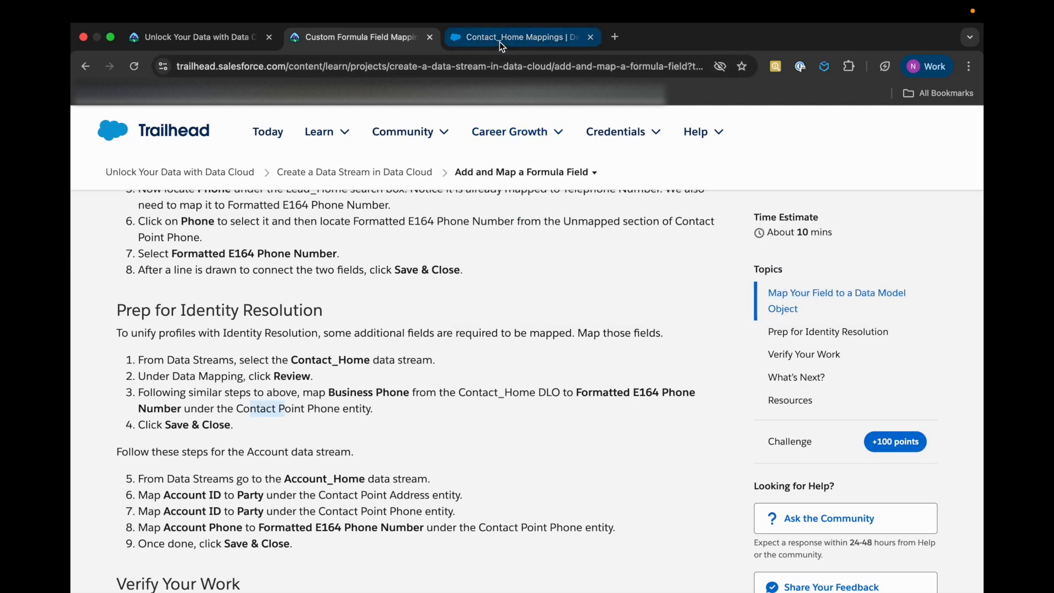
{"action": "left_click", "coordinate": [499, 39]}
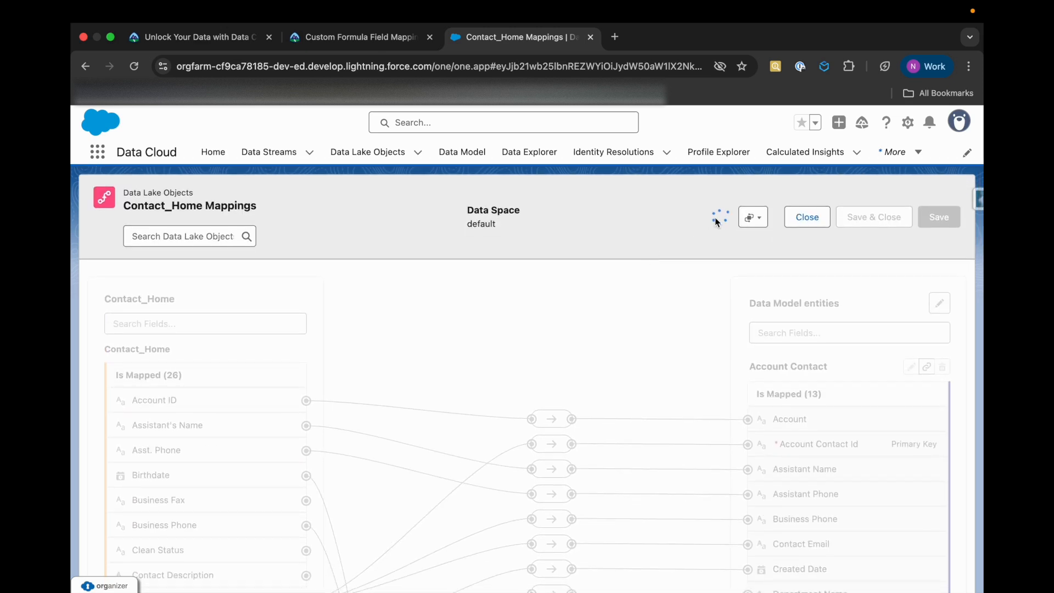
{"action": "left_click", "coordinate": [165, 324]}
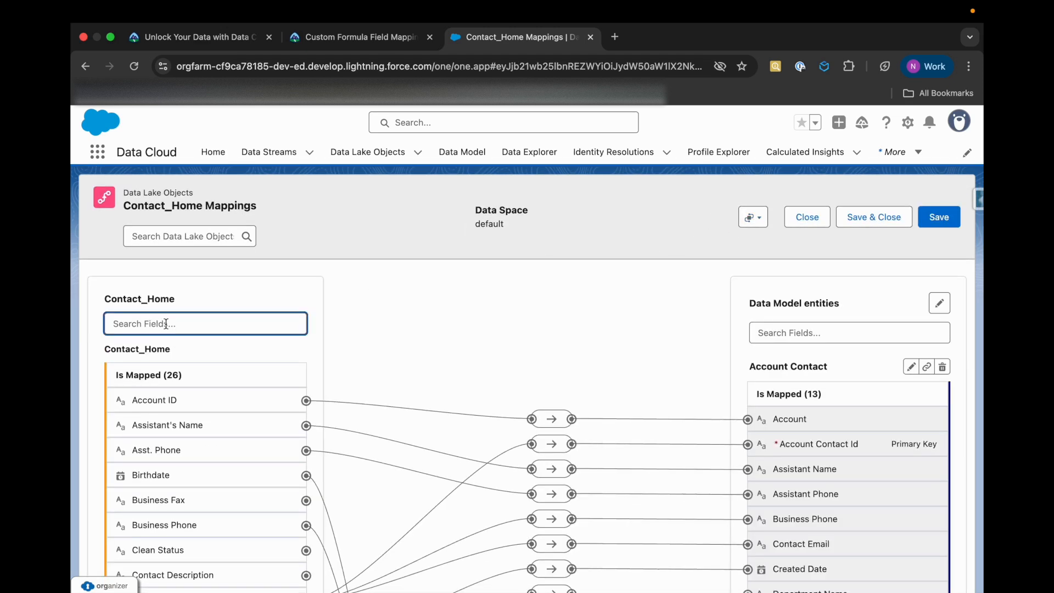
{"action": "type", "text": "busin"}
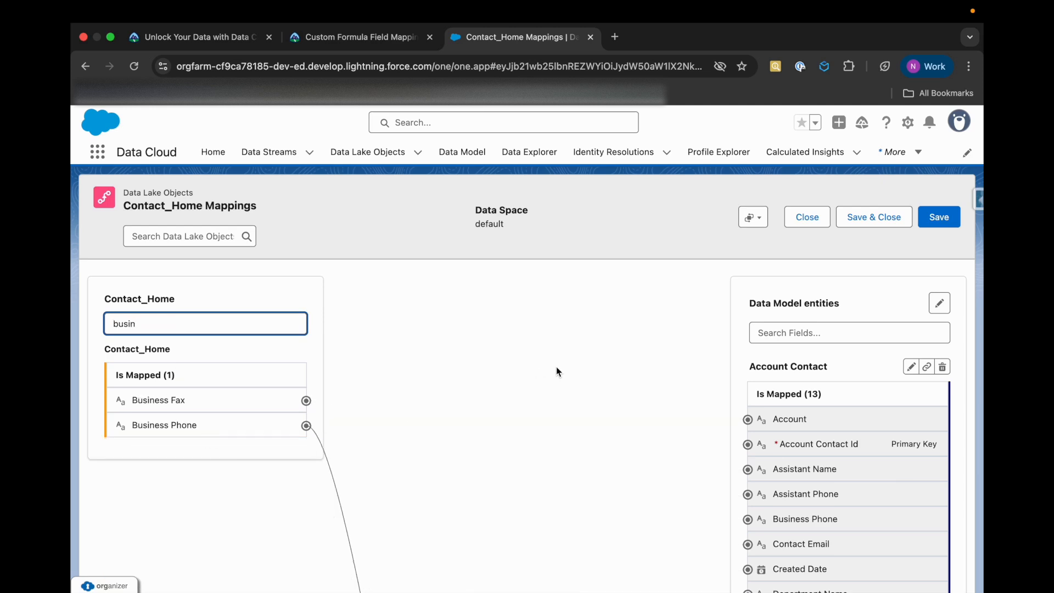
{"action": "scroll", "coordinate": [588, 414], "scroll_direction": "down", "scroll_amount": 20}
{"action": "scroll", "coordinate": [588, 416], "scroll_direction": "down", "scroll_amount": 3}
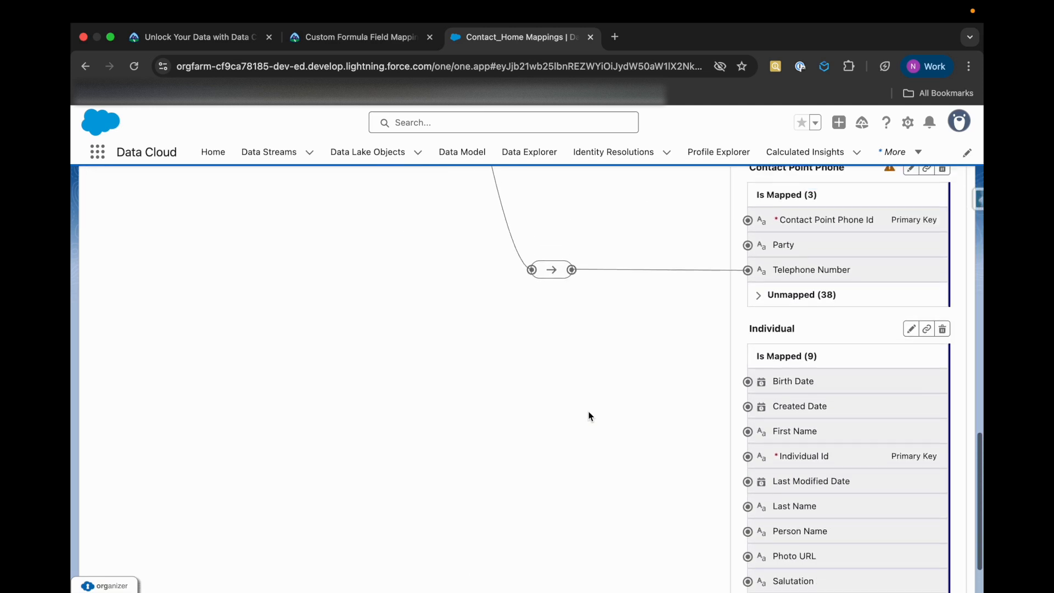
{"action": "scroll", "coordinate": [726, 293], "scroll_direction": "up", "scroll_amount": 20}
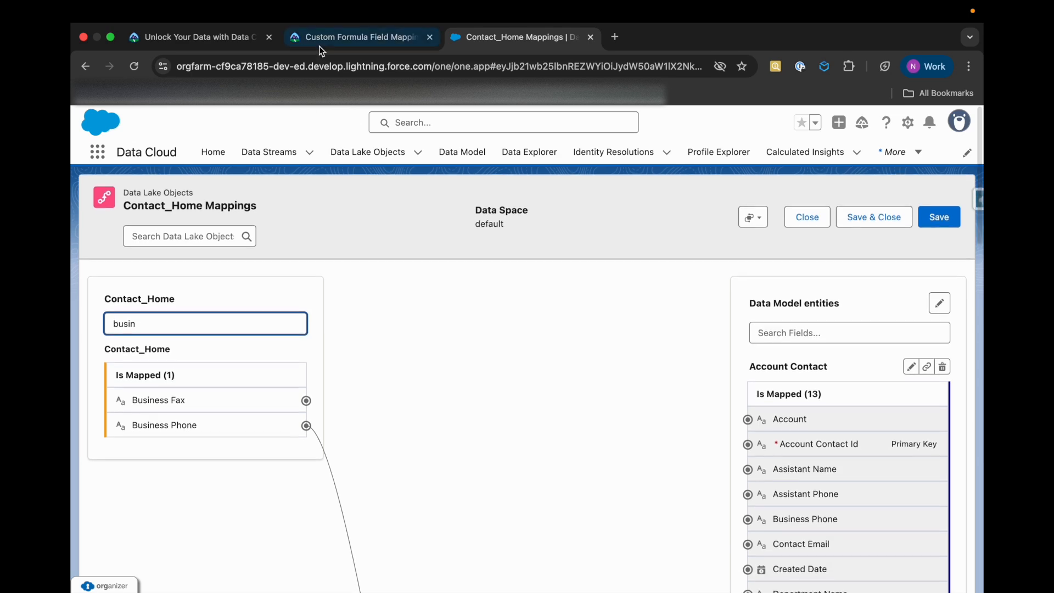
Filter the Data Model entities for "formatted" and locate Formatted E164 Phone Number under Contact Point Phone
{"action": "left_click", "coordinate": [316, 40]}
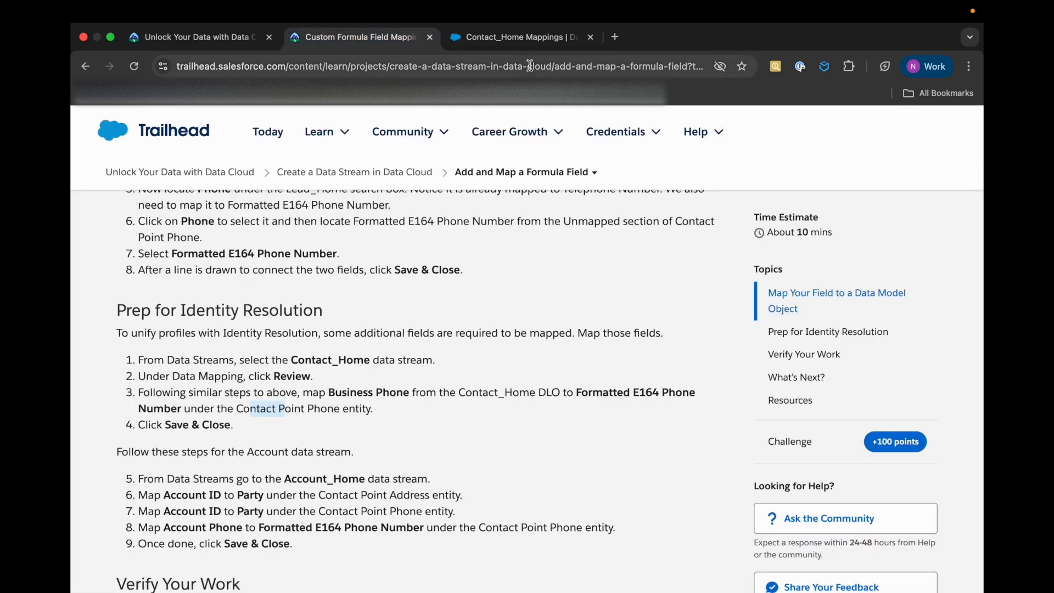
{"action": "left_click", "coordinate": [522, 38]}
{"action": "left_click", "coordinate": [771, 331]}
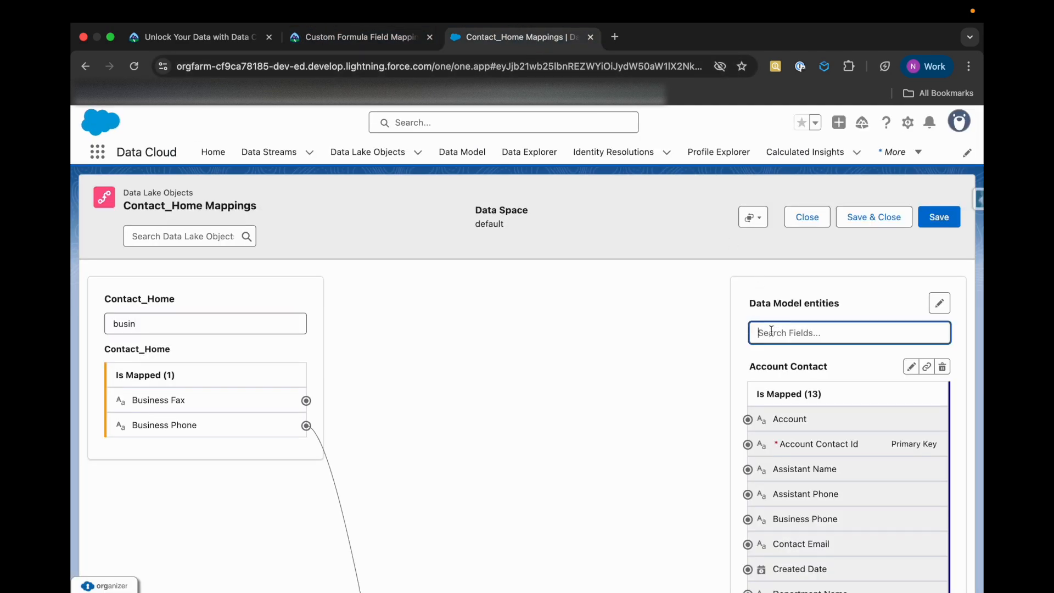
{"action": "type", "text": "formatted"}
{"action": "scroll", "coordinate": [868, 416], "scroll_direction": "down", "scroll_amount": 6}
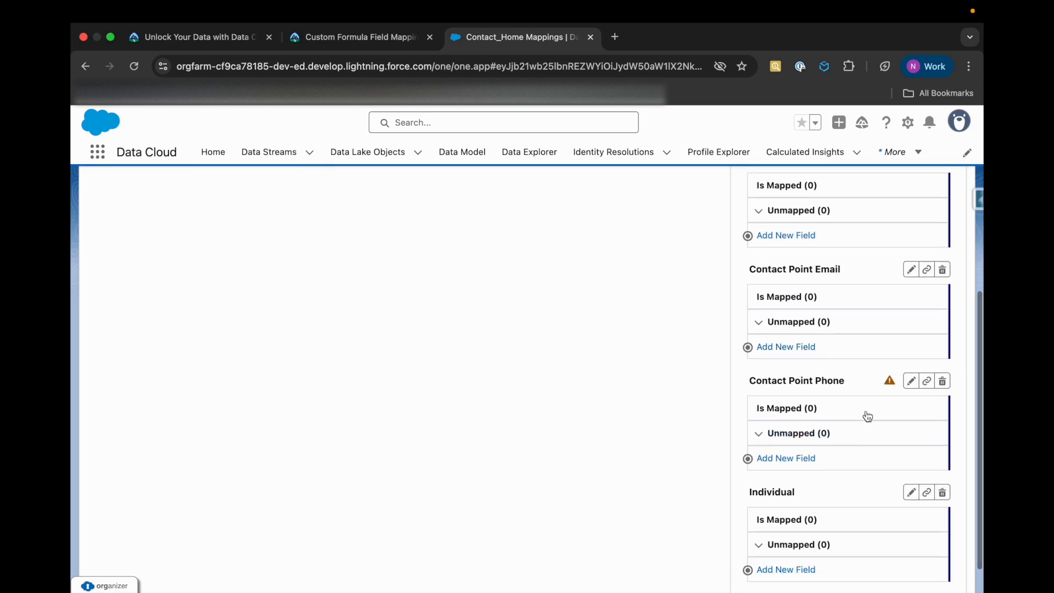
{"action": "scroll", "coordinate": [868, 416], "scroll_direction": "up", "scroll_amount": 5}
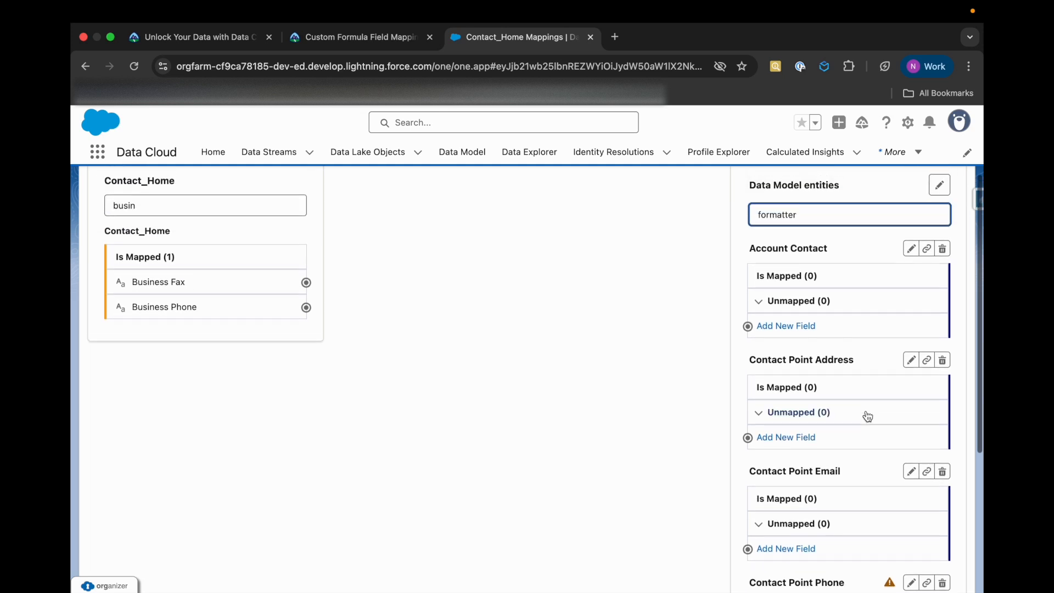
{"action": "scroll", "coordinate": [868, 416], "scroll_direction": "up", "scroll_amount": 2}
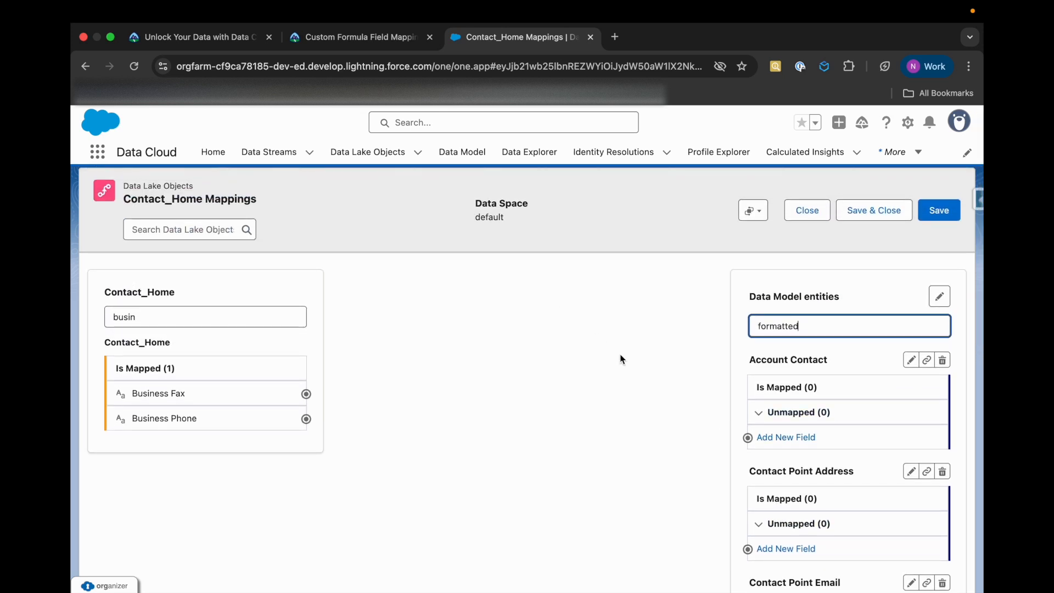
{"action": "scroll", "coordinate": [621, 359], "scroll_direction": "down", "scroll_amount": 6}
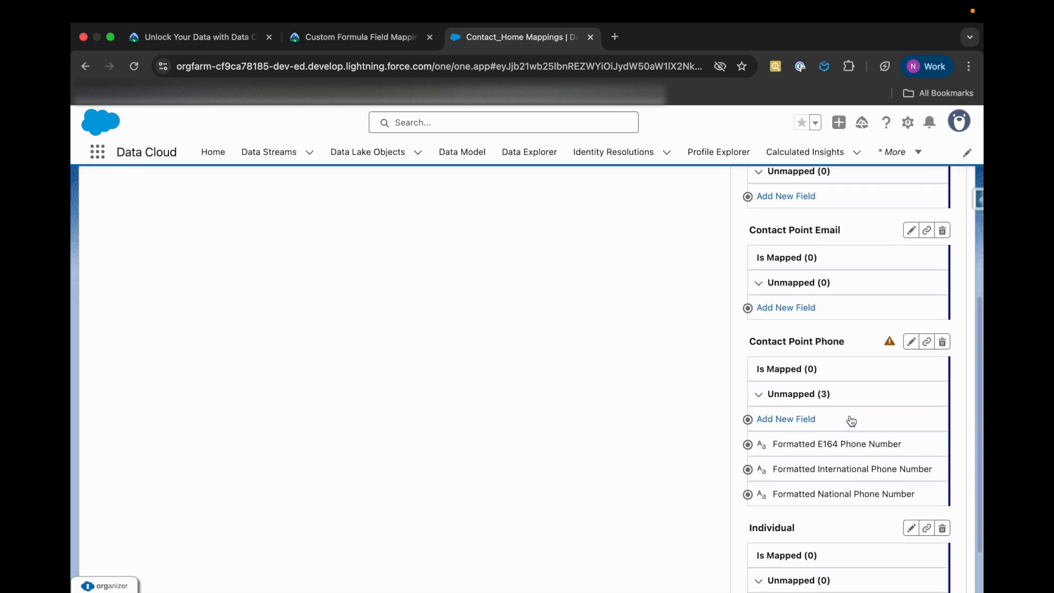
{"action": "scroll", "coordinate": [665, 422], "scroll_direction": "up", "scroll_amount": 8}
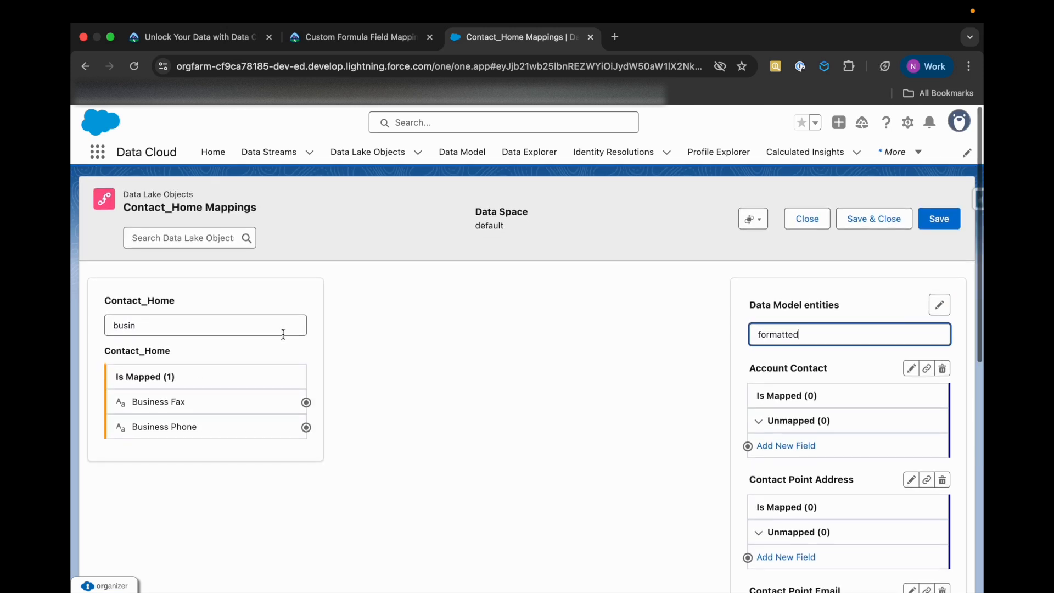
Map Contact_Home's Business Phone to Formatted E164 Phone Number under the Contact Point Phone entity
{"action": "left_click", "coordinate": [231, 426]}
{"action": "scroll", "coordinate": [460, 501], "scroll_direction": "down", "scroll_amount": 6}
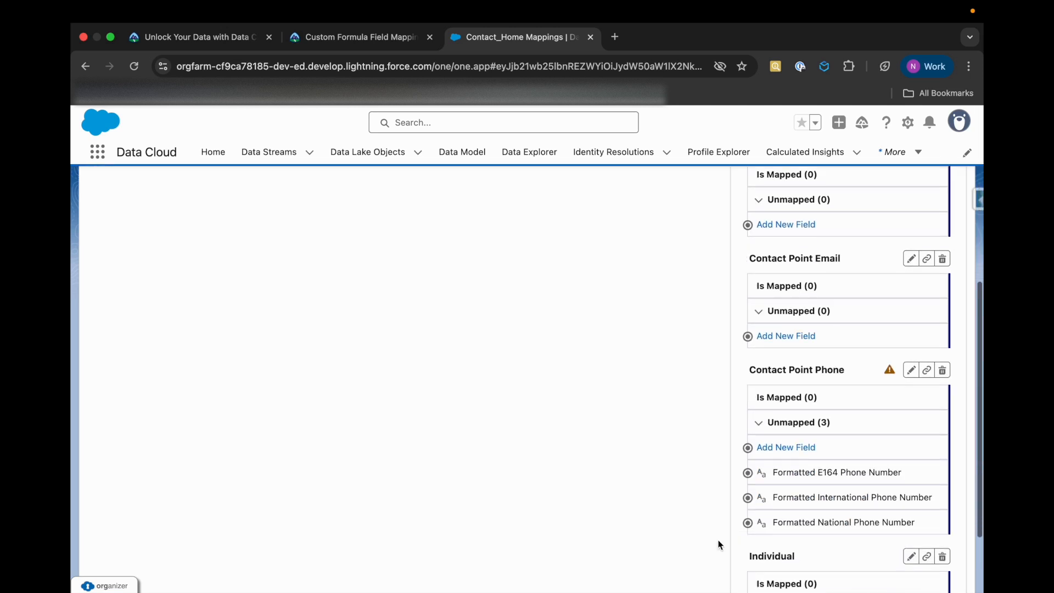
{"action": "left_click", "coordinate": [847, 464]}
Save and close the Contact_Home mappings and consult the Trailhead instructions for the Account_Home data stream
{"action": "left_click", "coordinate": [307, 37]}
{"action": "scroll", "coordinate": [298, 436], "scroll_direction": "down", "scroll_amount": 3}
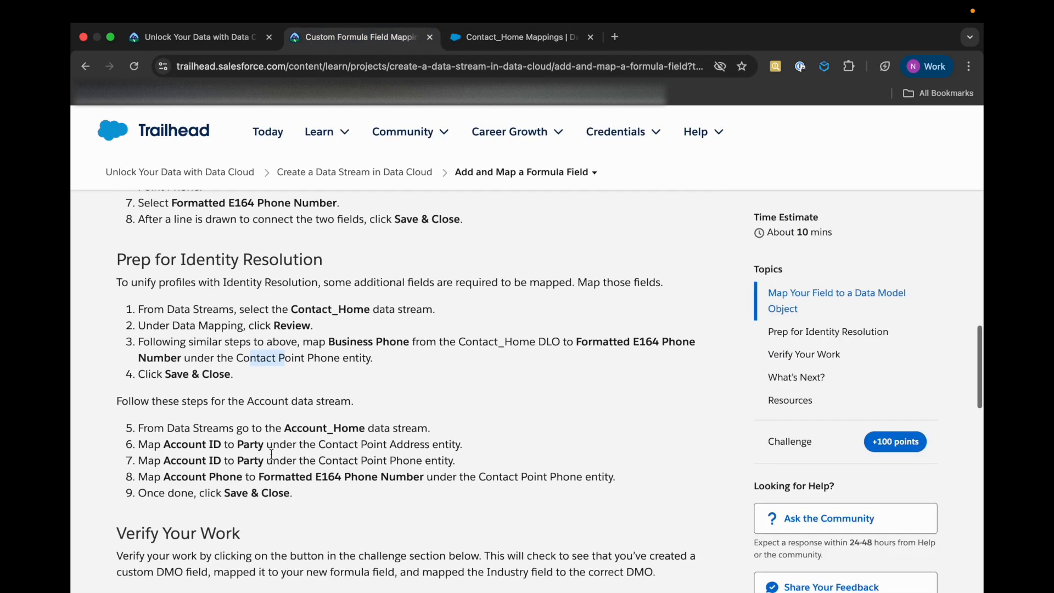
{"action": "left_click", "coordinate": [518, 37]}
{"action": "scroll", "coordinate": [784, 308], "scroll_direction": "up", "scroll_amount": 10}
{"action": "left_click", "coordinate": [878, 230]}
{"action": "left_click", "coordinate": [369, 42]}
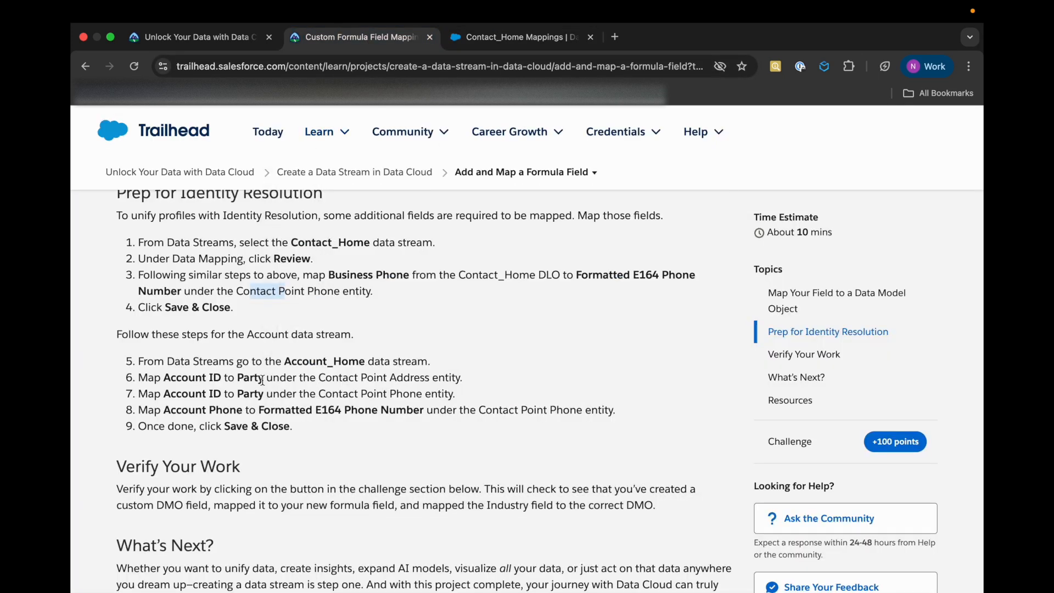
Return to Data Cloud and open the Account_Home data stream's data mappings for review
{"action": "left_click", "coordinate": [518, 36]}
{"action": "left_click", "coordinate": [283, 154]}
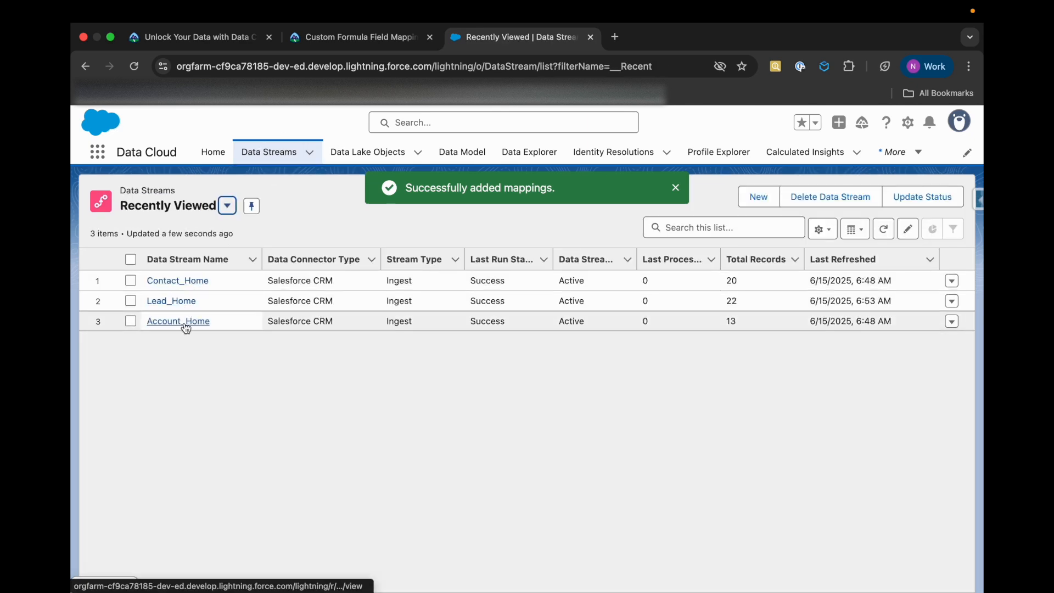
{"action": "left_click", "coordinate": [181, 321]}
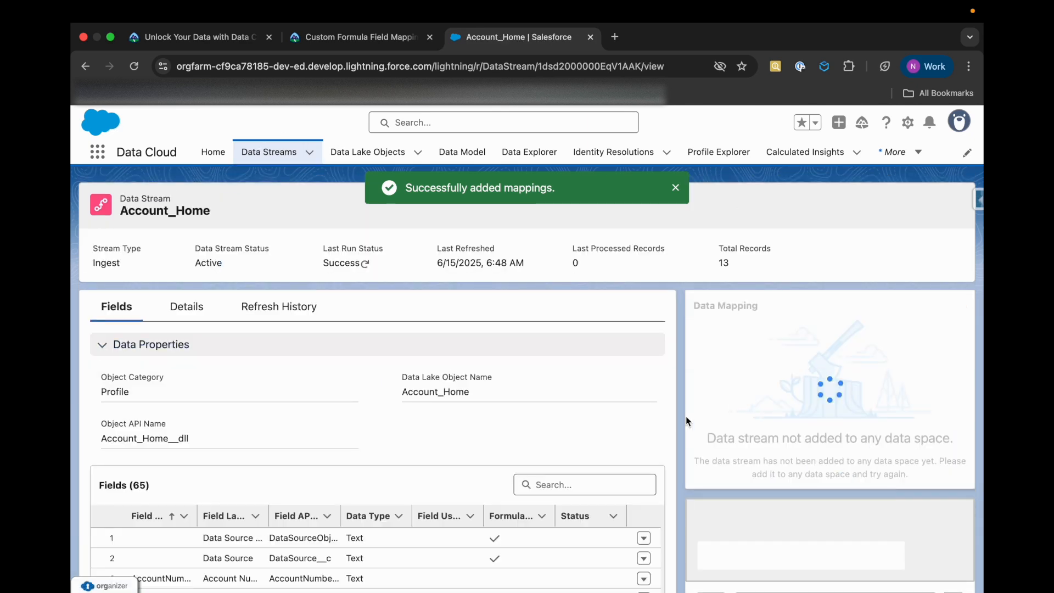
{"action": "left_click", "coordinate": [922, 467]}
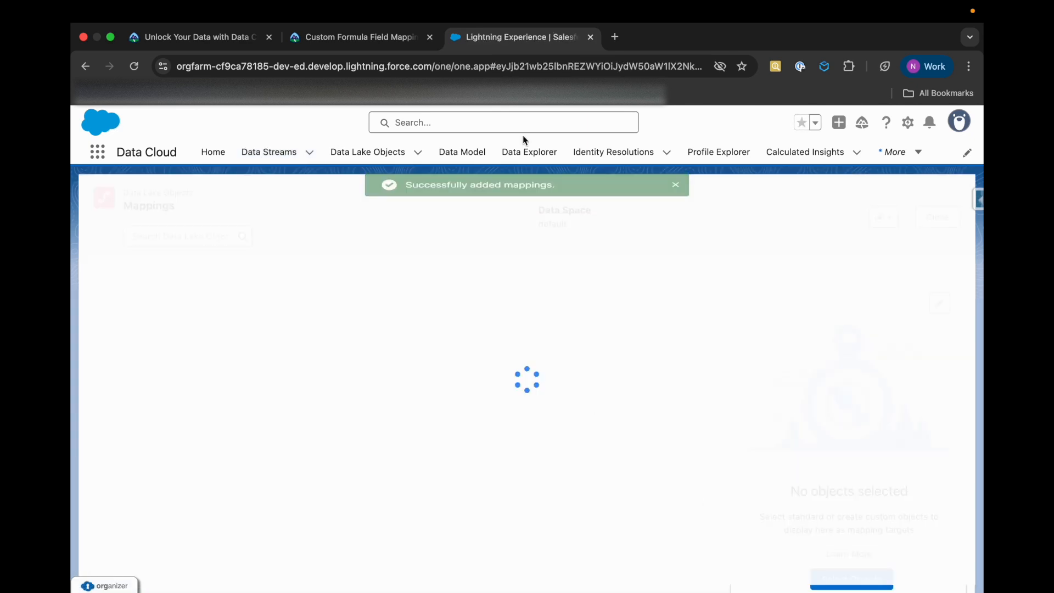
Consult the Trailhead instructions for mapping Account ID and Account Phone from the Account_Home data stream
{"action": "left_click", "coordinate": [379, 38]}
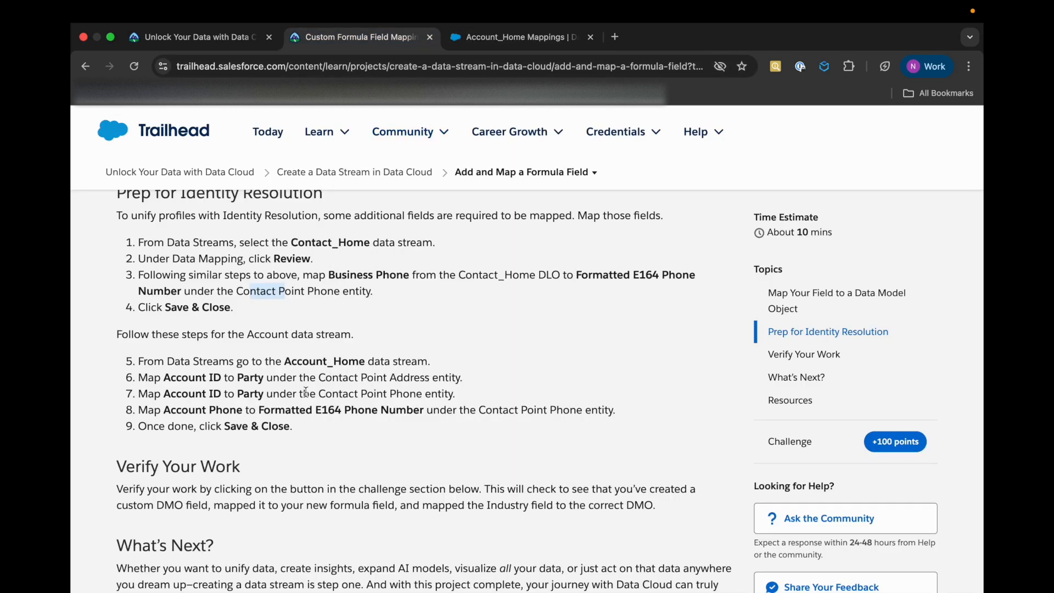
{"action": "double_click", "coordinate": [197, 377]}
{"action": "left_click", "coordinate": [253, 376]}
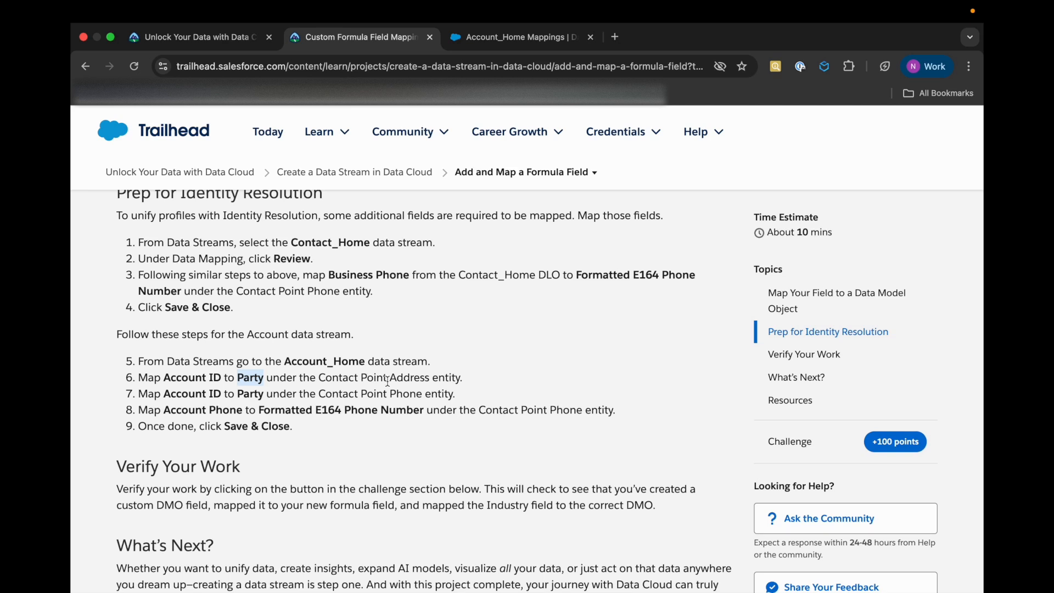
{"action": "double_click", "coordinate": [408, 377]}
{"action": "double_click", "coordinate": [406, 394]}
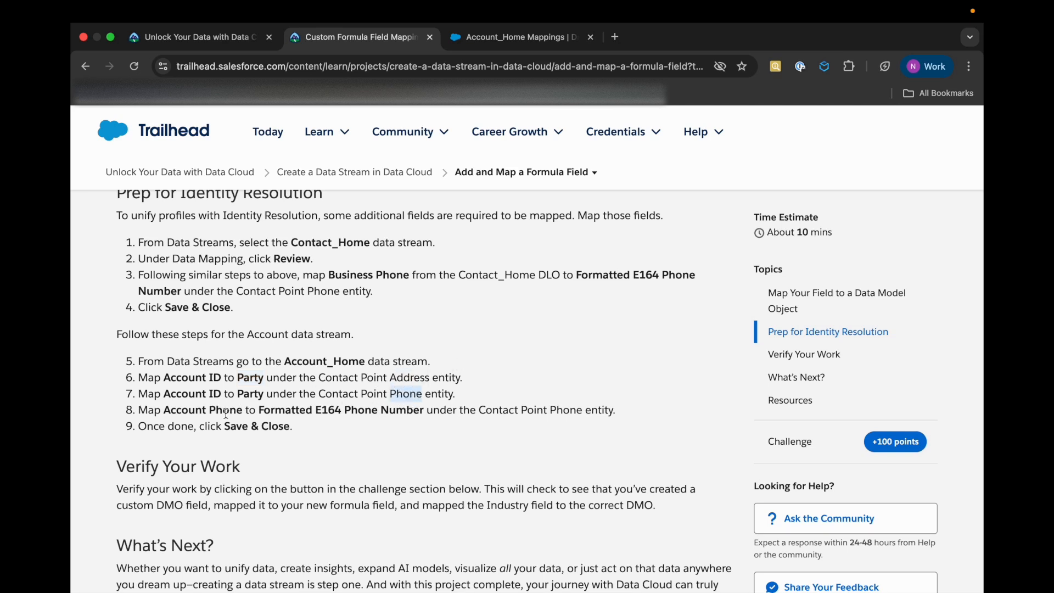
{"action": "left_click", "coordinate": [312, 415]}
{"action": "scroll", "coordinate": [367, 415], "scroll_direction": "down", "scroll_amount": 1}
{"action": "left_click", "coordinate": [519, 40]}
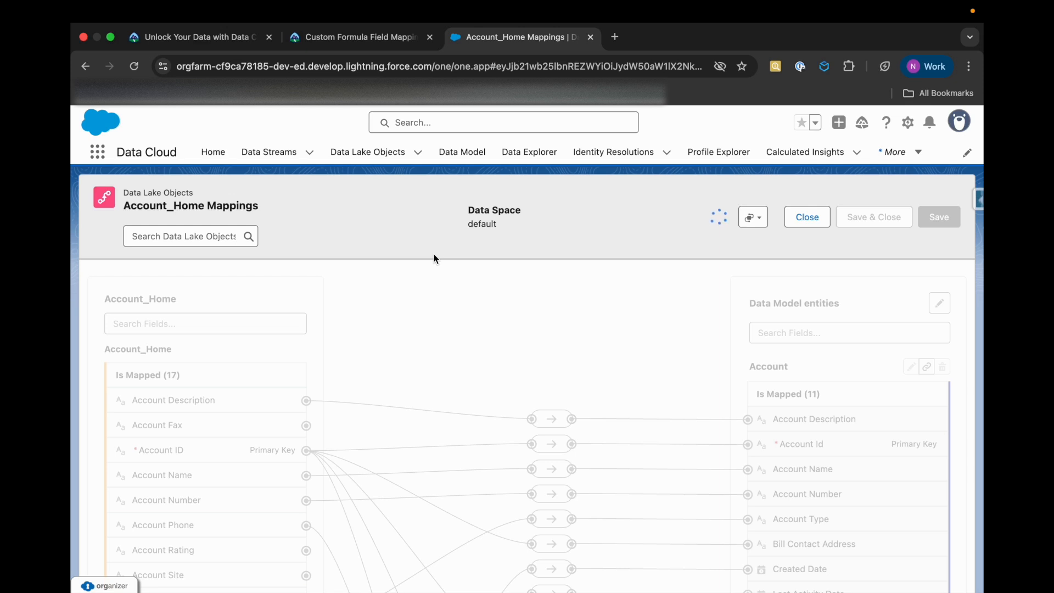
Filter the Account_Home fields for "account id"
{"action": "left_click", "coordinate": [188, 315]}
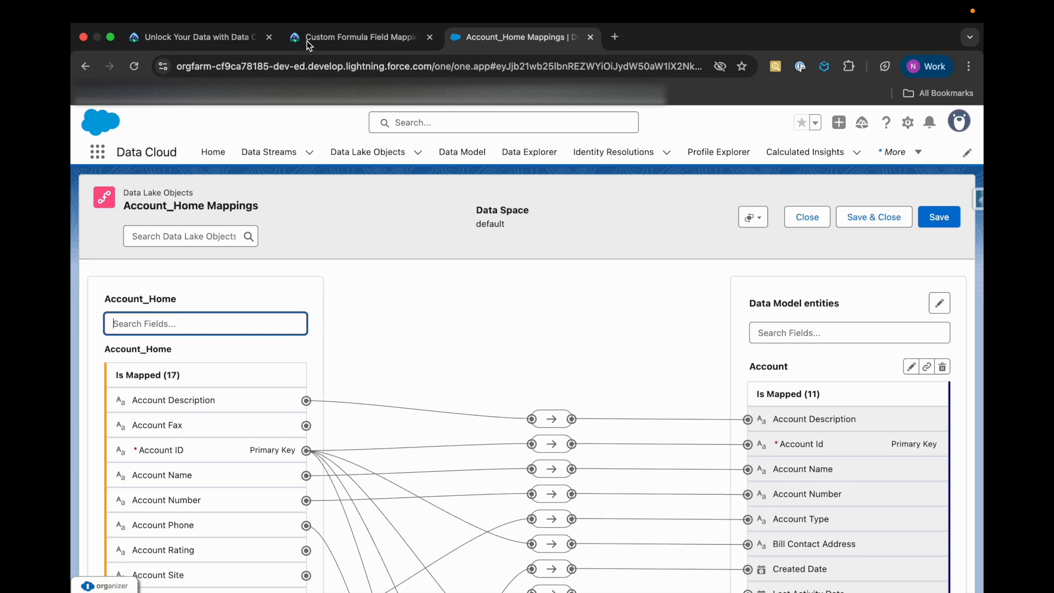
{"action": "left_click", "coordinate": [321, 40]}
{"action": "left_click", "coordinate": [466, 38]}
{"action": "type", "text": "account id"}
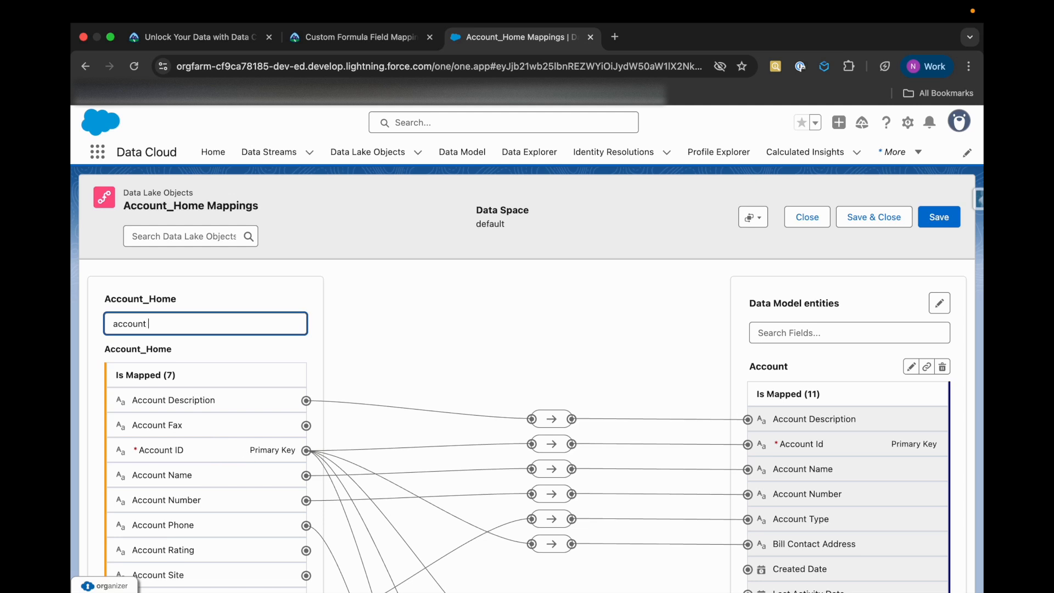
Look through the mapped entities down to Contact Point Phone and filter the Data Model entities for "party"
{"action": "left_click", "coordinate": [305, 400]}
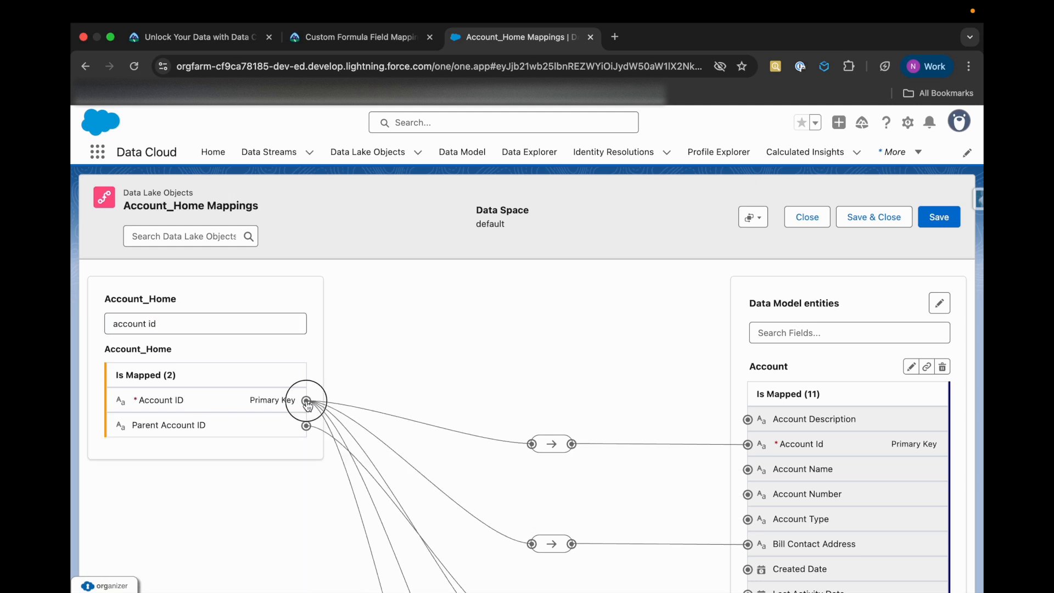
{"action": "scroll", "coordinate": [460, 441], "scroll_direction": "down", "scroll_amount": 1}
{"action": "scroll", "coordinate": [458, 442], "scroll_direction": "down", "scroll_amount": 2}
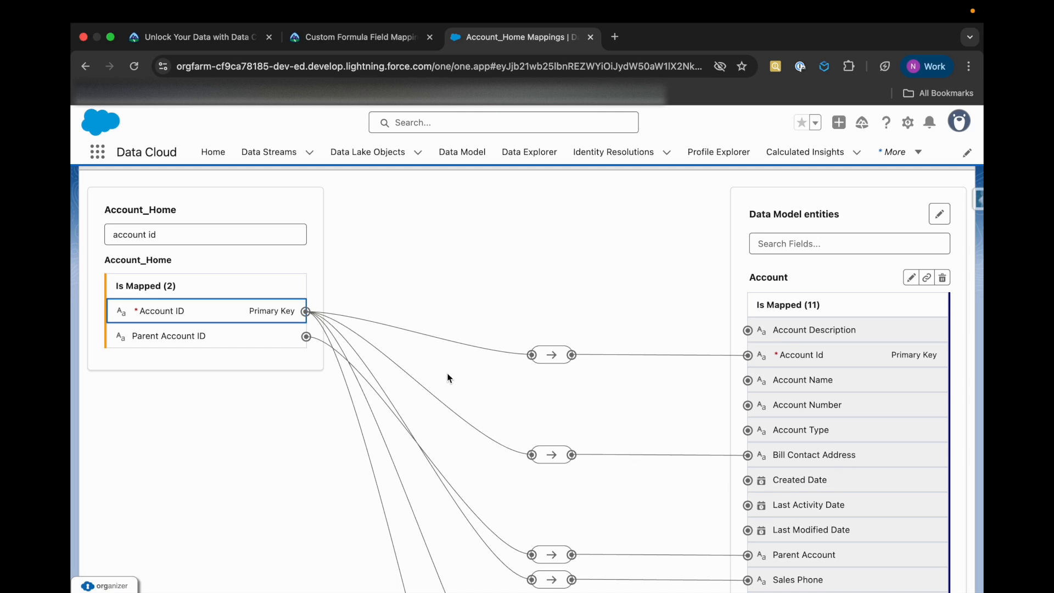
{"action": "scroll", "coordinate": [683, 423], "scroll_direction": "down", "scroll_amount": 3}
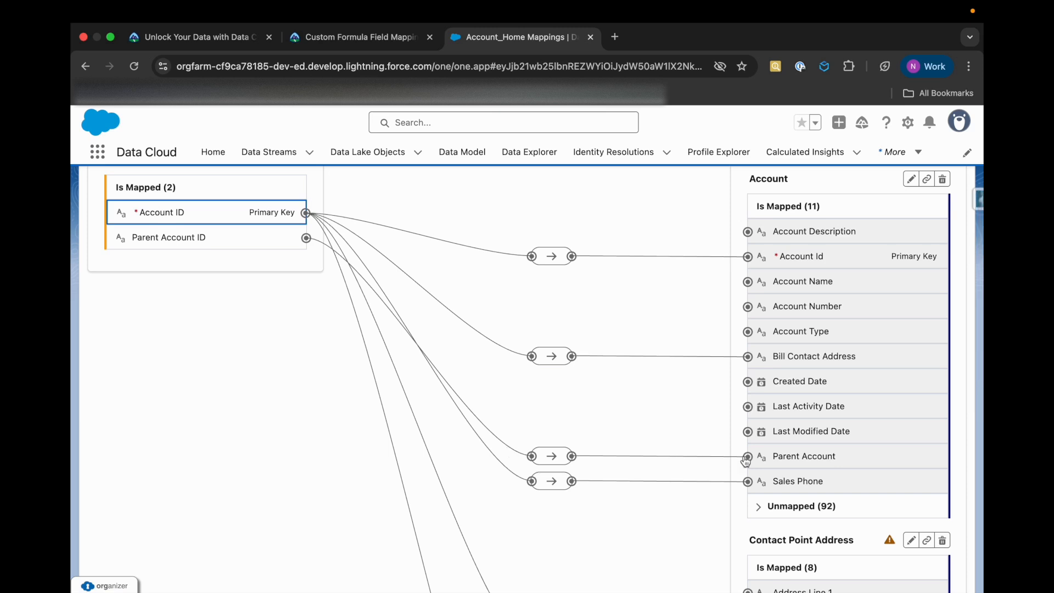
{"action": "scroll", "coordinate": [745, 461], "scroll_direction": "down", "scroll_amount": 1}
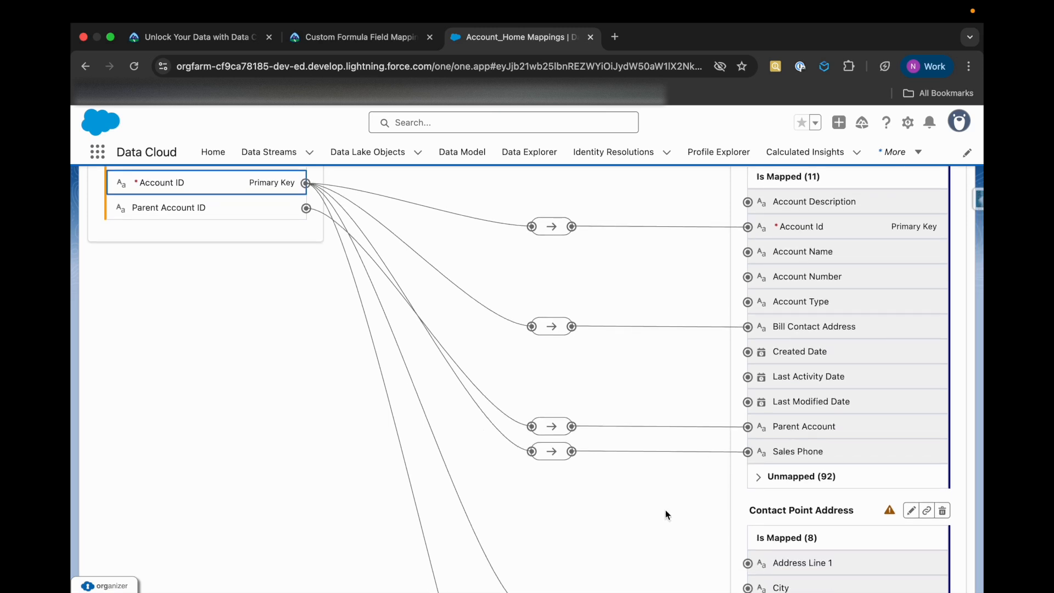
{"action": "scroll", "coordinate": [630, 530], "scroll_direction": "down", "scroll_amount": 5}
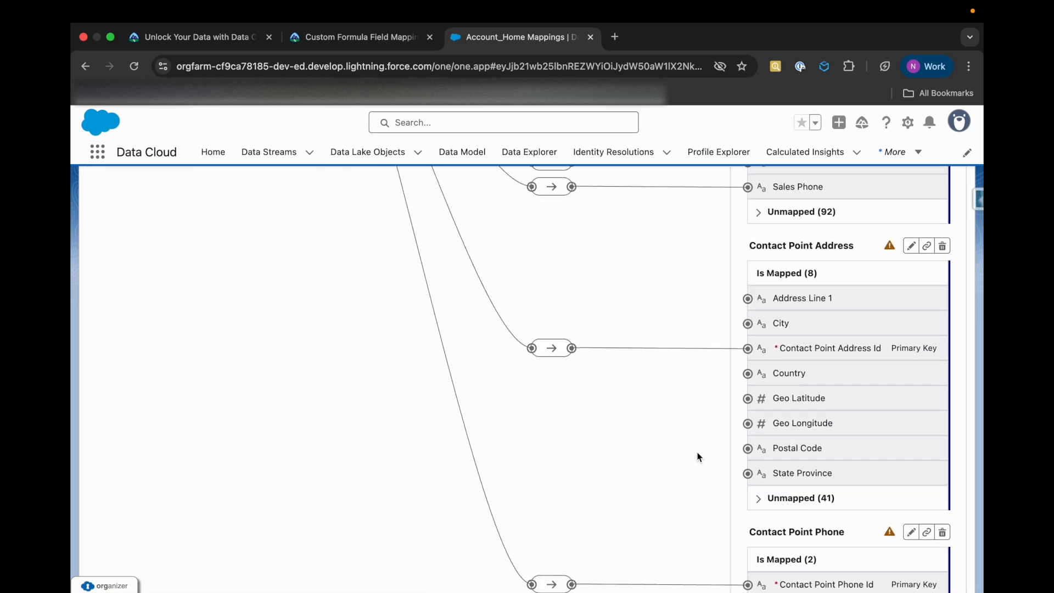
{"action": "scroll", "coordinate": [698, 456], "scroll_direction": "down", "scroll_amount": 2}
{"action": "scroll", "coordinate": [765, 404], "scroll_direction": "up", "scroll_amount": 15}
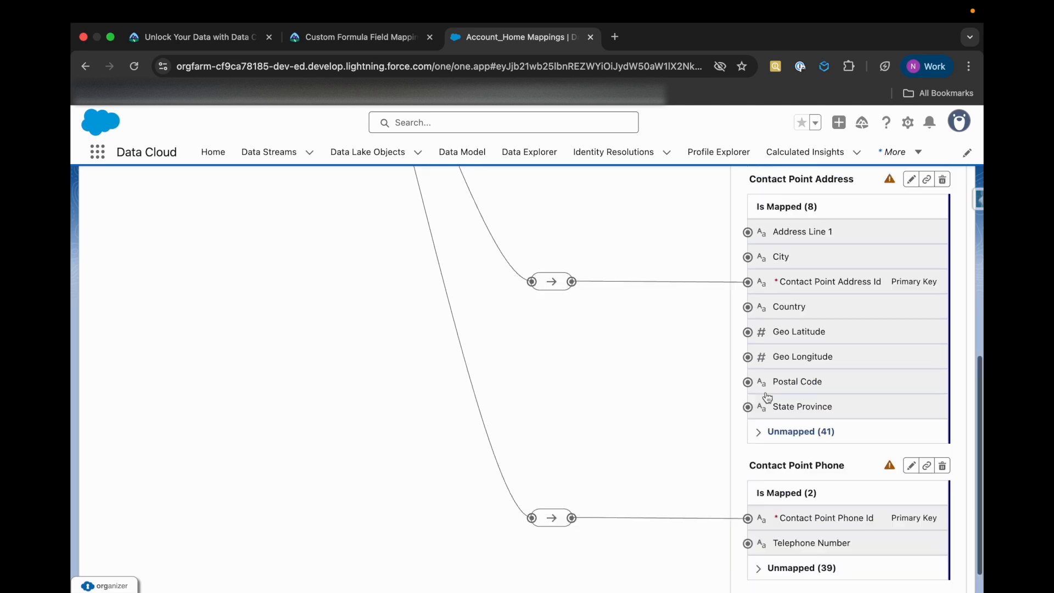
{"action": "left_click", "coordinate": [803, 336]}
{"action": "type", "text": "party"}
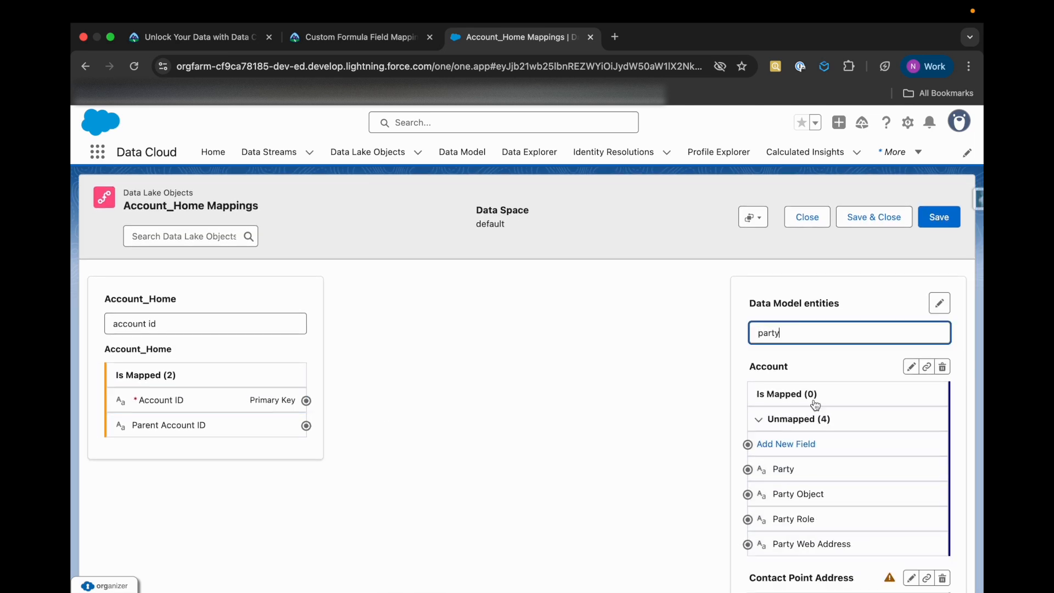
{"action": "left_click", "coordinate": [261, 405]}
{"action": "left_click", "coordinate": [833, 478]}
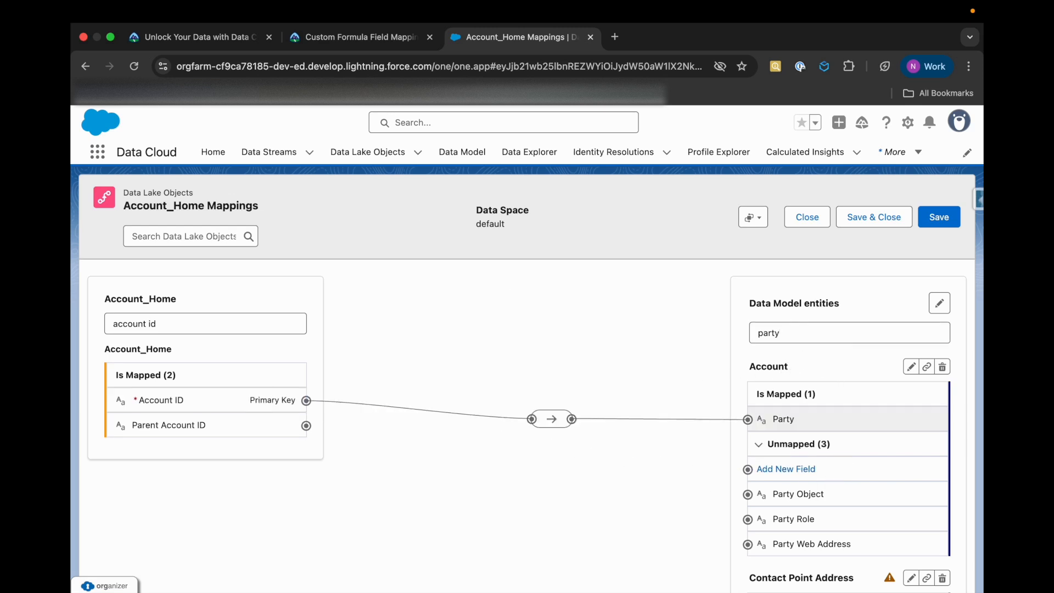
{"action": "left_click", "coordinate": [360, 40]}
{"action": "left_click_drag", "start_coordinate": [331, 371], "coordinate": [432, 371]}
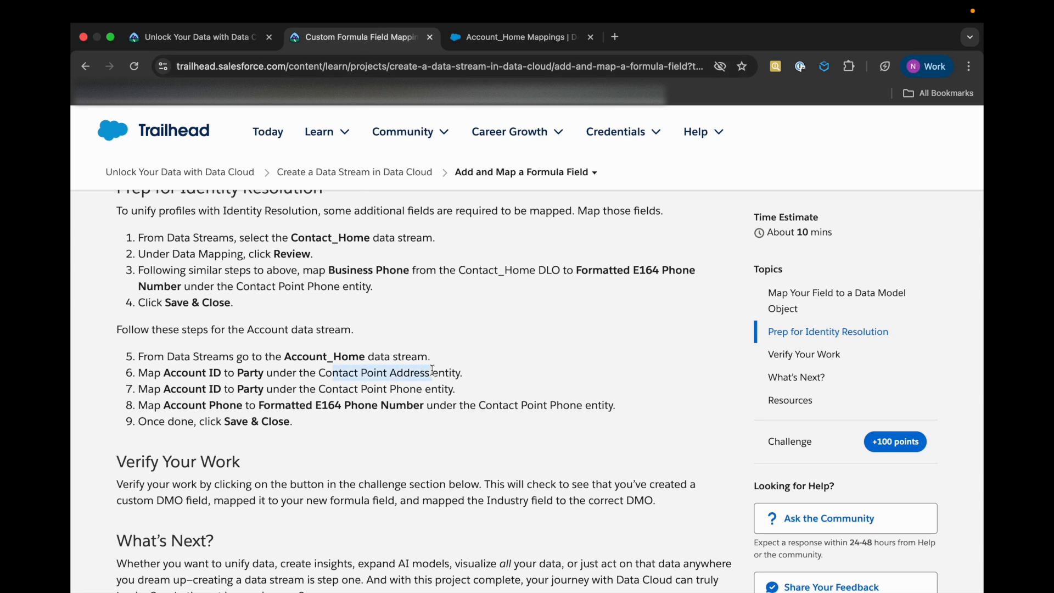
{"action": "left_click_drag", "start_coordinate": [322, 387], "coordinate": [426, 389]}
{"action": "left_click", "coordinate": [494, 39]}
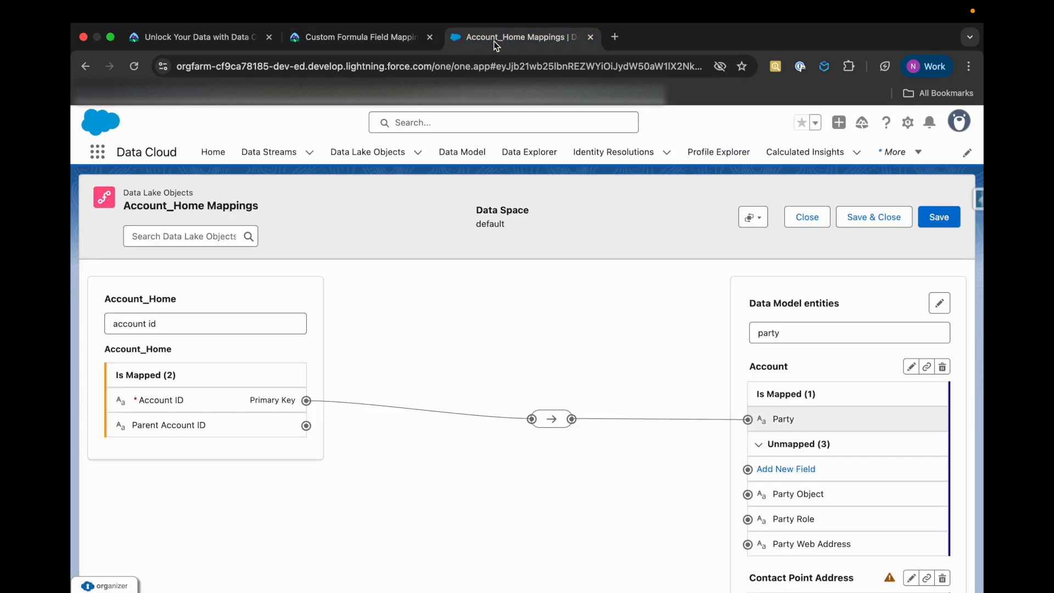
{"action": "left_click", "coordinate": [546, 423]}
{"action": "left_click", "coordinate": [611, 384]}
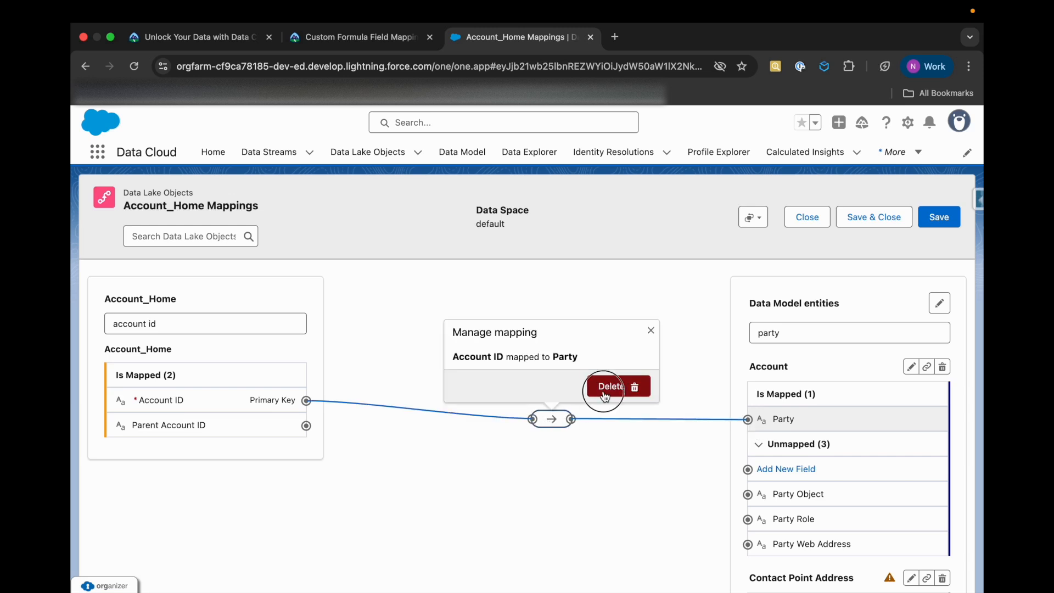
Map Account_Home's Account ID to Party under the Contact Point Address entity
{"action": "left_click", "coordinate": [257, 400]}
{"action": "scroll", "coordinate": [663, 478], "scroll_direction": "down", "scroll_amount": 4}
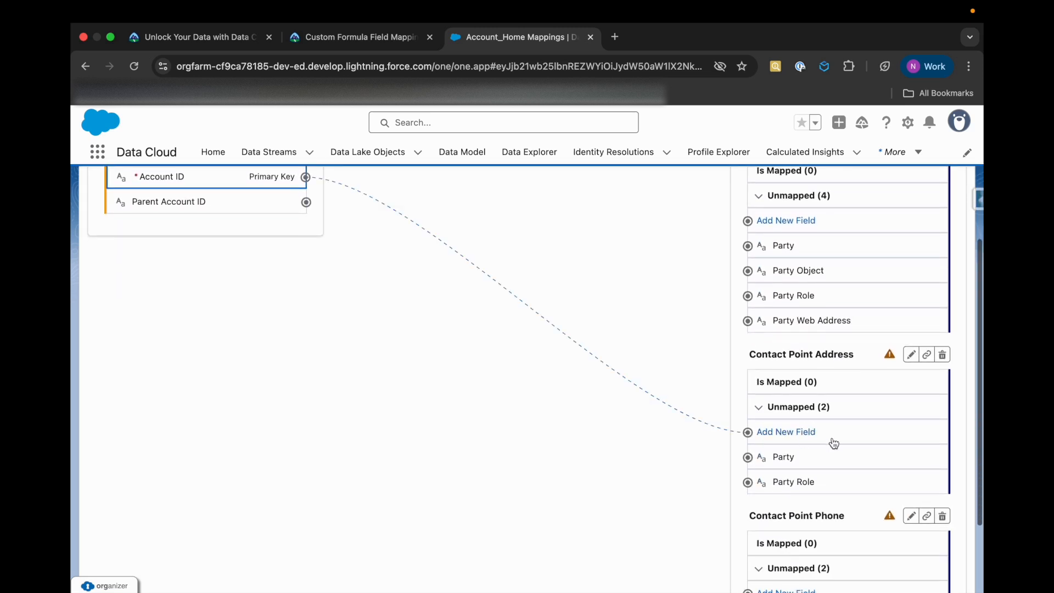
{"action": "left_click", "coordinate": [812, 461]}
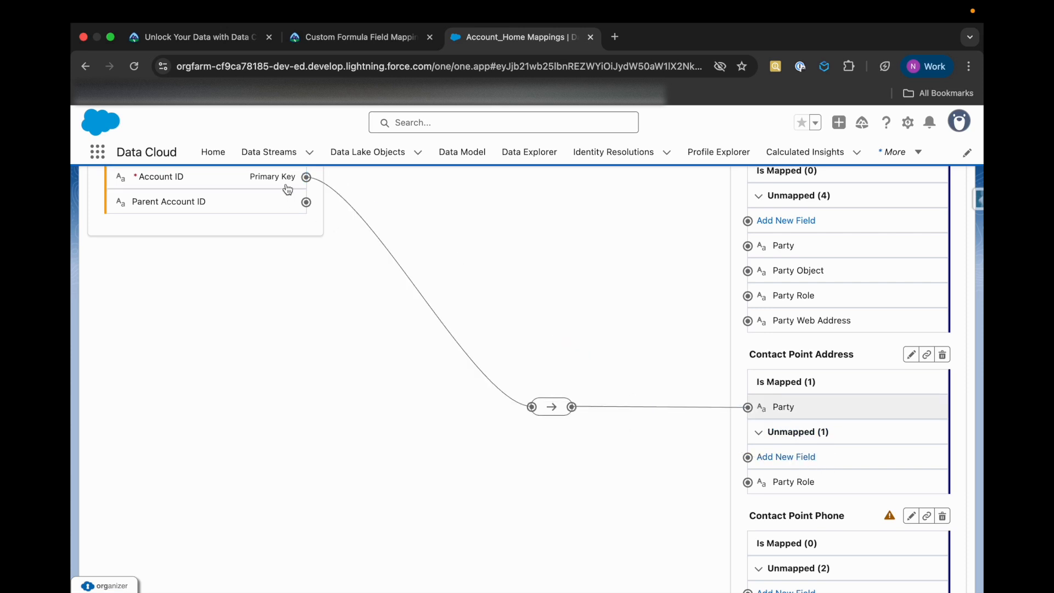
Map Account_Home's Account ID to Party under the Contact Point Phone entity
{"action": "left_click", "coordinate": [266, 184]}
{"action": "scroll", "coordinate": [630, 489], "scroll_direction": "down", "scroll_amount": 2}
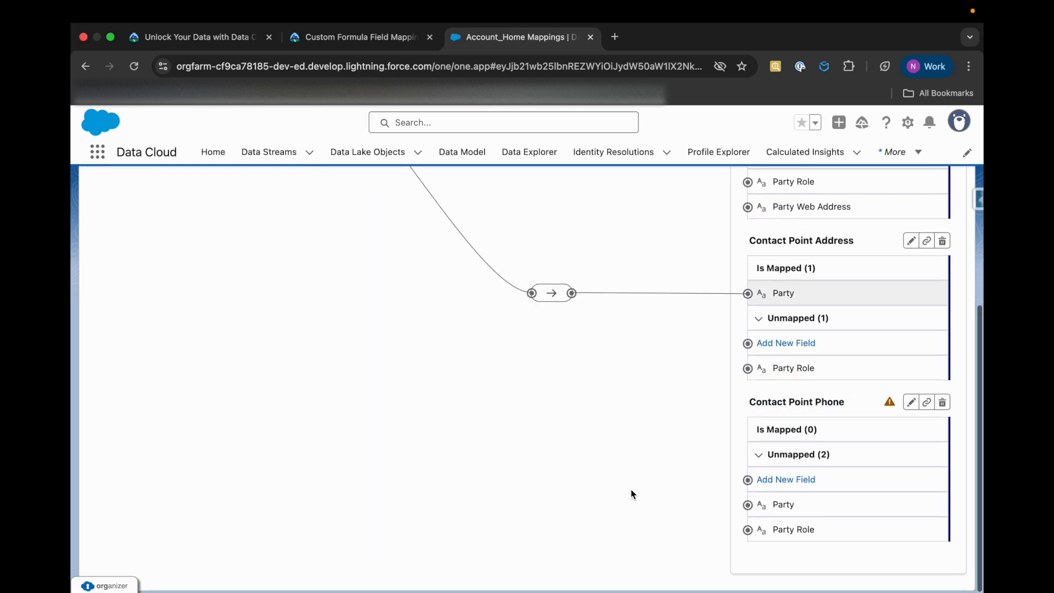
{"action": "left_click", "coordinate": [807, 508]}
Recheck the Trailhead instructions and filter the Account_Home fields for "account pho" instead of "account id"
{"action": "scroll", "coordinate": [567, 364], "scroll_direction": "up", "scroll_amount": 4}
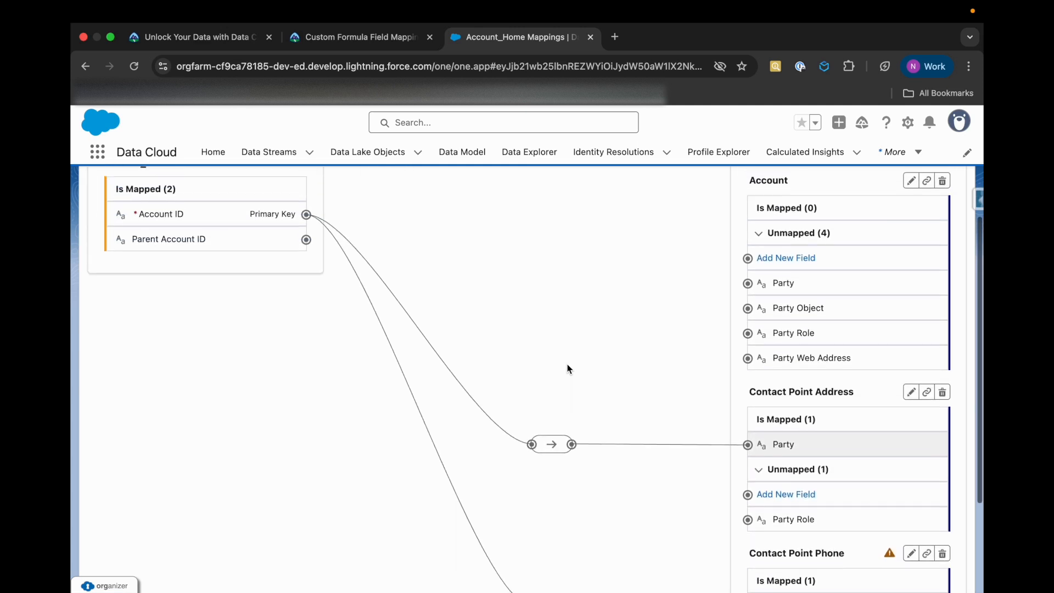
{"action": "triple_click", "coordinate": [212, 236]}
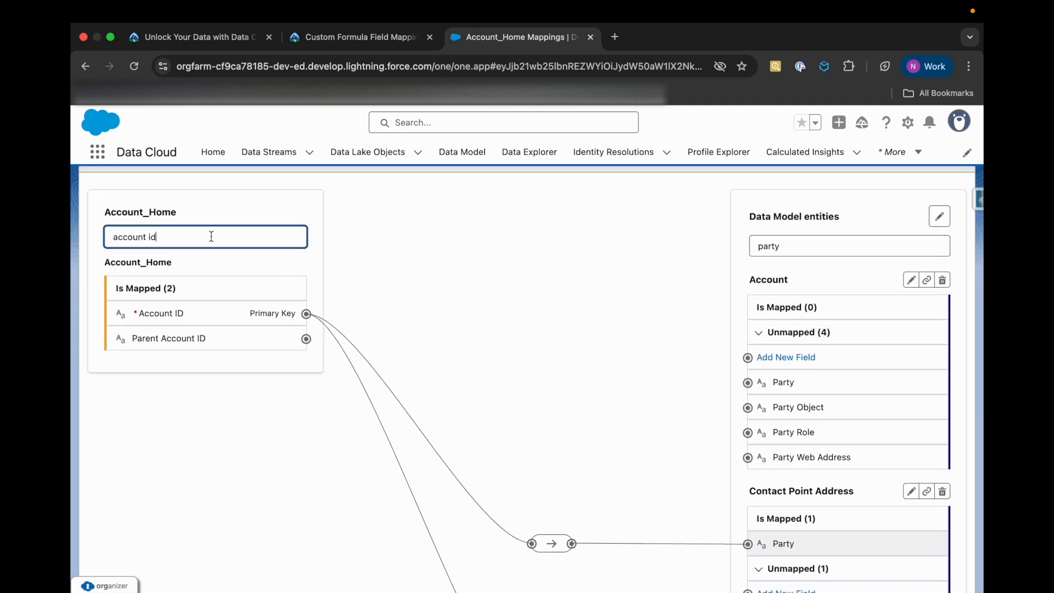
{"action": "key", "text": "BackSpace"}
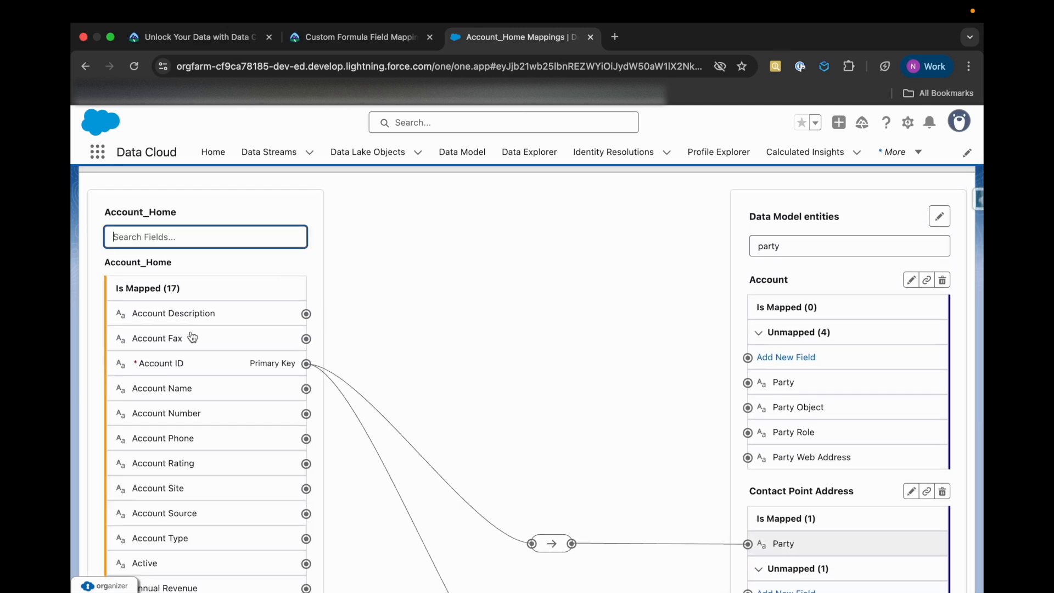
{"action": "left_click", "coordinate": [379, 44]}
{"action": "left_click", "coordinate": [499, 37]}
{"action": "type", "text": "ac"}
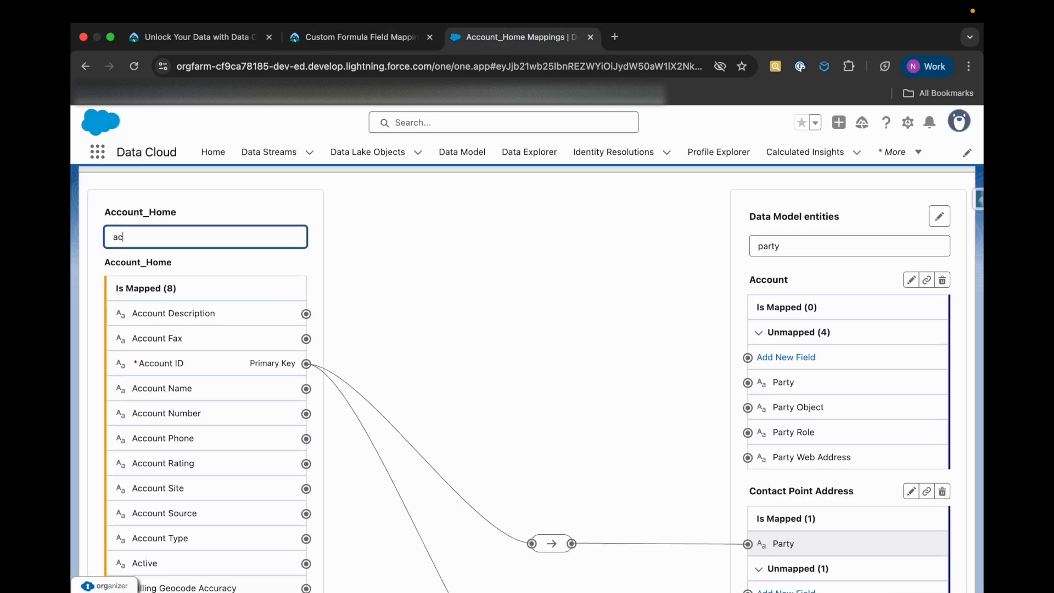
{"action": "type", "text": "count pho"}
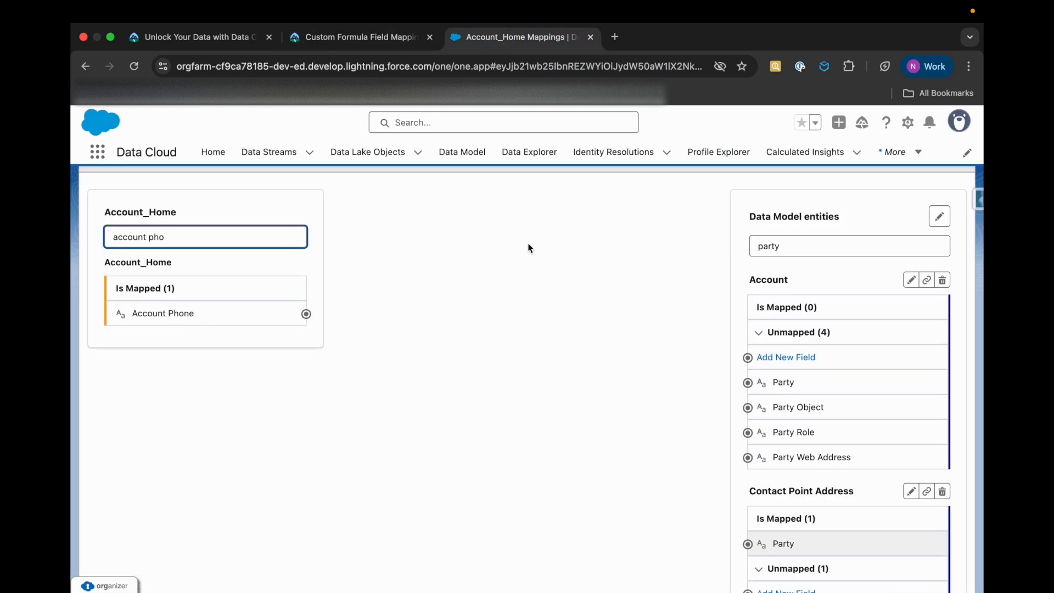
Filter the entities for "formatted", map Account Phone to Contact Point Phone's Formatted E164 Phone Number, and save and close the mappings
{"action": "double_click", "coordinate": [812, 248]}
{"action": "type", "text": "formatted"}
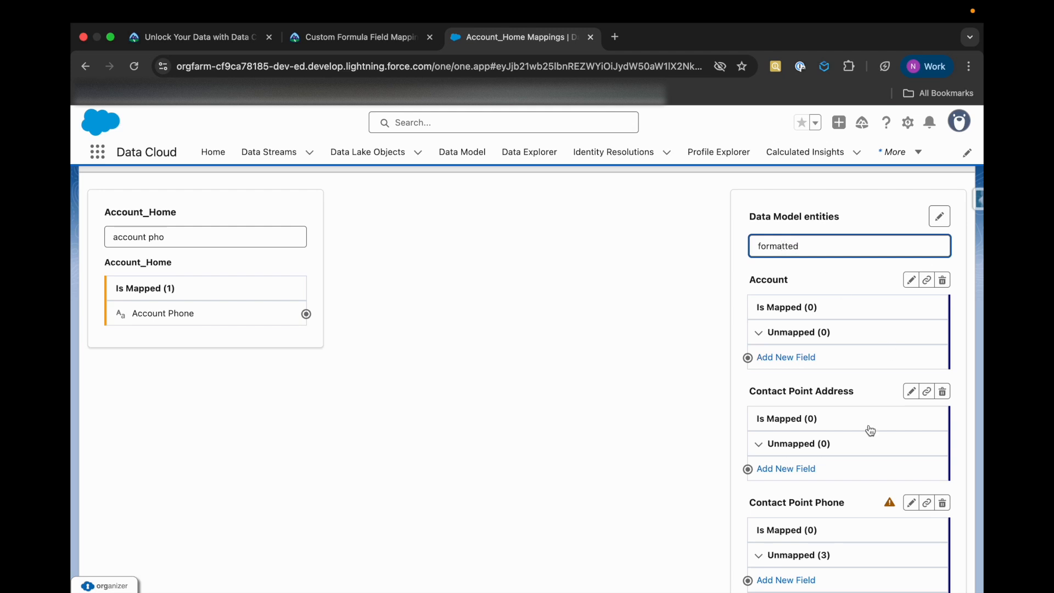
{"action": "scroll", "coordinate": [868, 430], "scroll_direction": "down", "scroll_amount": 3}
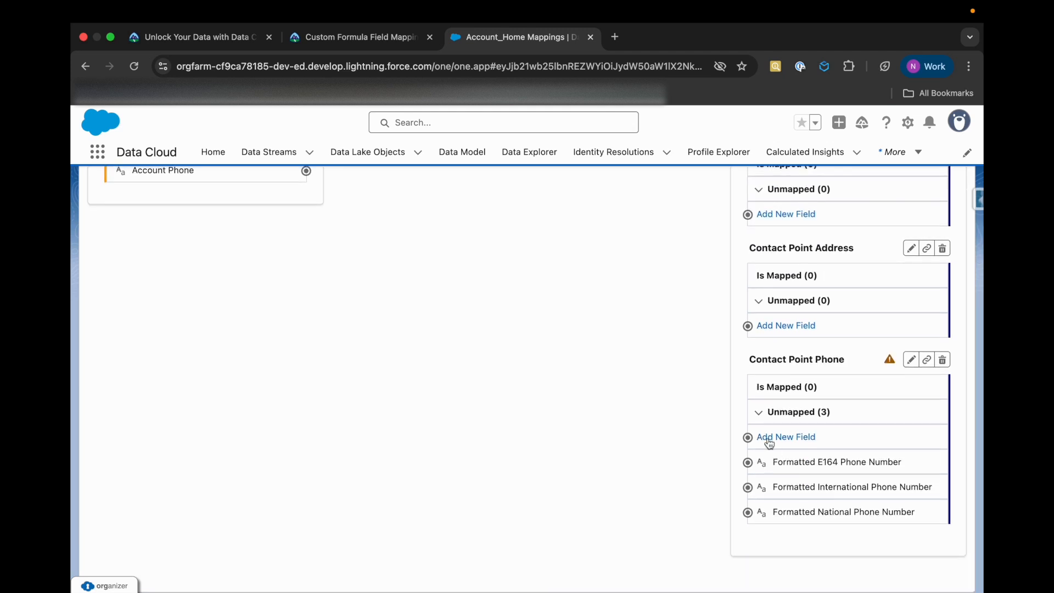
{"action": "scroll", "coordinate": [550, 374], "scroll_direction": "up", "scroll_amount": 3}
{"action": "left_click_drag", "start_coordinate": [304, 400], "coordinate": [835, 468]}
{"action": "scroll", "coordinate": [539, 463], "scroll_direction": "down", "scroll_amount": 3}
{"action": "scroll", "coordinate": [824, 385], "scroll_direction": "up", "scroll_amount": 5}
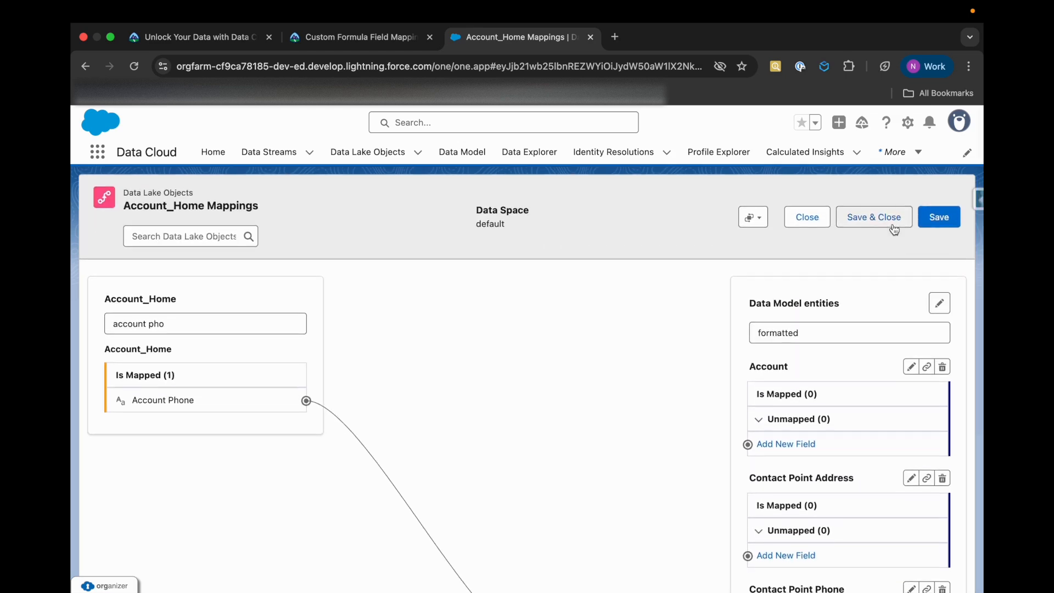
{"action": "left_click", "coordinate": [875, 217]}
Read the What's Next section of the Trailhead unit and open Data Explorer in Data Cloud
{"action": "left_click", "coordinate": [367, 37]}
{"action": "scroll", "coordinate": [326, 378], "scroll_direction": "down", "scroll_amount": 5}
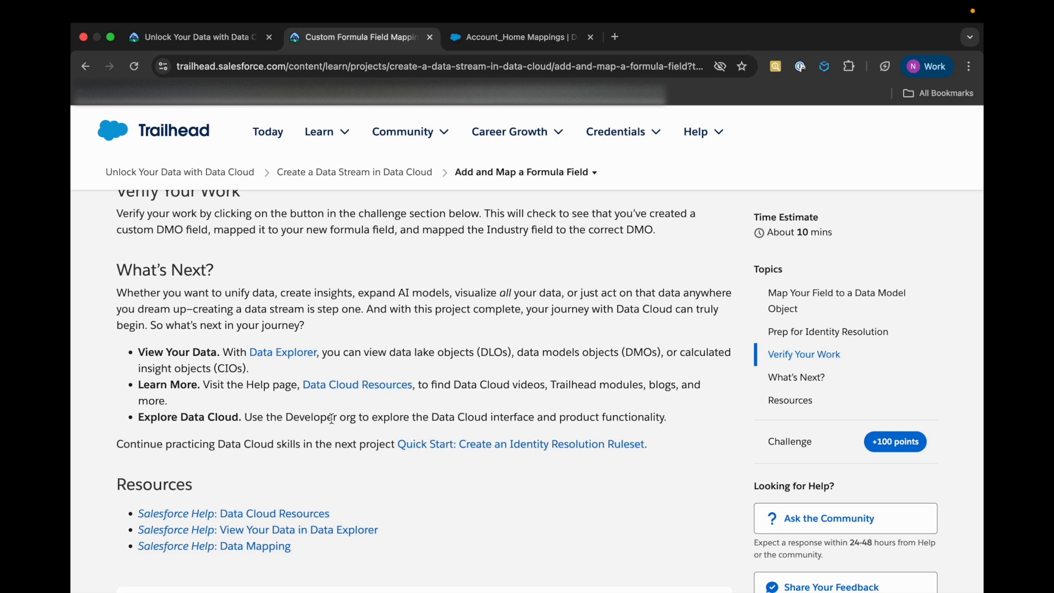
{"action": "scroll", "coordinate": [353, 442], "scroll_direction": "down", "scroll_amount": 1}
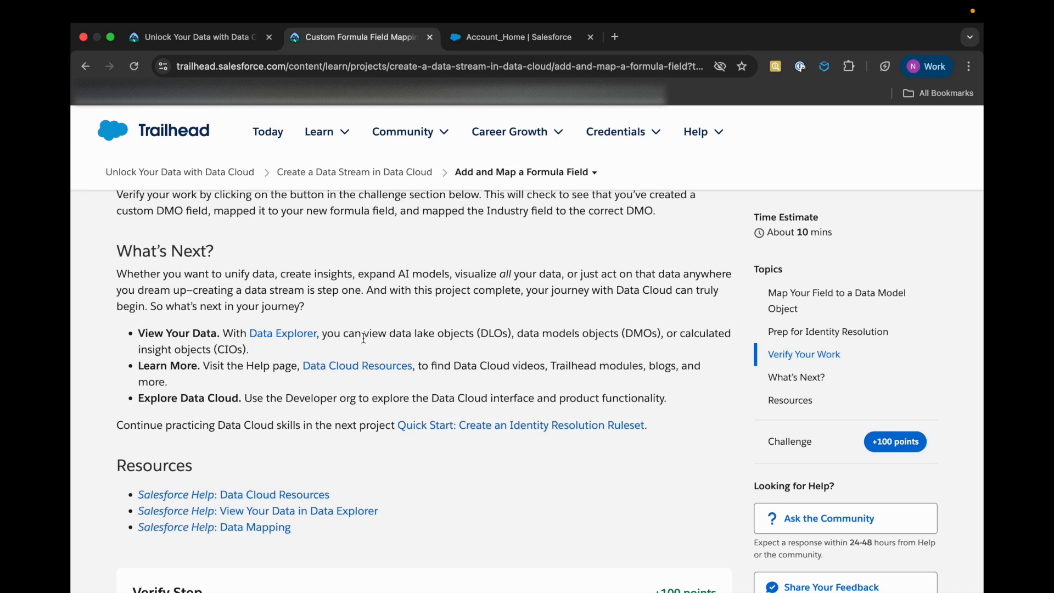
{"action": "left_click", "coordinate": [472, 334]}
{"action": "left_click", "coordinate": [542, 35]}
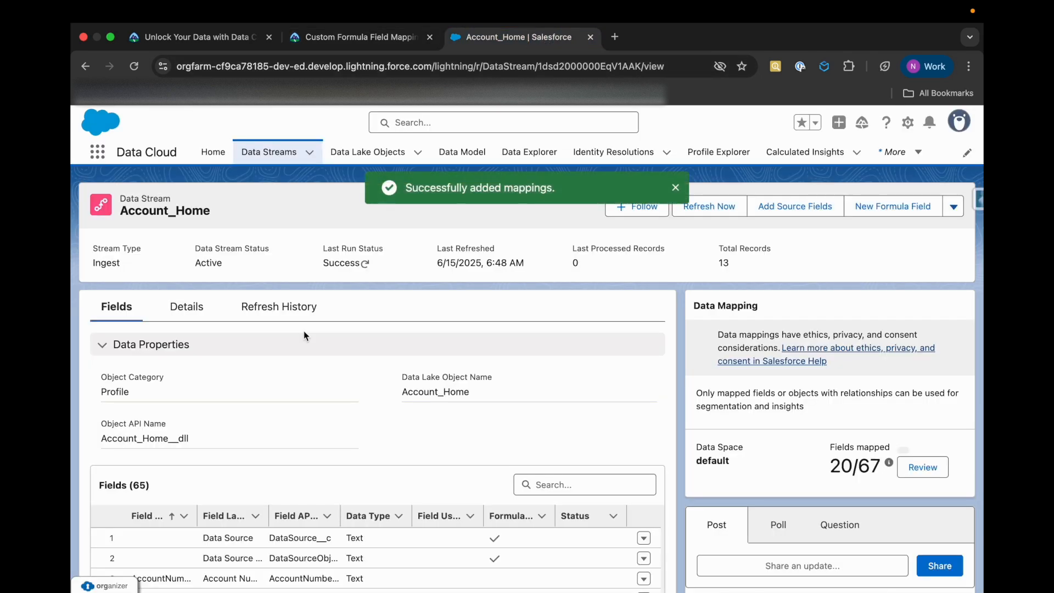
{"action": "left_click", "coordinate": [530, 159]}
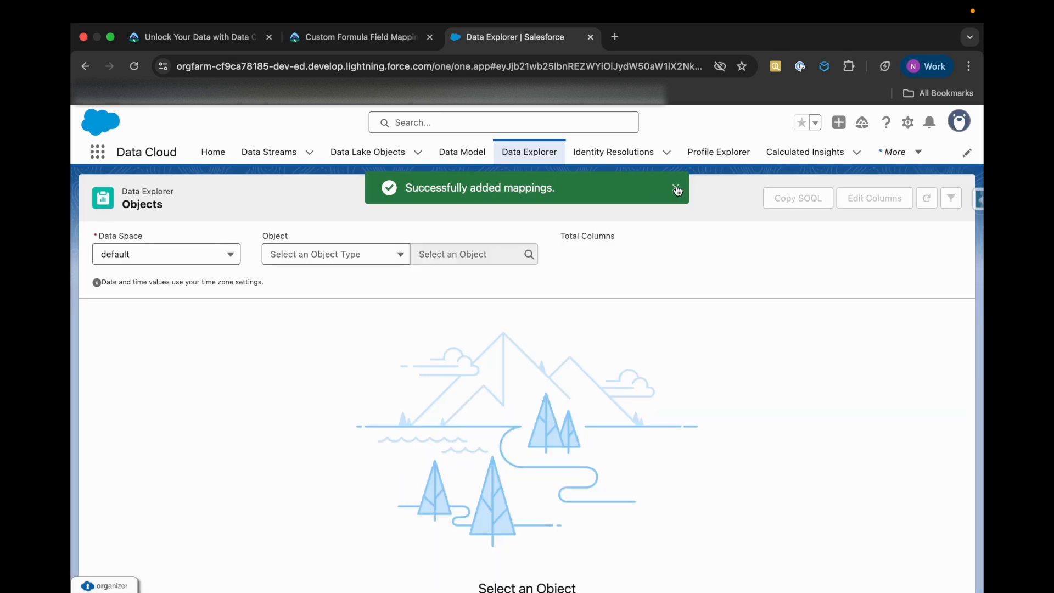
Query the Lead_Home Data Lake Object in the default data space, check its total columns, and dismiss the notification
{"action": "left_click", "coordinate": [361, 255]}
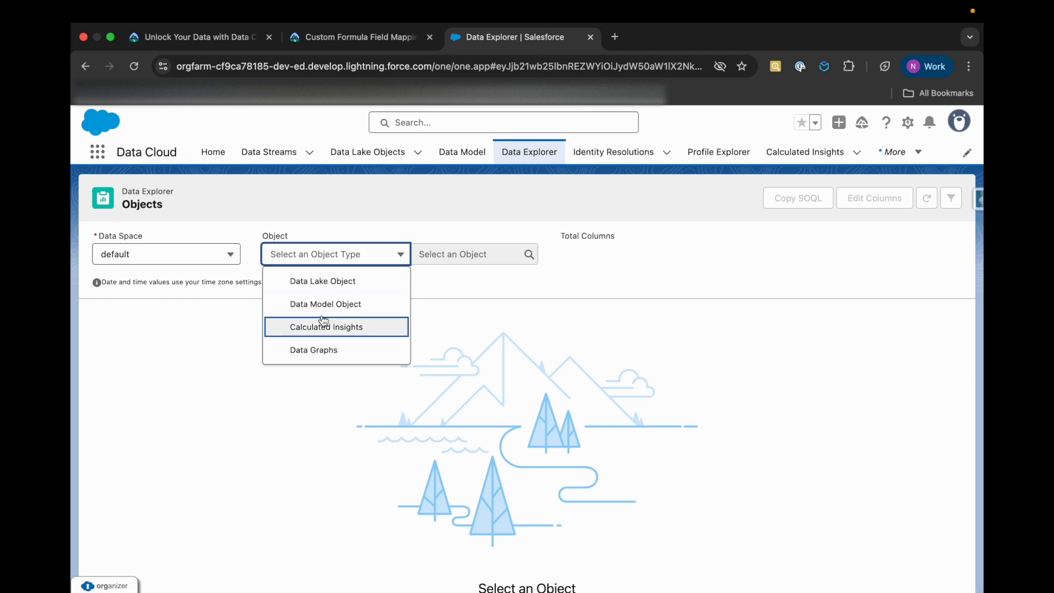
{"action": "left_click", "coordinate": [339, 283]}
{"action": "left_click", "coordinate": [445, 257]}
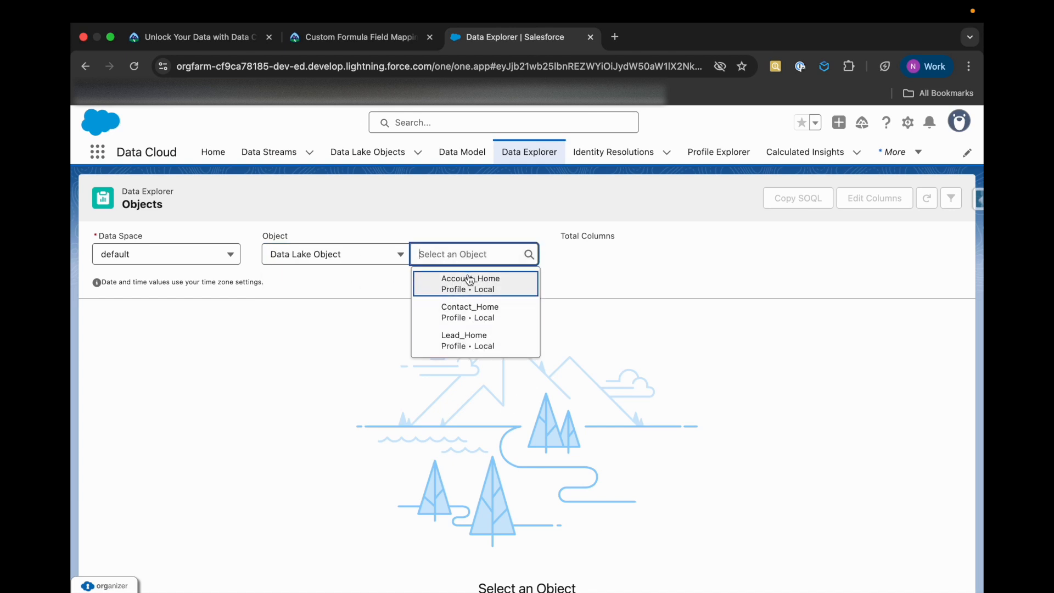
{"action": "left_click", "coordinate": [471, 343]}
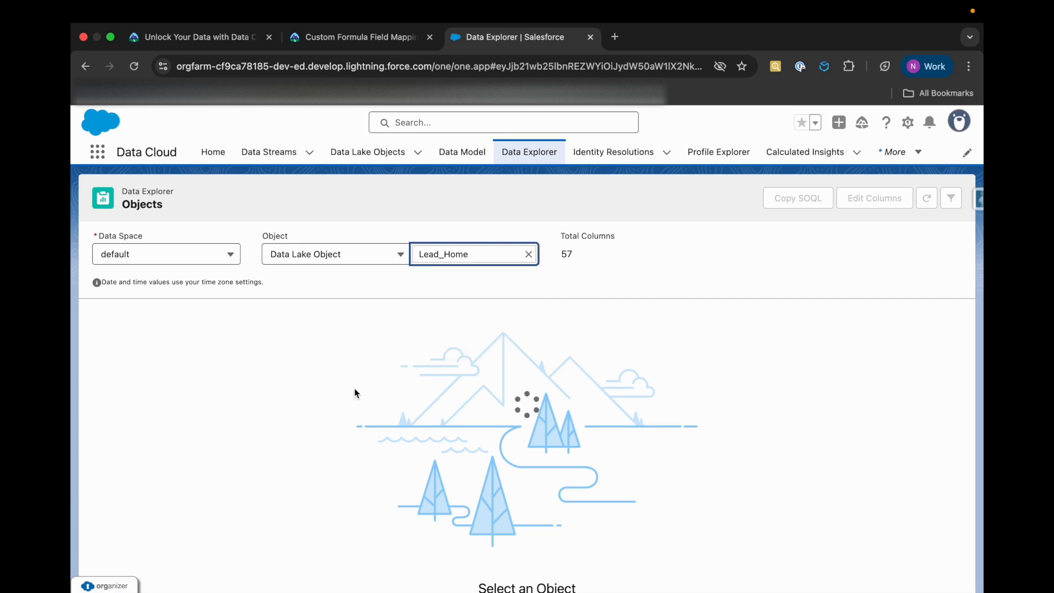
{"action": "scroll", "coordinate": [354, 387], "scroll_direction": "down", "scroll_amount": 1}
{"action": "left_click_drag", "start_coordinate": [560, 229], "coordinate": [600, 230]}
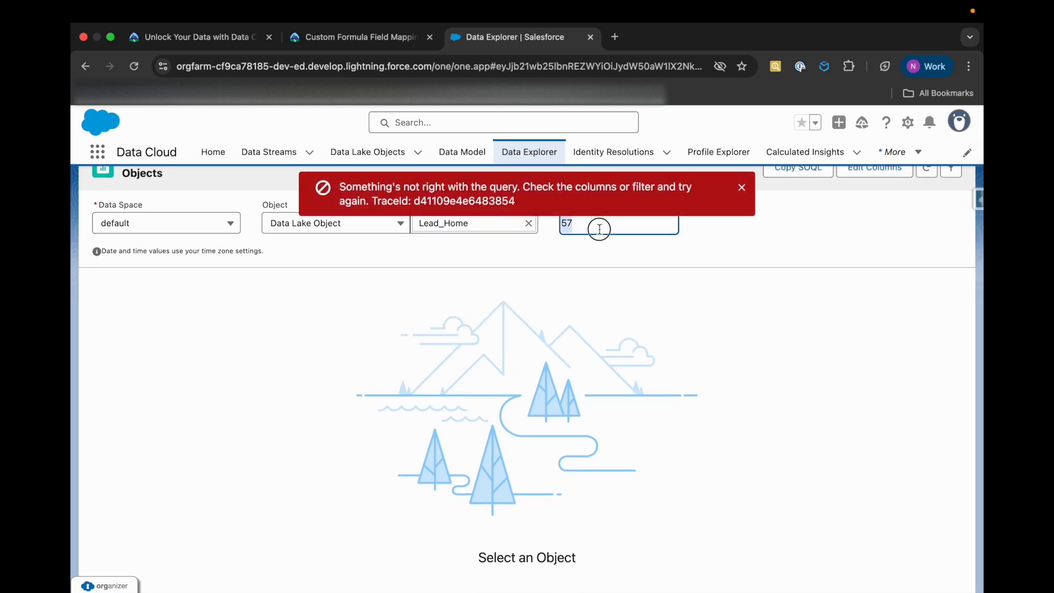
{"action": "left_click", "coordinate": [563, 347]}
{"action": "scroll", "coordinate": [565, 343], "scroll_direction": "down", "scroll_amount": 1}
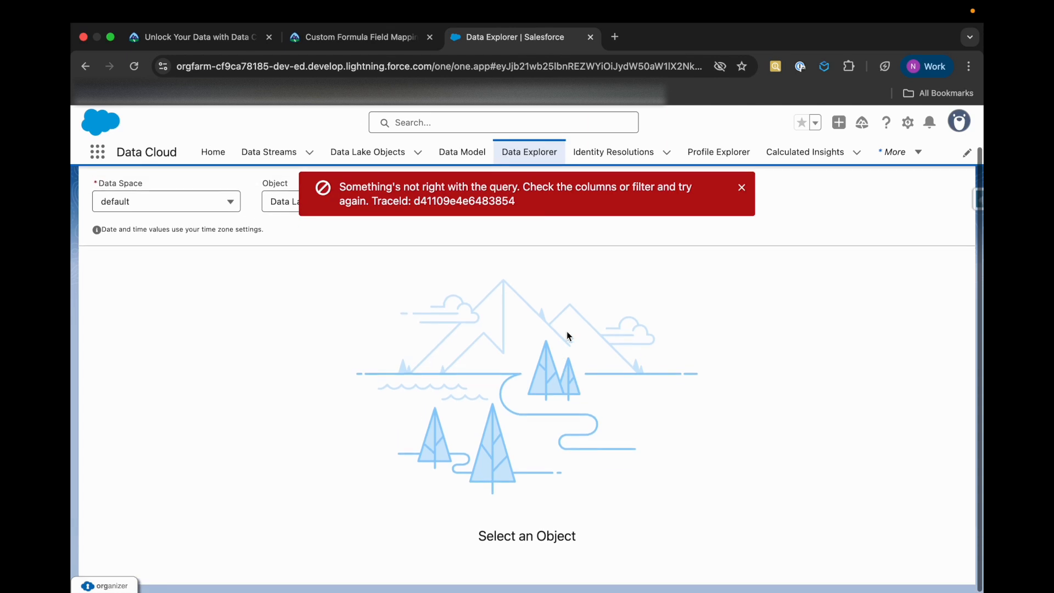
{"action": "left_click", "coordinate": [742, 188]}
{"action": "scroll", "coordinate": [467, 280], "scroll_direction": "up", "scroll_amount": 2}
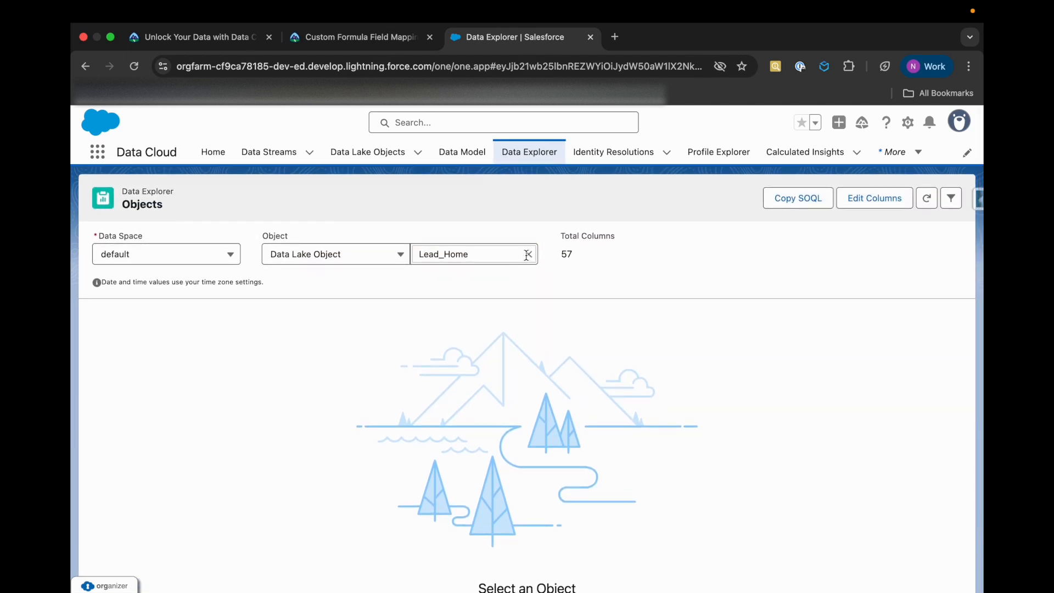
Switch the queried Data Lake Object to Account_Home, refresh its data, and dismiss the notifications
{"action": "left_click", "coordinate": [528, 254]}
{"action": "left_click", "coordinate": [478, 291]}
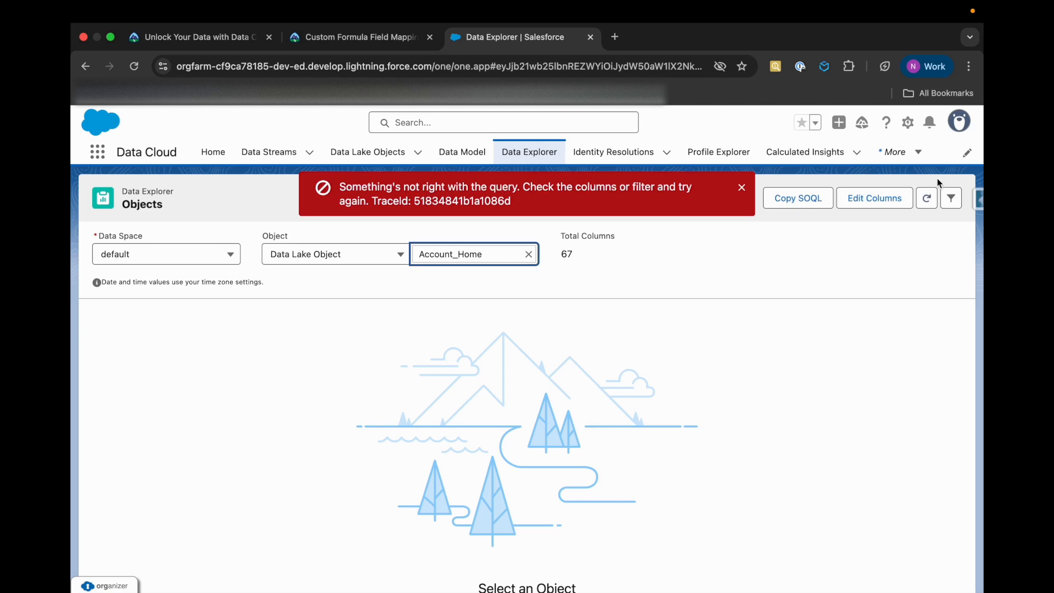
{"action": "left_click", "coordinate": [926, 198]}
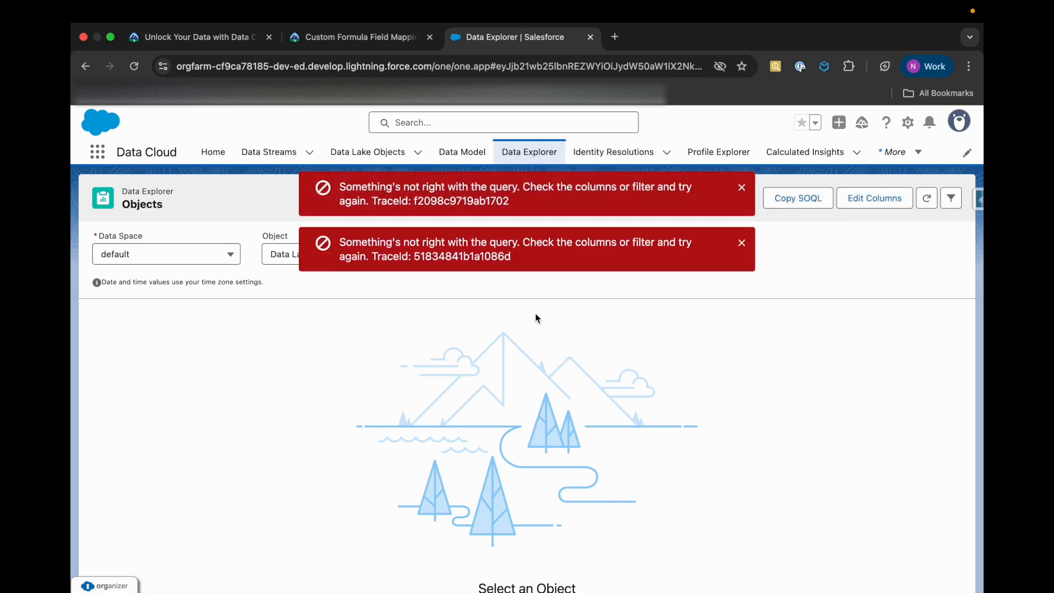
{"action": "left_click", "coordinate": [741, 242]}
{"action": "left_click", "coordinate": [742, 187]}
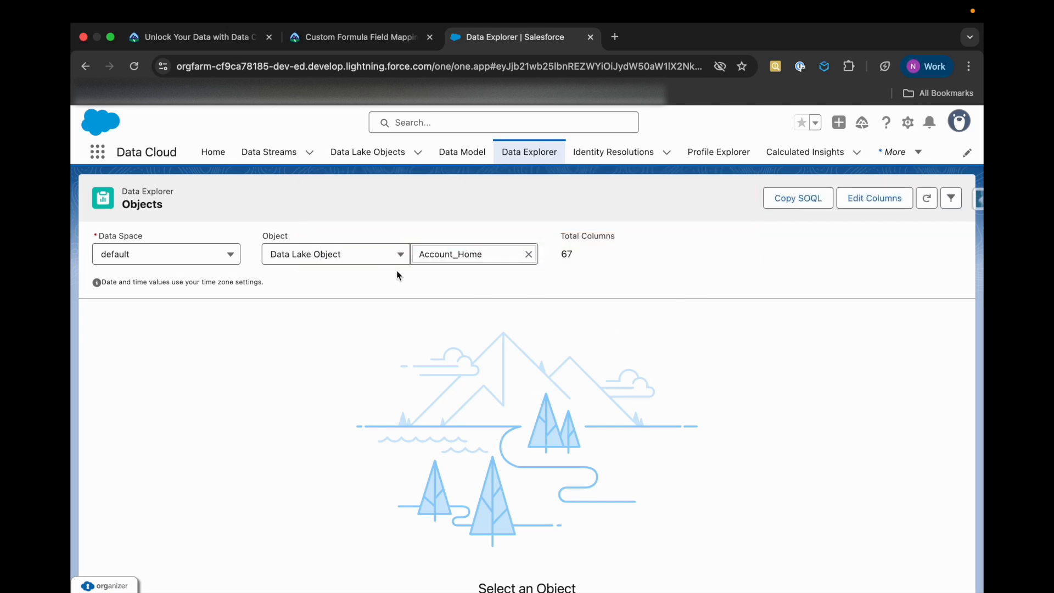
Check the objects available under Data Model Object, and set the object type to Calculated Insights
{"action": "left_click", "coordinate": [388, 260]}
{"action": "left_click", "coordinate": [317, 301]}
{"action": "left_click", "coordinate": [461, 251]}
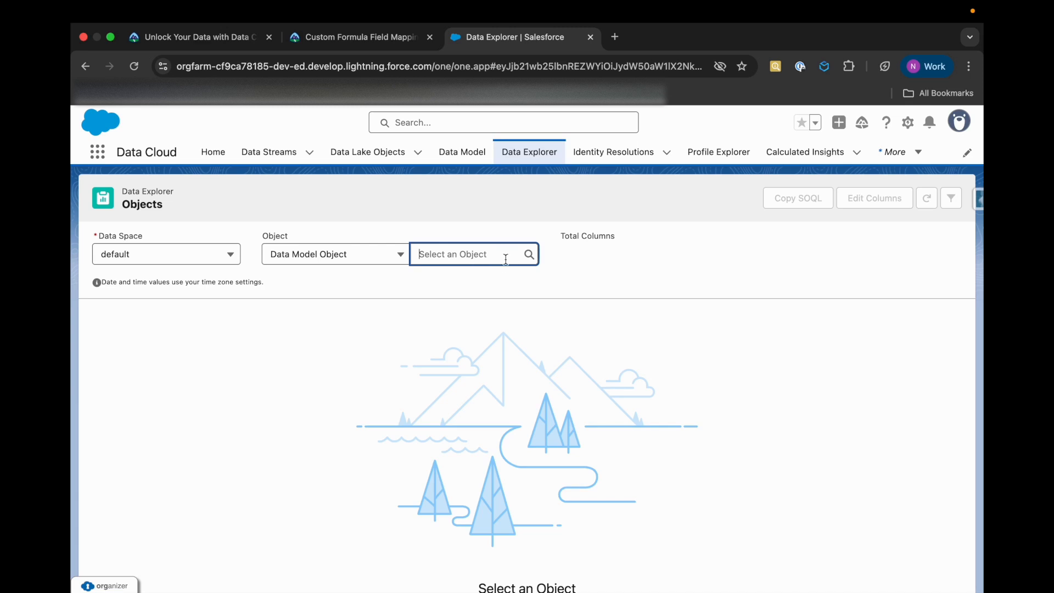
{"action": "left_click", "coordinate": [356, 251]}
{"action": "left_click", "coordinate": [364, 332]}
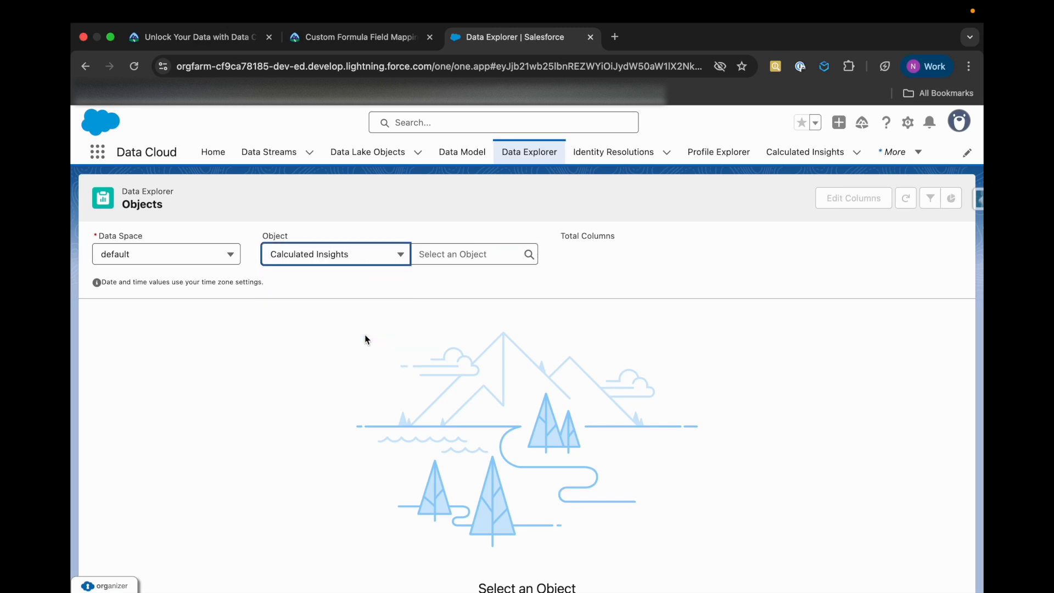
Return to the Trailhead unit, submit the Add and Map a Formula Field step for verification, and read the feedback
{"action": "left_click", "coordinate": [376, 37]}
{"action": "scroll", "coordinate": [306, 348], "scroll_direction": "down", "scroll_amount": 5}
{"action": "scroll", "coordinate": [246, 473], "scroll_direction": "down", "scroll_amount": 2}
{"action": "left_click", "coordinate": [242, 505]}
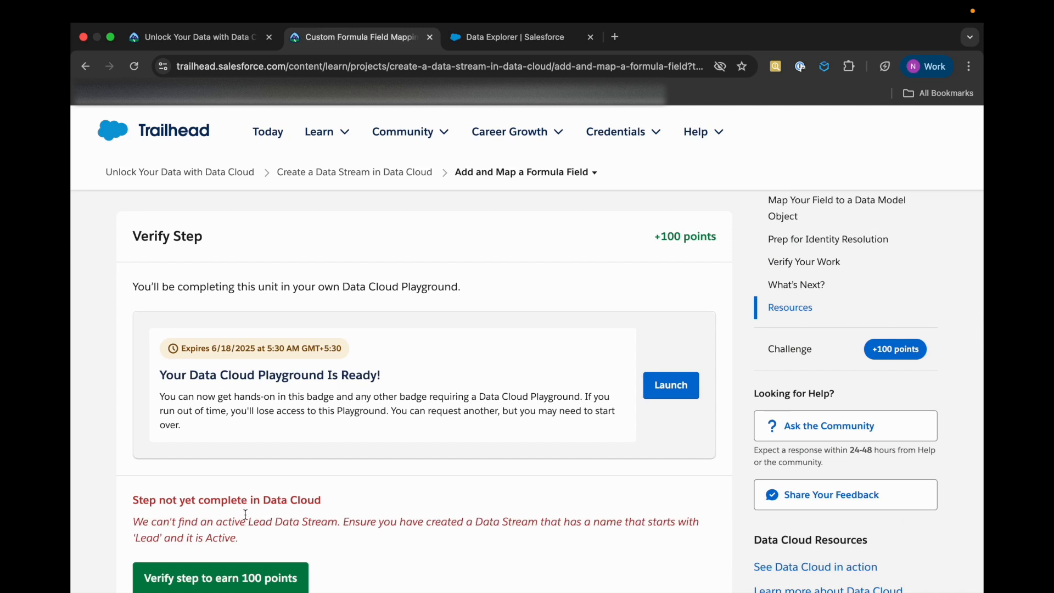
{"action": "scroll", "coordinate": [243, 503], "scroll_direction": "down", "scroll_amount": 2}
{"action": "left_click_drag", "start_coordinate": [254, 481], "coordinate": [113, 461]}
{"action": "left_click", "coordinate": [202, 465]}
{"action": "left_click", "coordinate": [235, 470]}
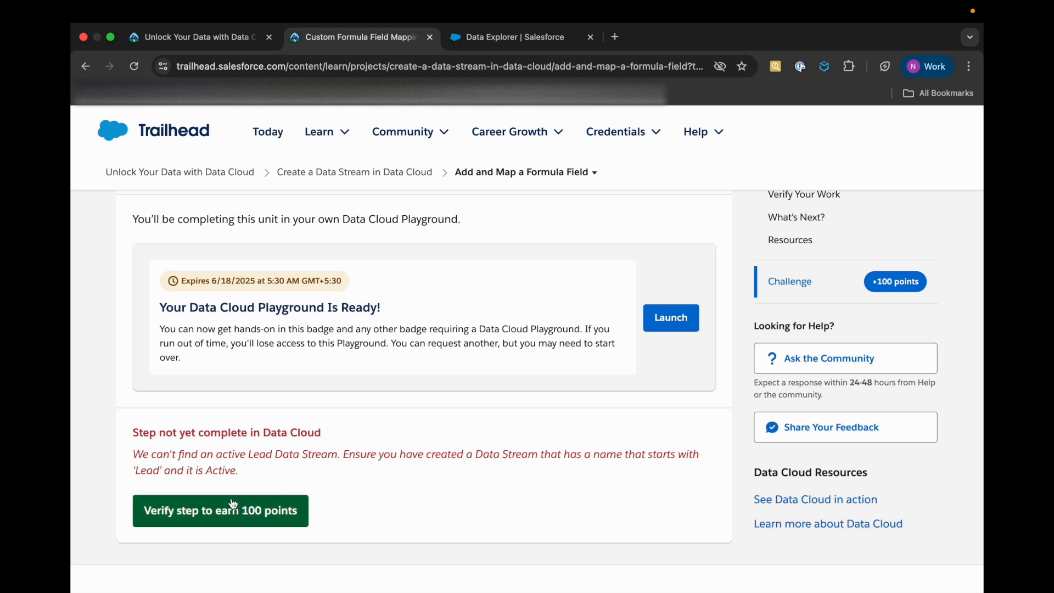
{"action": "mouse_move", "coordinate": [319, 132]}
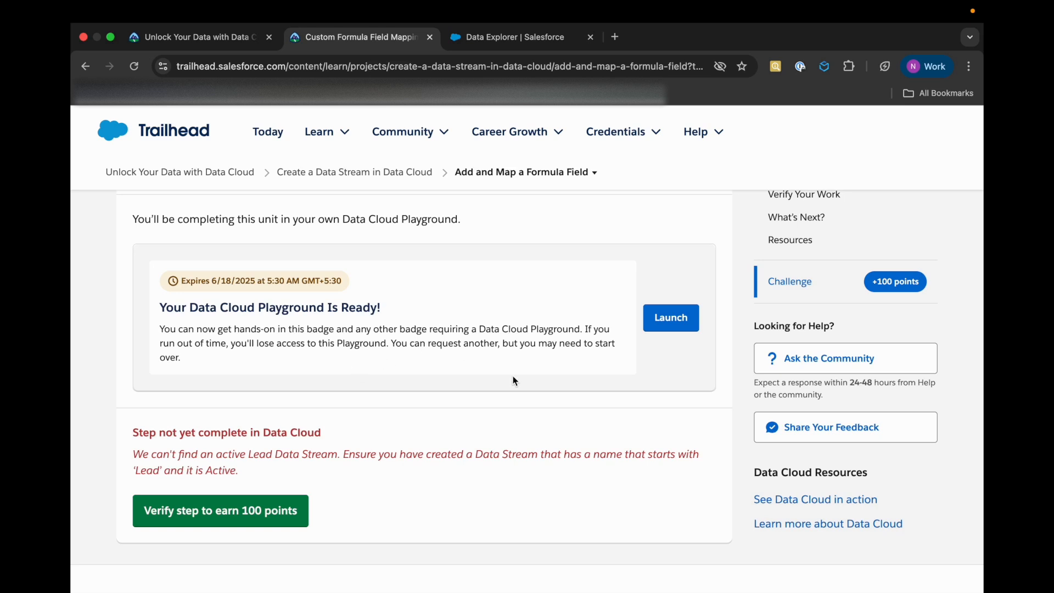
{"action": "mouse_move", "coordinate": [649, 7]}
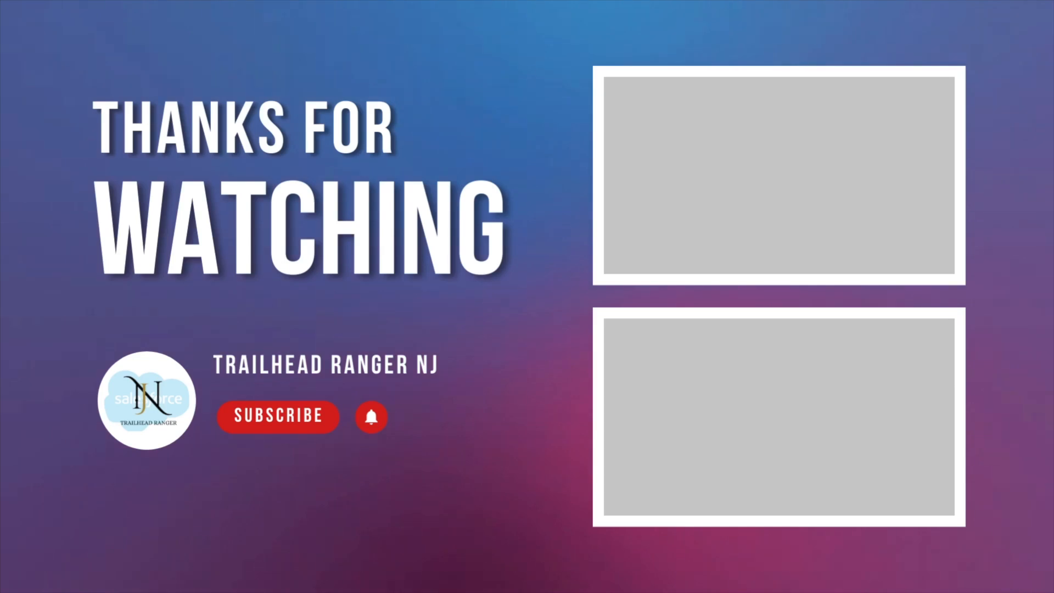